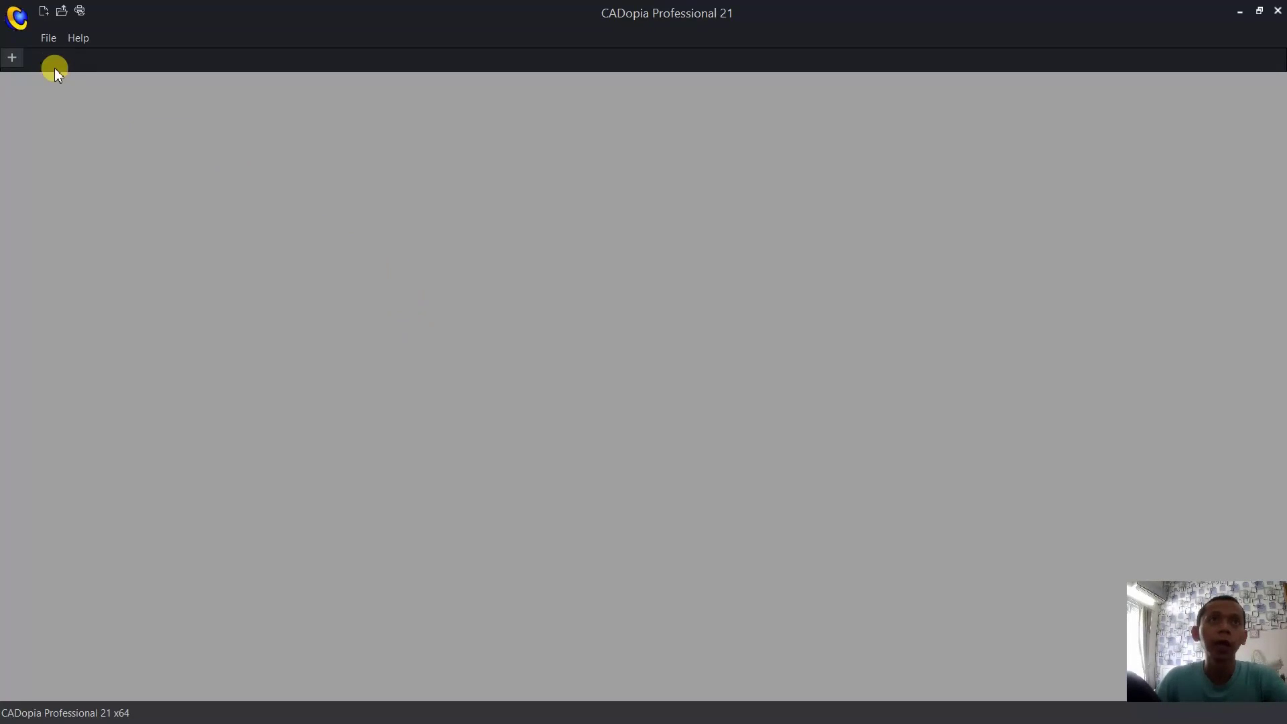
Create a new drawing from the standardiso template and turn on polar tracking.
{"action": "left_click", "coordinate": [42, 19]}
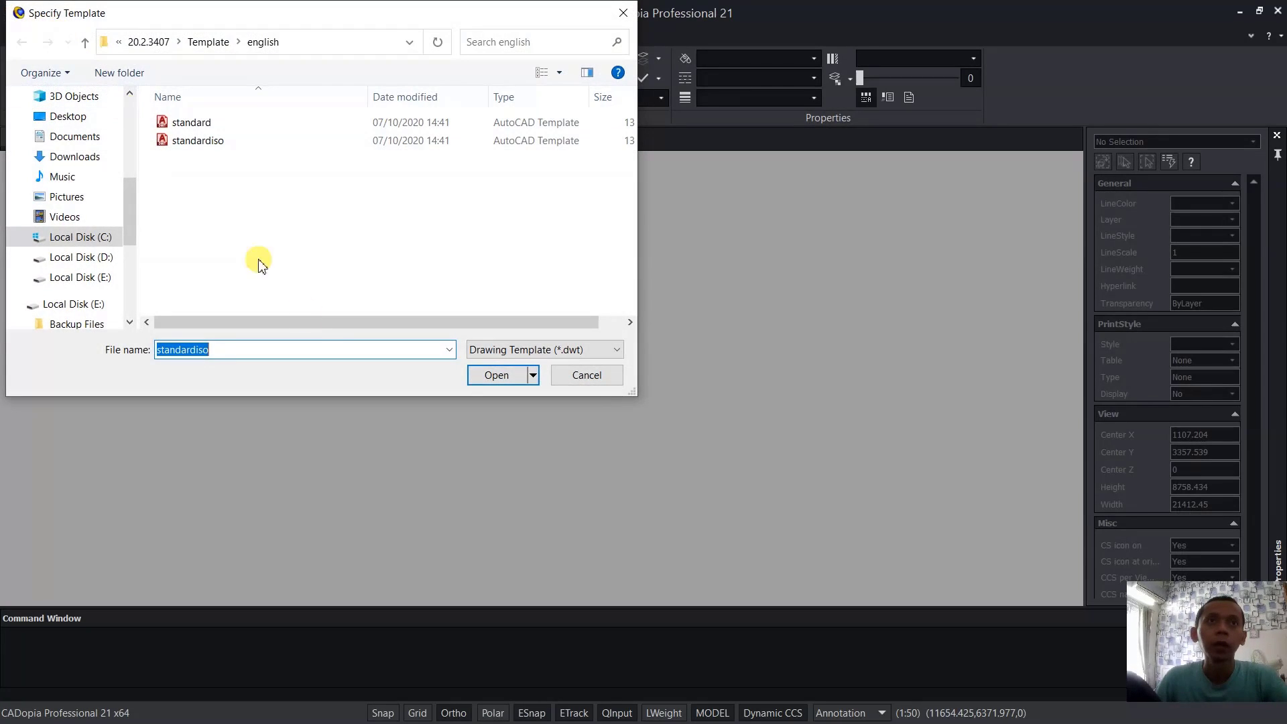
{"action": "left_click", "coordinate": [196, 143]}
{"action": "left_click", "coordinate": [197, 143]}
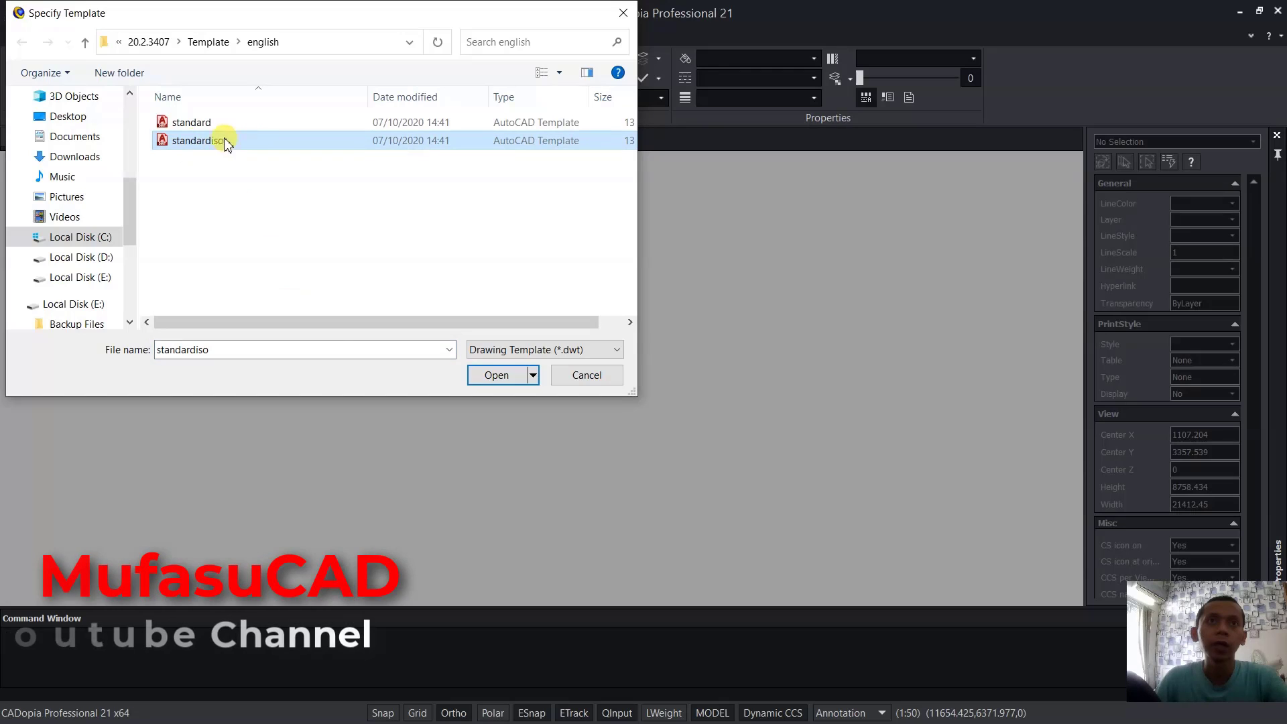
{"action": "left_click", "coordinate": [496, 374]}
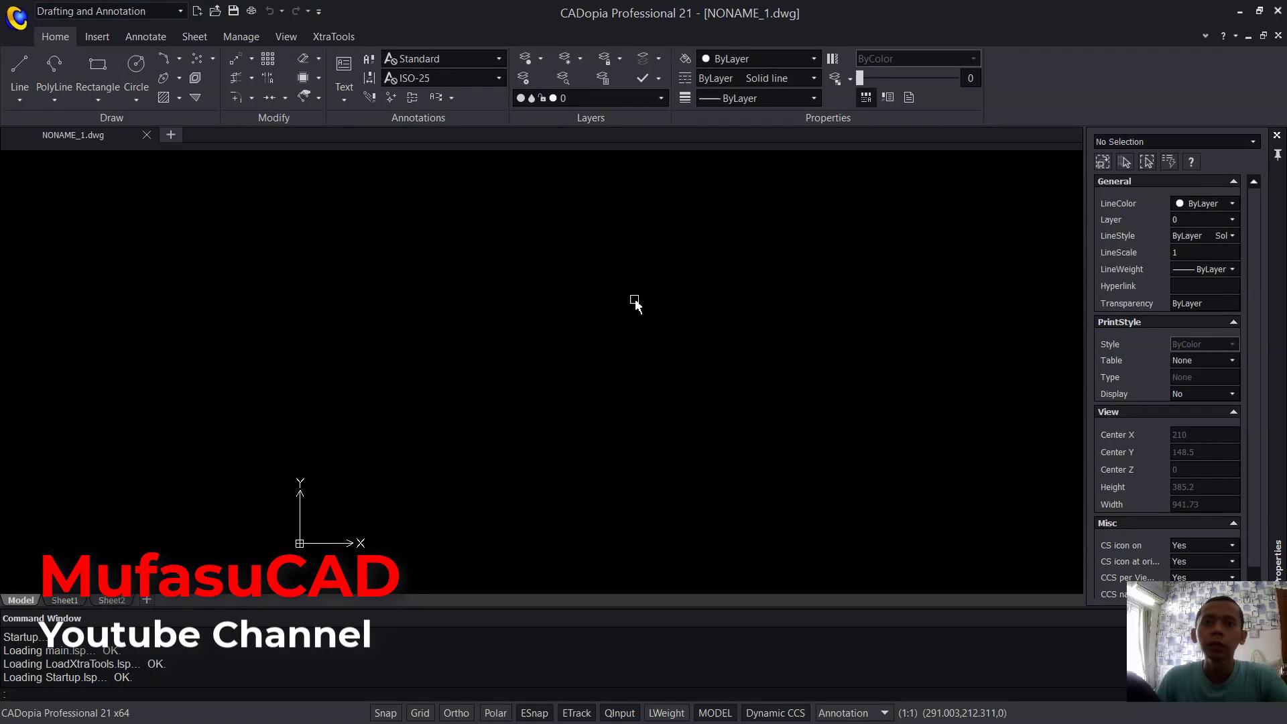
{"action": "left_click", "coordinate": [496, 714]}
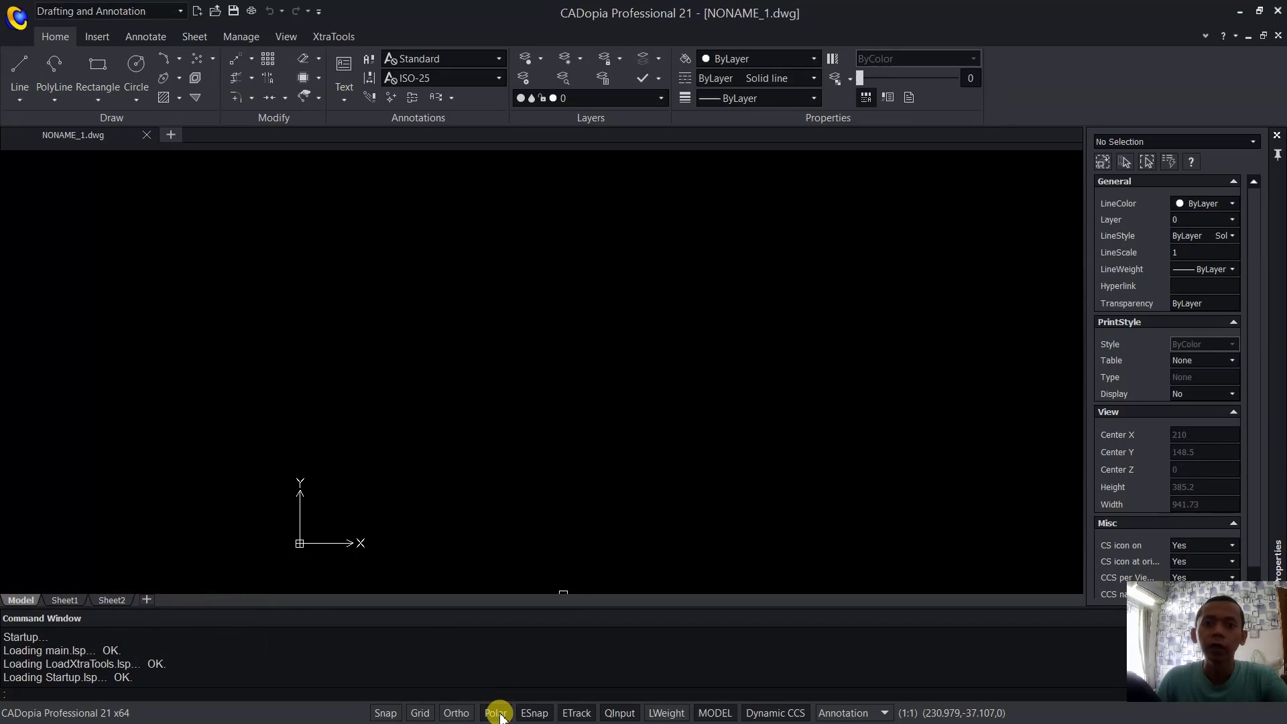
Start a line in empty space, turn on Ortho, and draw the bottom edge 4000 units to the right.
{"action": "mouse_move", "coordinate": [694, 334]}
{"action": "middle_mouse_down"}
{"action": "mouse_move", "coordinate": [489, 345]}
{"action": "mouse_move", "coordinate": [497, 351]}
{"action": "middle_mouse_up"}
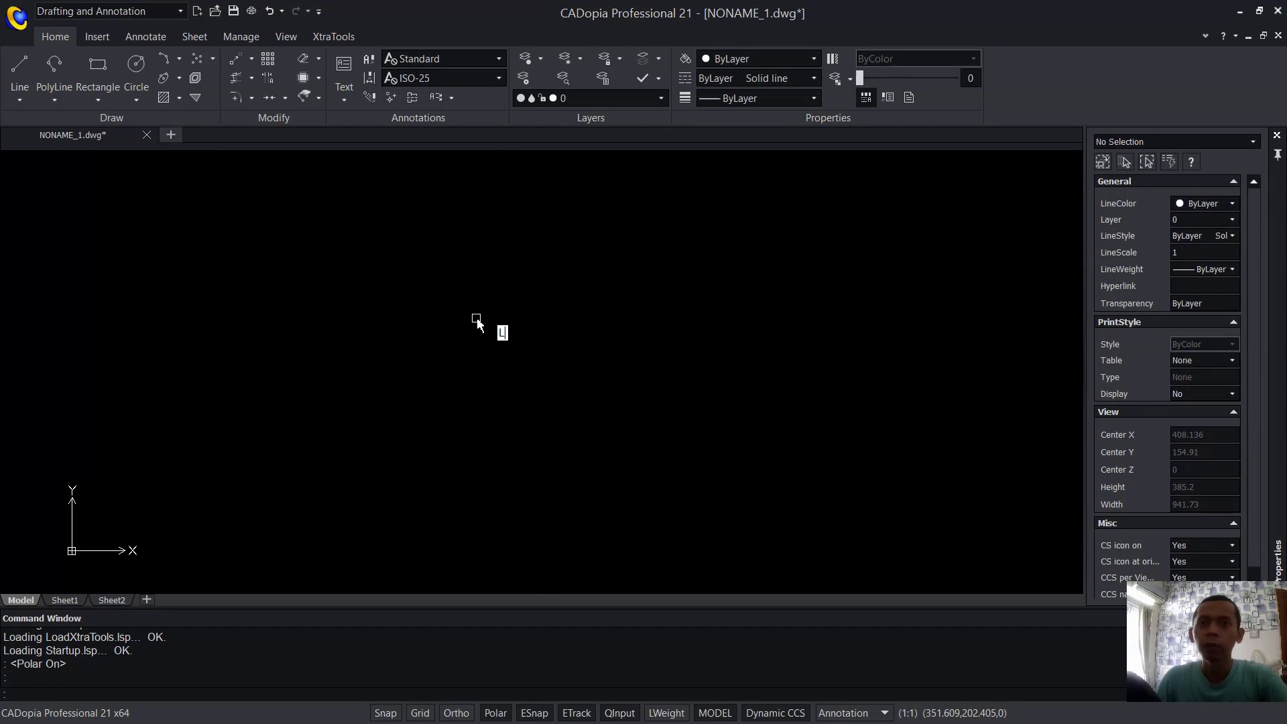
{"action": "key", "text": "Return"}
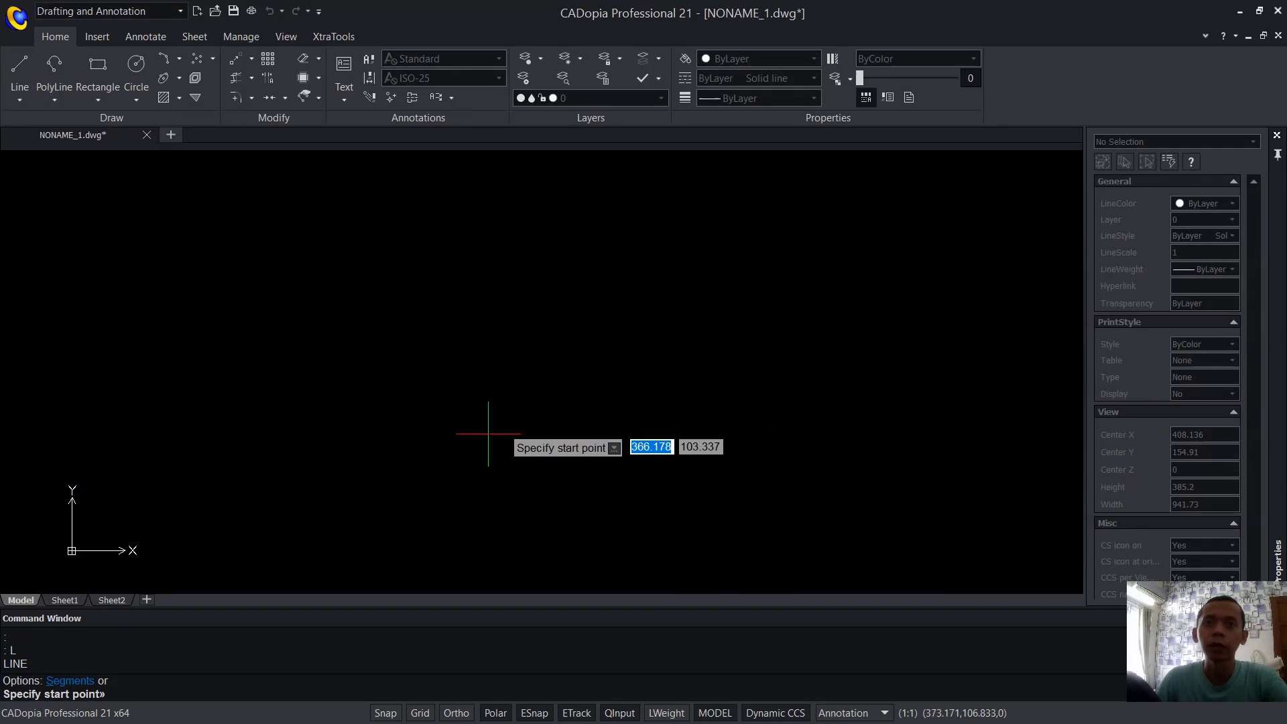
{"action": "left_click", "coordinate": [408, 416]}
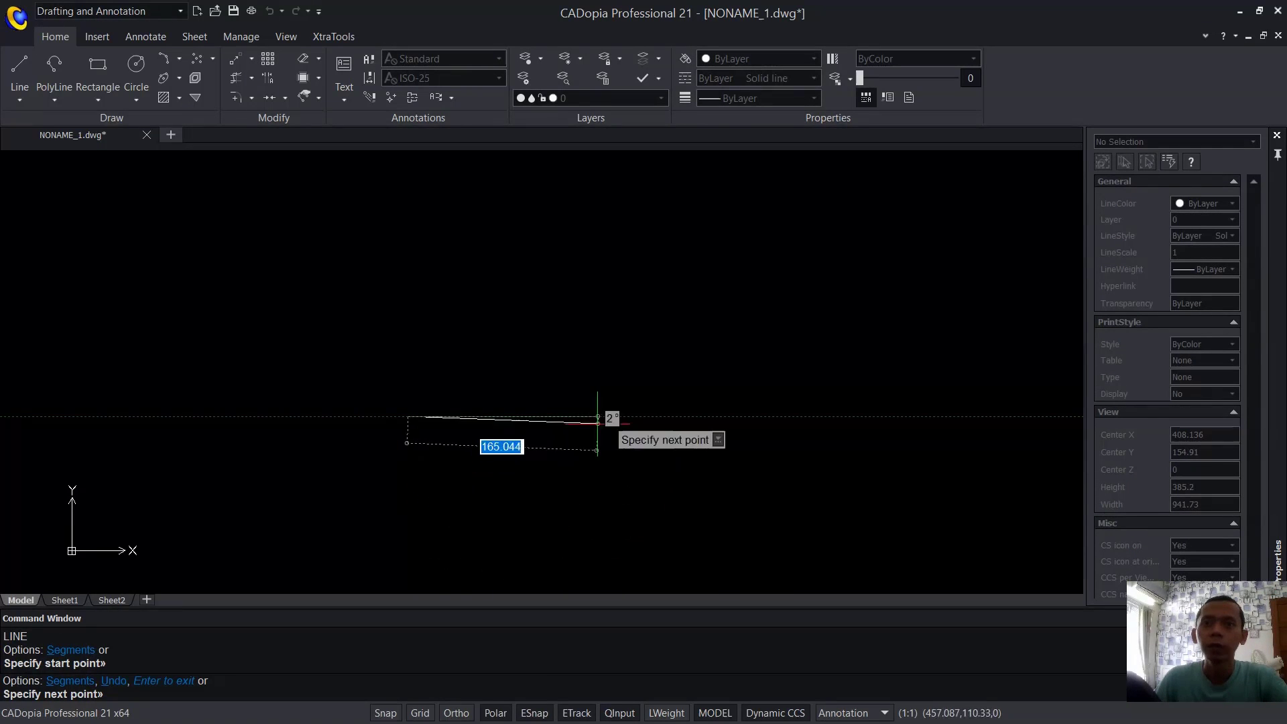
{"action": "left_click", "coordinate": [456, 711]}
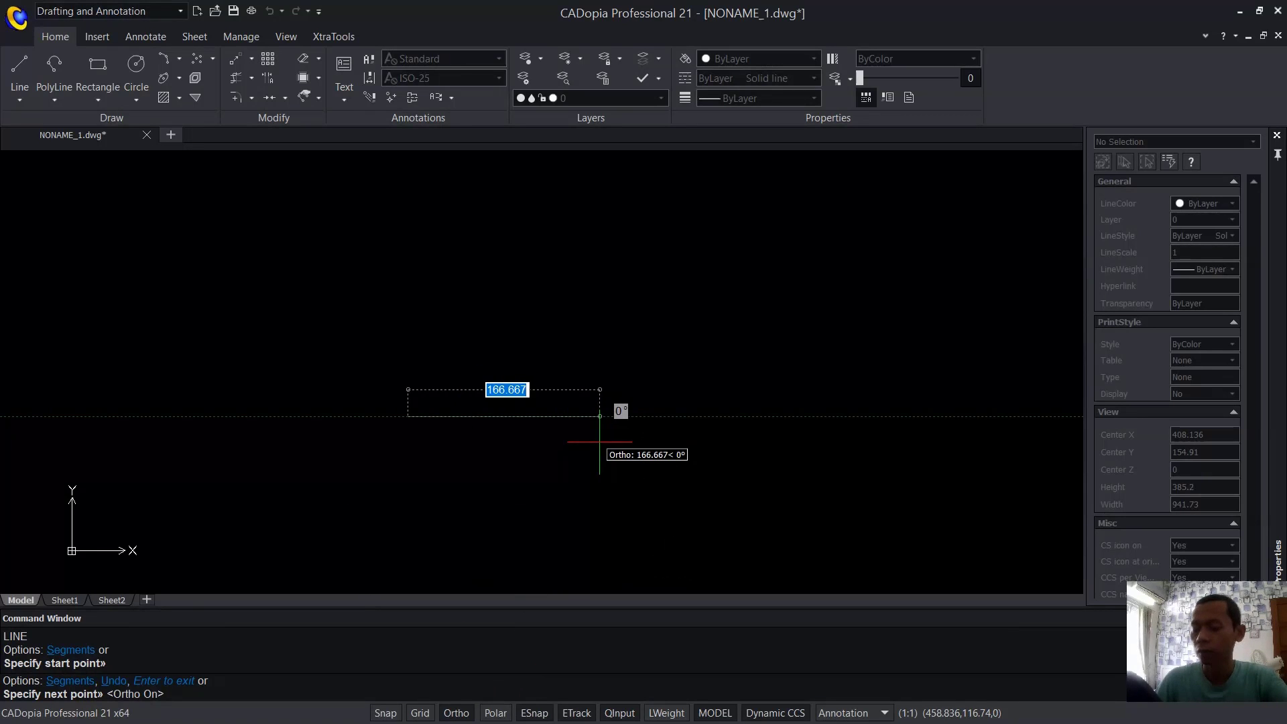
{"action": "type", "text": "4000"}
{"action": "key", "text": "Return"}
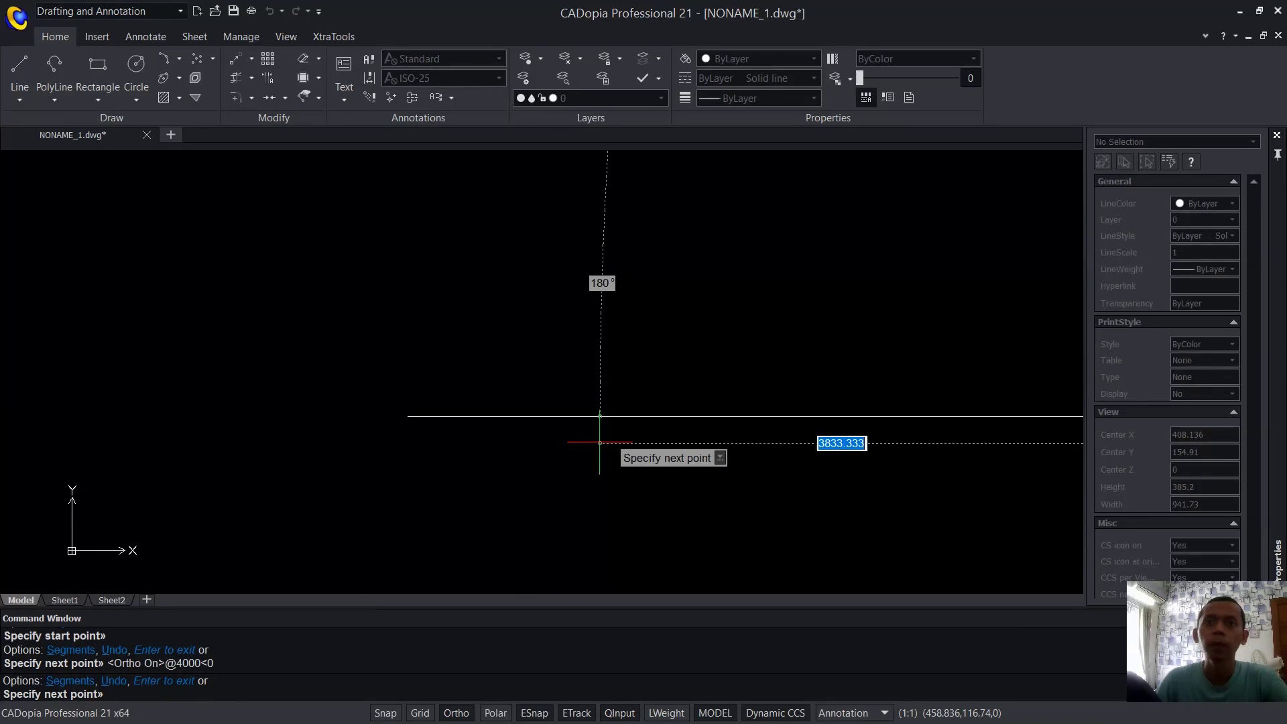
Continue the outline 7000 units up and 4000 units left, and close it back to the start point.
{"action": "scroll", "coordinate": [634, 350], "scroll_direction": "down", "scroll_amount": 5}
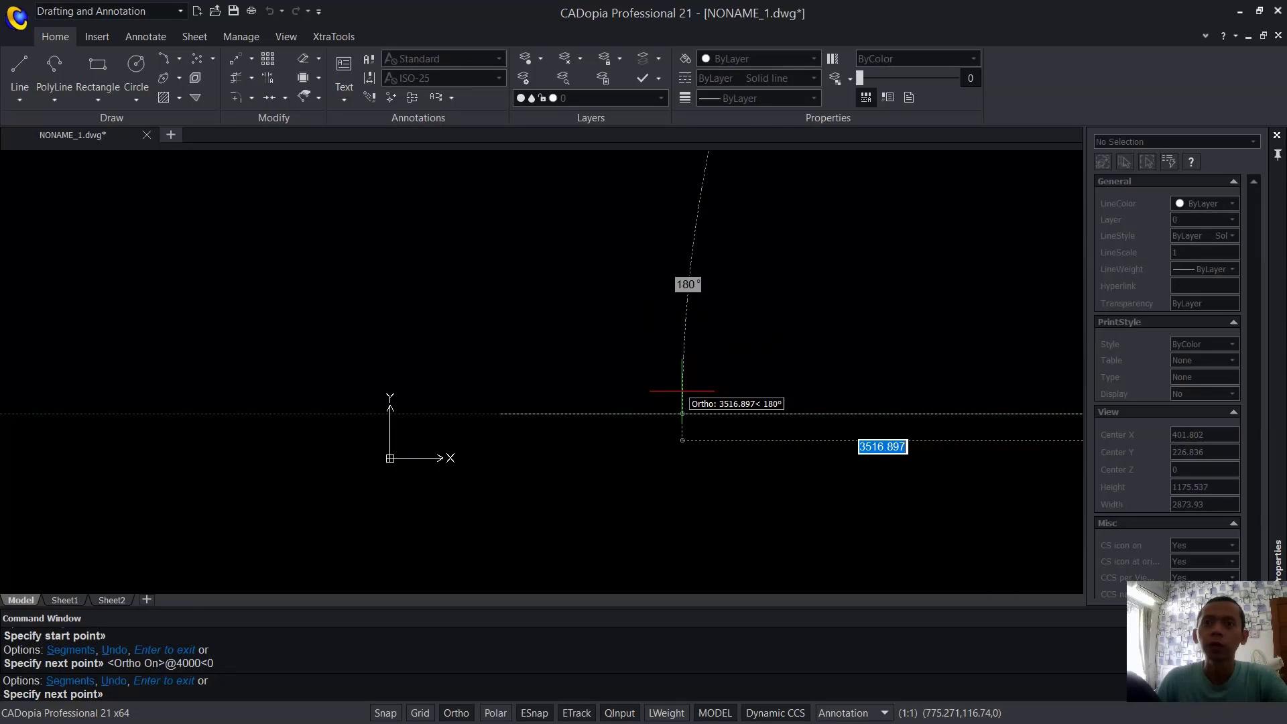
{"action": "scroll", "coordinate": [689, 388], "scroll_direction": "down", "scroll_amount": 4}
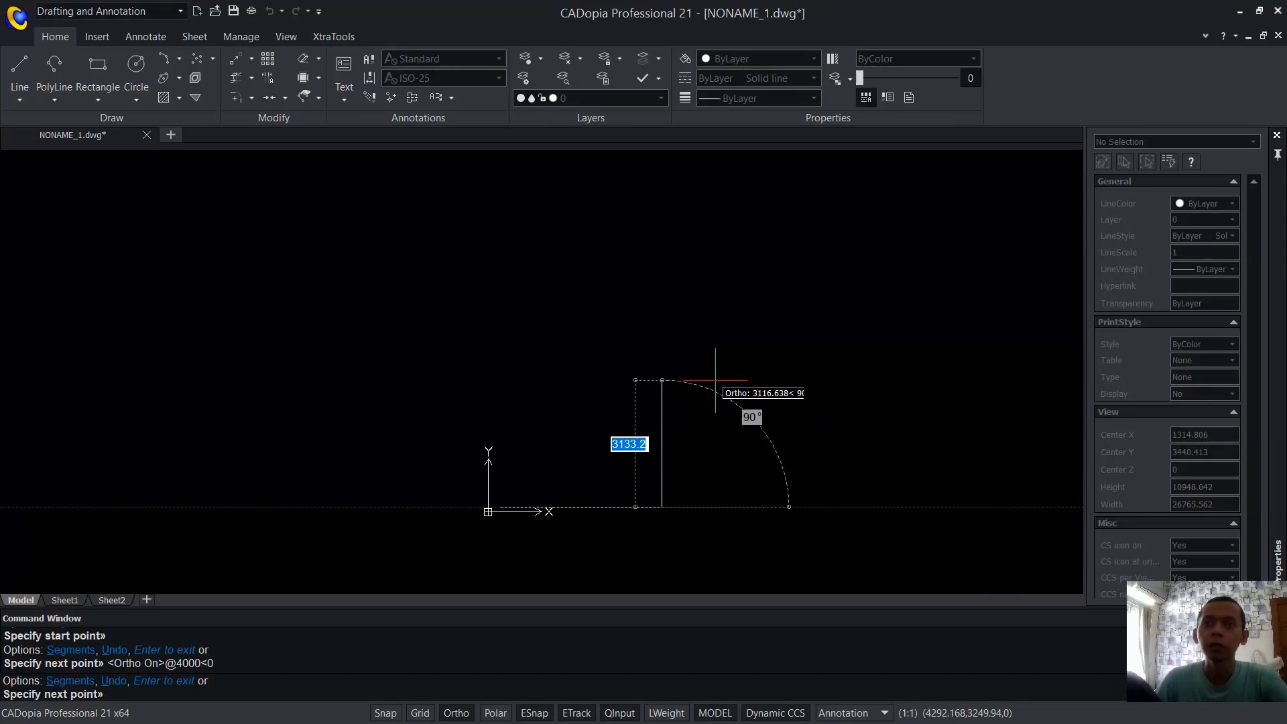
{"action": "type", "text": "7000"}
{"action": "key", "text": "Return"}
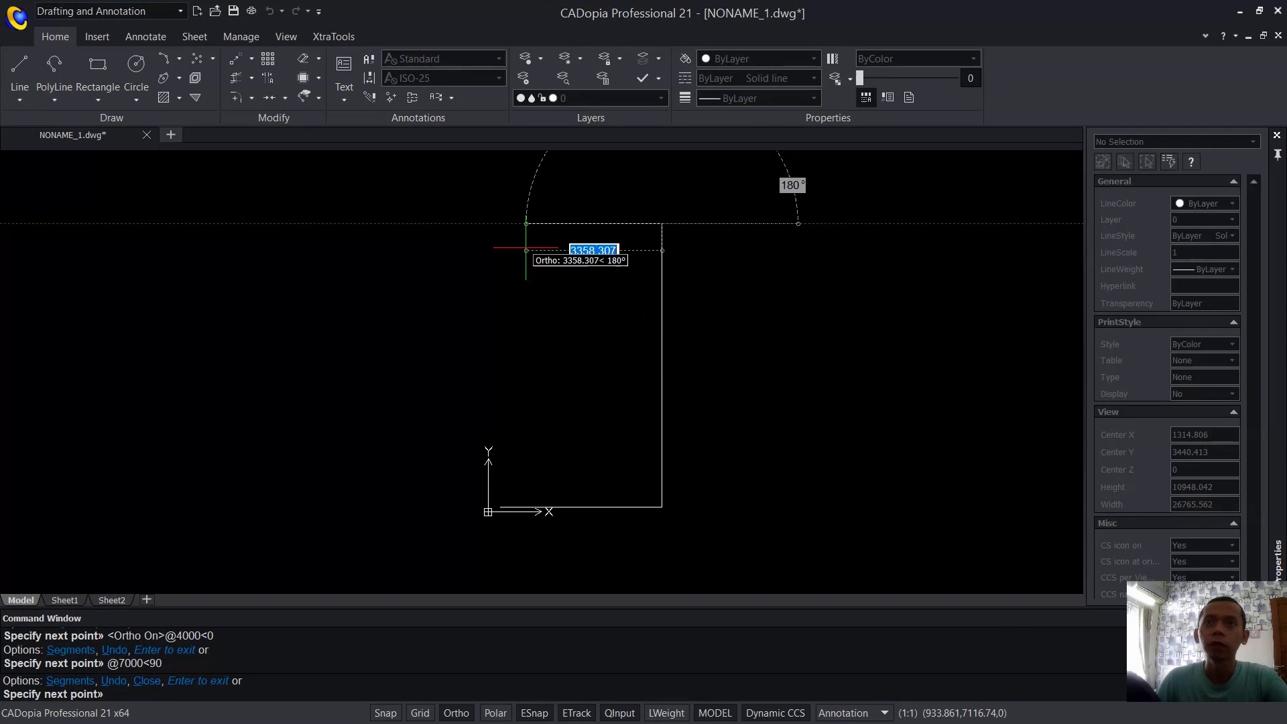
{"action": "type", "text": "4000"}
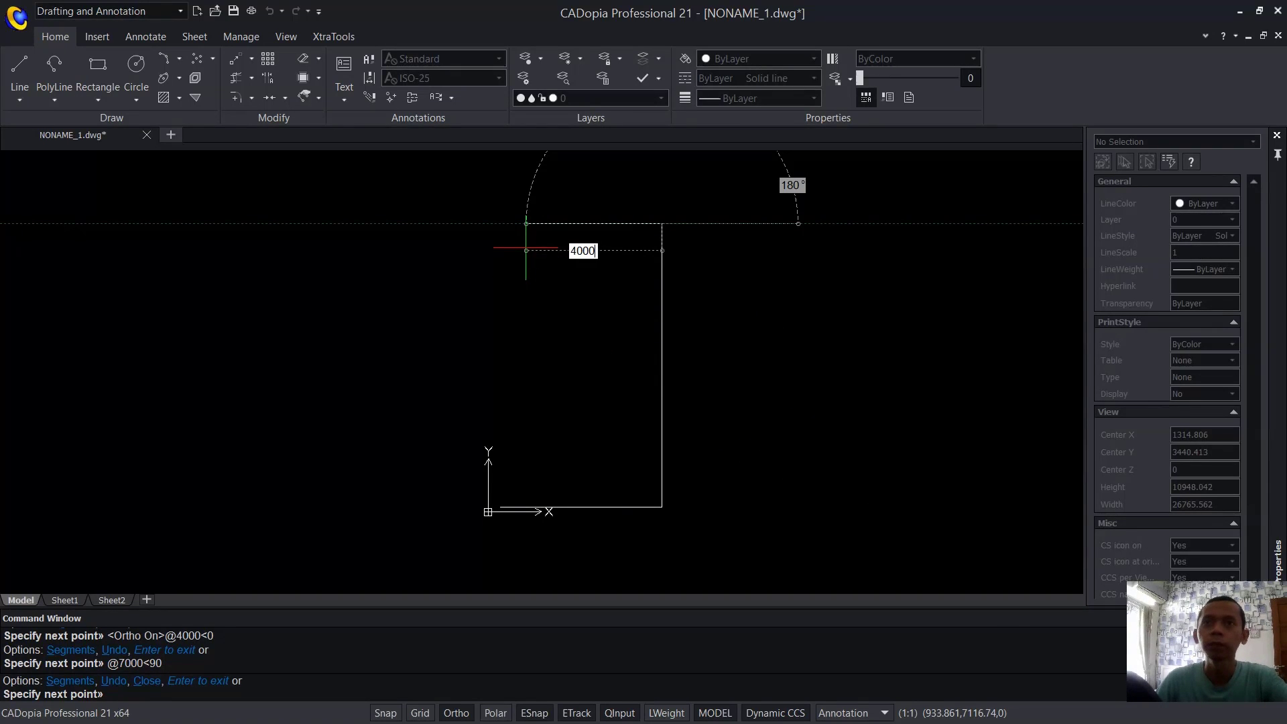
{"action": "key", "text": "Return"}
{"action": "type", "text": "C"}
{"action": "key", "text": "Return"}
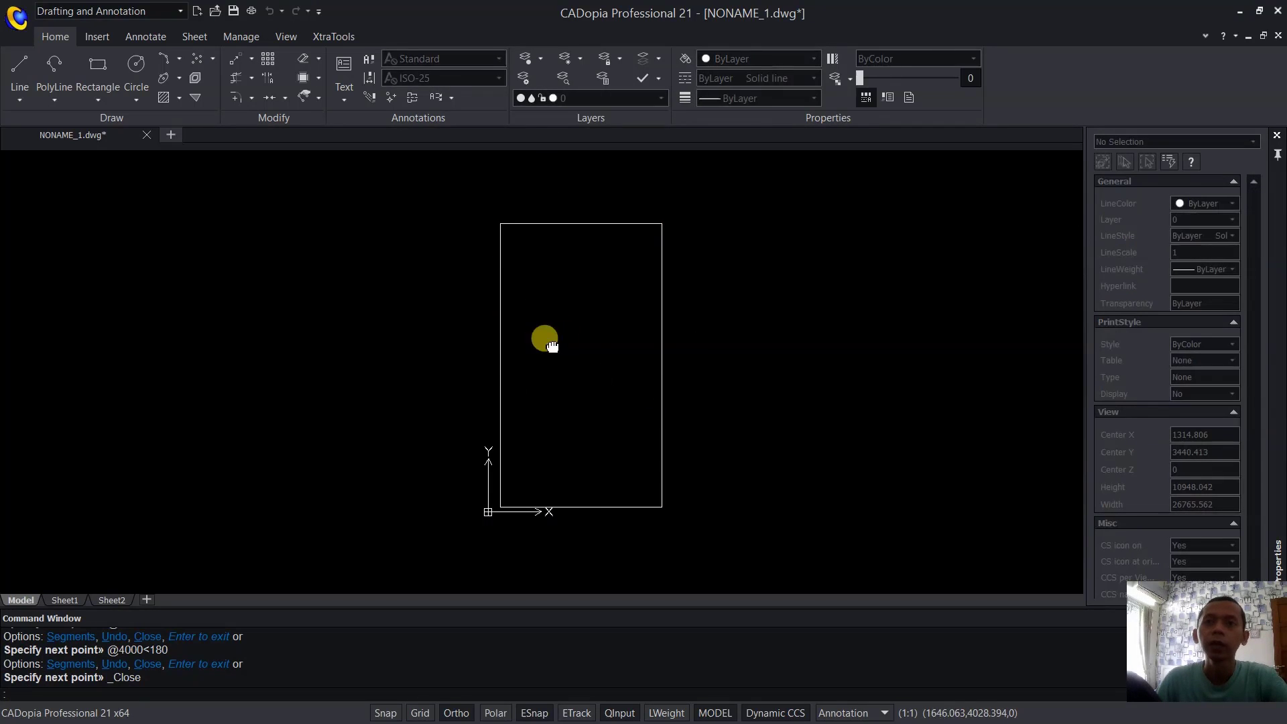
Copy the rectangle's top edge straight down at distances of 2000 and 3500.
{"action": "middle_click_drag", "start_coordinate": [546, 339], "coordinate": [613, 385]}
{"action": "type", "text": "CO"}
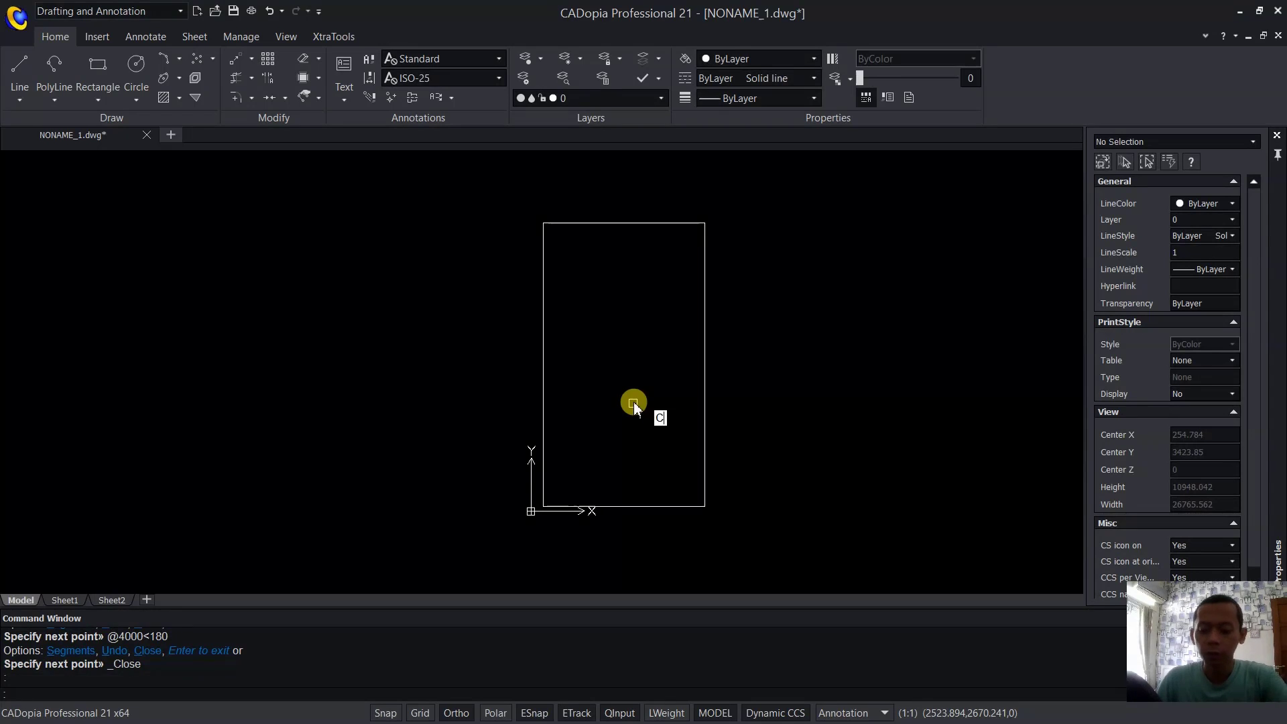
{"action": "key", "text": "Return"}
{"action": "left_click", "coordinate": [636, 222]}
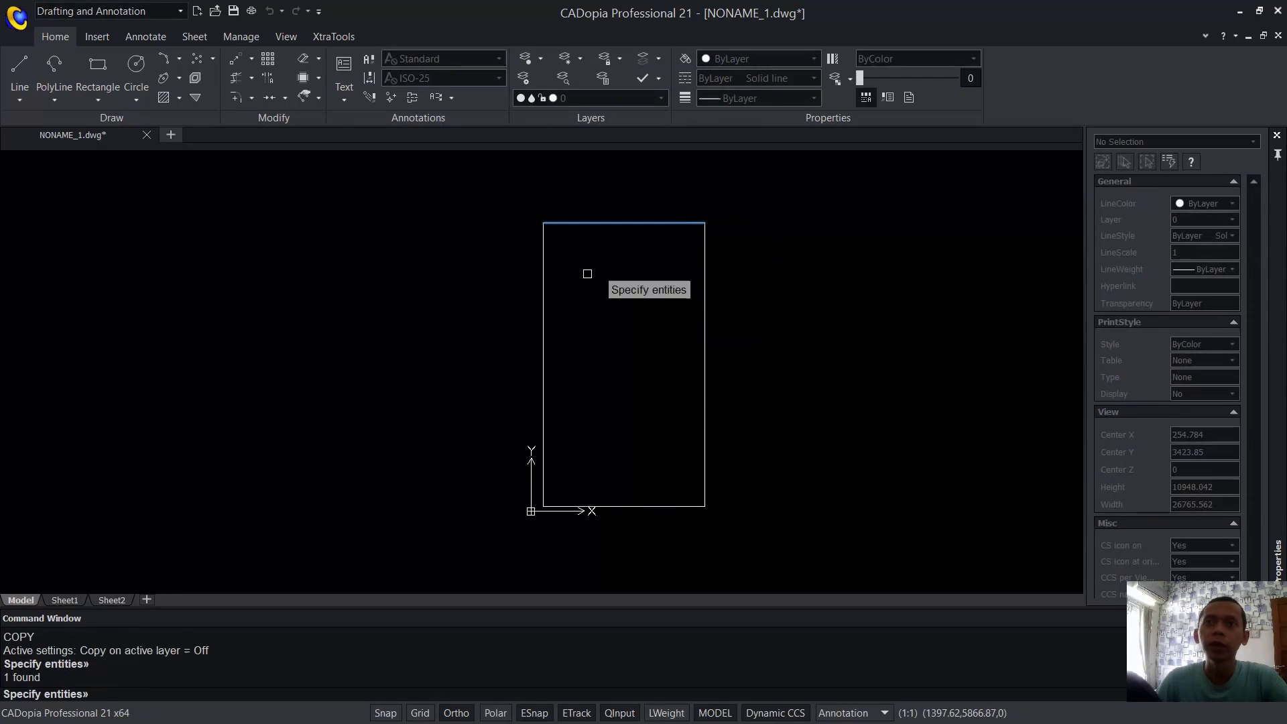
{"action": "key", "text": "Return"}
{"action": "left_click", "coordinate": [793, 201]}
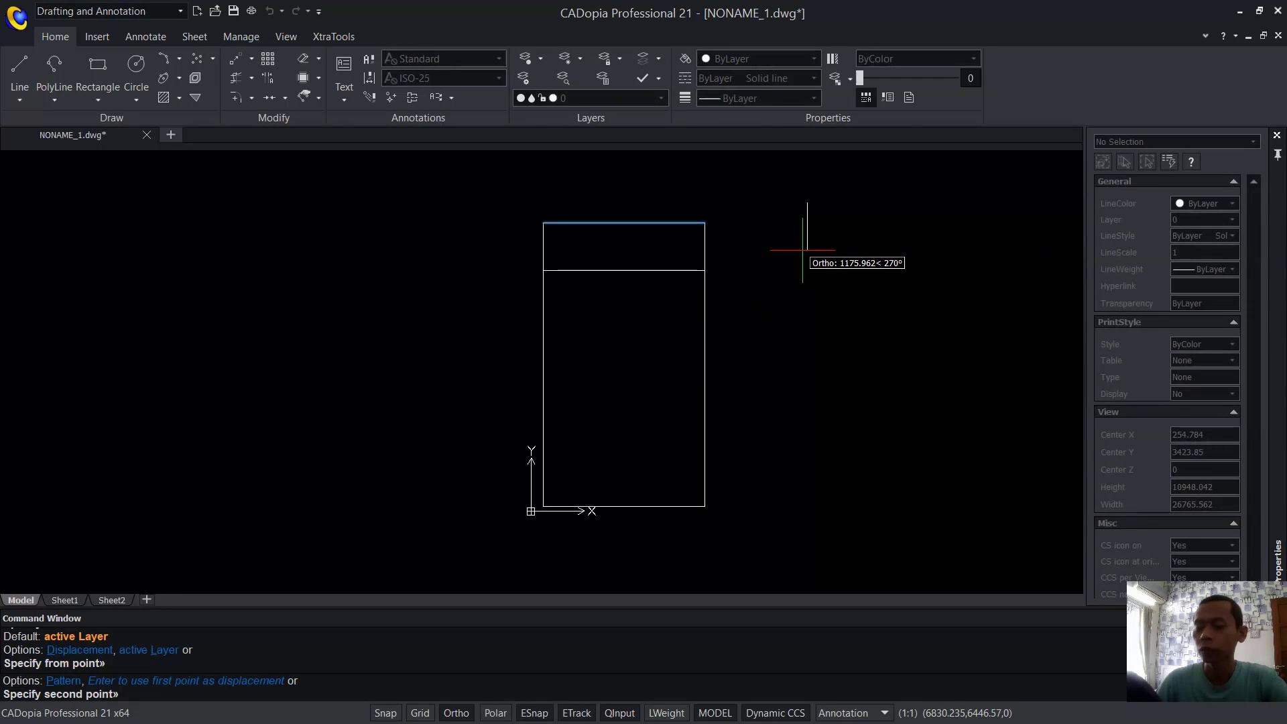
{"action": "key", "text": "Return"}
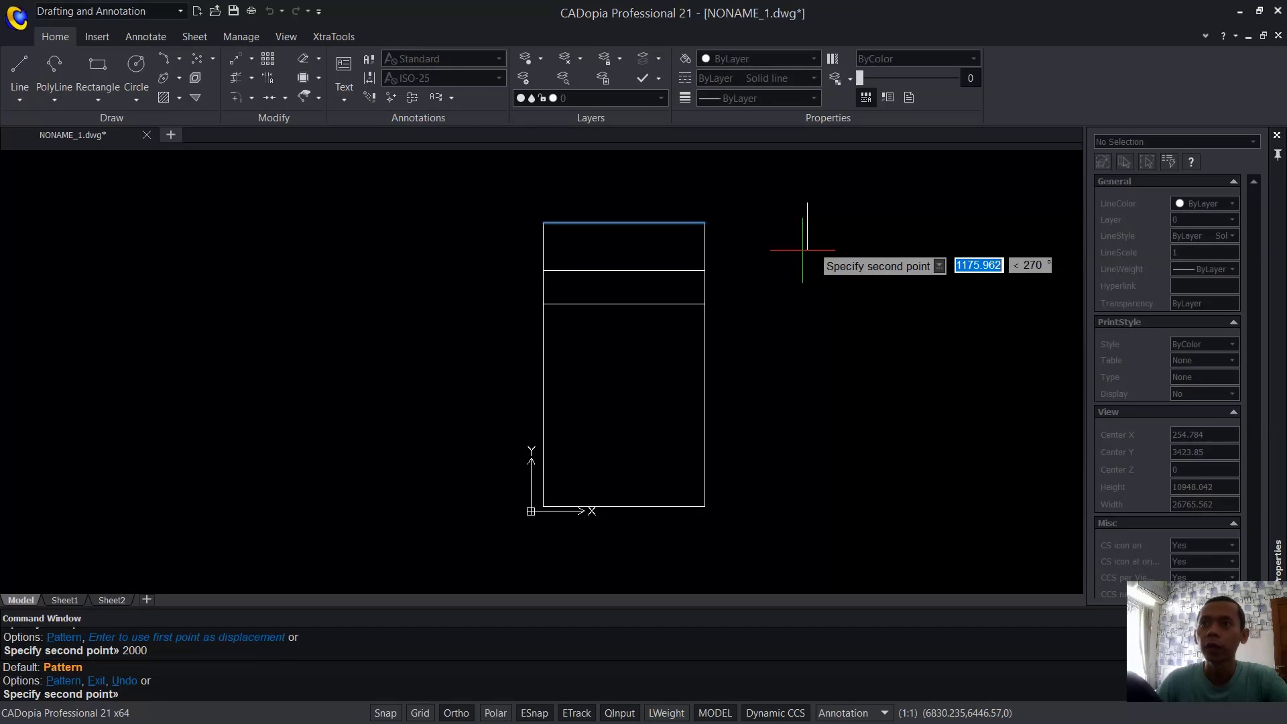
{"action": "type", "text": "3500"}
{"action": "key", "text": "Return"}
{"action": "key", "text": "Escape"}
Copy the rectangle's bottom edge a short distance straight up.
{"action": "key", "text": "Return"}
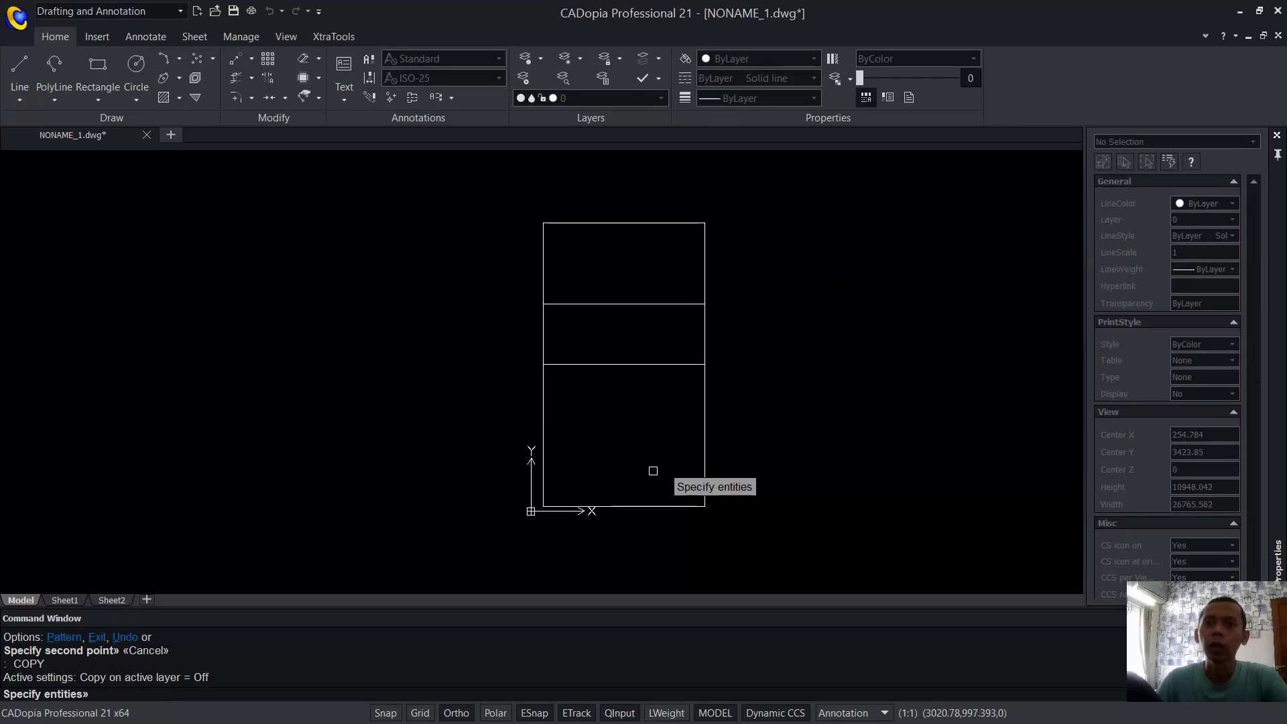
{"action": "left_click", "coordinate": [640, 506]}
{"action": "key", "text": "Return"}
{"action": "left_click", "coordinate": [794, 459]}
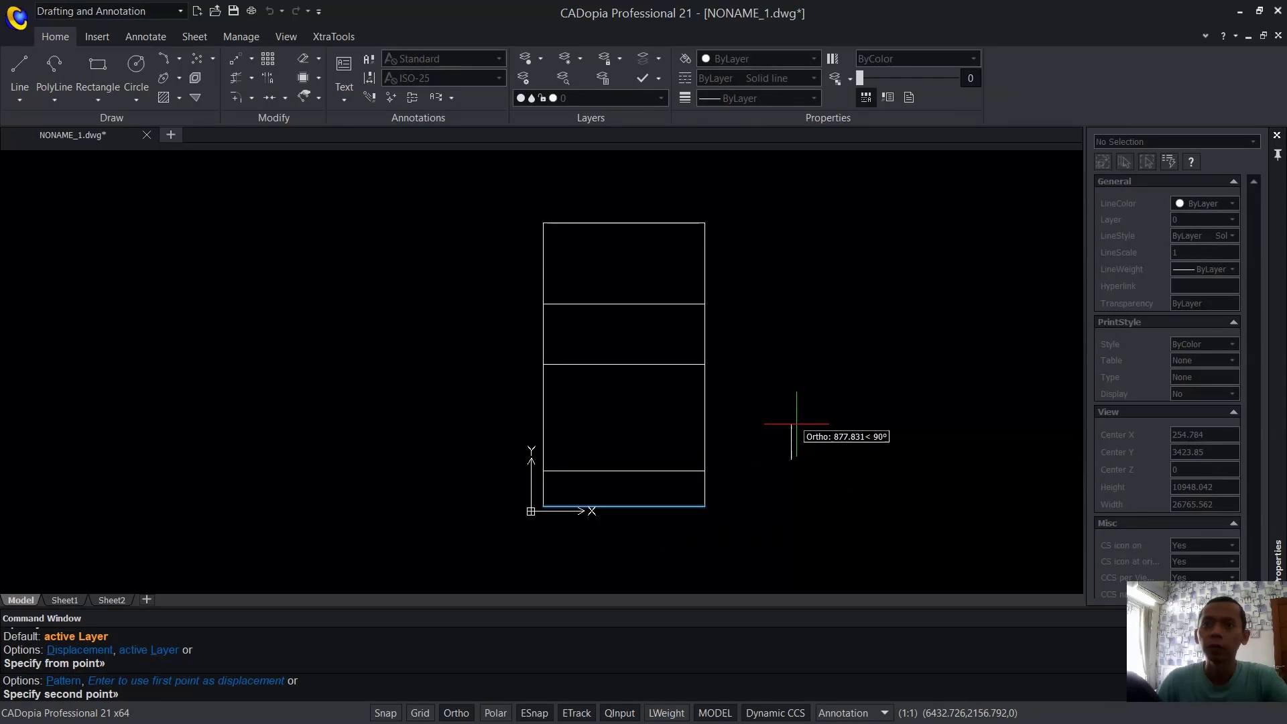
{"action": "key", "text": "Return"}
{"action": "key", "text": "Return"}
Copy the rectangle's right edge 1500 units to the left.
{"action": "key", "text": "Return"}
{"action": "left_click", "coordinate": [756, 383]}
{"action": "left_click", "coordinate": [651, 433]}
{"action": "key", "text": "Return"}
{"action": "left_click", "coordinate": [861, 280]}
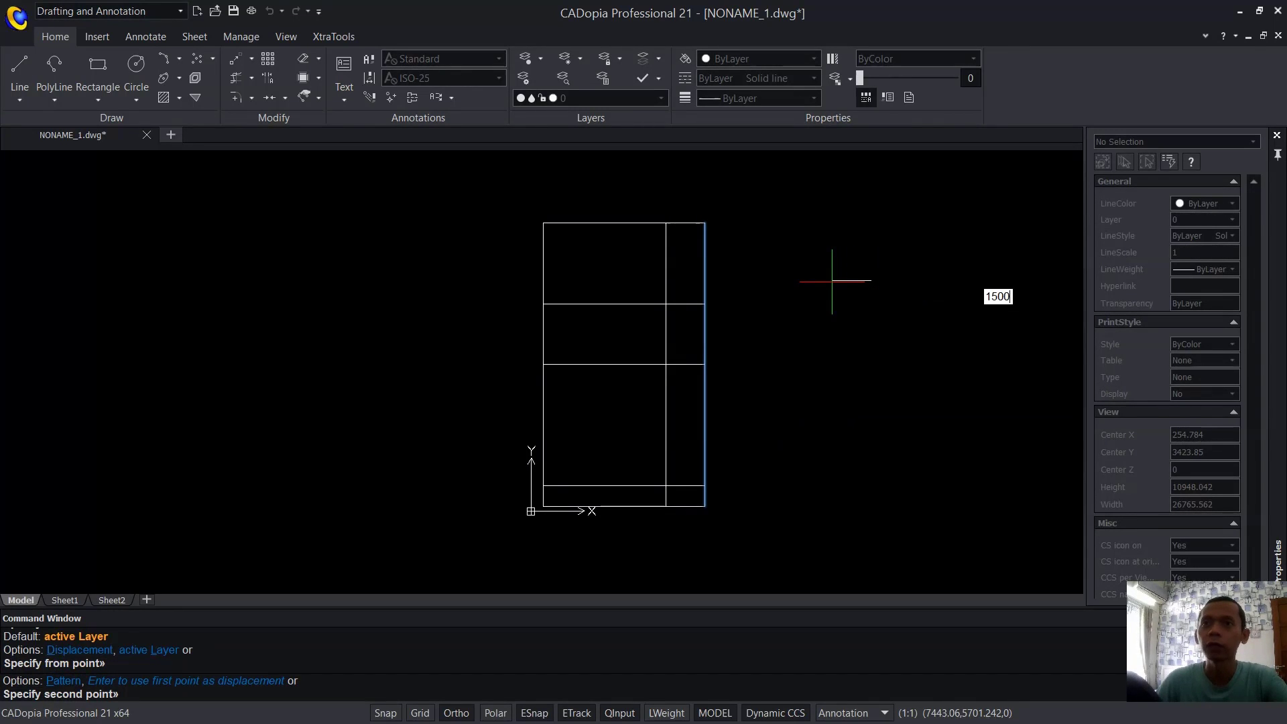
{"action": "key", "text": "Return"}
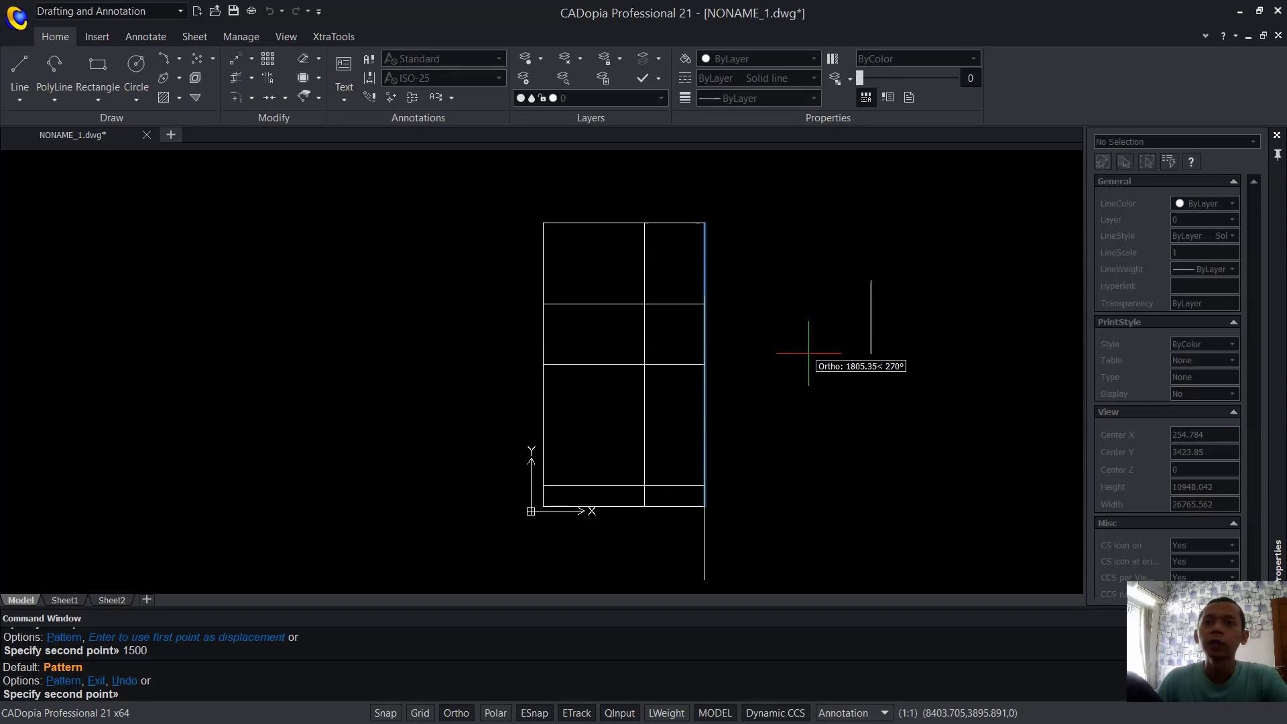
{"action": "key", "text": "Escape"}
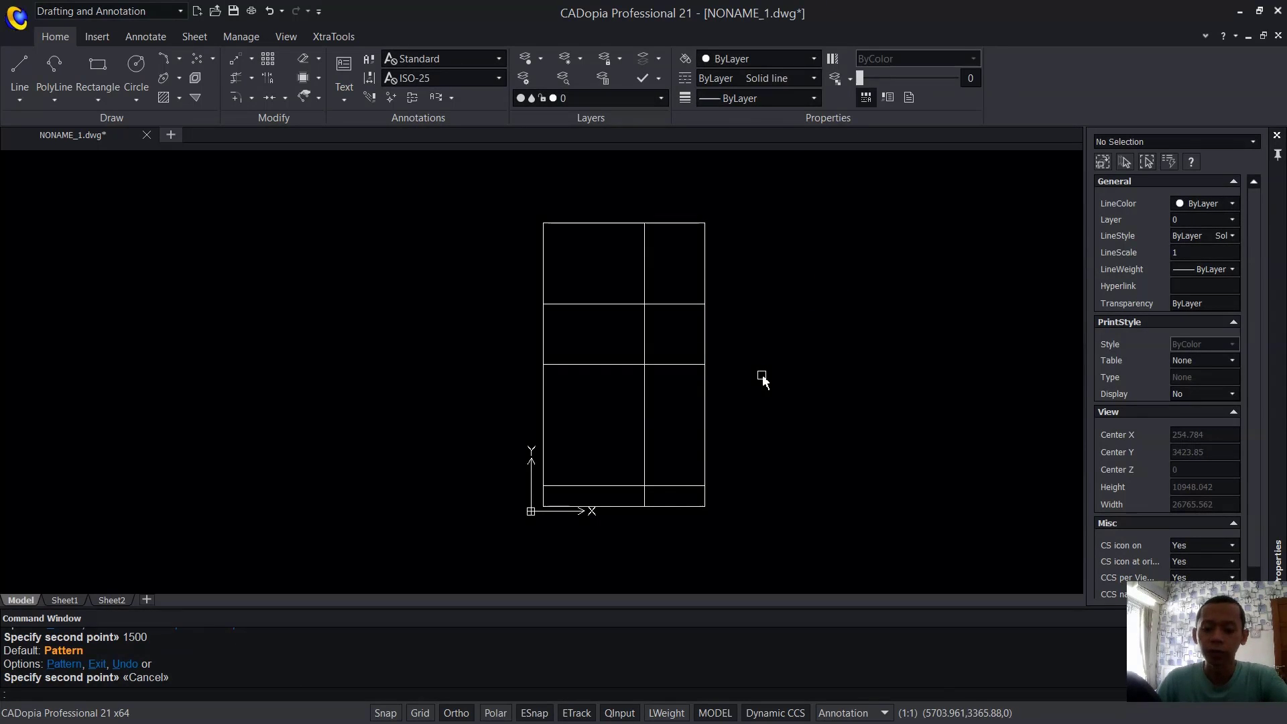
Trim the upper partition line left of the vertical divider and the lowest partition line right of it.
{"action": "type", "text": "r"}
{"action": "key", "text": "Return"}
{"action": "key", "text": "Return"}
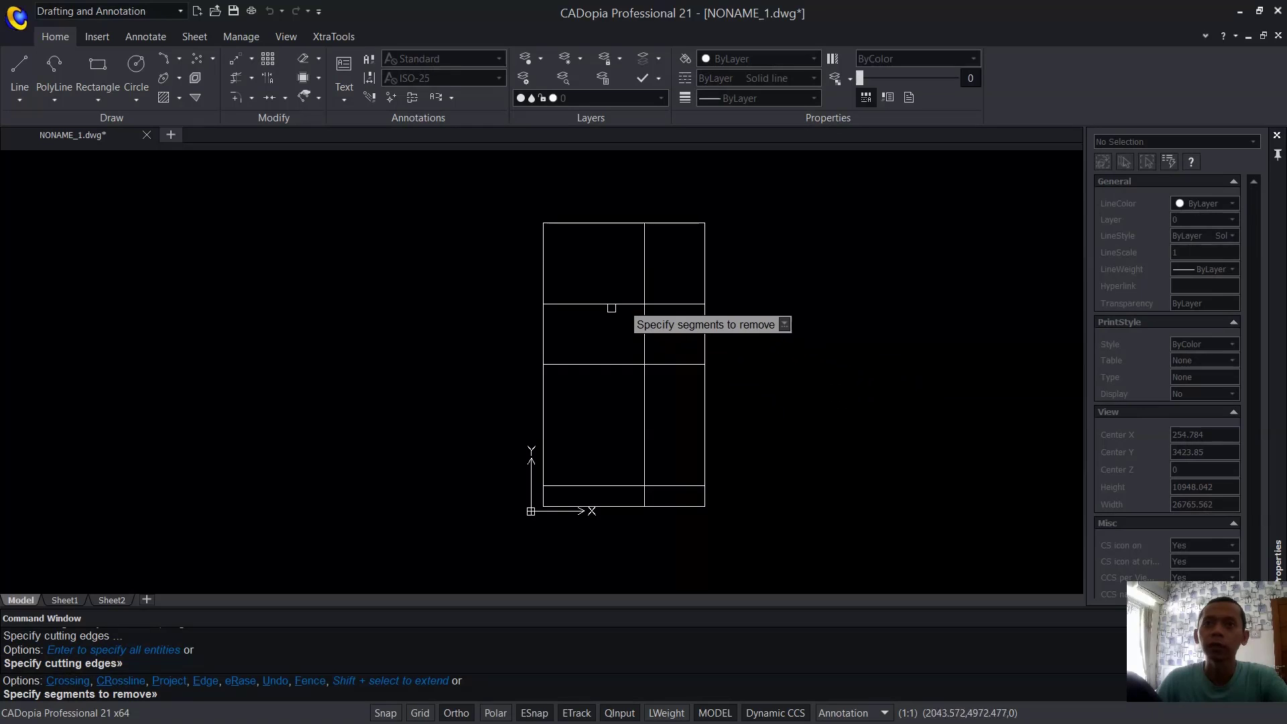
{"action": "left_click", "coordinate": [606, 303]}
{"action": "left_click", "coordinate": [678, 486]}
{"action": "key", "text": "Return"}
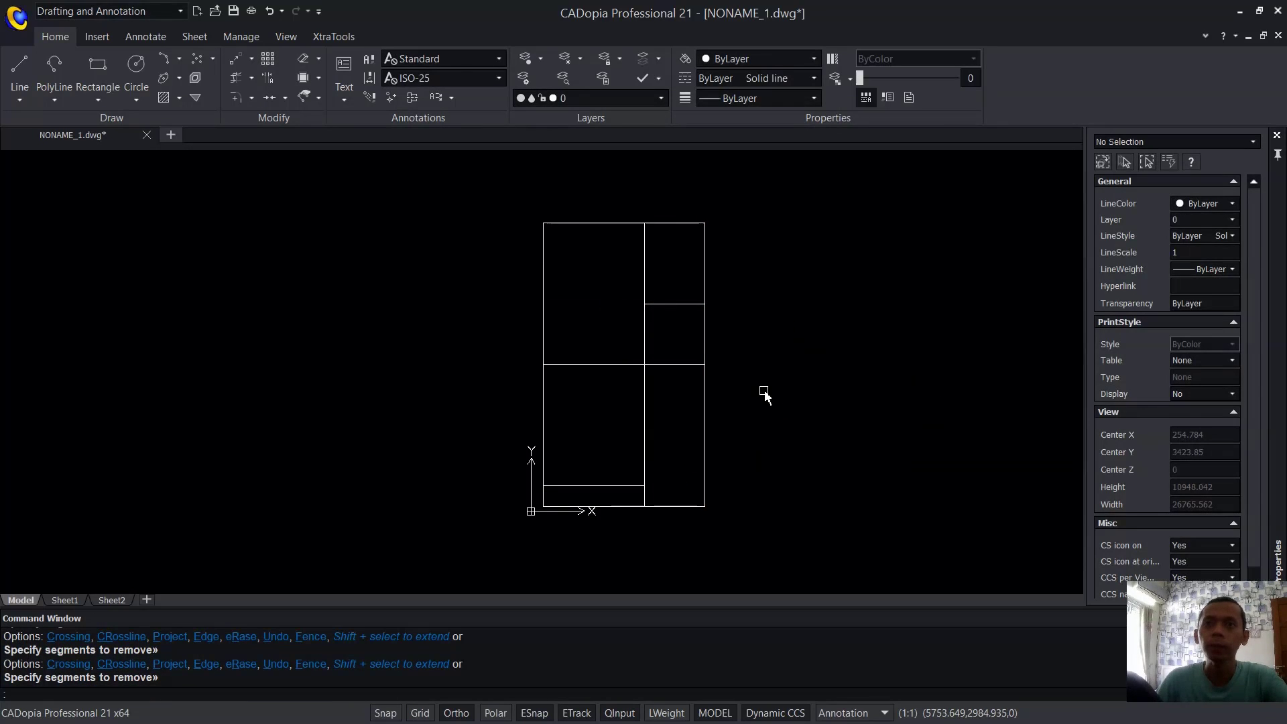
Offset the outline's bottom and right edges inward by 150.
{"action": "scroll", "coordinate": [691, 436], "scroll_direction": "up", "scroll_amount": 2}
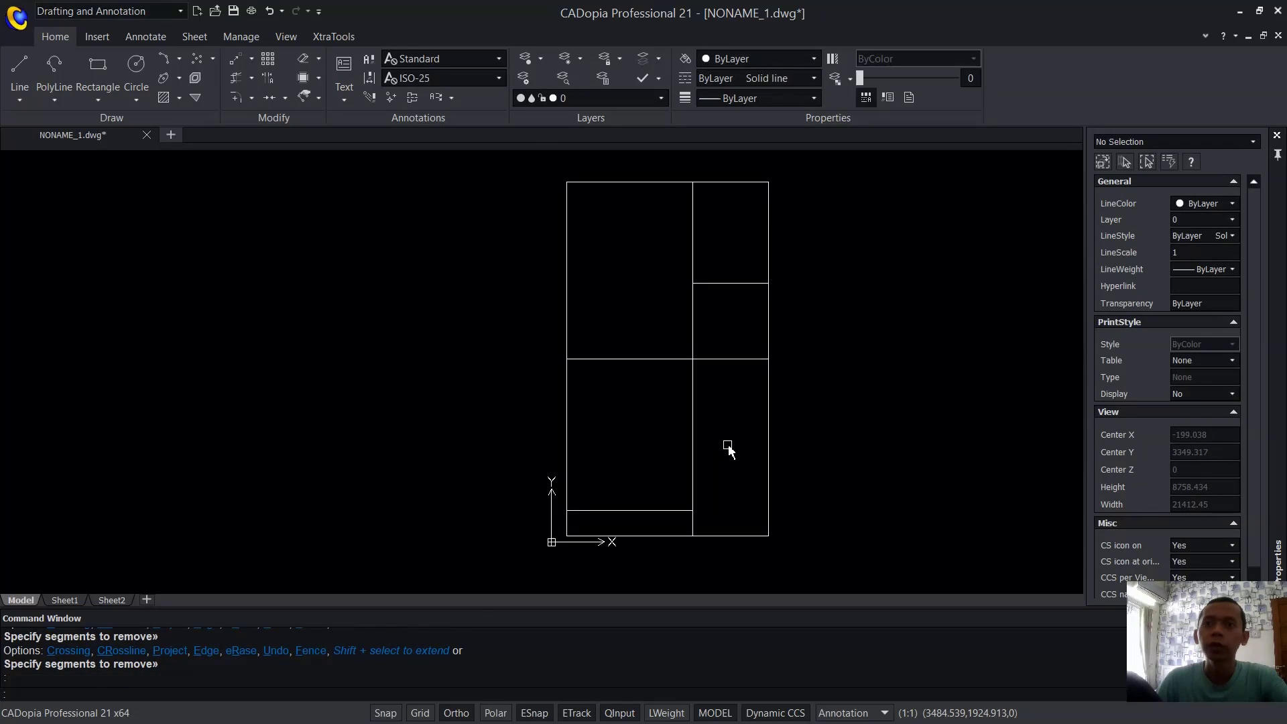
{"action": "type", "text": "OFFSET"}
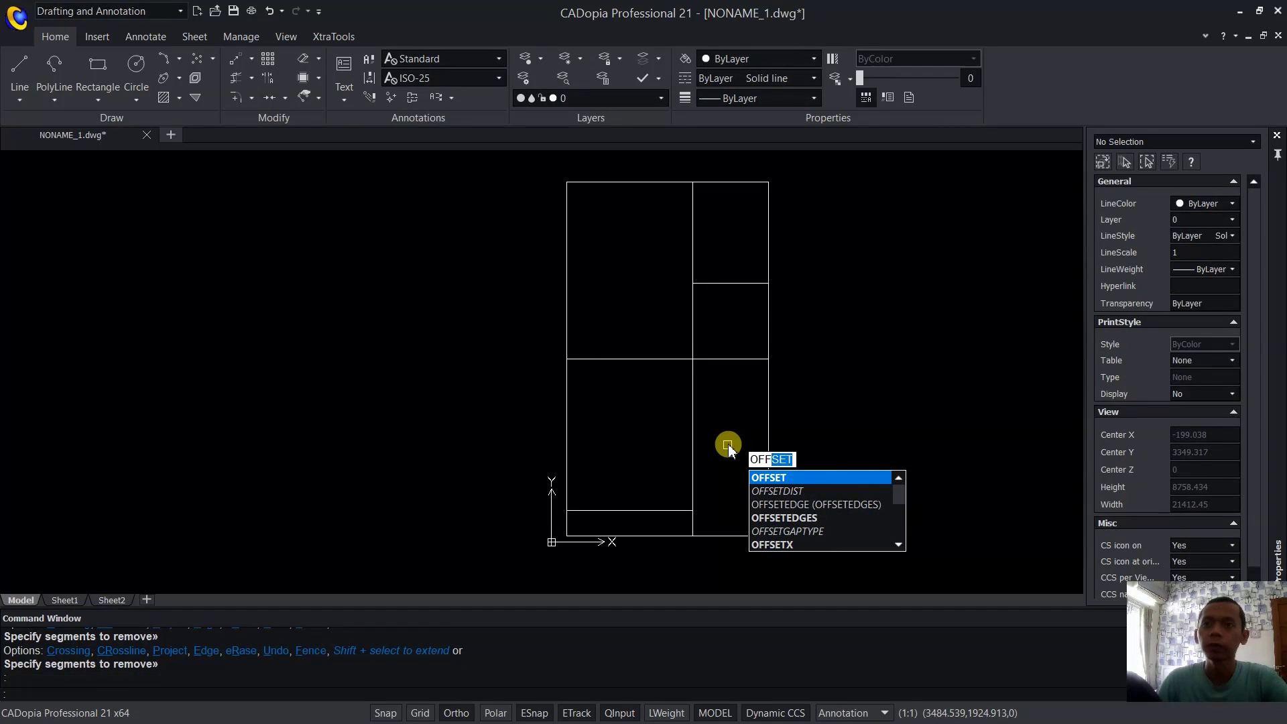
{"action": "key", "text": "Return"}
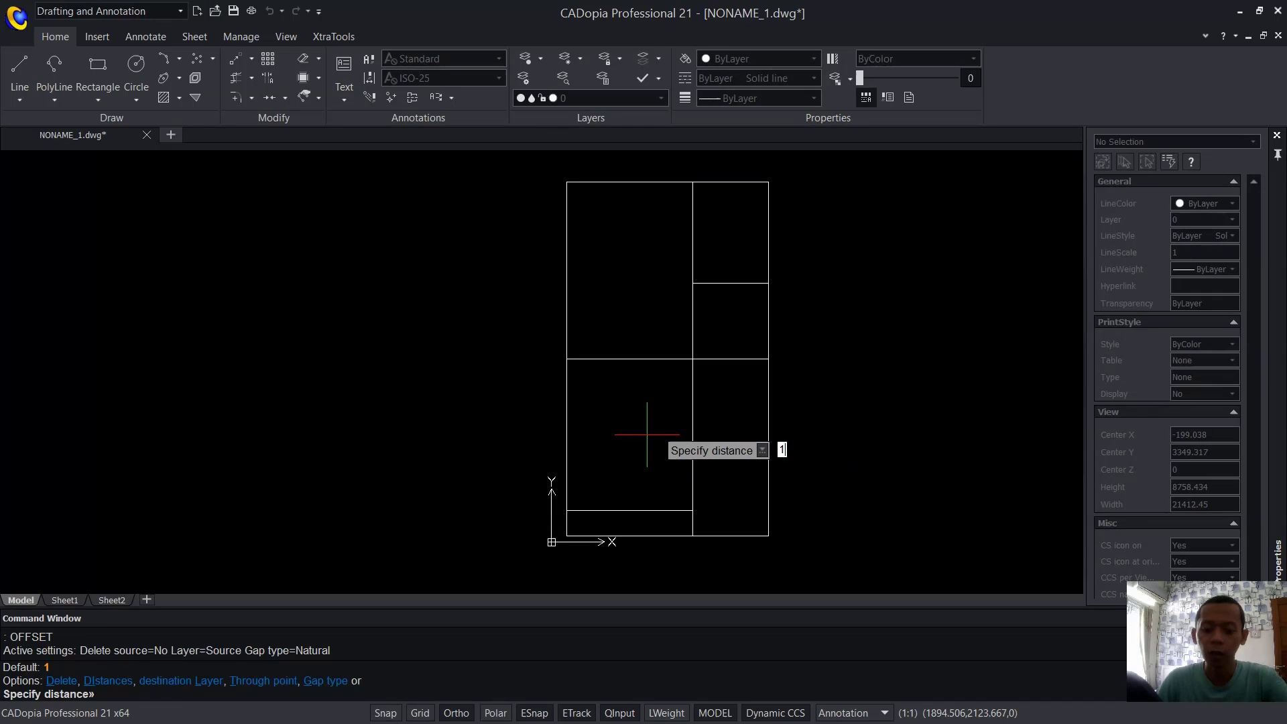
{"action": "key", "text": "Return"}
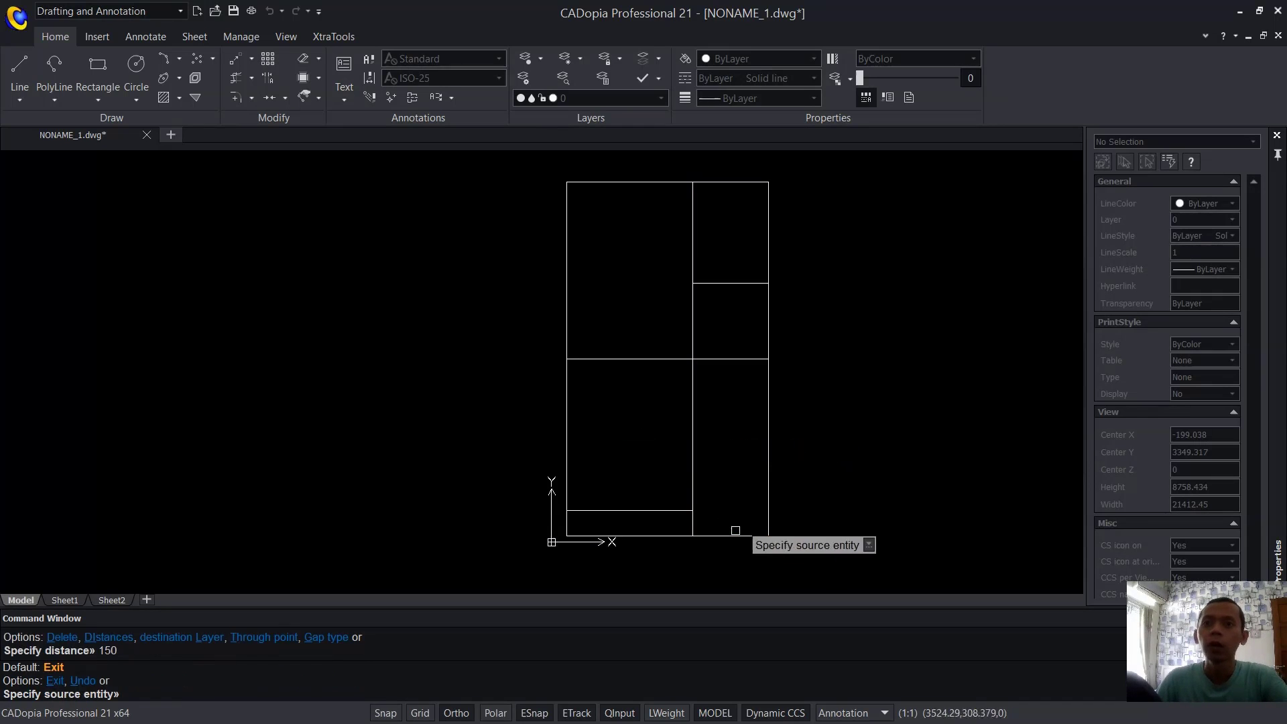
{"action": "scroll", "coordinate": [738, 529], "scroll_direction": "up", "scroll_amount": 1}
{"action": "left_click", "coordinate": [741, 535]}
{"action": "left_click", "coordinate": [745, 507]}
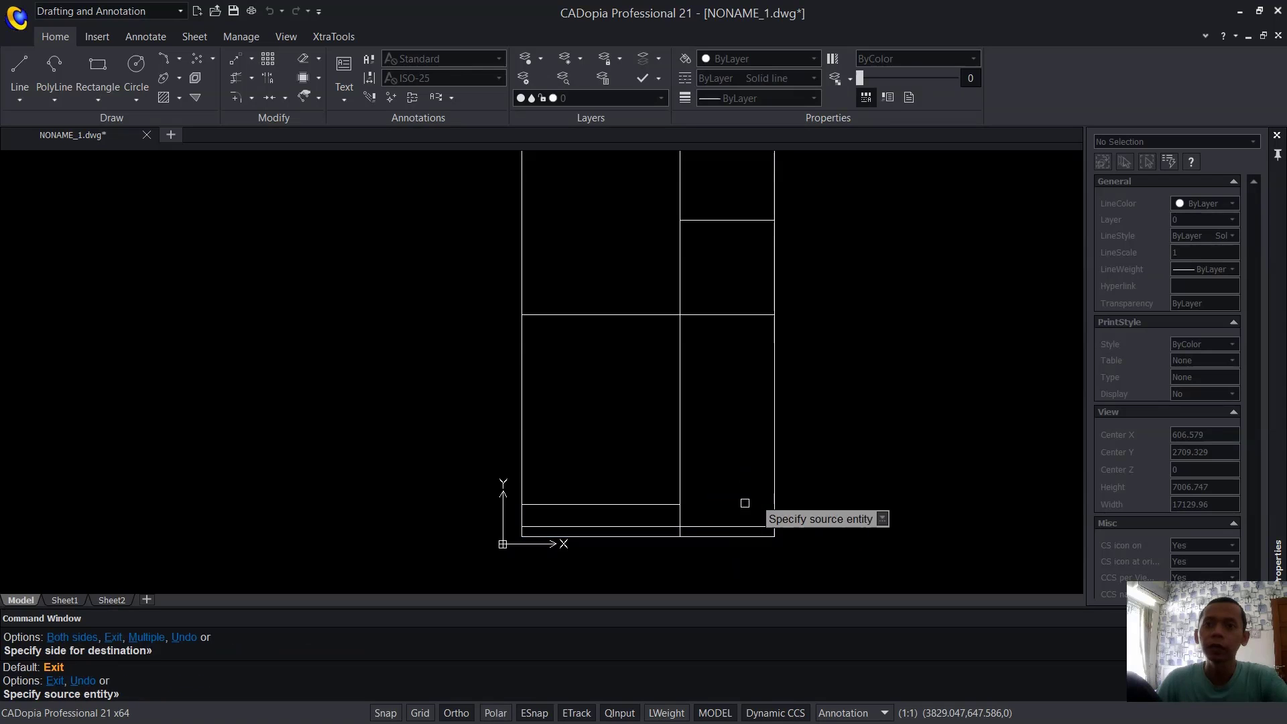
{"action": "left_click", "coordinate": [774, 441]}
{"action": "left_click", "coordinate": [697, 429]}
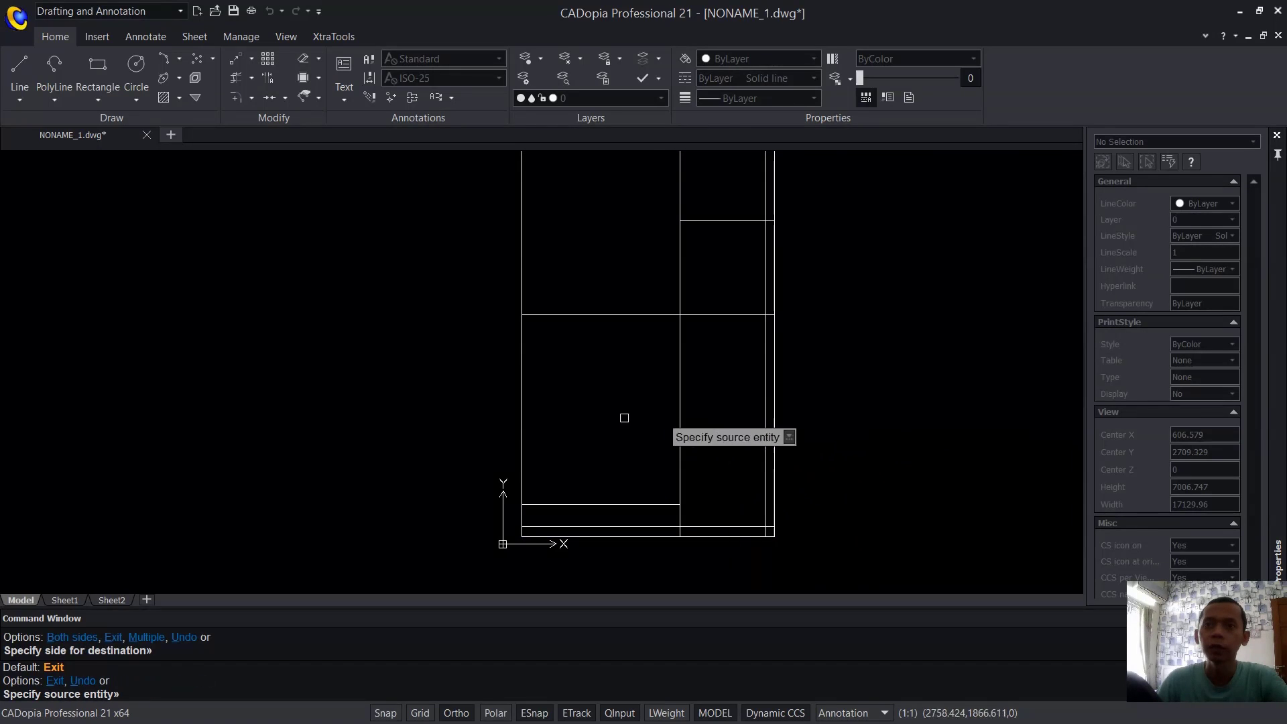
Offset the outline's left and top edges inward by the same 150 distance.
{"action": "left_click", "coordinate": [521, 396]}
{"action": "left_click", "coordinate": [590, 388]}
{"action": "middle_click_drag", "start_coordinate": [620, 383], "coordinate": [641, 516]}
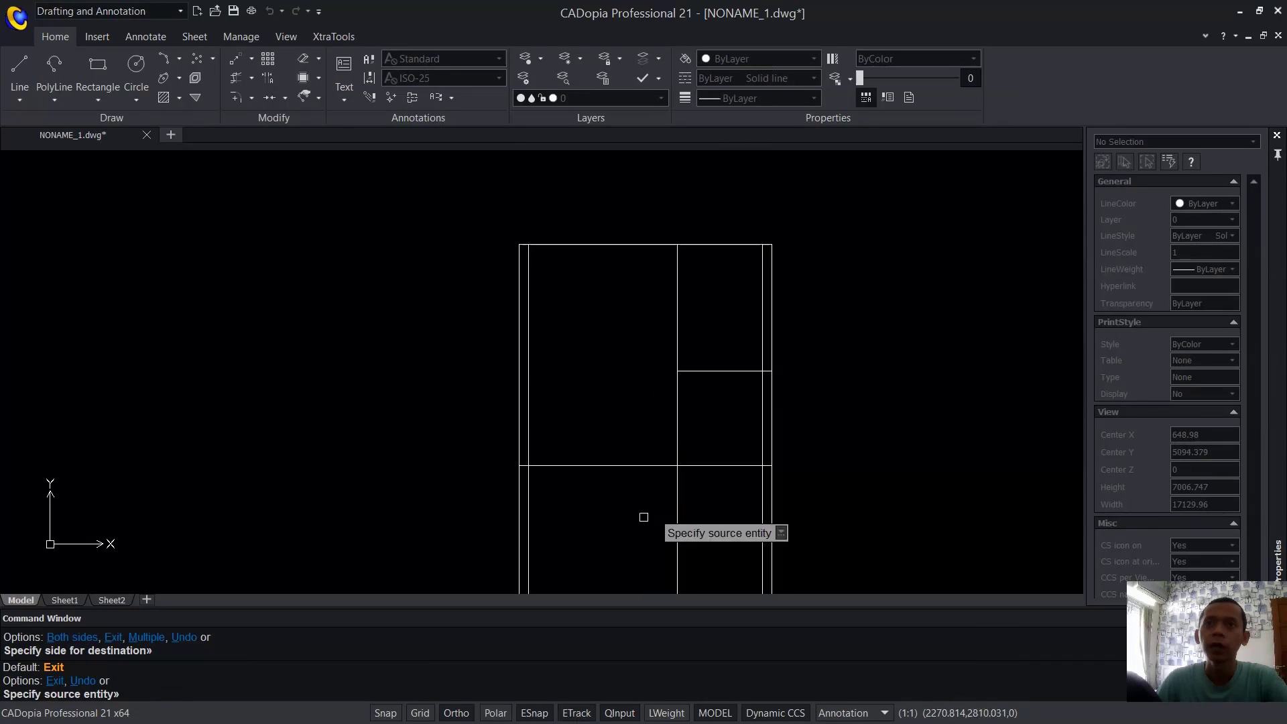
{"action": "left_click", "coordinate": [645, 245]}
{"action": "left_click", "coordinate": [619, 329]}
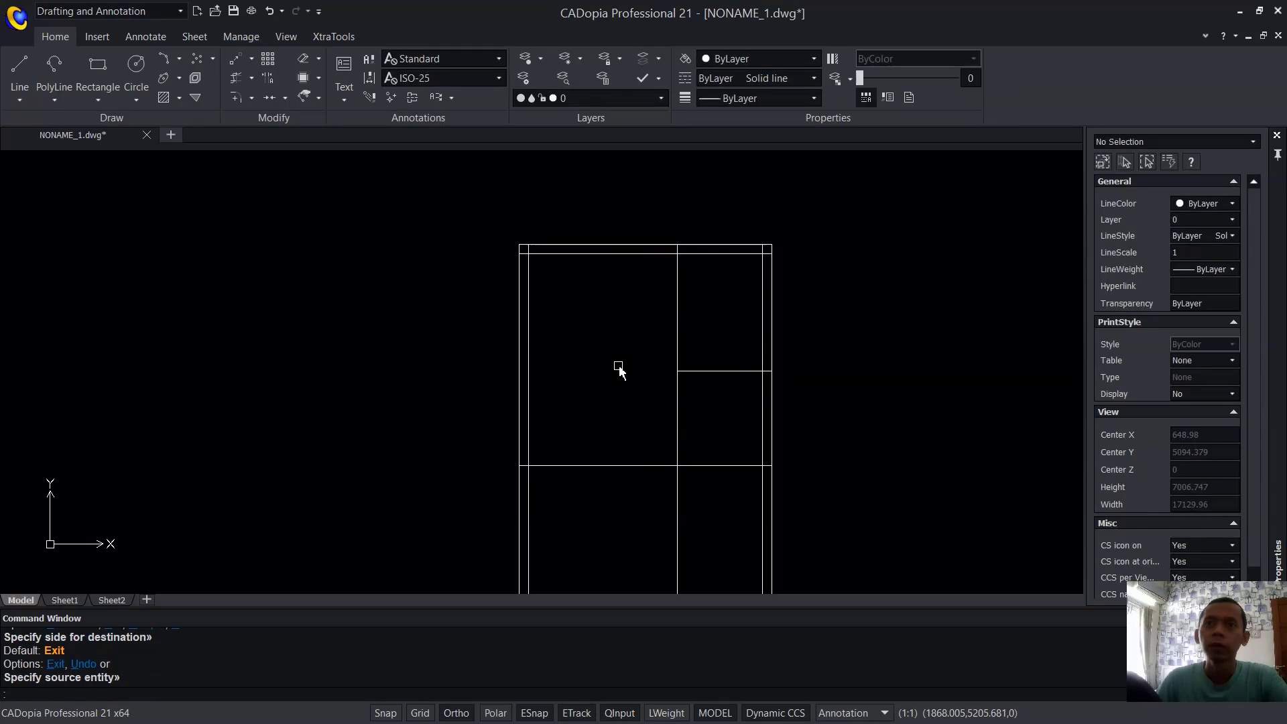
{"action": "key", "text": "Return"}
Offset the vertical divider by 75 to both sides.
{"action": "key", "text": "Return"}
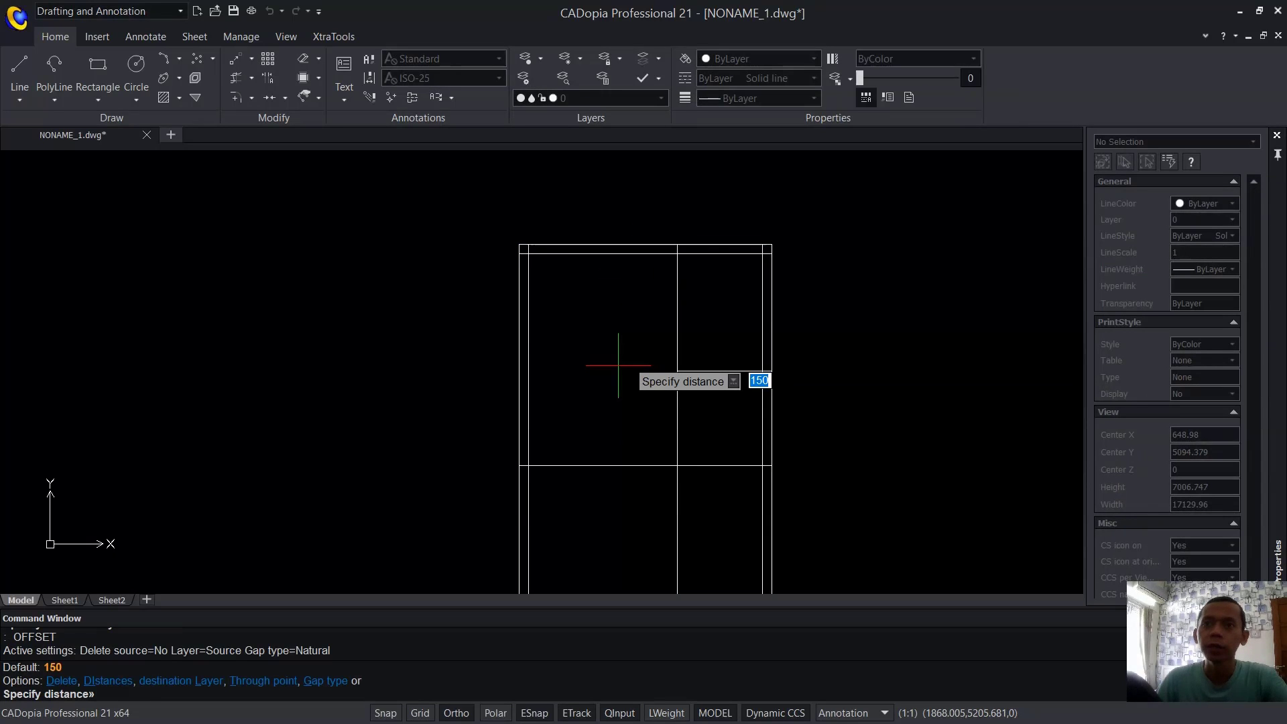
{"action": "type", "text": "75"}
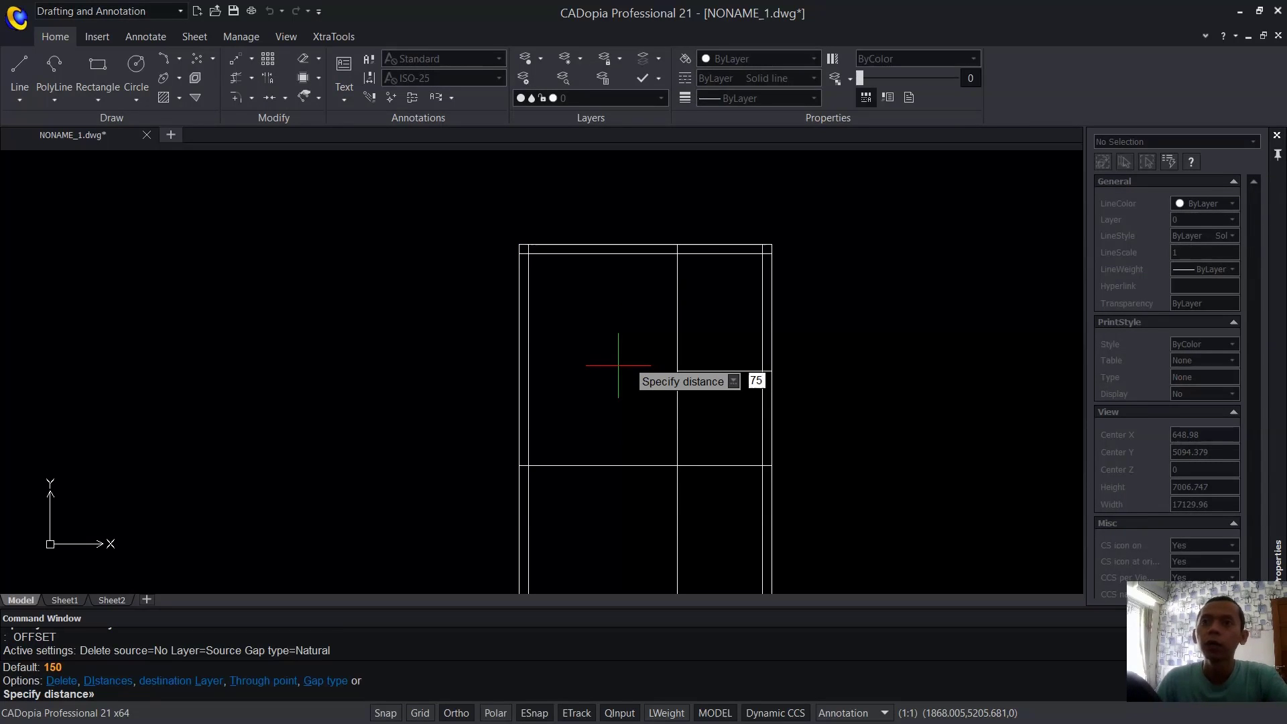
{"action": "key", "text": "Return"}
{"action": "scroll", "coordinate": [680, 274], "scroll_direction": "up", "scroll_amount": 2}
{"action": "left_click", "coordinate": [670, 285]}
{"action": "left_click", "coordinate": [711, 295]}
{"action": "left_click", "coordinate": [669, 310]}
{"action": "left_click", "coordinate": [600, 324]}
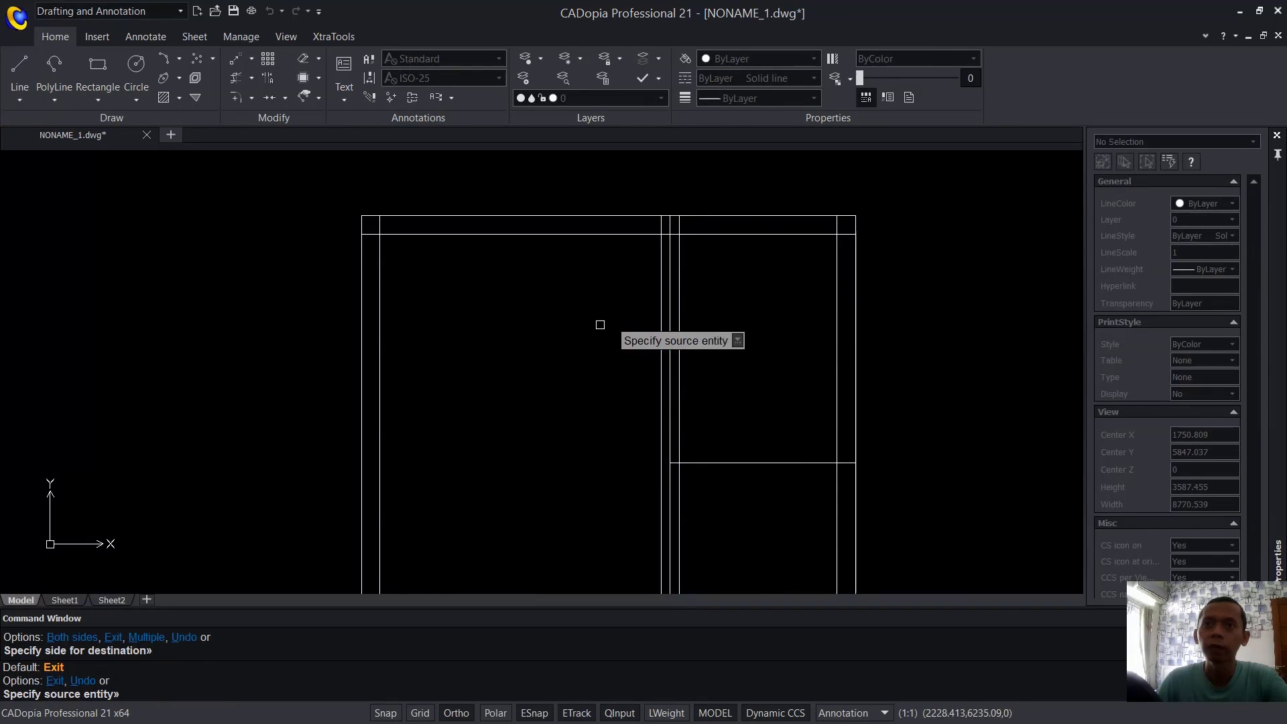
Offset the short upper partition line by 75 above and below.
{"action": "left_click", "coordinate": [771, 460]}
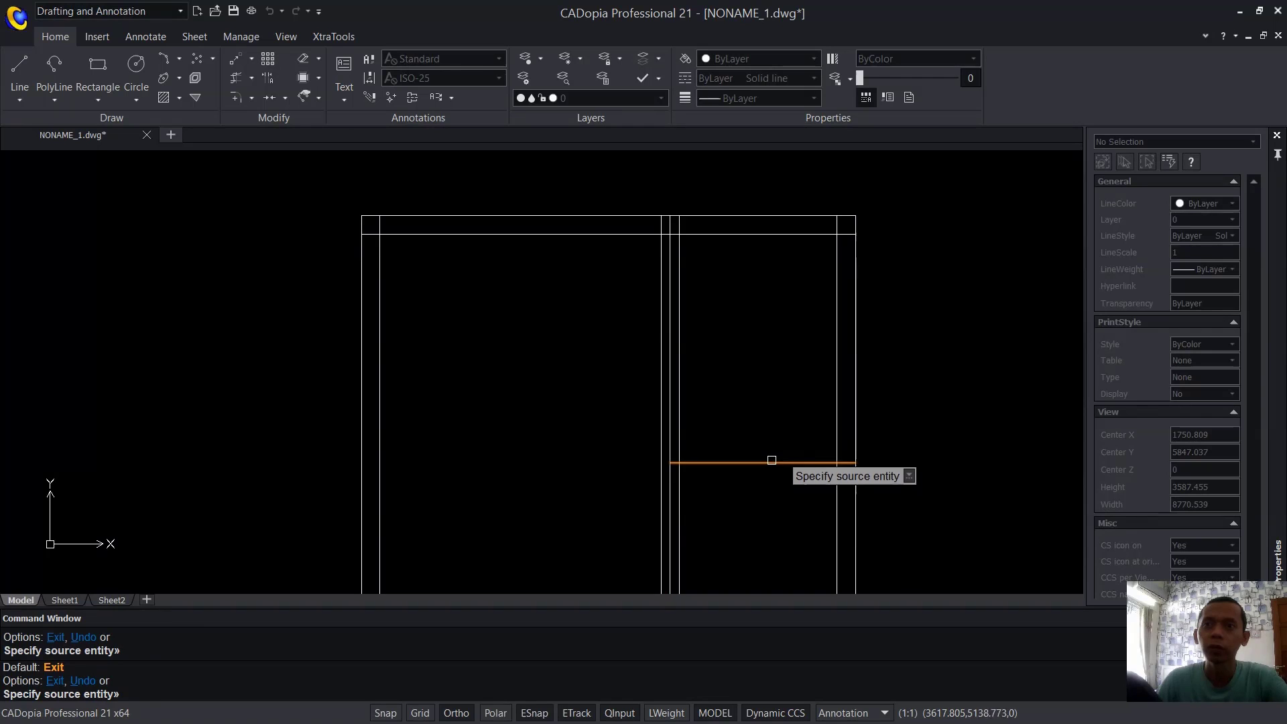
{"action": "left_click", "coordinate": [772, 463]}
{"action": "left_click", "coordinate": [779, 433]}
{"action": "left_click", "coordinate": [777, 462]}
{"action": "left_click", "coordinate": [771, 482]}
Offset the full-width middle partition line by 75 above and below.
{"action": "middle_click_drag", "start_coordinate": [742, 532], "coordinate": [766, 253]}
{"action": "left_click", "coordinate": [771, 369]}
{"action": "left_click", "coordinate": [784, 329]}
{"action": "left_click", "coordinate": [784, 365]}
{"action": "left_click", "coordinate": [771, 422]}
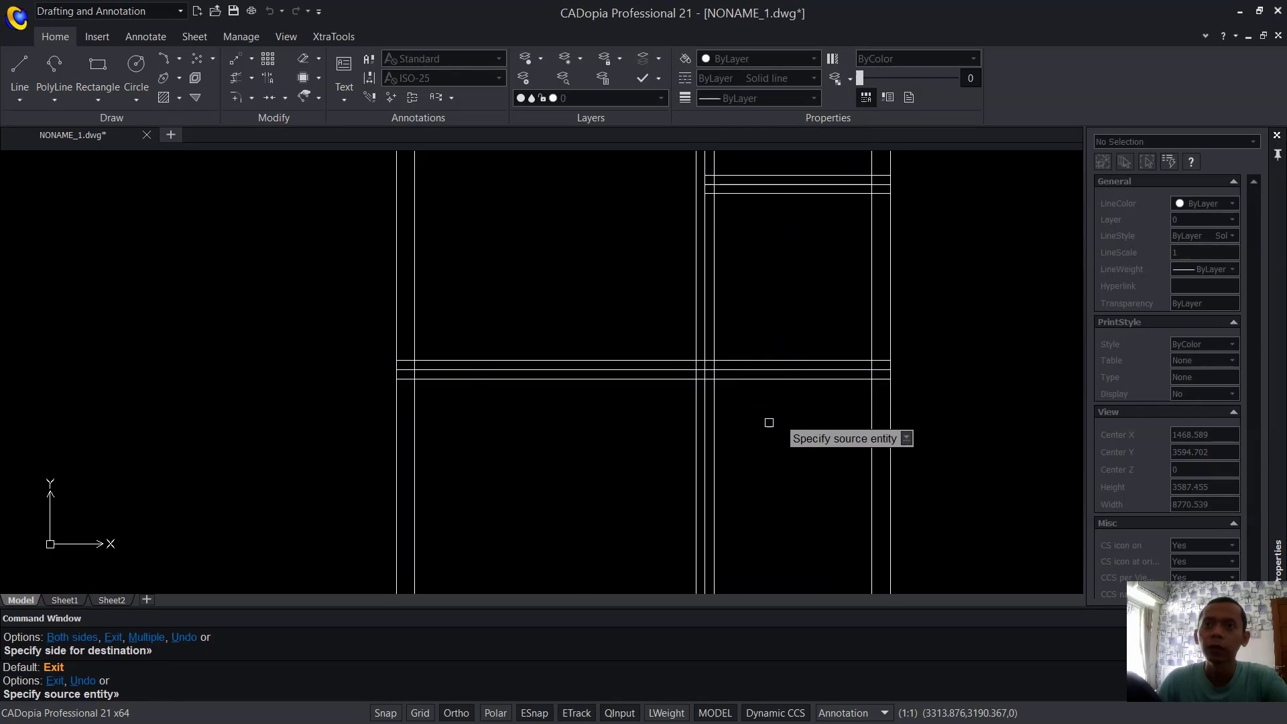
Offset the lowest partition line by 75 above and below, and end the offsetting.
{"action": "scroll", "coordinate": [771, 422], "scroll_direction": "down", "scroll_amount": 2}
{"action": "middle_click_drag", "start_coordinate": [737, 445], "coordinate": [737, 365]}
{"action": "scroll", "coordinate": [655, 489], "scroll_direction": "up", "scroll_amount": 3}
{"action": "left_click", "coordinate": [659, 477]}
{"action": "left_click", "coordinate": [687, 436]}
{"action": "left_click", "coordinate": [678, 476]}
{"action": "left_click", "coordinate": [670, 484]}
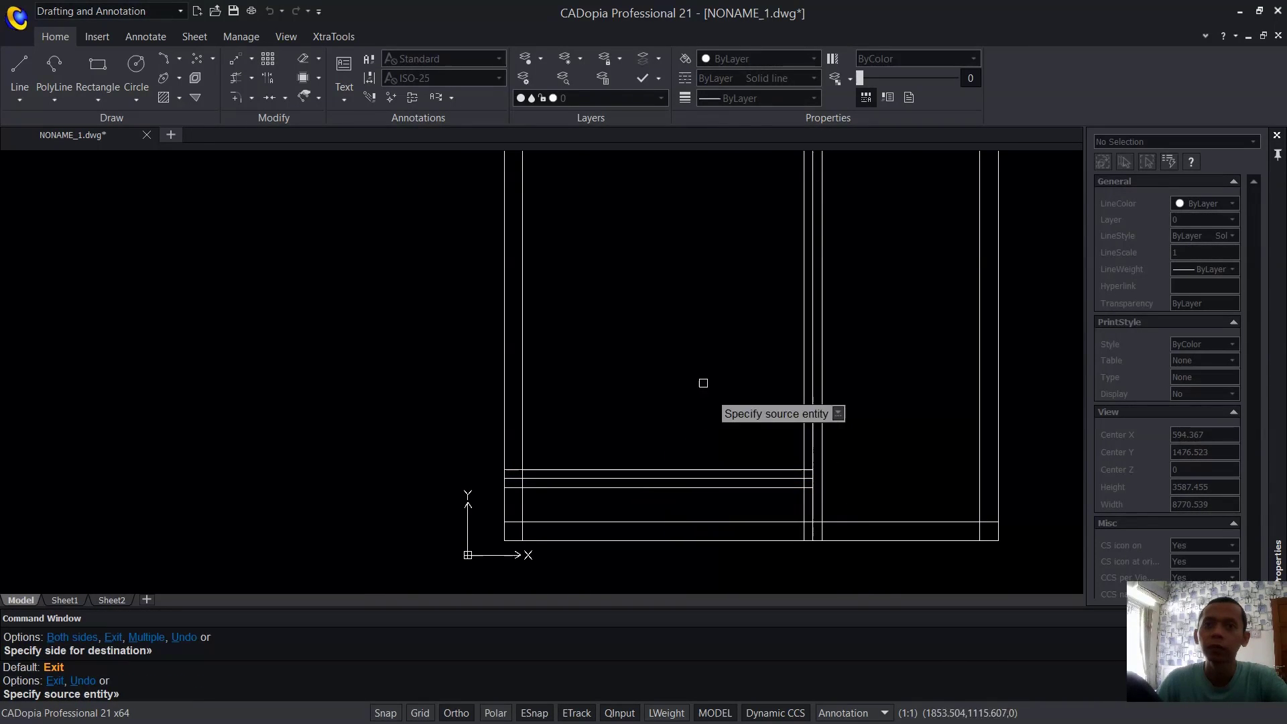
{"action": "scroll", "coordinate": [798, 429], "scroll_direction": "up", "scroll_amount": 4}
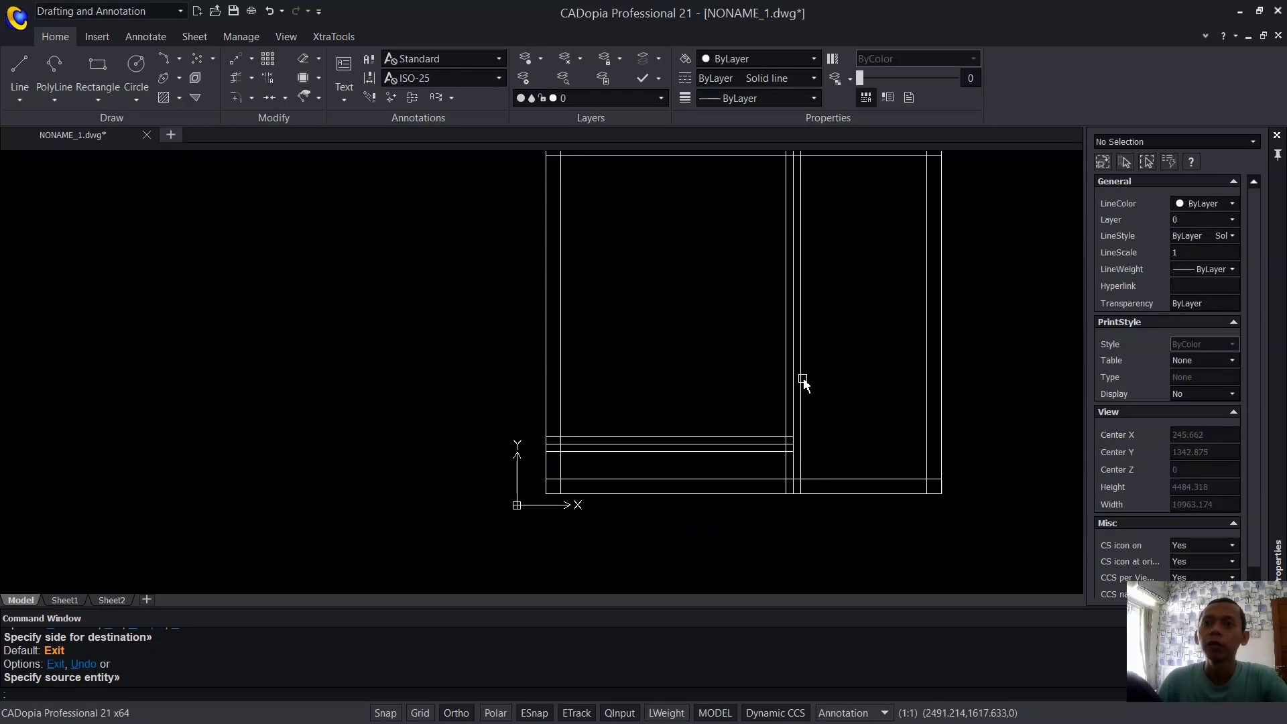
{"action": "key", "text": "Escape"}
Delete the original centre lines of the vertical divider and the lowest partition.
{"action": "left_click", "coordinate": [792, 446]}
{"action": "left_click", "coordinate": [737, 443]}
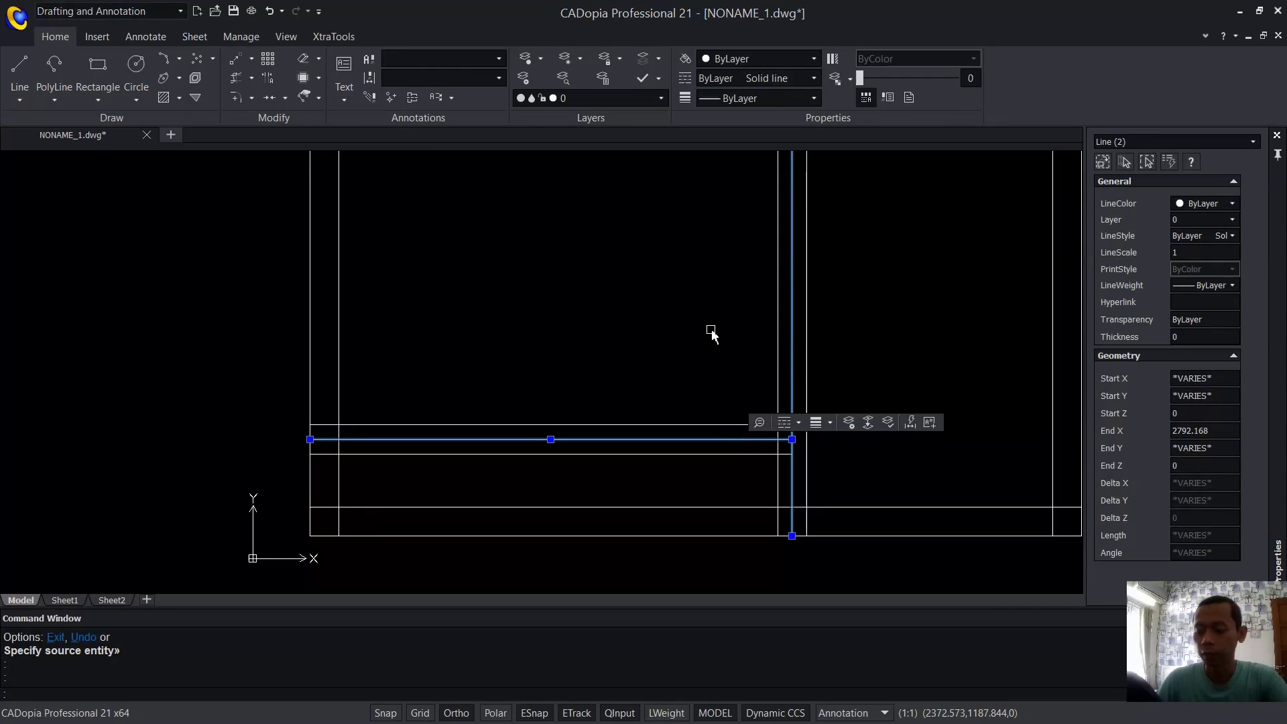
{"action": "key", "text": "Delete"}
Delete the original centre lines of the middle partition and the short upper partition.
{"action": "scroll", "coordinate": [800, 293], "scroll_direction": "down", "scroll_amount": 4}
{"action": "scroll", "coordinate": [753, 511], "scroll_direction": "up", "scroll_amount": 5}
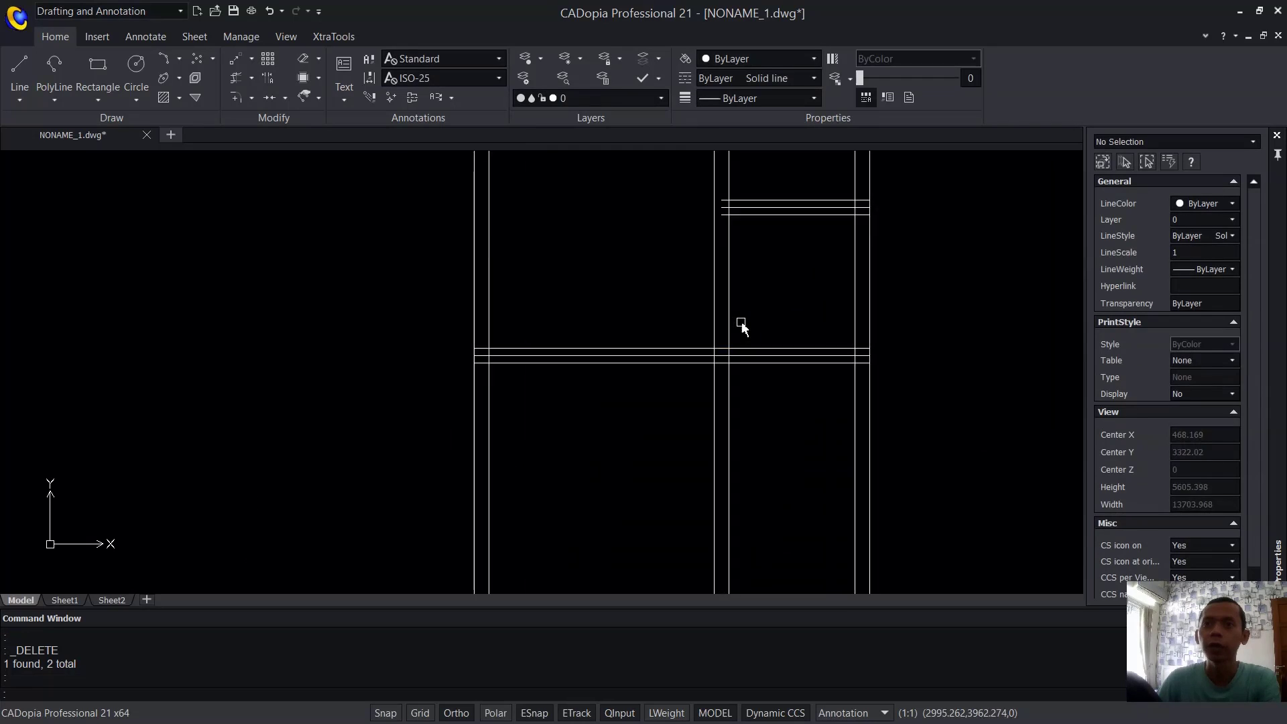
{"action": "left_click", "coordinate": [738, 375]}
{"action": "key", "text": "Delete"}
{"action": "scroll", "coordinate": [778, 312], "scroll_direction": "down", "scroll_amount": 4}
{"action": "scroll", "coordinate": [766, 377], "scroll_direction": "up", "scroll_amount": 3}
{"action": "left_click", "coordinate": [765, 377]}
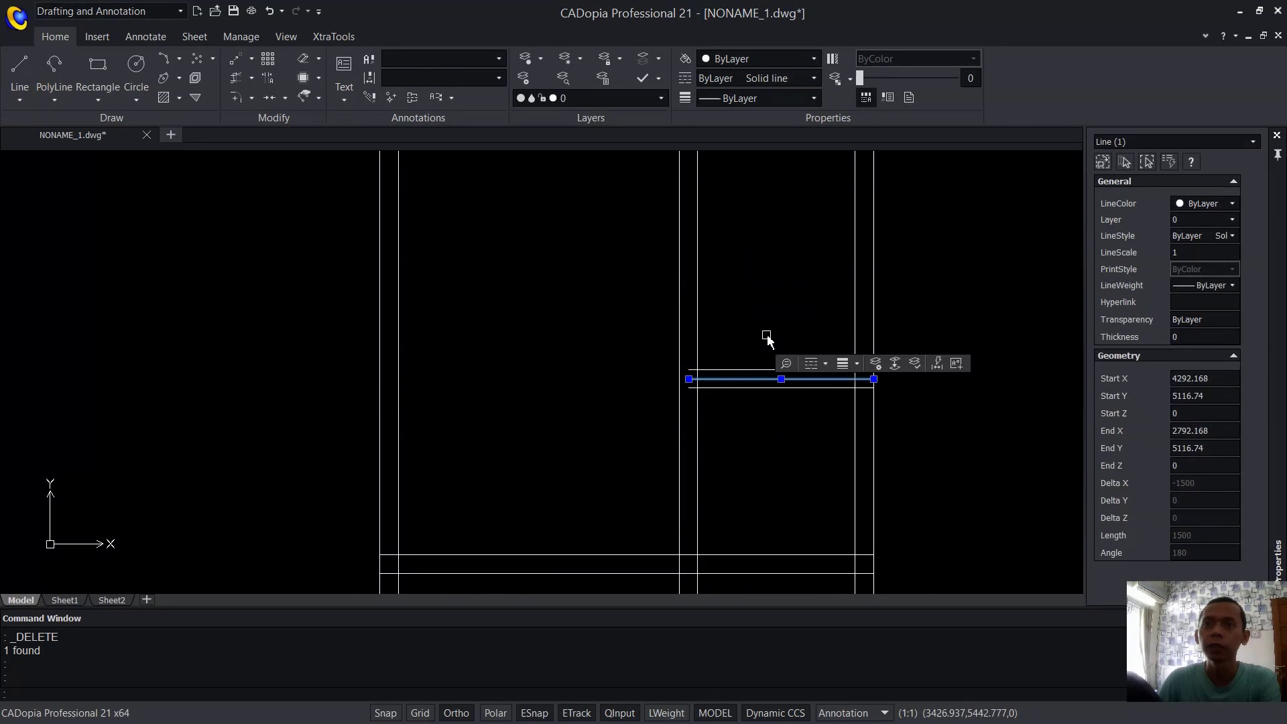
{"action": "key", "text": "Delete"}
Use Trim's extend mode to lengthen both lines of the short upper partition to the divider's left line.
{"action": "scroll", "coordinate": [761, 330], "scroll_direction": "down", "scroll_amount": 2}
{"action": "middle_click_drag", "start_coordinate": [757, 325], "coordinate": [760, 310]}
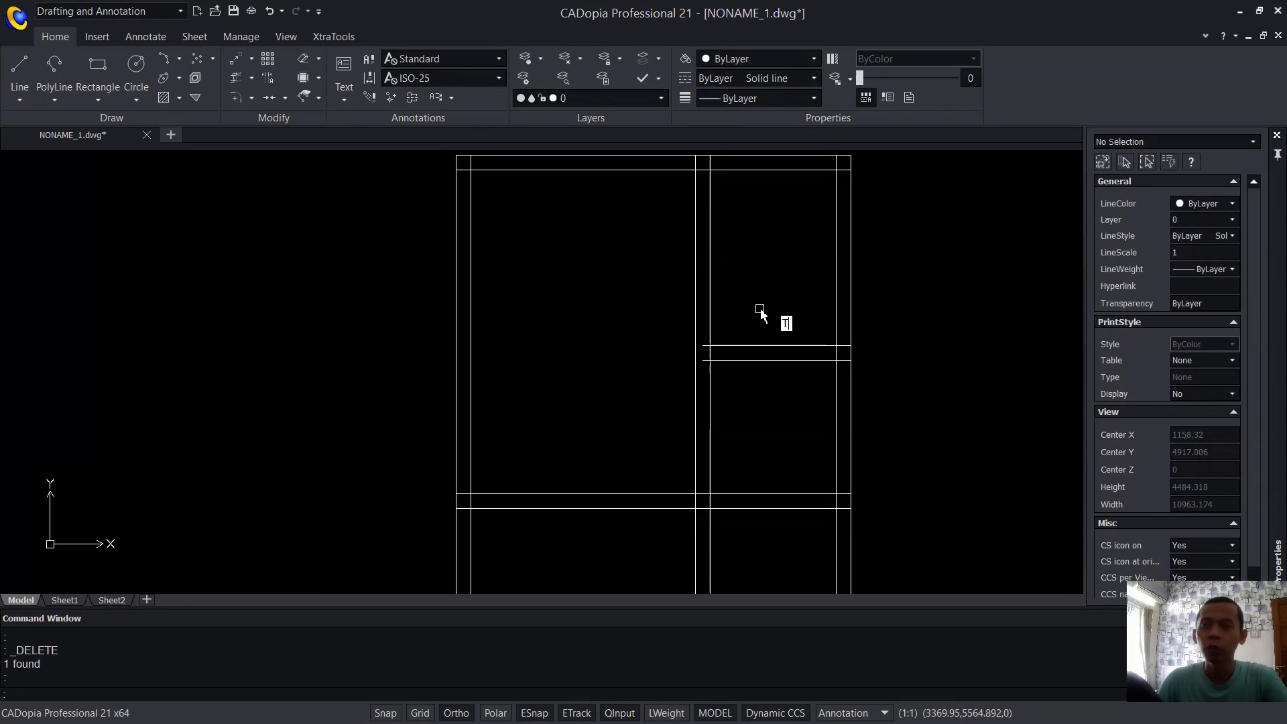
{"action": "type", "text": "r"}
{"action": "key", "text": "Return"}
{"action": "key", "text": "Return"}
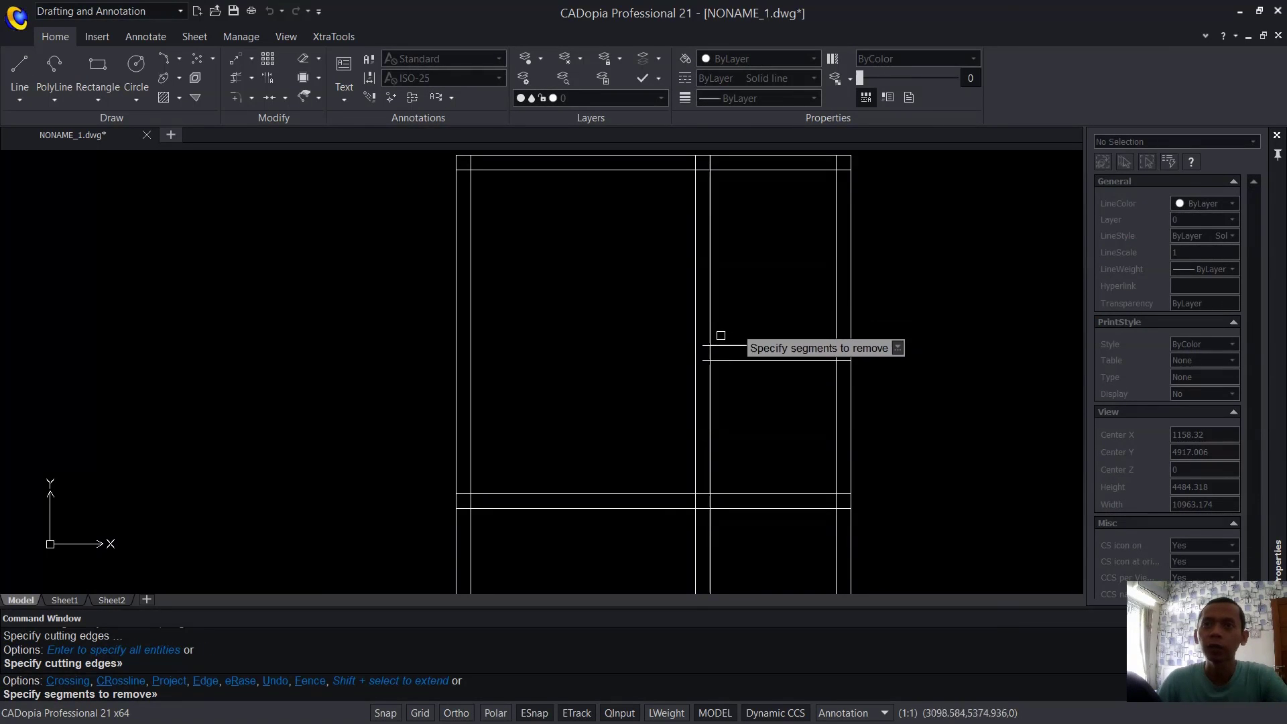
{"action": "scroll", "coordinate": [711, 347], "scroll_direction": "up", "scroll_amount": 1}
{"action": "left_click", "coordinate": [717, 346], "text": "shift"}
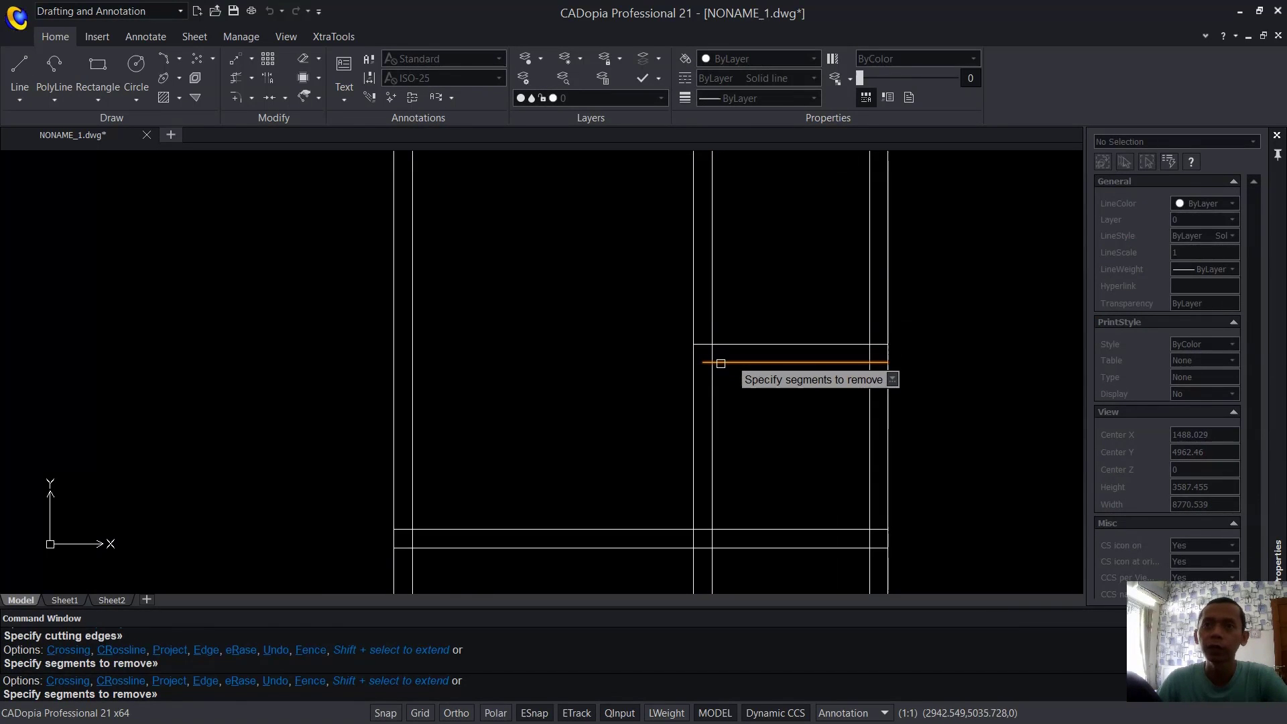
Extend both lines of the lowest partition to the divider's right line and trim the inner bottom wall line left of the divider.
{"action": "scroll", "coordinate": [752, 376], "scroll_direction": "down", "scroll_amount": 4}
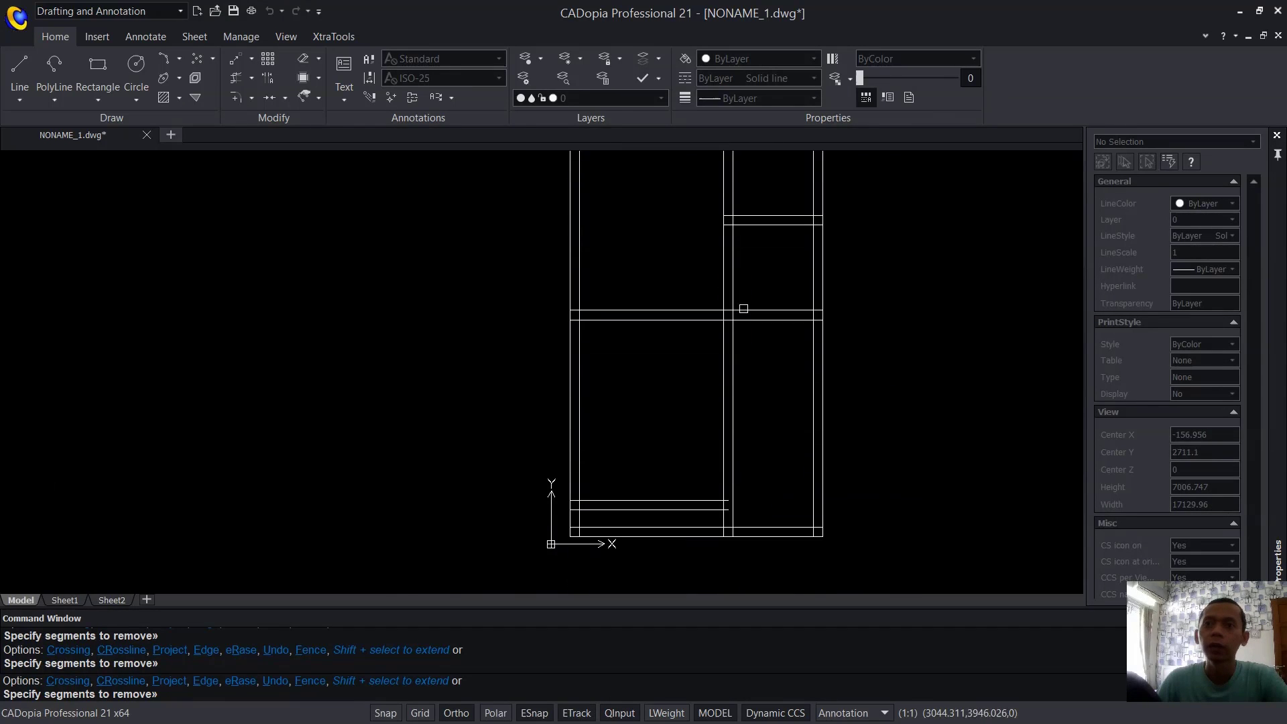
{"action": "scroll", "coordinate": [701, 474], "scroll_direction": "up", "scroll_amount": 4}
{"action": "left_click", "coordinate": [741, 448], "text": "shift"}
{"action": "left_click", "coordinate": [750, 429], "text": "shift"}
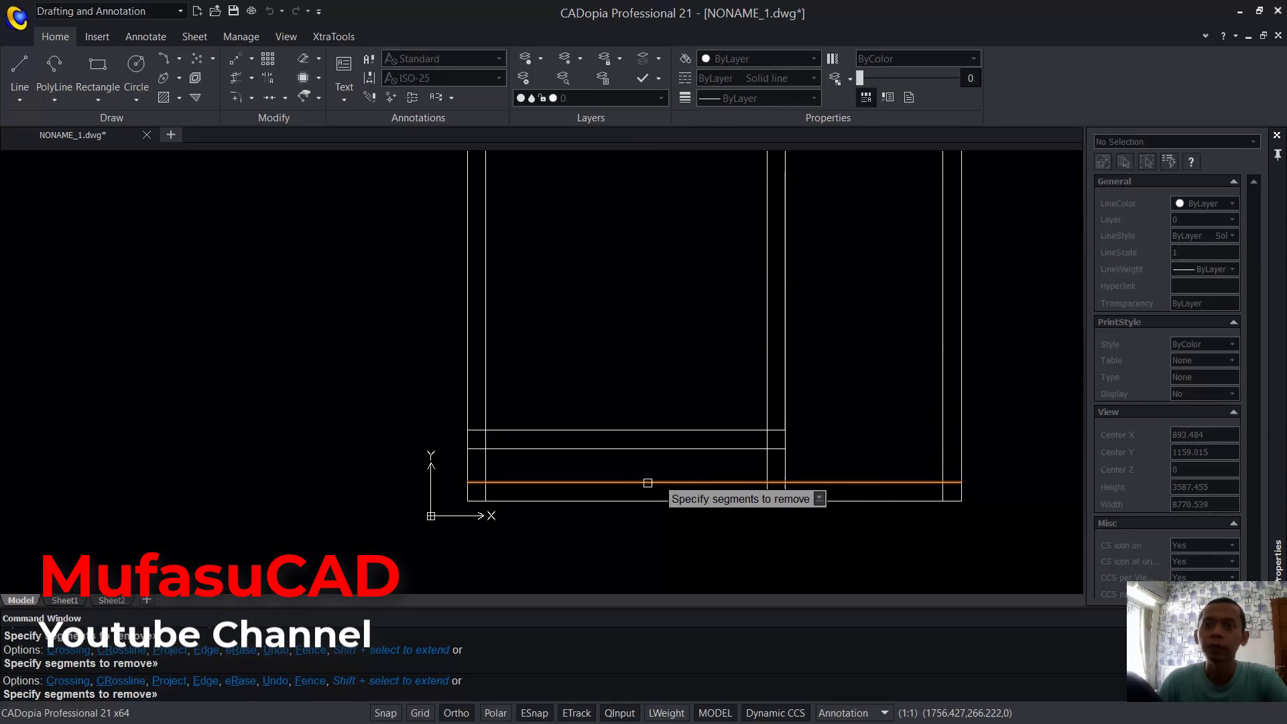
{"action": "scroll", "coordinate": [853, 336], "scroll_direction": "down", "scroll_amount": 5}
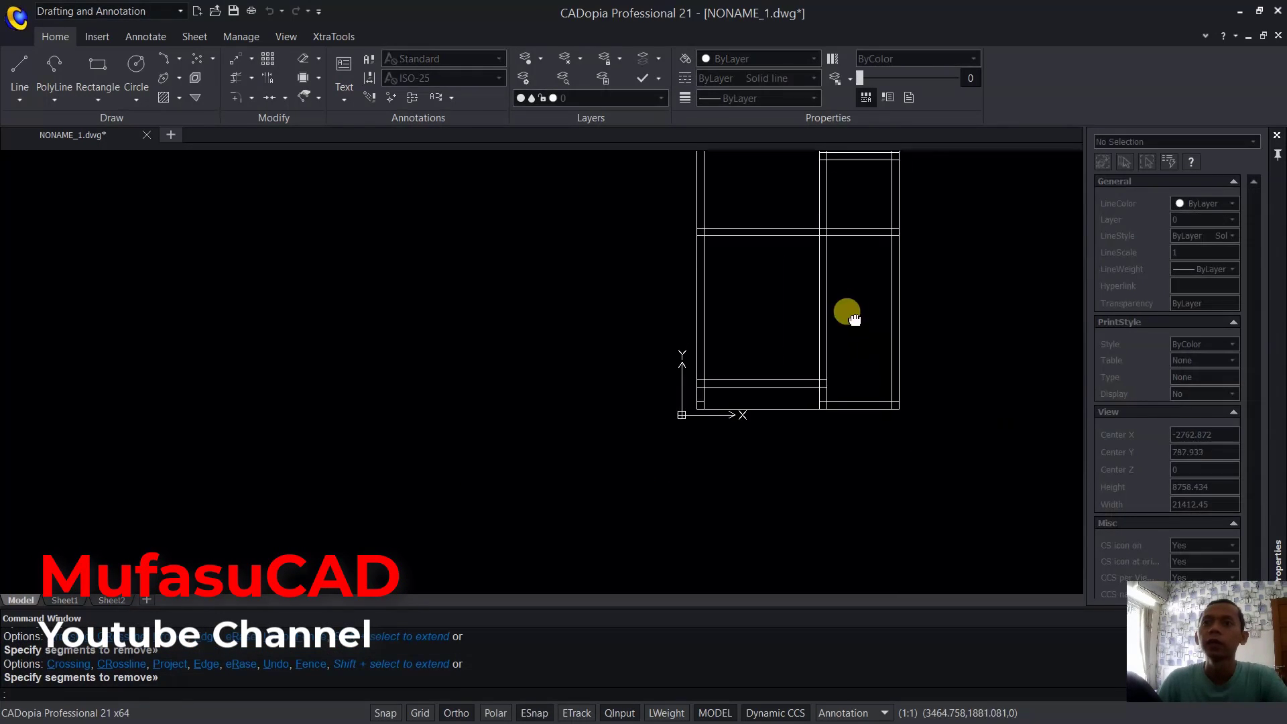
Draw a vertical line 900 long upward inside the large lower-left room as the door leaf.
{"action": "middle_click_drag", "start_coordinate": [854, 319], "coordinate": [842, 460]}
{"action": "middle_click_drag", "start_coordinate": [783, 394], "coordinate": [701, 387]}
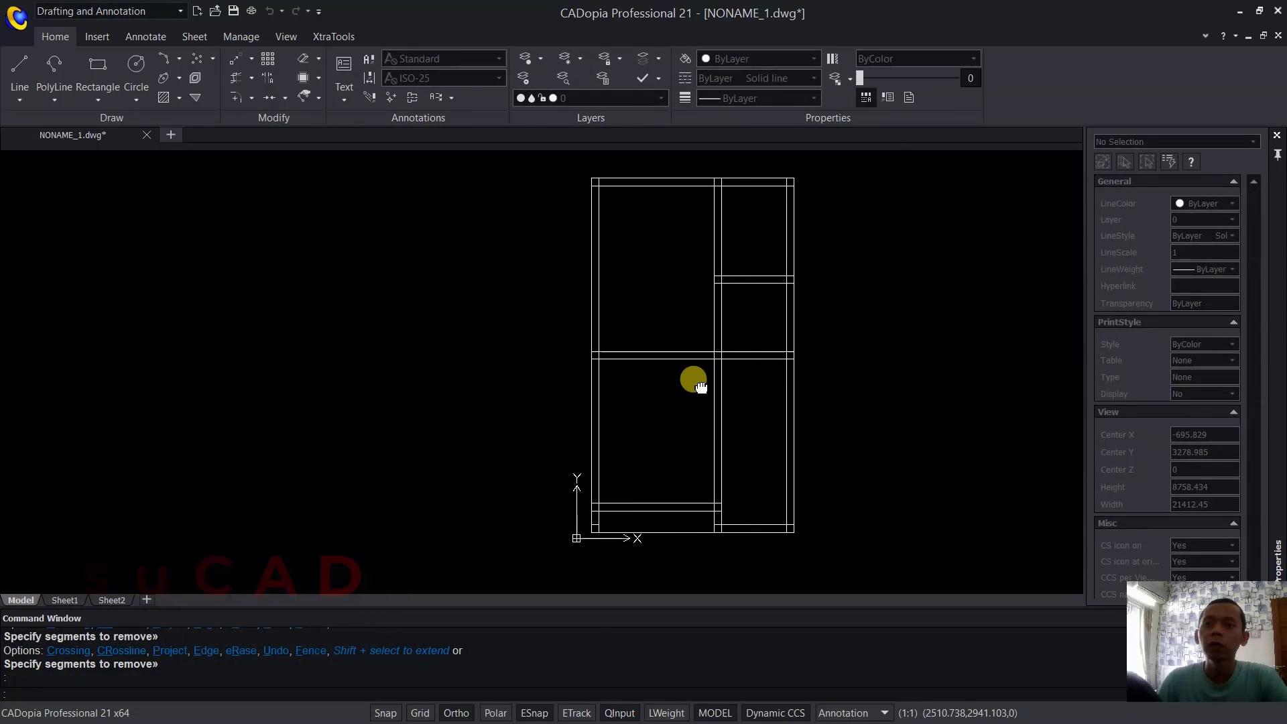
{"action": "scroll", "coordinate": [647, 435], "scroll_direction": "up", "scroll_amount": 4}
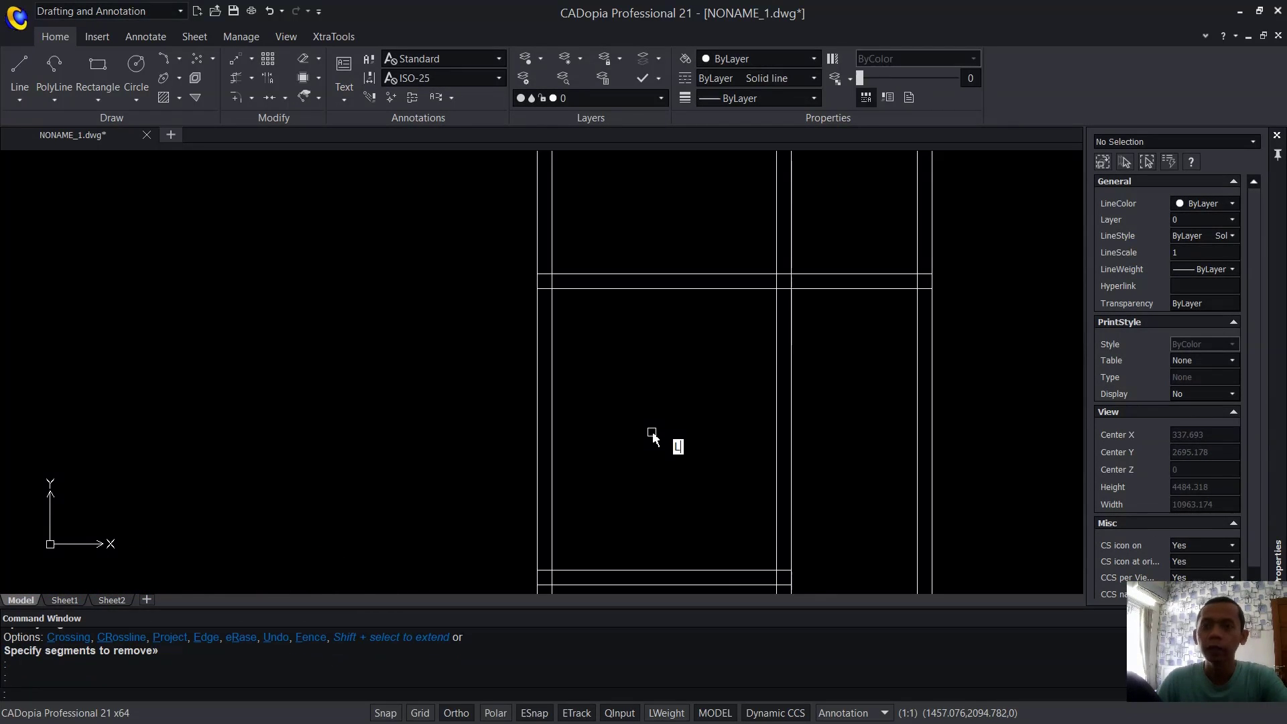
{"action": "key", "text": "Return"}
{"action": "left_click", "coordinate": [662, 437]}
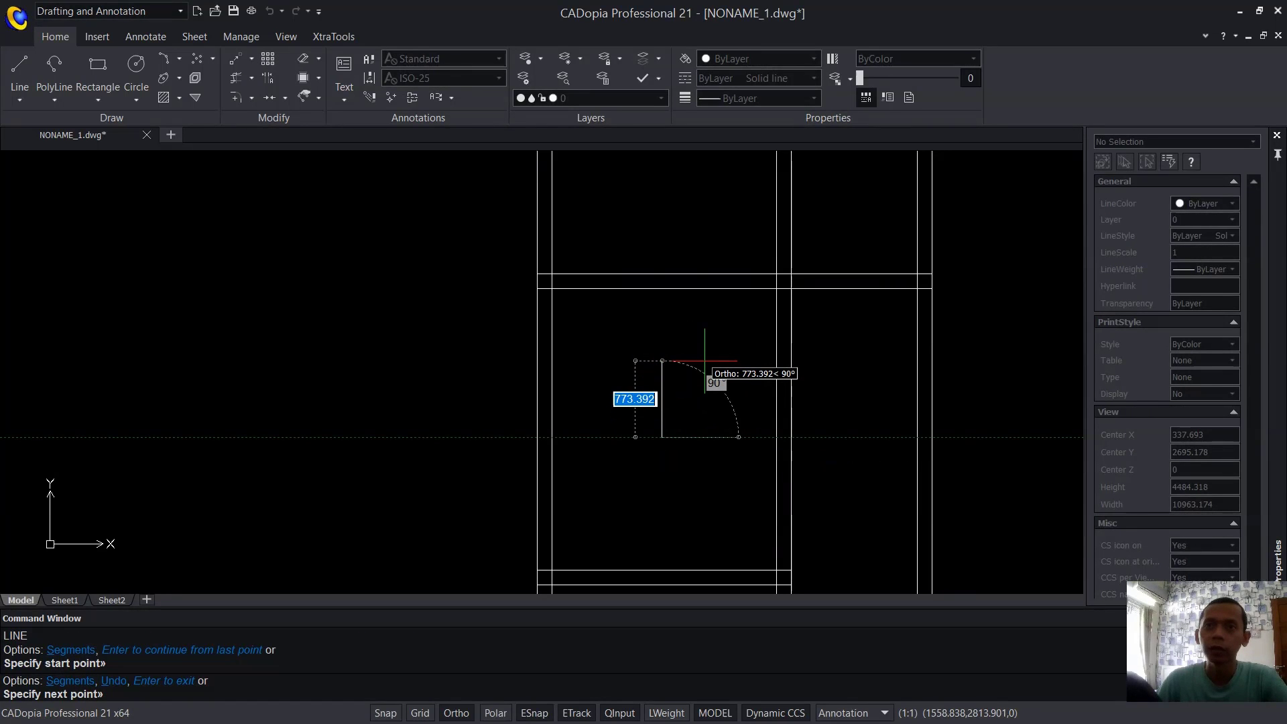
{"action": "type", "text": "9"}
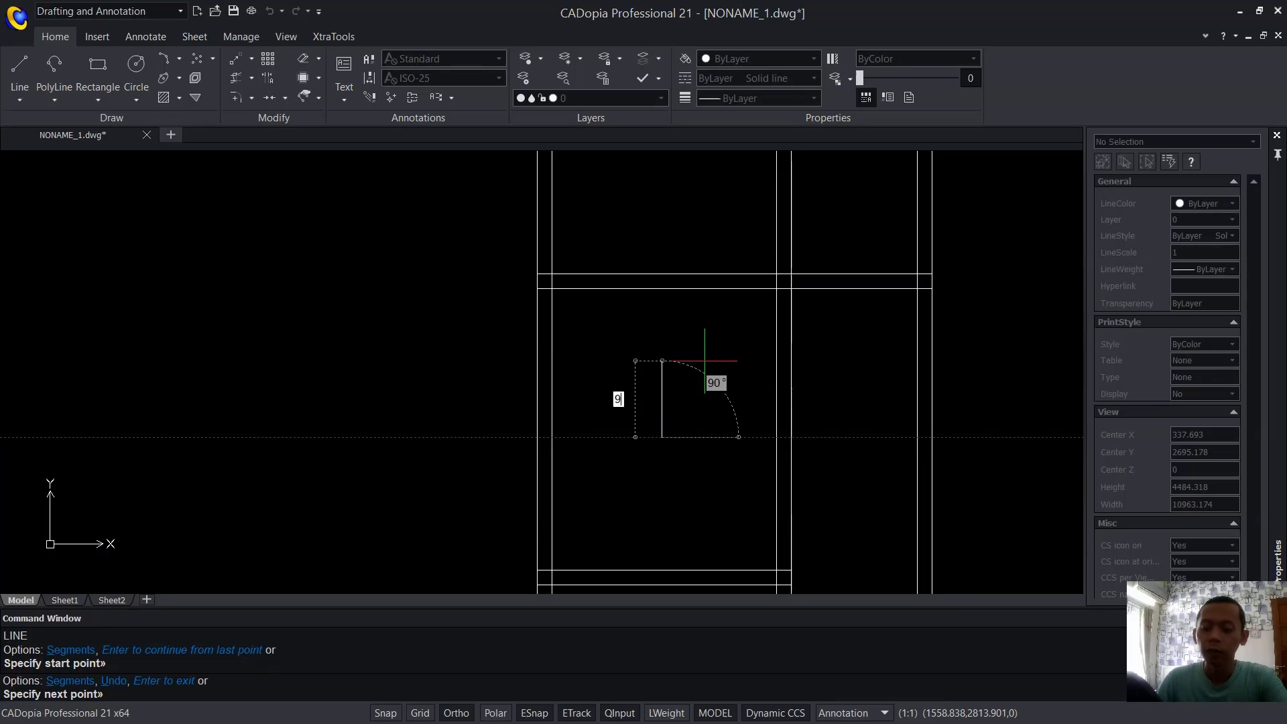
{"action": "type", "text": "00"}
{"action": "key", "text": "Return"}
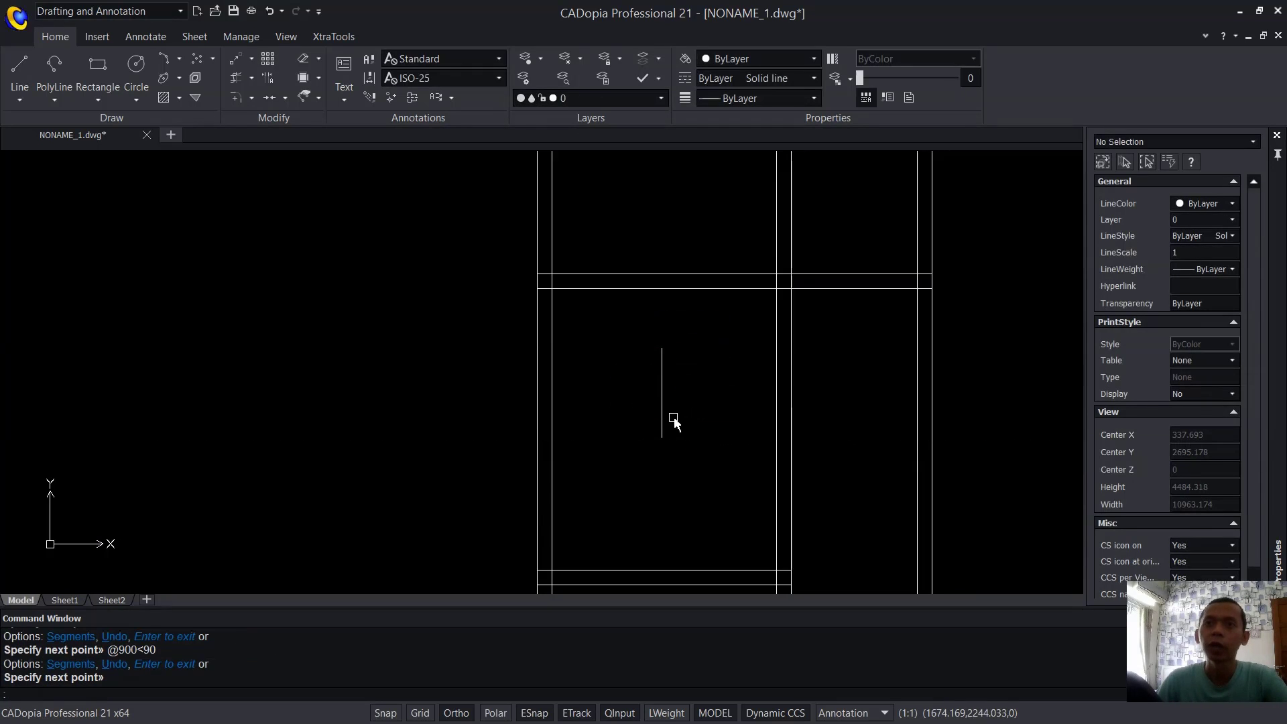
{"action": "type", "text": "C"}
{"action": "key", "text": "Return"}
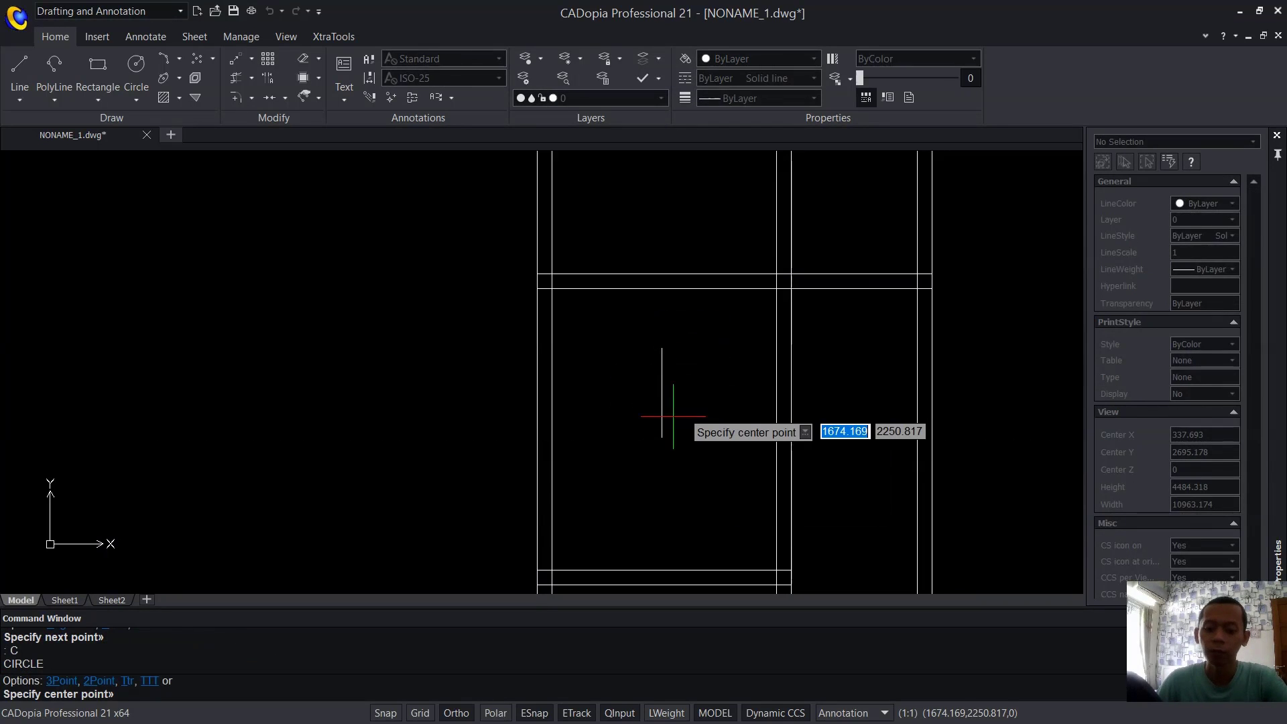
{"action": "key", "text": "Escape"}
Draw the door swing as a quarter arc centred on the 900 line's lower end, starting at its upper end and sweeping left.
{"action": "type", "text": "ARC"}
{"action": "key", "text": "Return"}
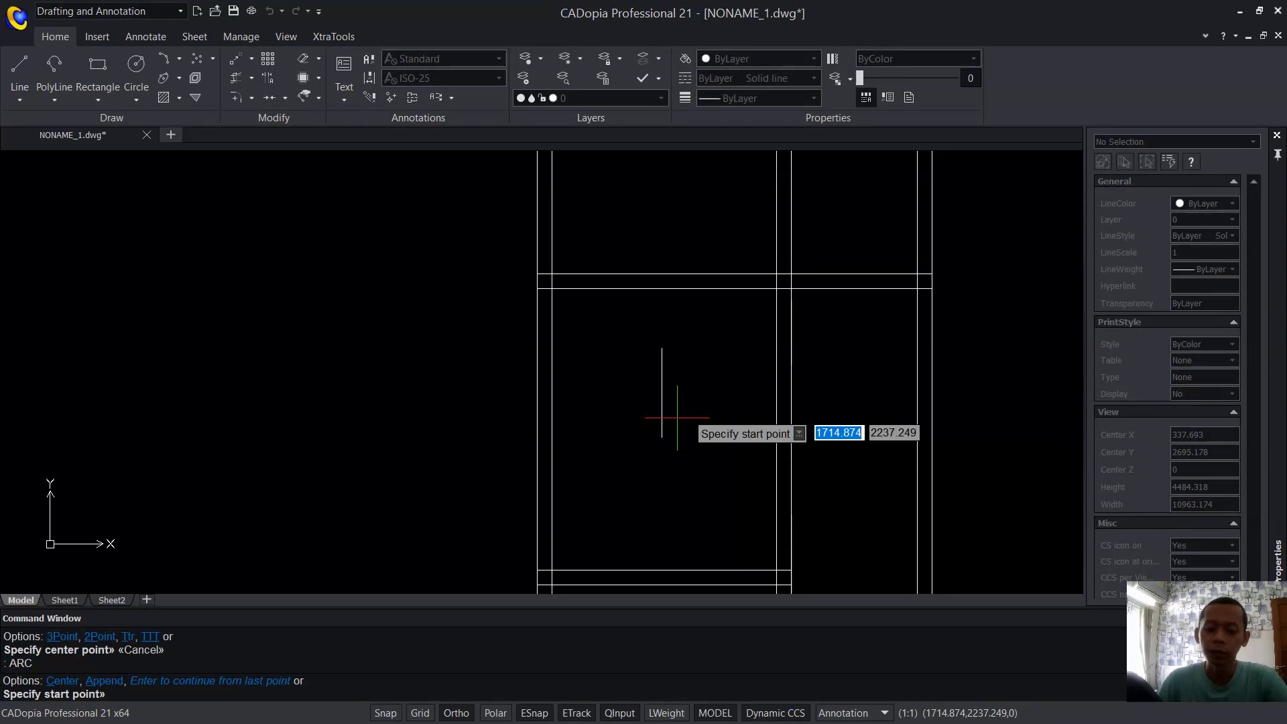
{"action": "type", "text": "C"}
{"action": "key", "text": "Return"}
{"action": "scroll", "coordinate": [677, 422], "scroll_direction": "up", "scroll_amount": 2}
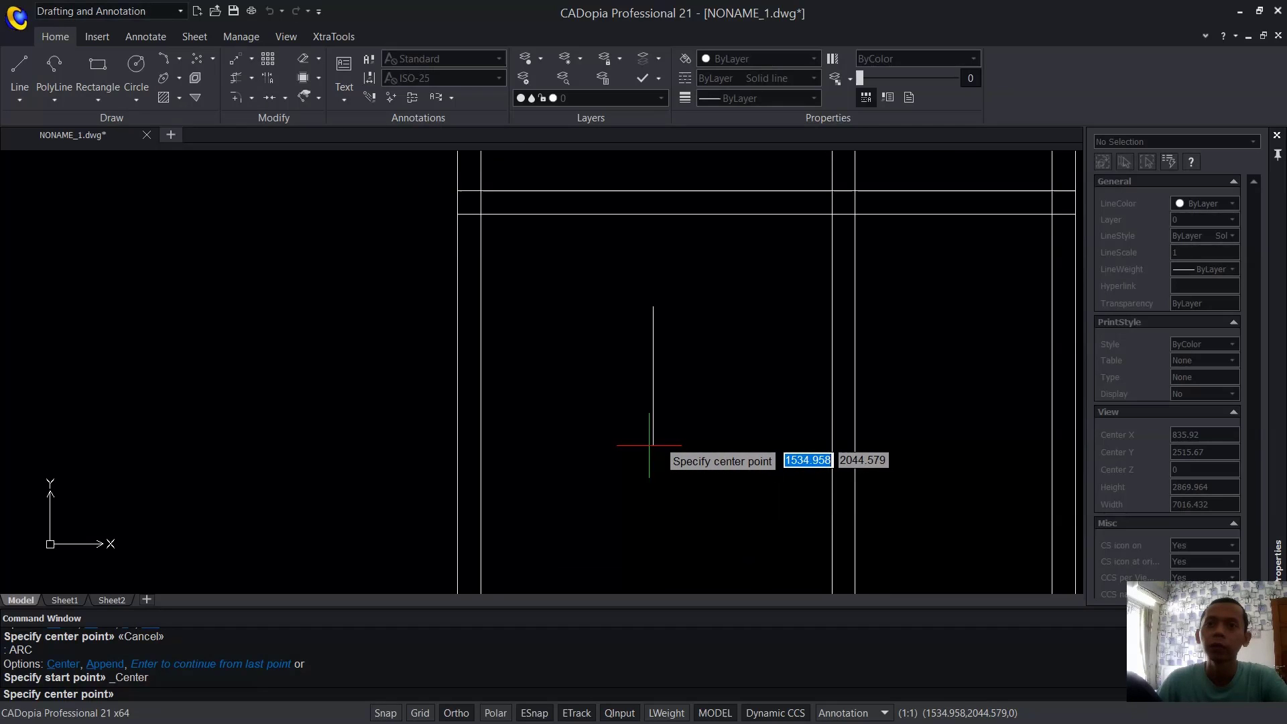
{"action": "left_click", "coordinate": [653, 446]}
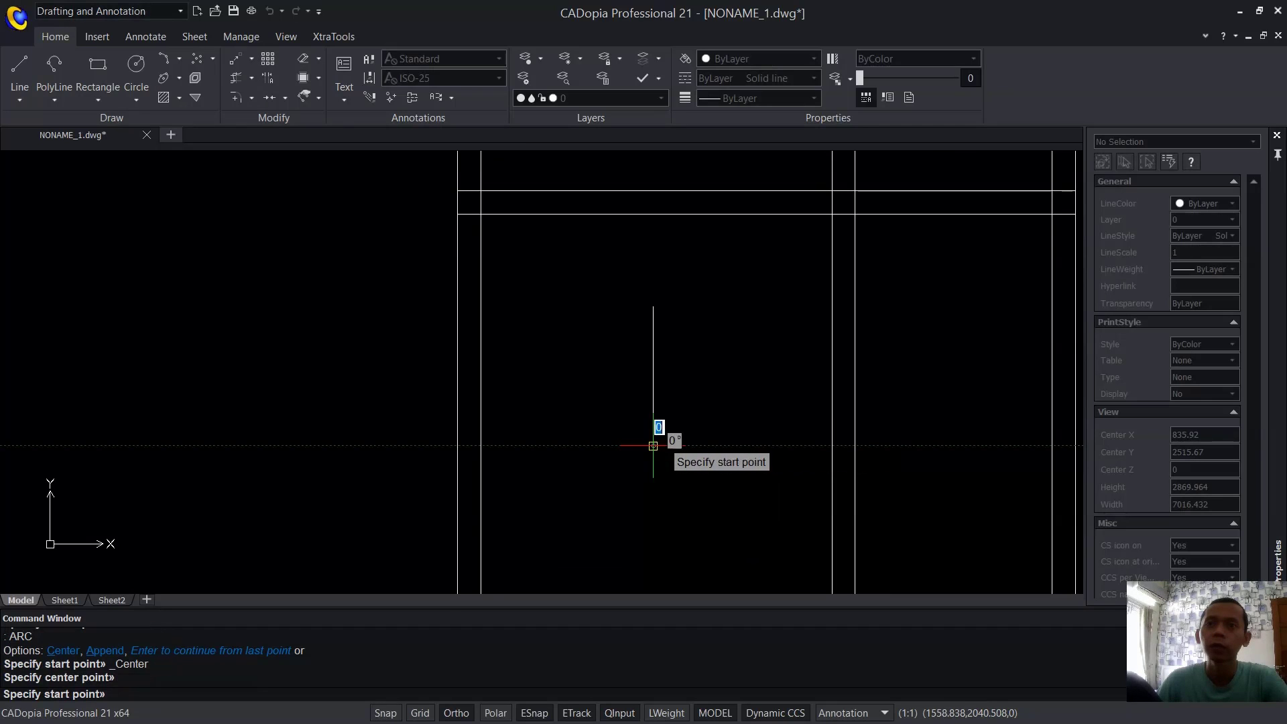
{"action": "left_click", "coordinate": [653, 307]}
{"action": "left_click", "coordinate": [544, 425]}
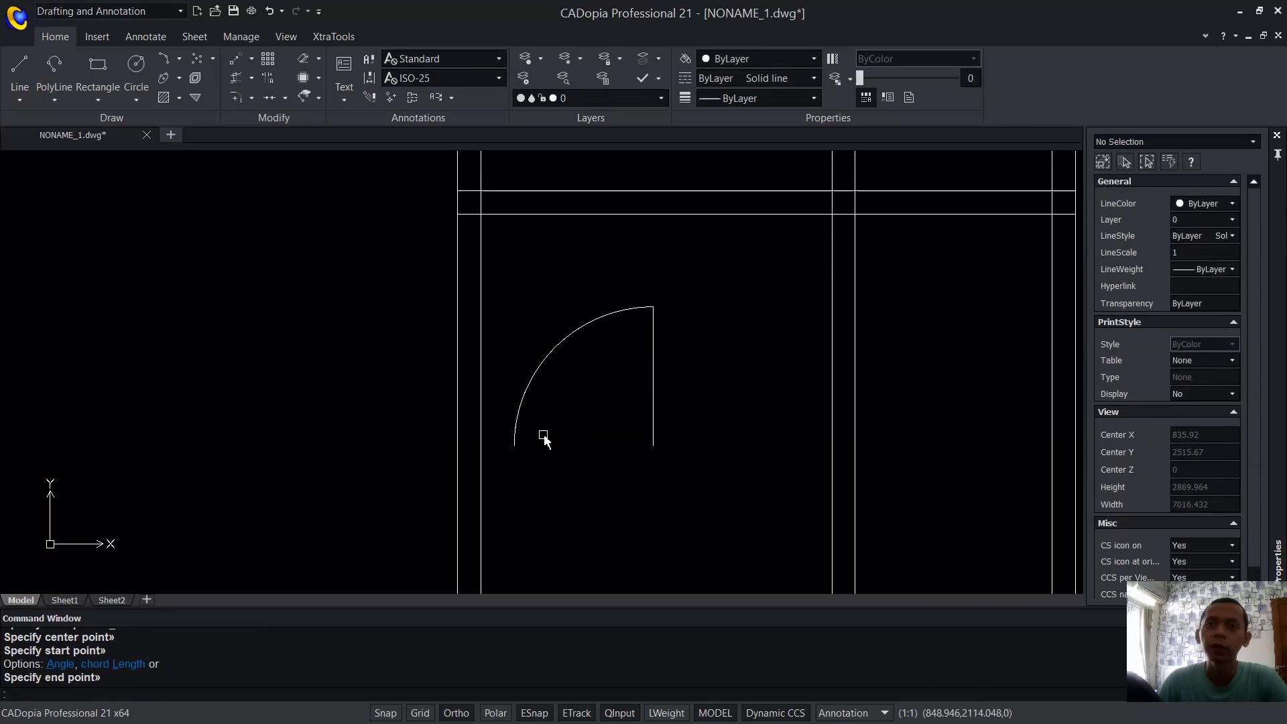
Draw a closed 40 by 150 rectangle with lines, going right and down from the door line's lower end.
{"action": "scroll", "coordinate": [544, 435], "scroll_direction": "up", "scroll_amount": 2}
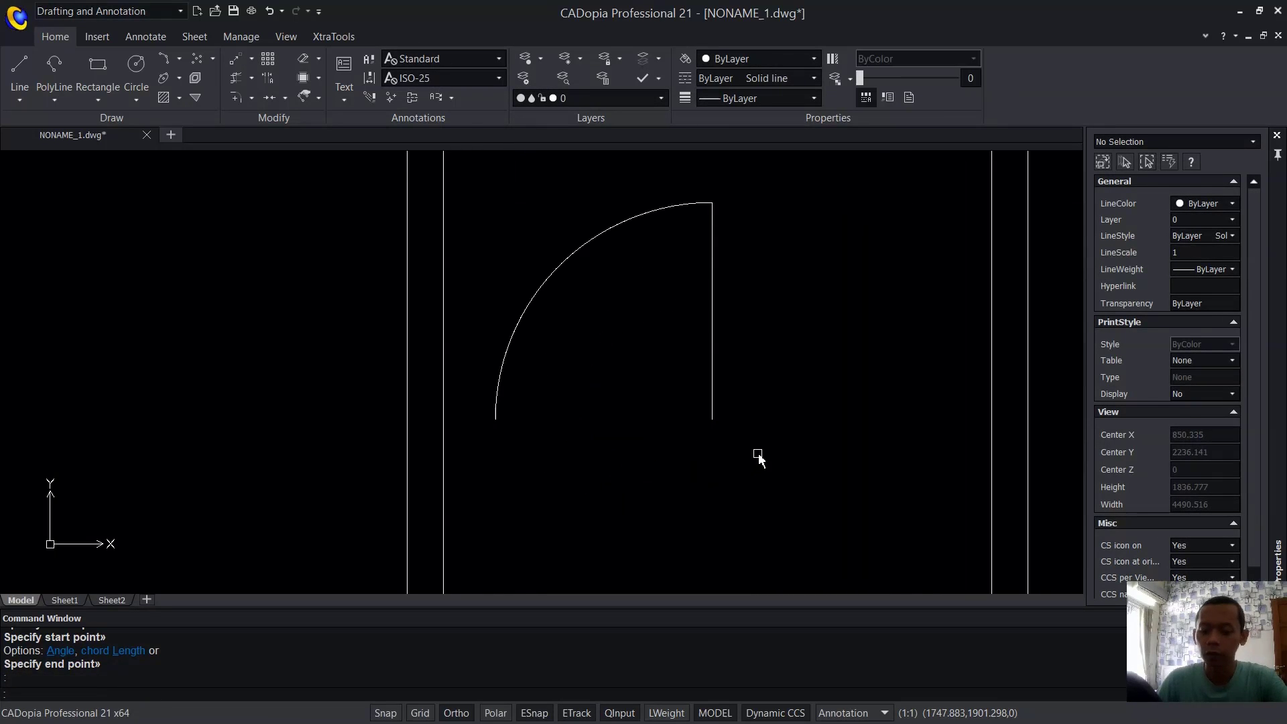
{"action": "key", "text": "l"}
{"action": "key", "text": "Return"}
{"action": "left_click", "coordinate": [712, 419]}
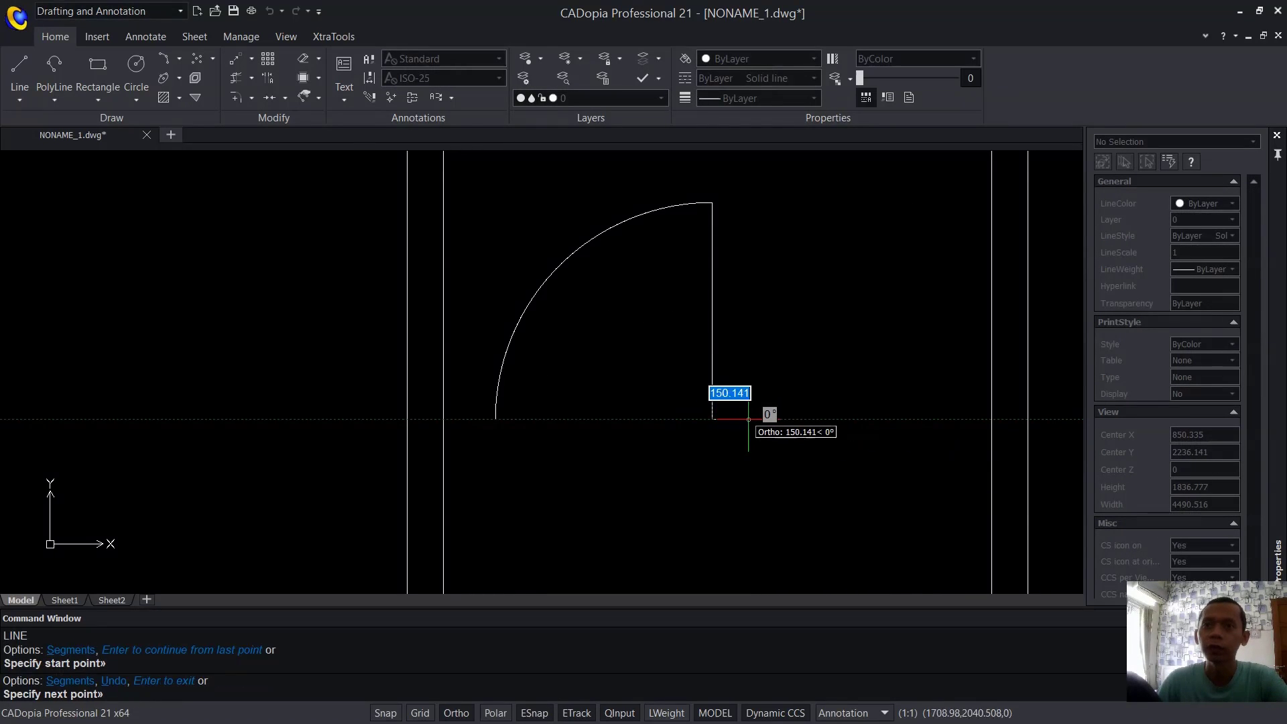
{"action": "type", "text": "@40<0"}
{"action": "key", "text": "Return"}
{"action": "type", "text": "@150<270"}
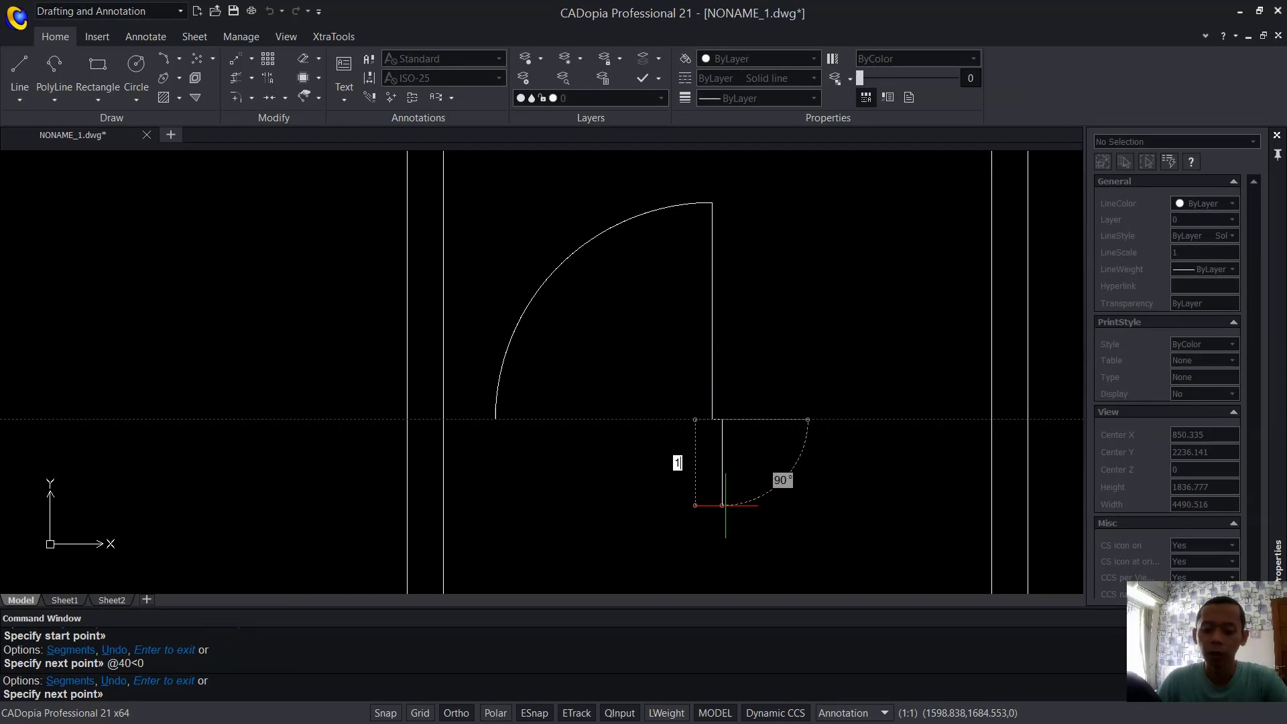
{"action": "key", "text": "Return"}
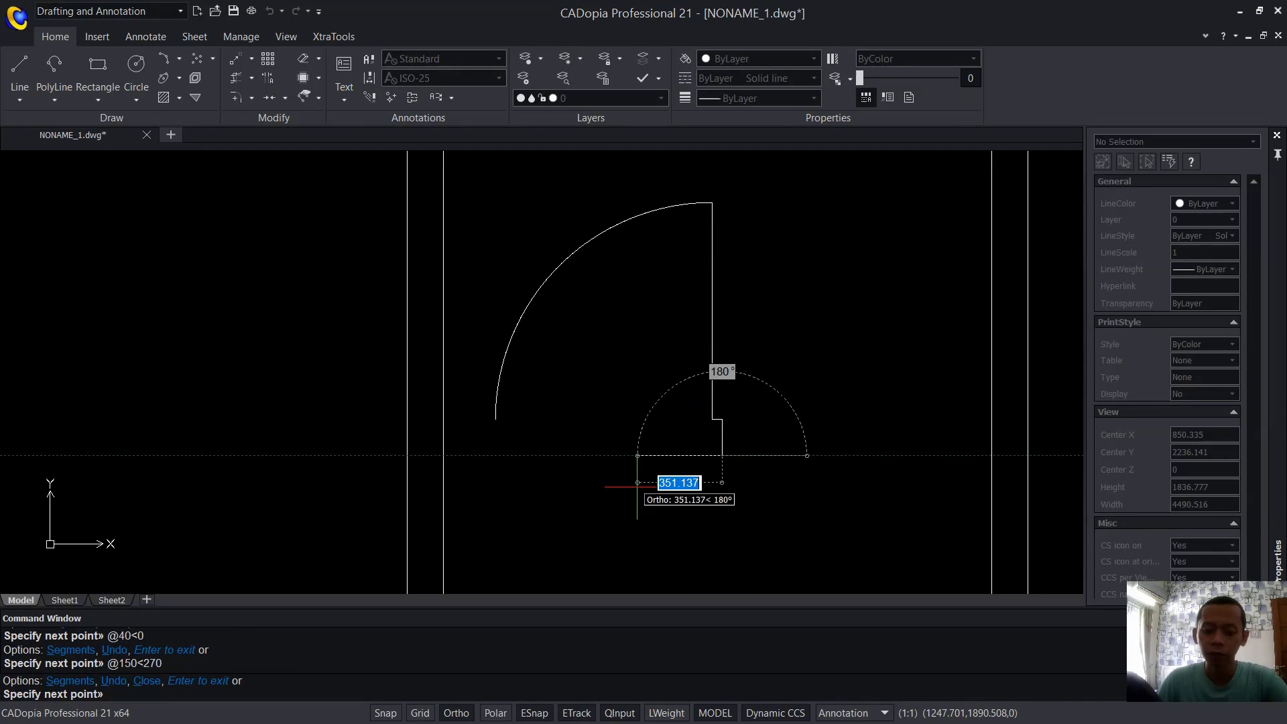
{"action": "type", "text": "40"}
{"action": "key", "text": "Return"}
{"action": "type", "text": "c"}
{"action": "key", "text": "Return"}
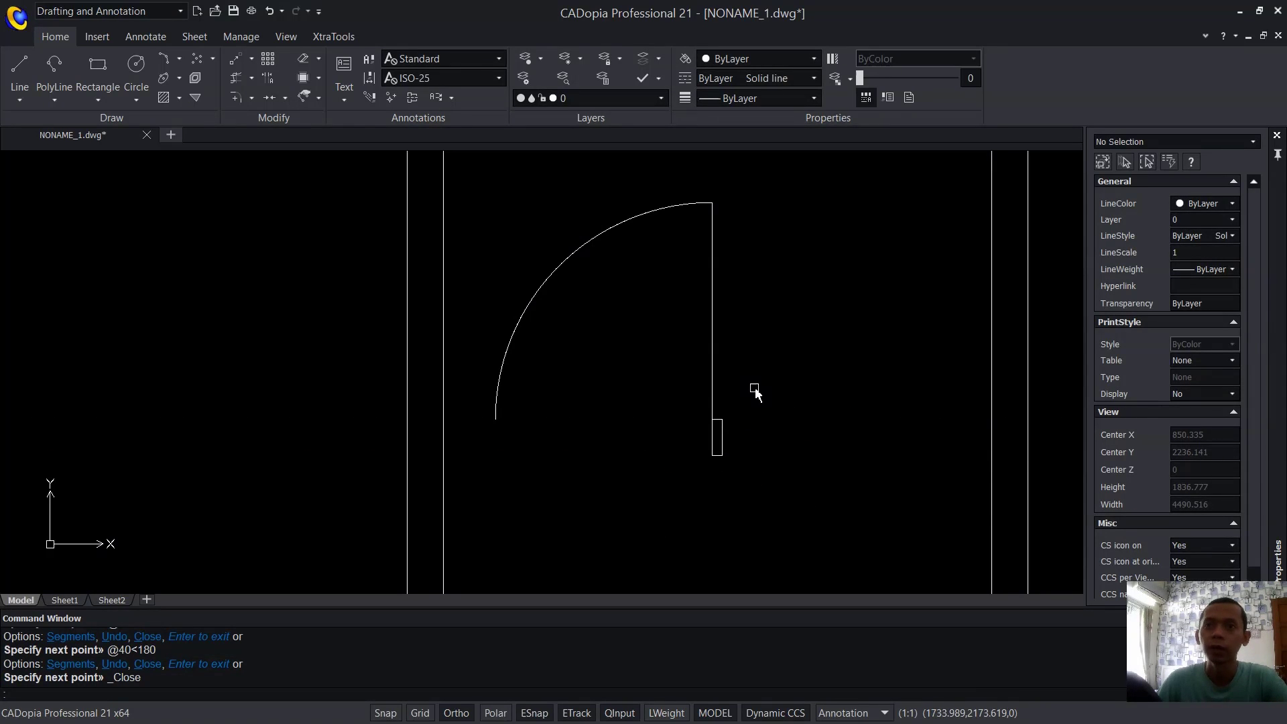
Copy the 900 door line 20 to the left.
{"action": "type", "text": "co"}
{"action": "key", "text": "Return"}
{"action": "left_click", "coordinate": [712, 338]}
{"action": "key", "text": "Return"}
{"action": "left_click", "coordinate": [883, 284]}
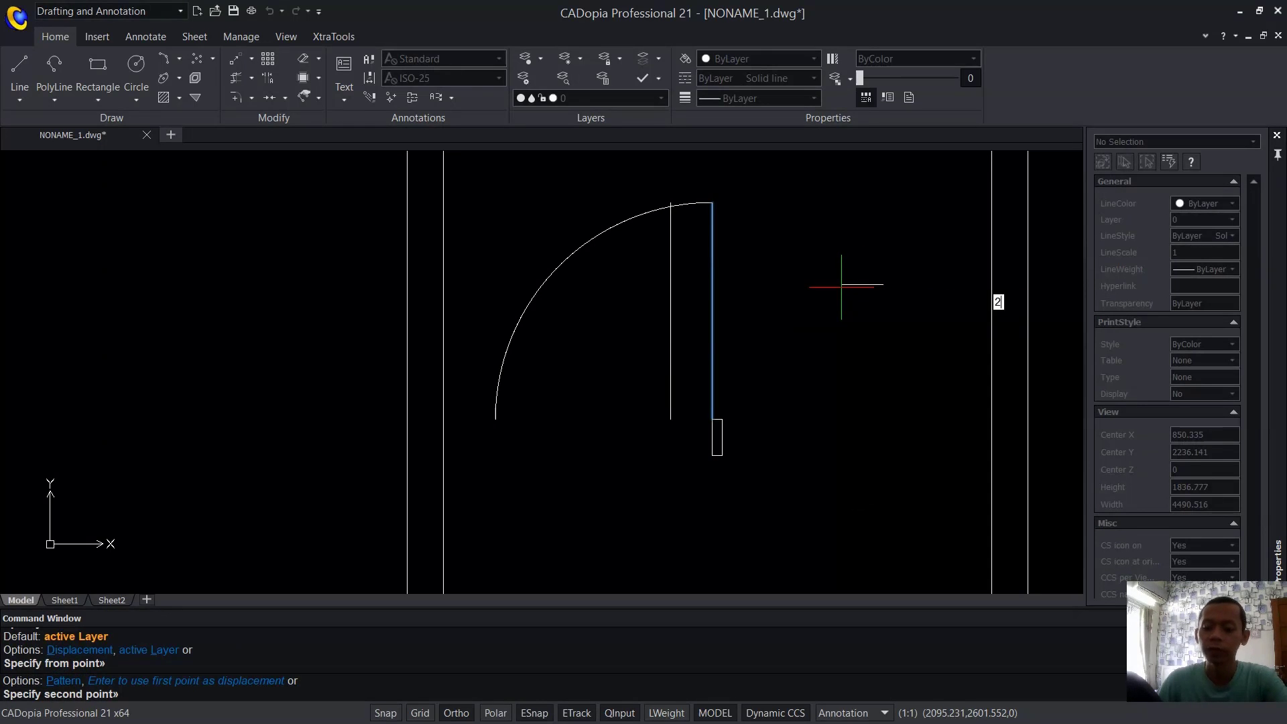
{"action": "type", "text": "20"}
{"action": "key", "text": "Return"}
{"action": "key", "text": "Return"}
Close the lower end of the door leaf with a short horizontal line between its two vertical lines.
{"action": "scroll", "coordinate": [712, 419], "scroll_direction": "up", "scroll_amount": 2}
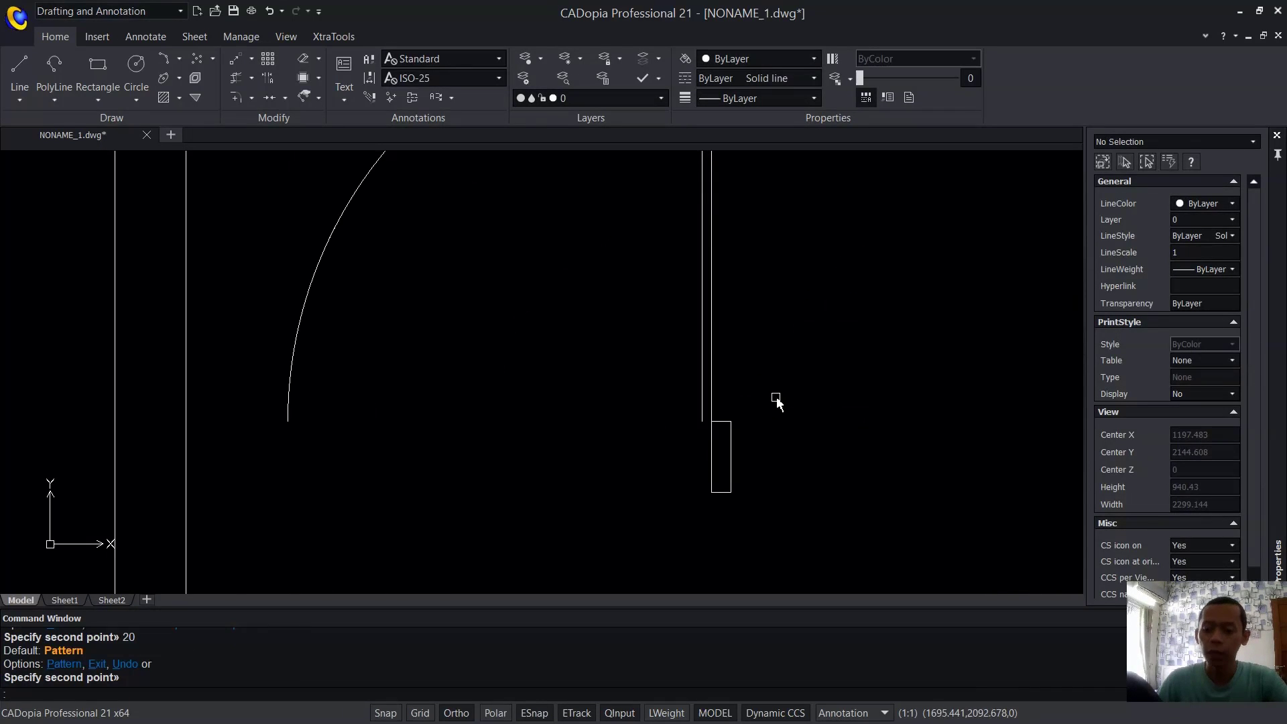
{"action": "type", "text": "l"}
{"action": "key", "text": "Return"}
{"action": "scroll", "coordinate": [713, 420], "scroll_direction": "up", "scroll_amount": 3}
{"action": "left_click", "coordinate": [715, 414]}
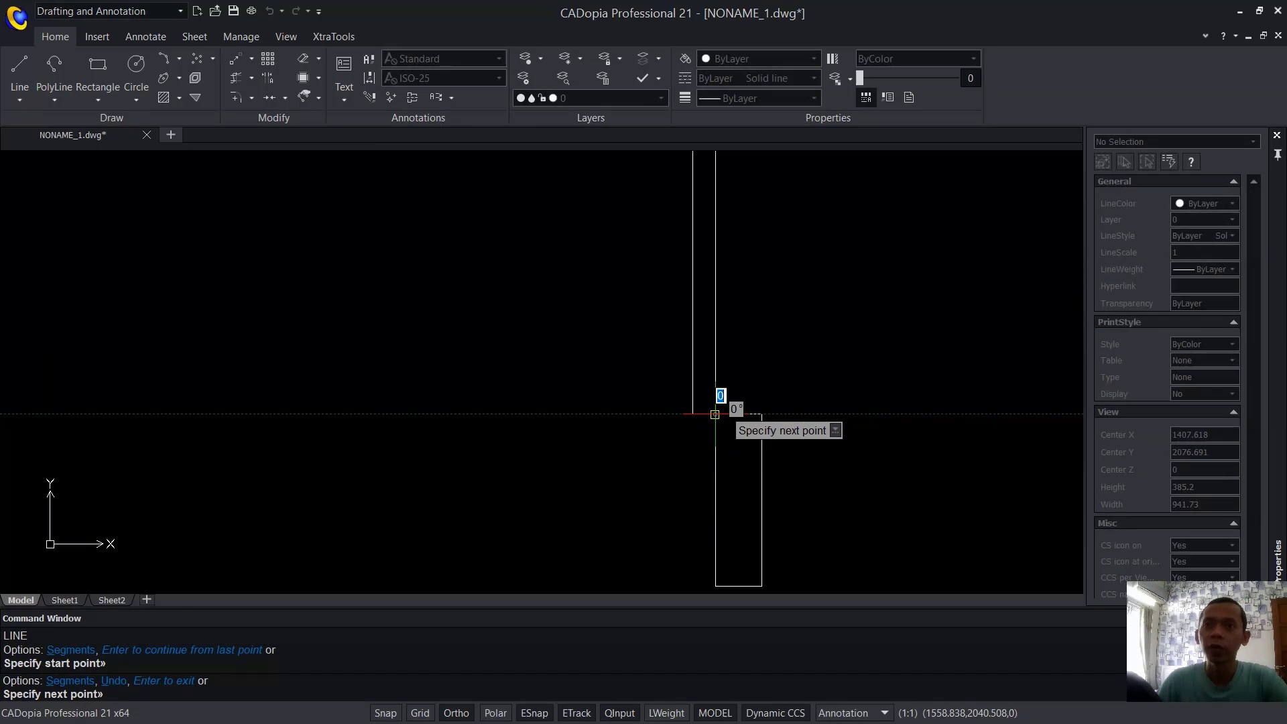
{"action": "type", "text": "20"}
{"action": "left_click", "coordinate": [788, 414]}
{"action": "scroll", "coordinate": [790, 412], "scroll_direction": "down", "scroll_amount": 3}
{"action": "right_click", "coordinate": [790, 394]}
Copy the 40 by 150 frame rectangle from its upper-right corner to the lower-left end of the 900 door's swing arc.
{"action": "type", "text": "CO"}
{"action": "key", "text": "Return"}
{"action": "left_click", "coordinate": [833, 483]}
{"action": "left_click", "coordinate": [726, 437]}
{"action": "left_click", "coordinate": [757, 351]}
{"action": "right_click", "coordinate": [771, 344]}
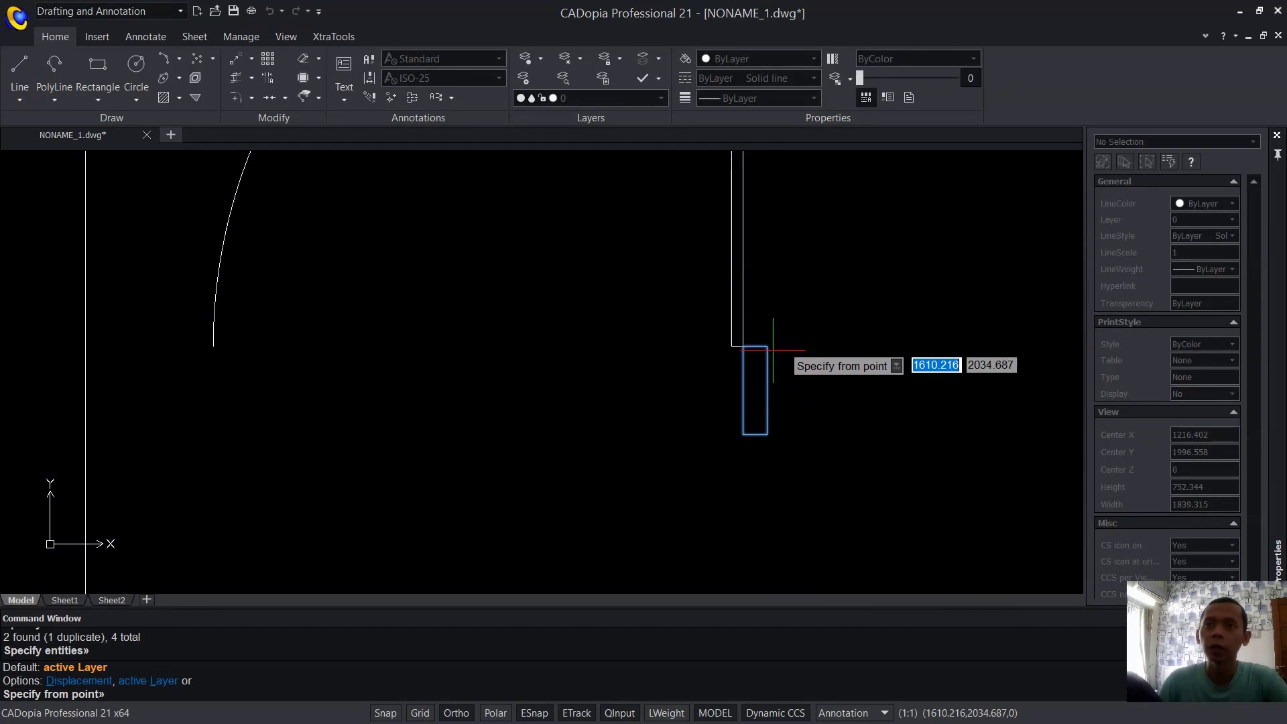
{"action": "left_click", "coordinate": [766, 347]}
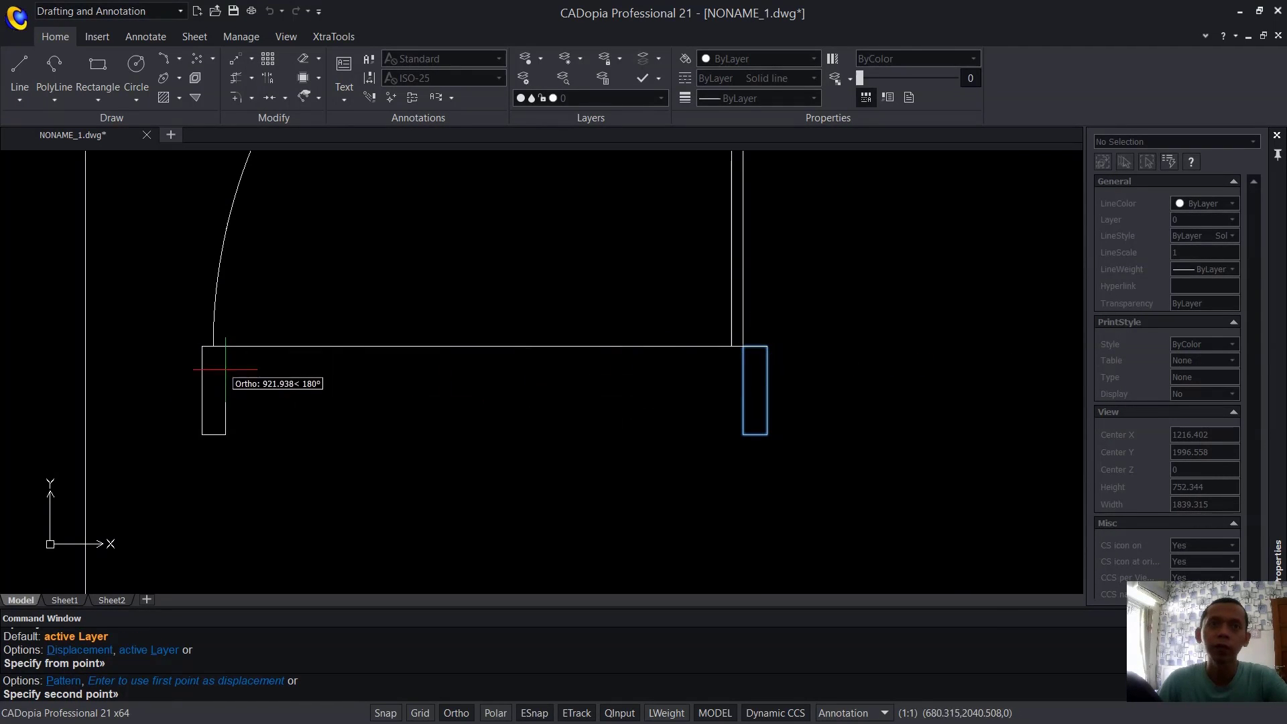
{"action": "left_click", "coordinate": [212, 347]}
{"action": "scroll", "coordinate": [506, 412], "scroll_direction": "down", "scroll_amount": 4}
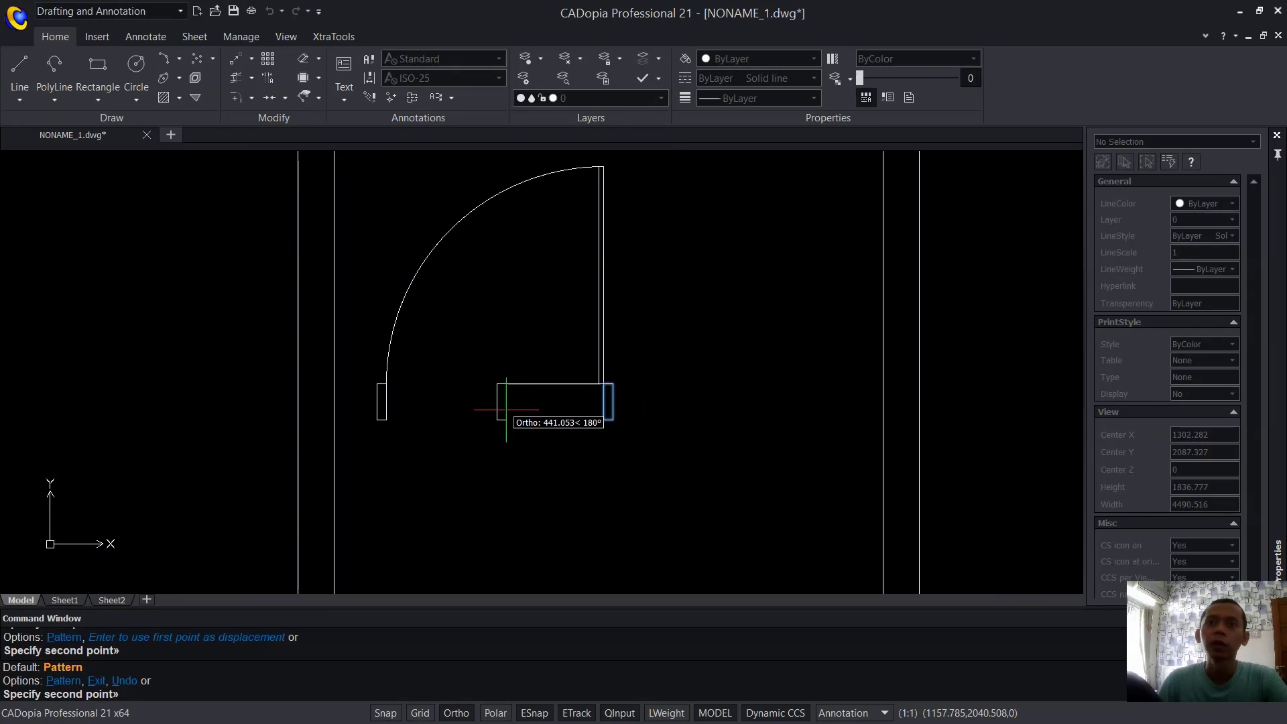
{"action": "key", "text": "Escape"}
Group the leaf, swing arc and both frame rectangles of the 900 door.
{"action": "scroll", "coordinate": [516, 392], "scroll_direction": "down", "scroll_amount": 2}
{"action": "middle_click_drag", "start_coordinate": [525, 368], "coordinate": [577, 429]}
{"action": "type", "text": "G"}
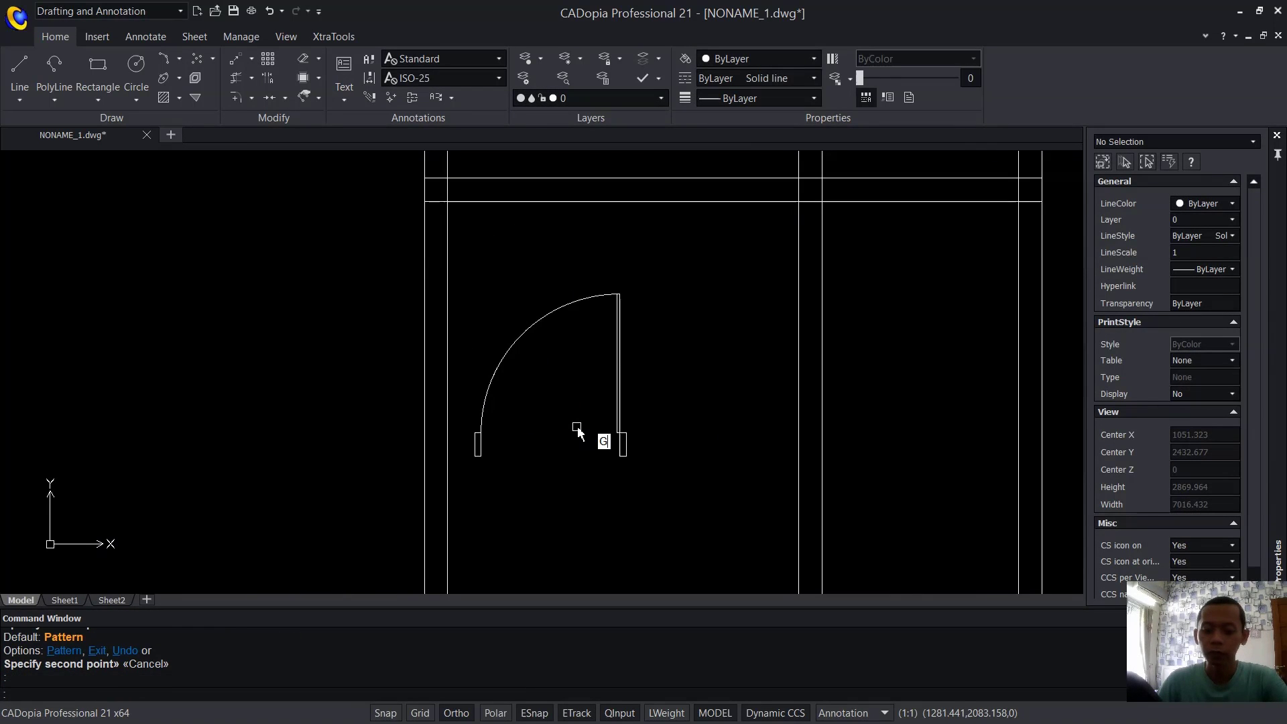
{"action": "type", "text": "ROUP"}
{"action": "key", "text": "Return"}
{"action": "left_click", "coordinate": [670, 267]}
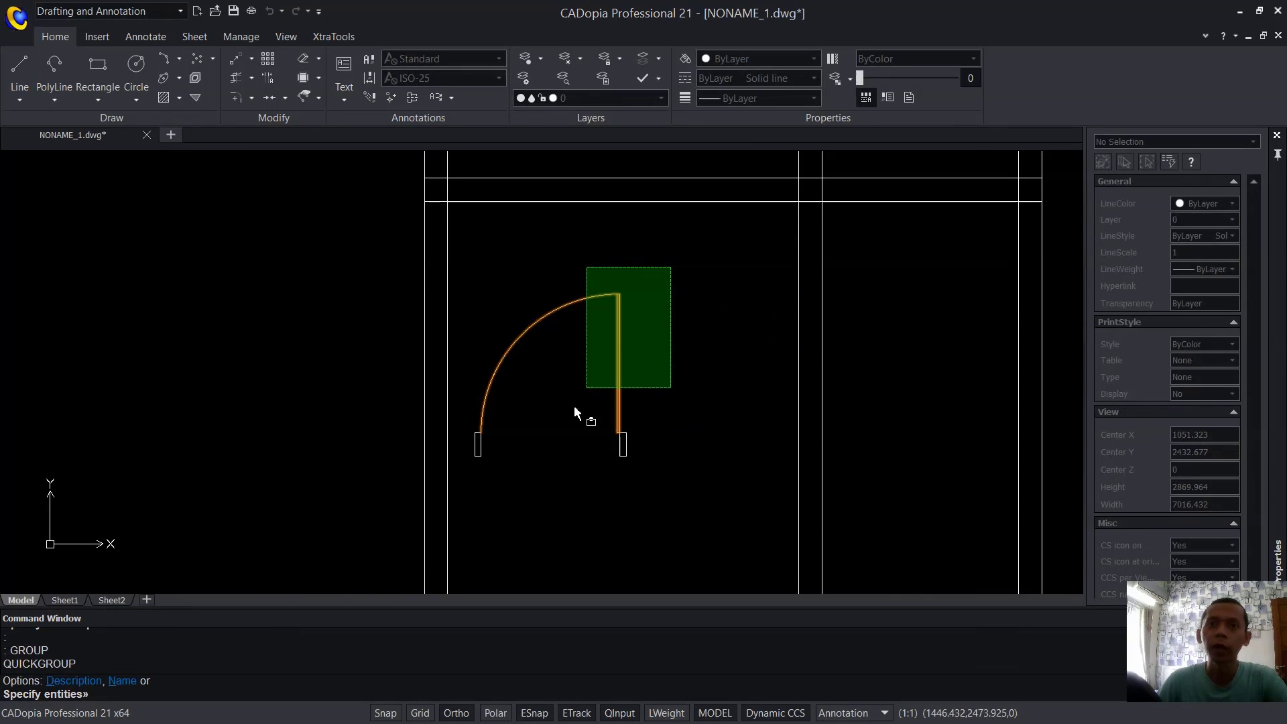
{"action": "left_click", "coordinate": [472, 487]}
{"action": "key", "text": "Return"}
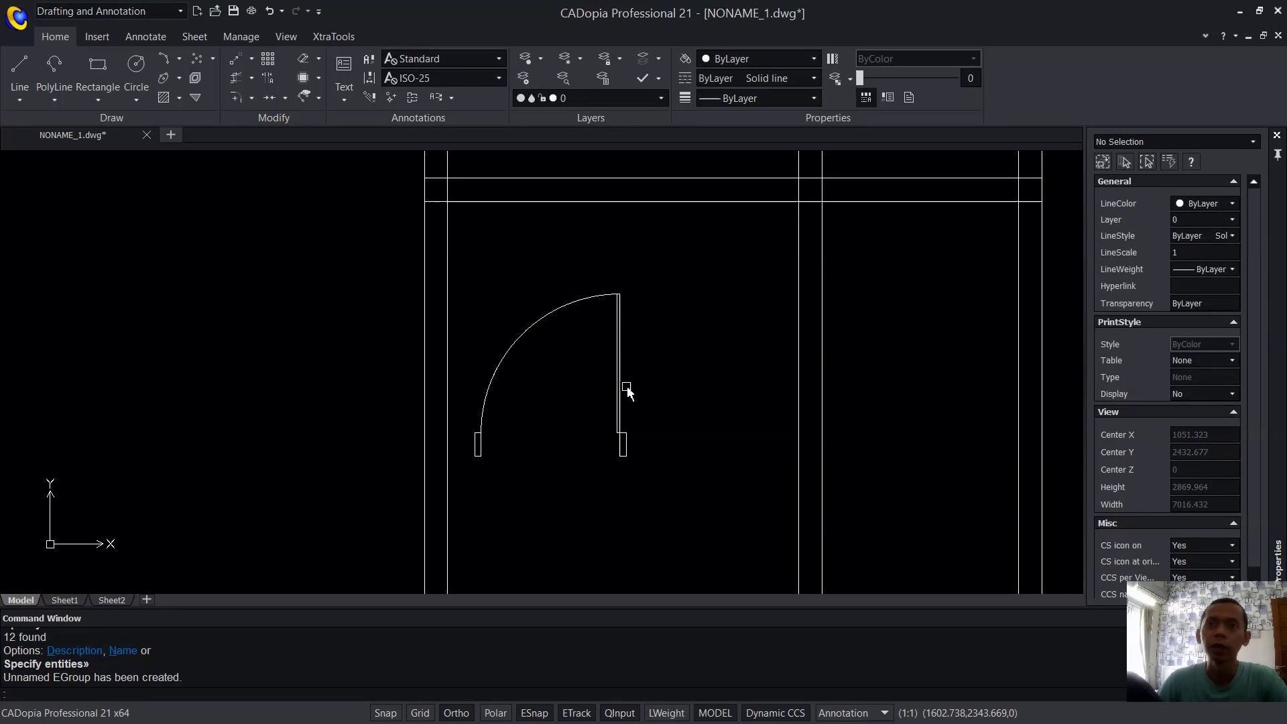
Draw a 750 vertical line going up in the empty room area below the 900 door.
{"action": "mouse_move", "coordinate": [727, 437]}
{"action": "middle_mouse_down"}
{"action": "mouse_move", "coordinate": [747, 299]}
{"action": "mouse_move", "coordinate": [673, 396]}
{"action": "mouse_move", "coordinate": [657, 454]}
{"action": "middle_mouse_up"}
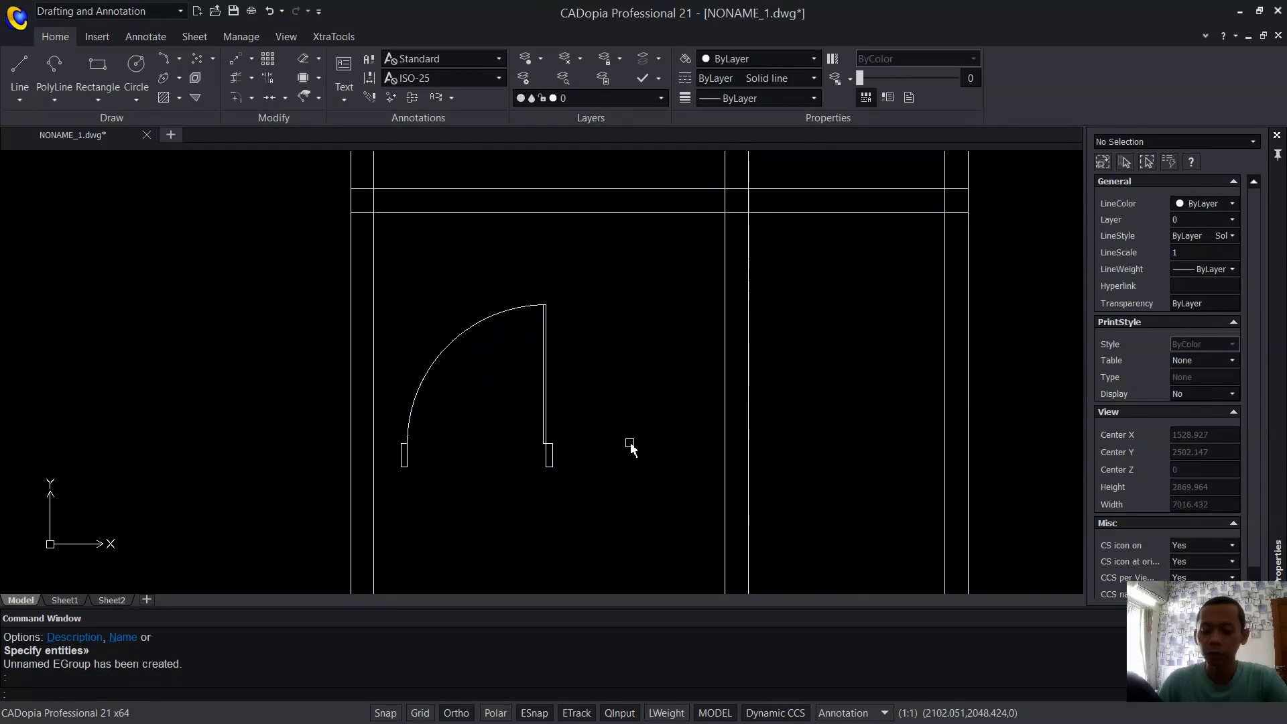
{"action": "key", "text": "Return"}
{"action": "middle_click_drag", "start_coordinate": [617, 445], "coordinate": [729, 254]}
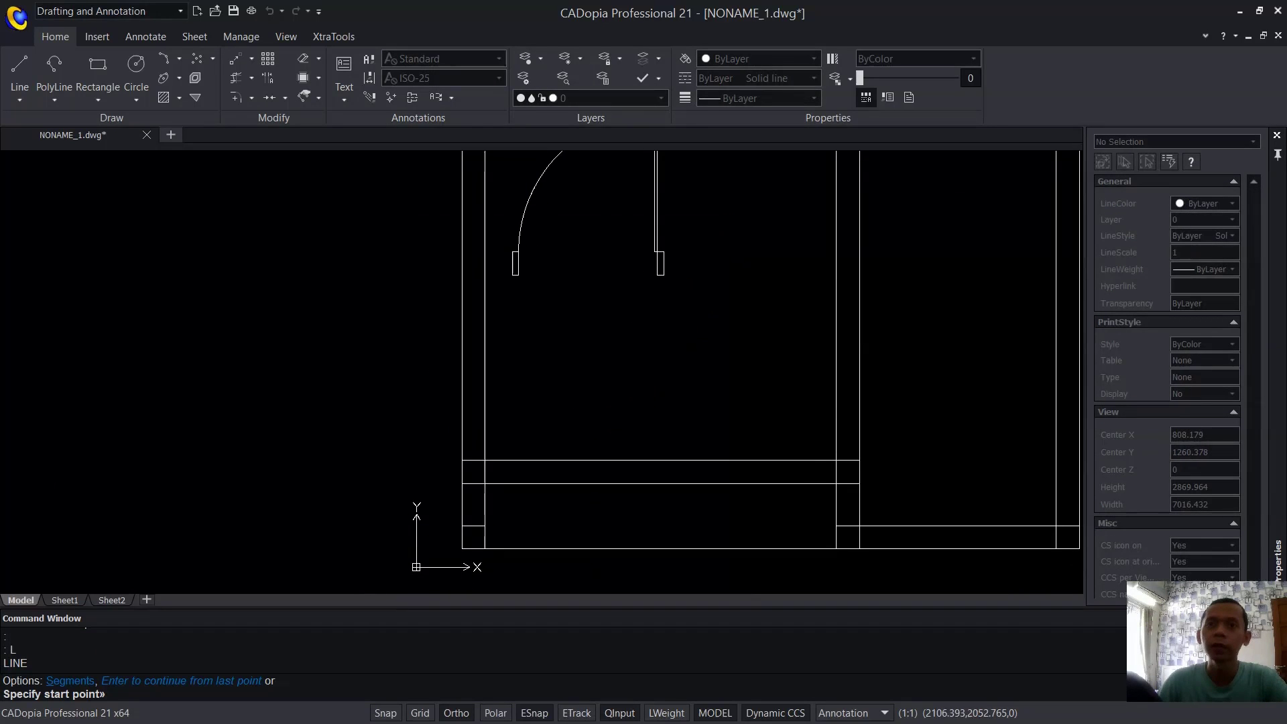
{"action": "left_click", "coordinate": [663, 414]}
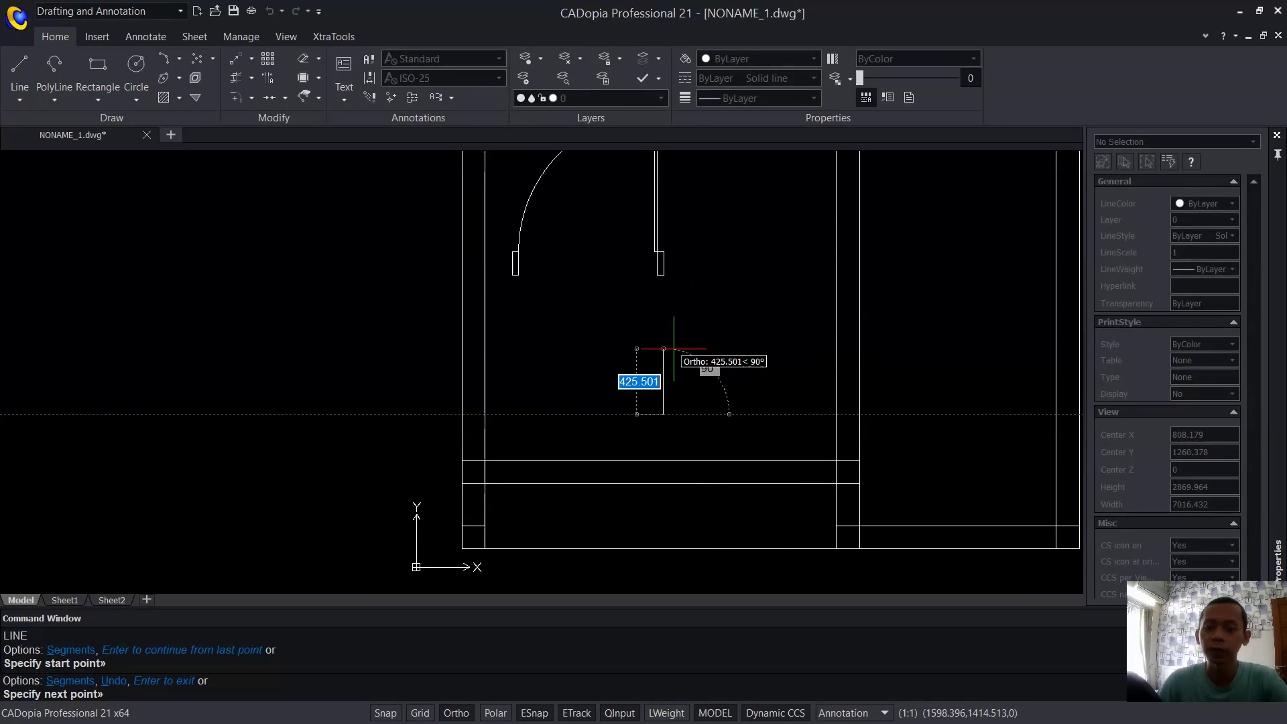
{"action": "type", "text": "750"}
{"action": "key", "text": "Return"}
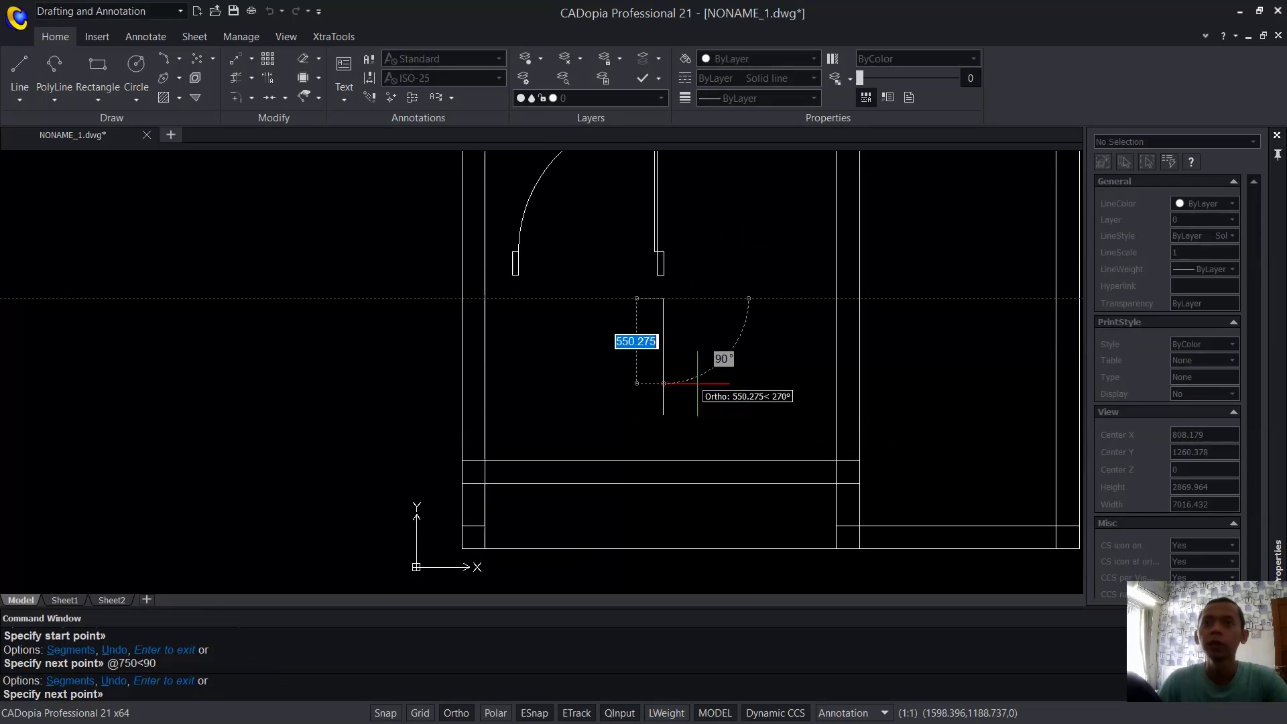
Draw a quarter swing arc centred on the 750 line's lower end, starting at its upper end and sweeping left.
{"action": "type", "text": "ARC"}
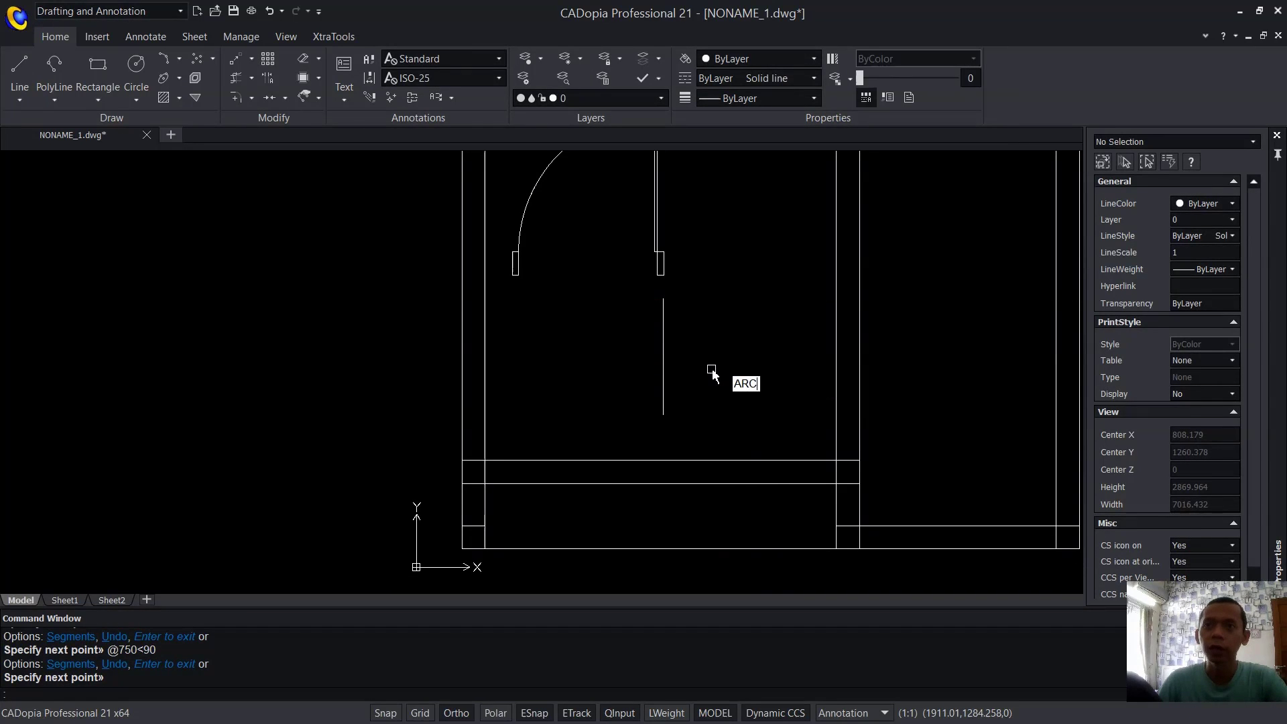
{"action": "key", "text": "Return"}
{"action": "type", "text": "c"}
{"action": "key", "text": "Return"}
{"action": "left_click", "coordinate": [663, 415]}
{"action": "left_click", "coordinate": [662, 298]}
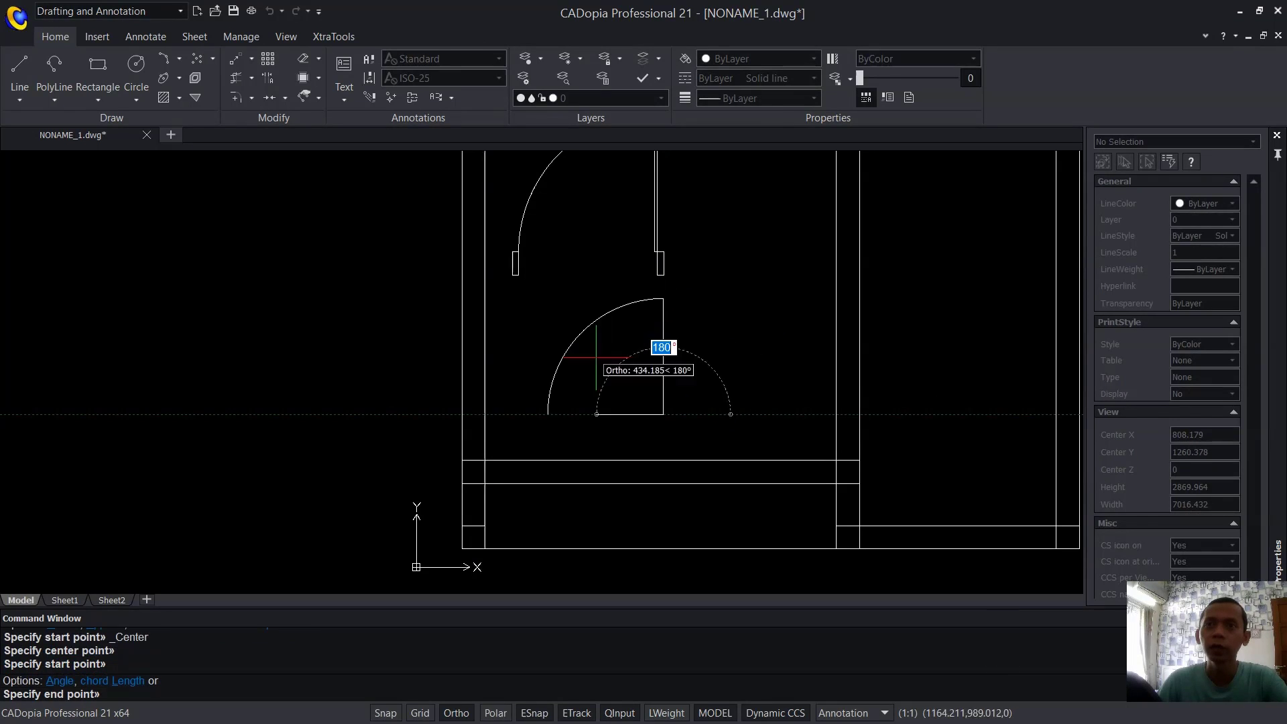
{"action": "left_click", "coordinate": [596, 357]}
Copy the 750 door line 20 to the left.
{"action": "scroll", "coordinate": [667, 419], "scroll_direction": "up", "scroll_amount": 3}
{"action": "type", "text": "CO"}
{"action": "key", "text": "Return"}
{"action": "left_click", "coordinate": [662, 402]}
{"action": "key", "text": "Return"}
{"action": "left_click", "coordinate": [776, 338]}
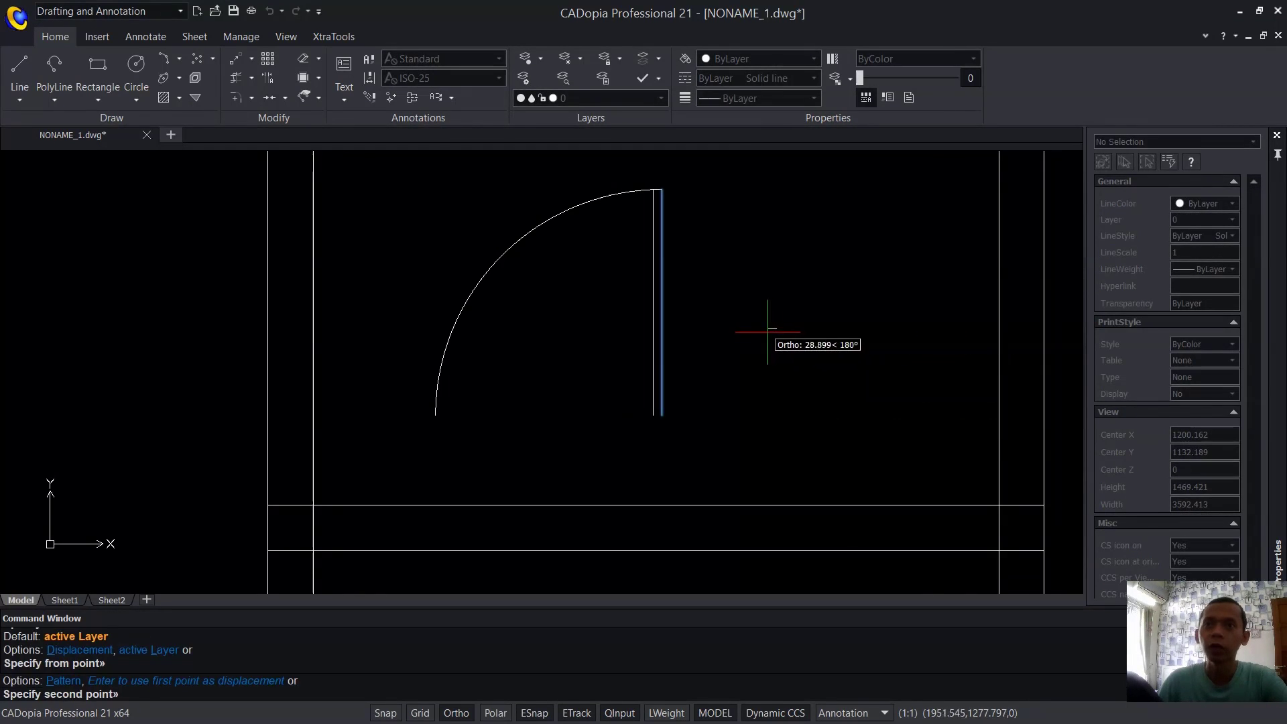
{"action": "type", "text": "20"}
{"action": "key", "text": "Return"}
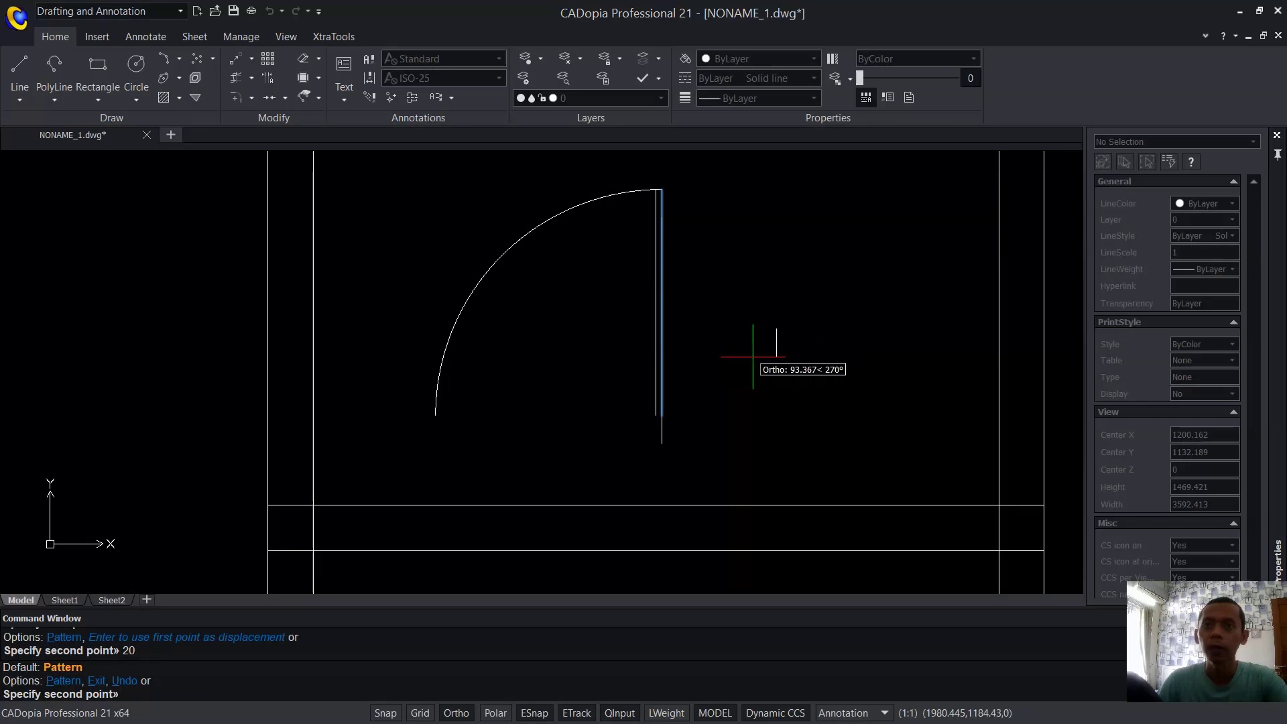
{"action": "scroll", "coordinate": [653, 416], "scroll_direction": "up", "scroll_amount": 3}
{"action": "key", "text": "Return"}
Close the lower end of the 750 door leaf with a short horizontal line from its left line to its right line.
{"action": "type", "text": "l"}
{"action": "key", "text": "Return"}
{"action": "scroll", "coordinate": [660, 429], "scroll_direction": "up", "scroll_amount": 2}
{"action": "left_click", "coordinate": [641, 407]}
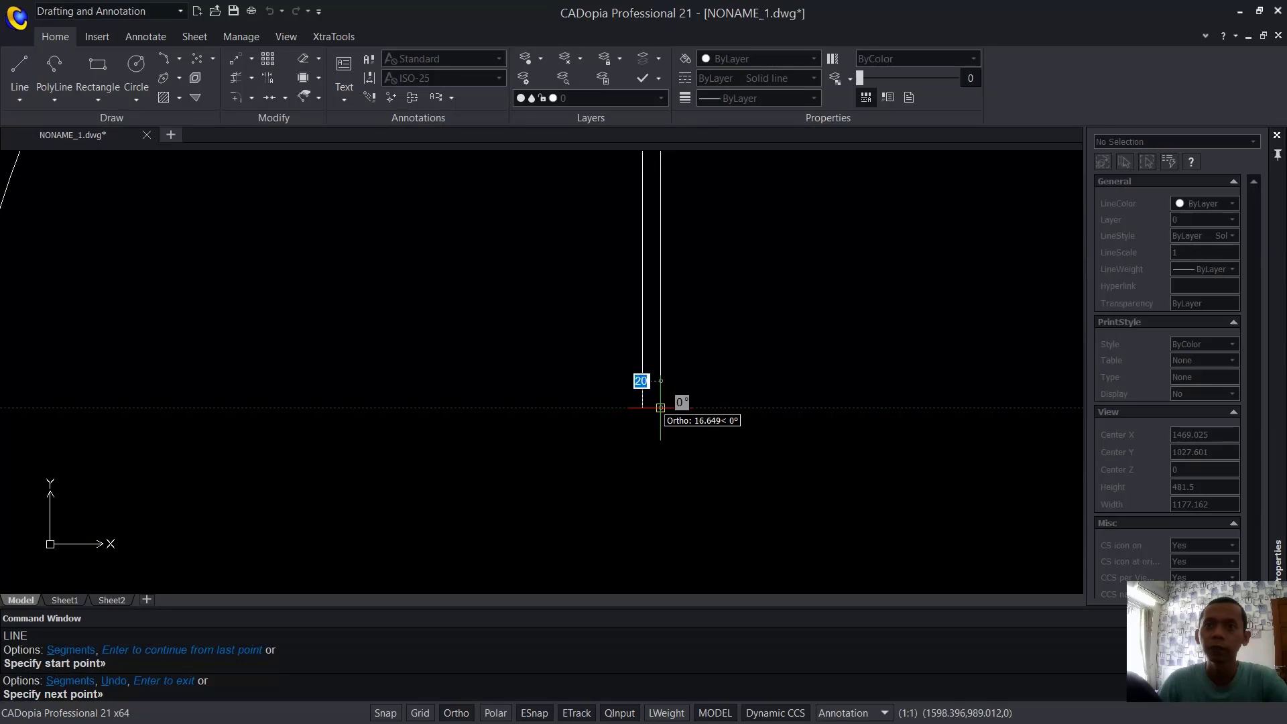
{"action": "left_click", "coordinate": [660, 406]}
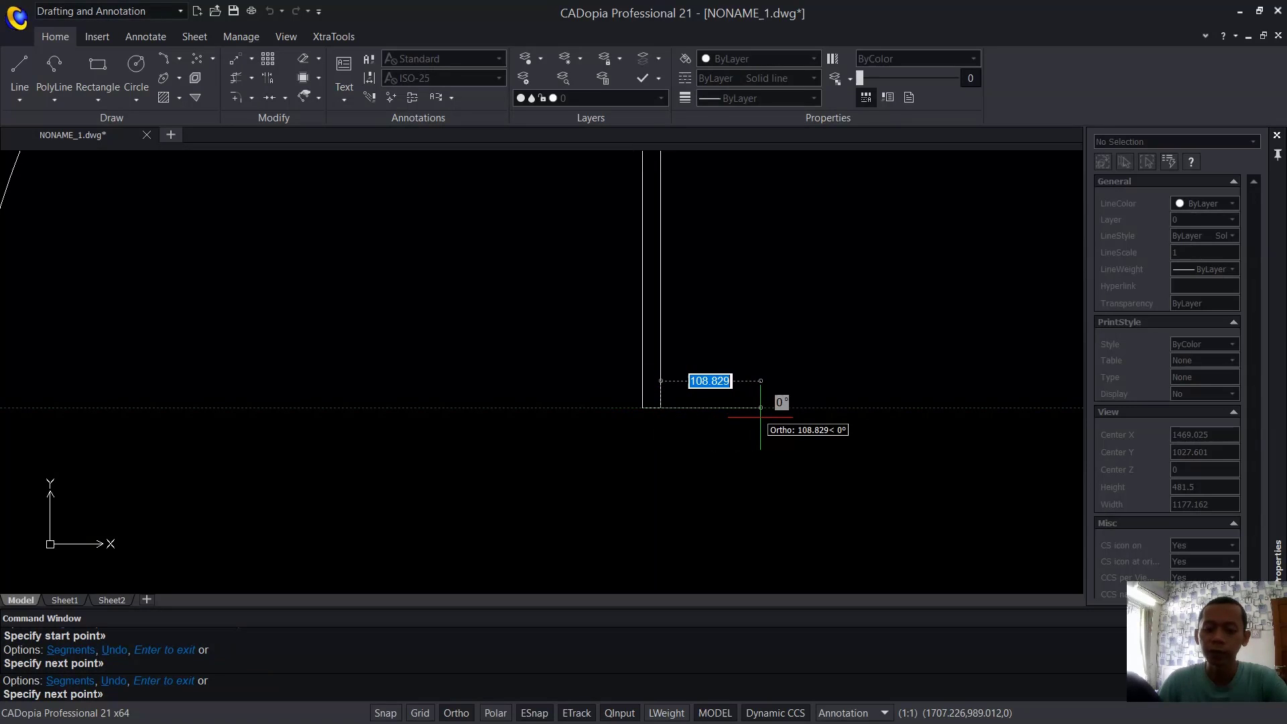
Continue the line 40 right, 150 down and 40 left, and close it back to its start point.
{"action": "key", "text": "Return"}
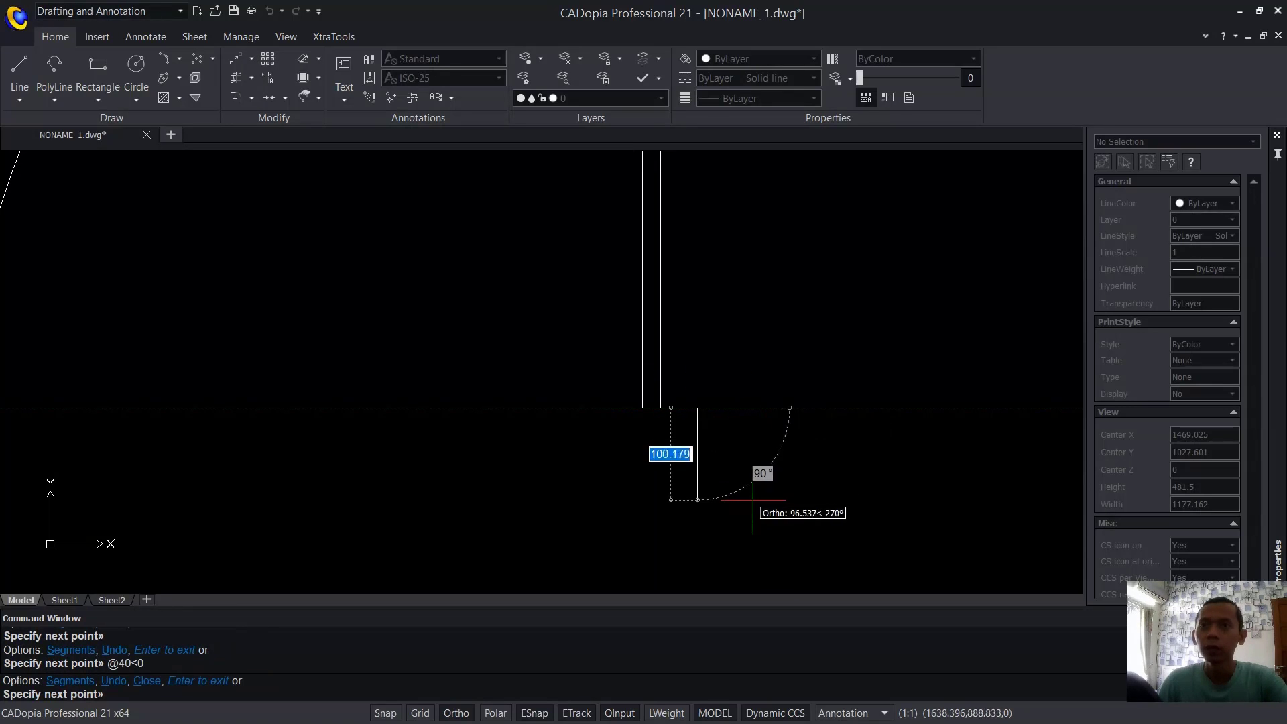
{"action": "type", "text": "150"}
{"action": "key", "text": "Return"}
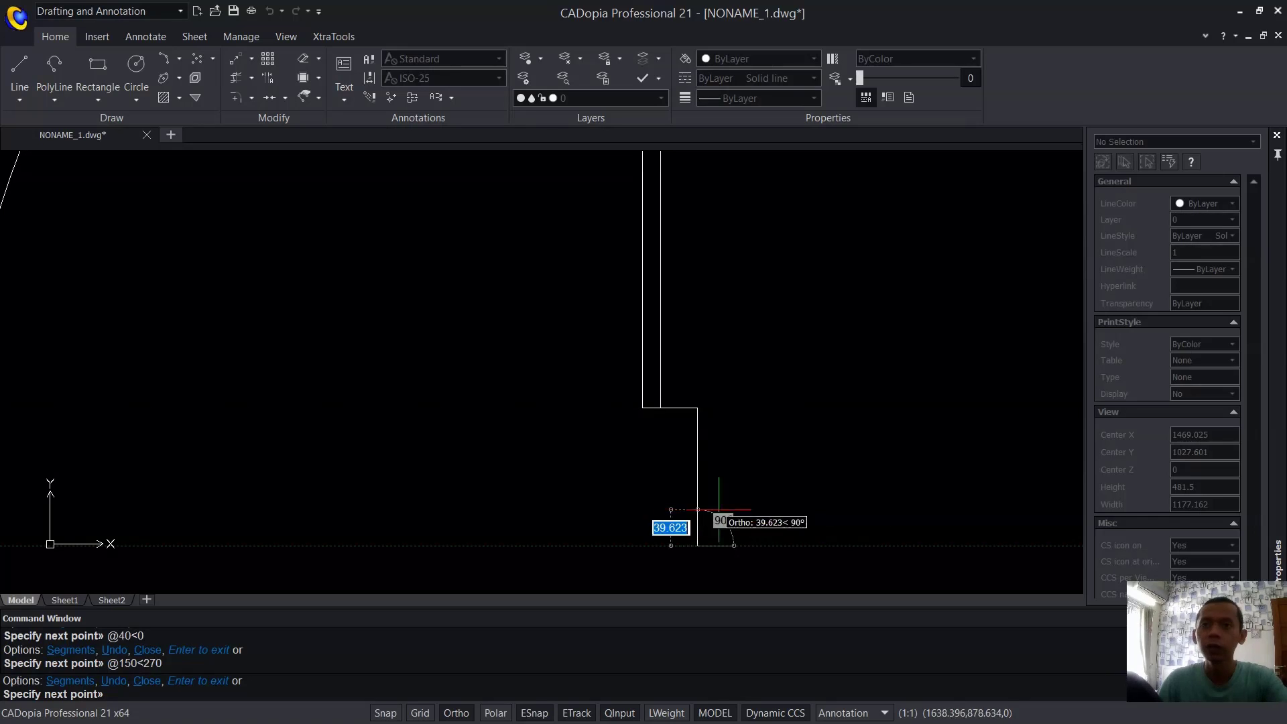
{"action": "type", "text": "40"}
{"action": "key", "text": "Return"}
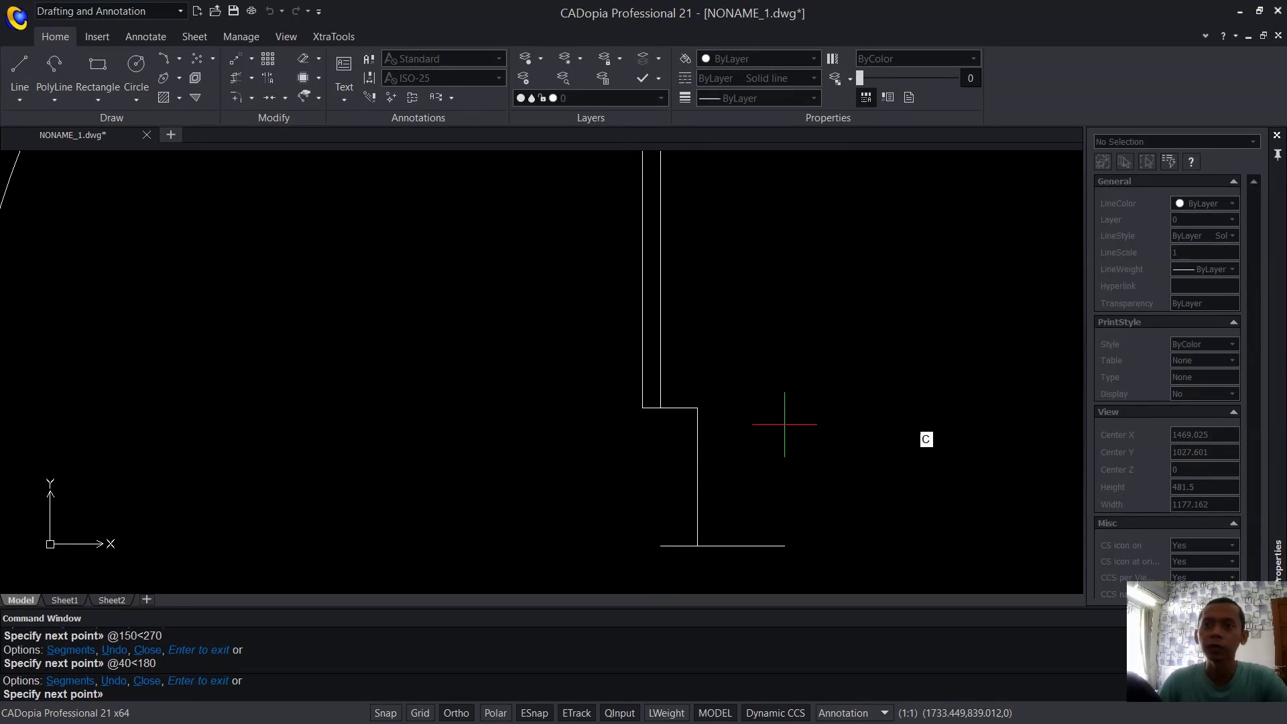
{"action": "type", "text": "C"}
{"action": "key", "text": "Return"}
Stretch the slanted closing line's upper end to the right leaf line's lower end to square the frame rectangle.
{"action": "scroll", "coordinate": [781, 431], "scroll_direction": "down", "scroll_amount": 2}
{"action": "scroll", "coordinate": [715, 451], "scroll_direction": "up", "scroll_amount": 2}
{"action": "left_click", "coordinate": [711, 441]}
{"action": "left_click", "coordinate": [637, 481]}
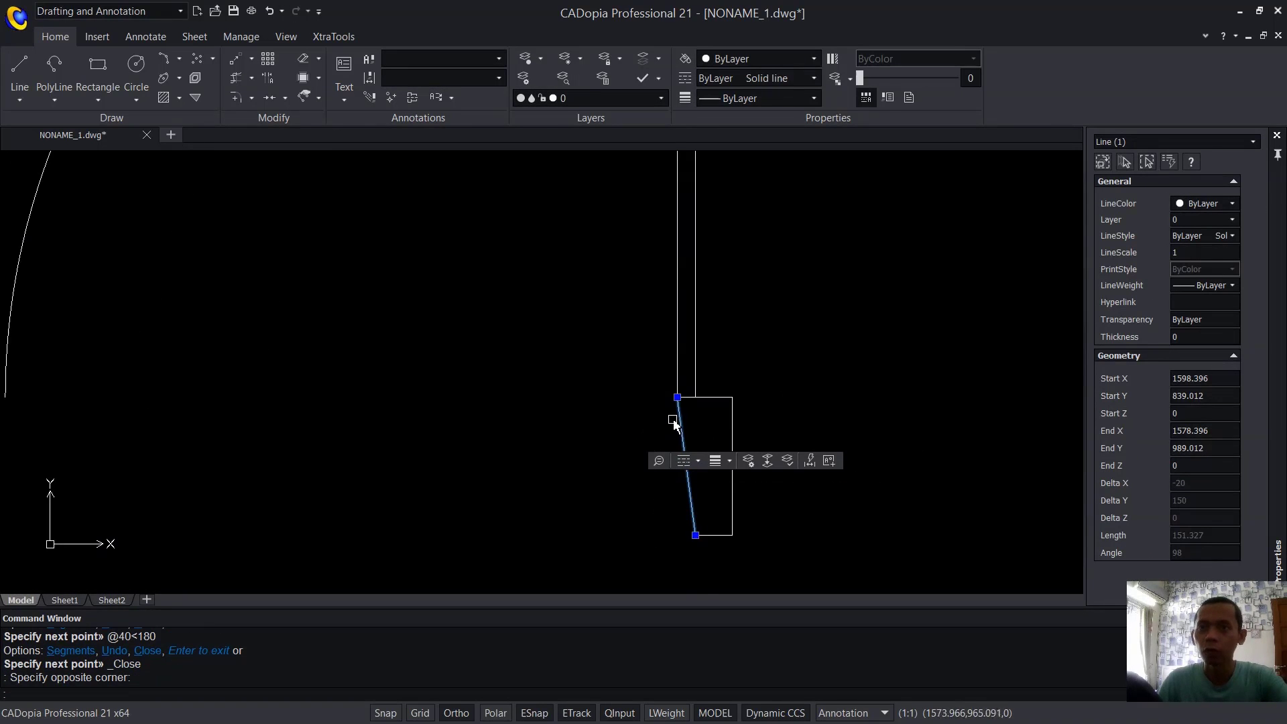
{"action": "scroll", "coordinate": [674, 423], "scroll_direction": "up", "scroll_amount": 2}
{"action": "left_click", "coordinate": [680, 378]}
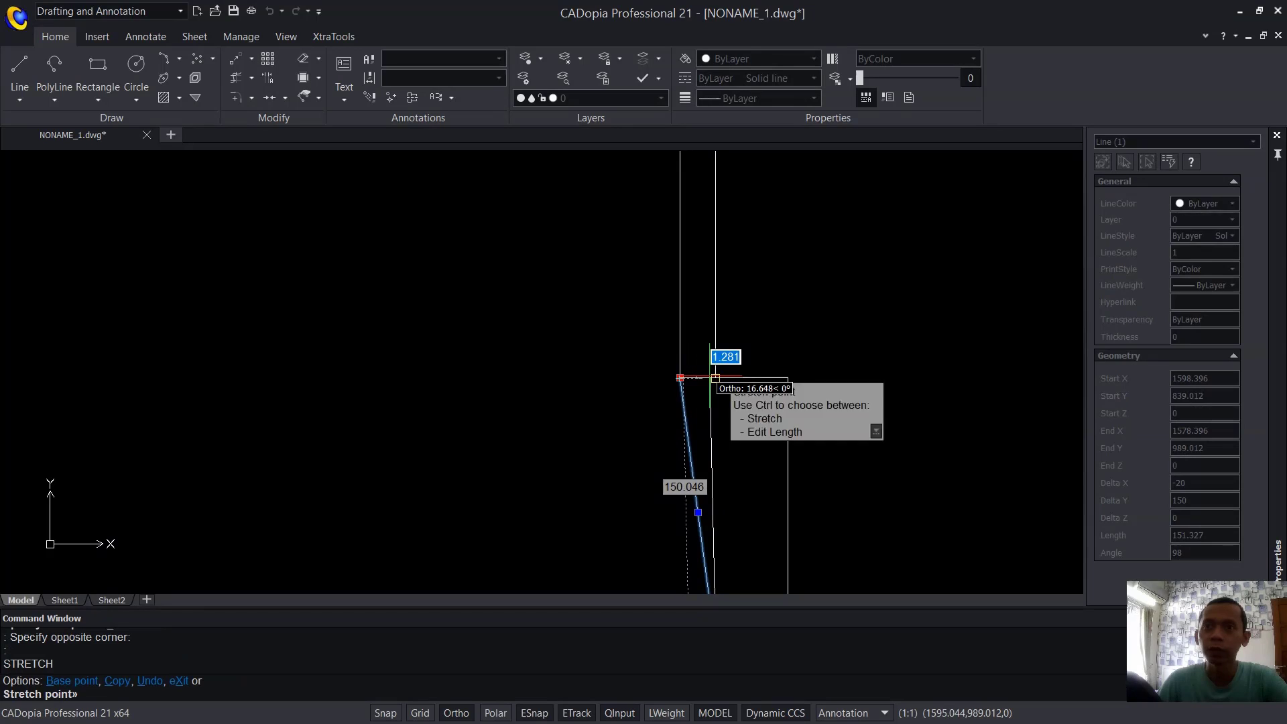
{"action": "left_click", "coordinate": [715, 378]}
{"action": "key", "text": "Escape"}
Copy the 750 door's frame rectangle from its upper-right corner to the lower-left end of the swing arc.
{"action": "scroll", "coordinate": [810, 431], "scroll_direction": "down", "scroll_amount": 3}
{"action": "scroll", "coordinate": [850, 448], "scroll_direction": "up", "scroll_amount": 2}
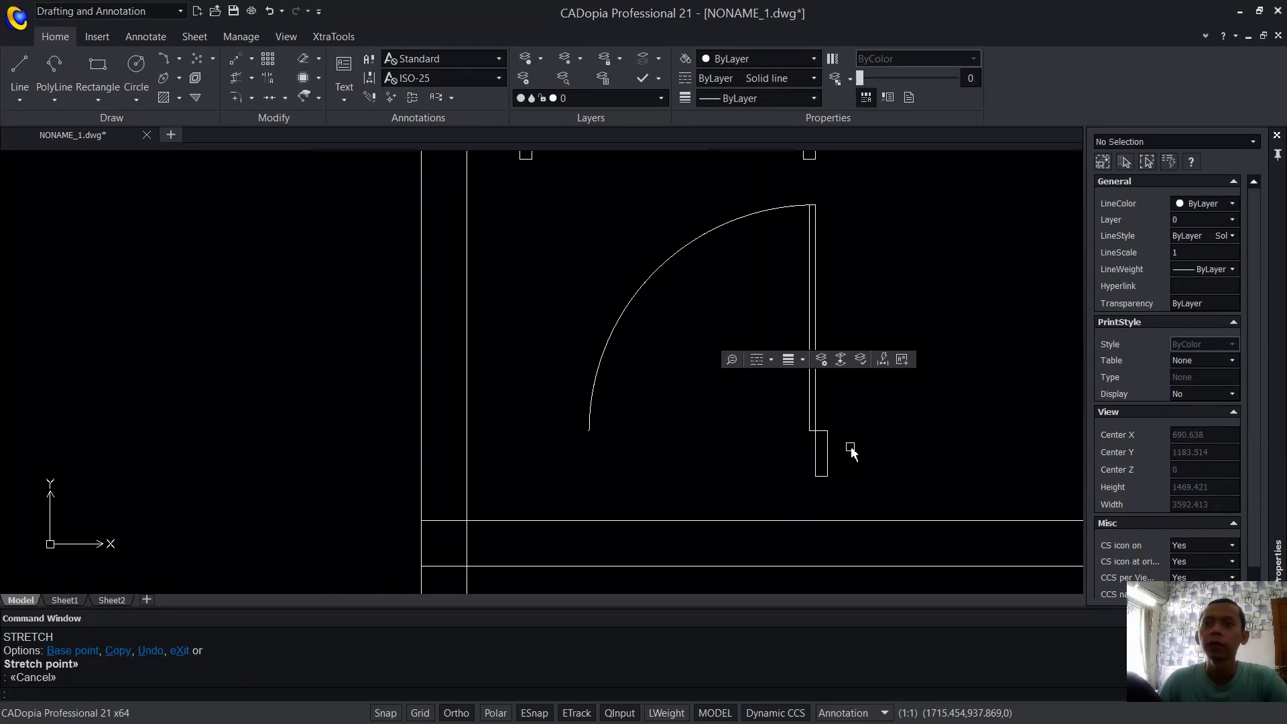
{"action": "mouse_move", "coordinate": [825, 448]}
{"action": "middle_mouse_down"}
{"action": "mouse_move", "coordinate": [858, 429]}
{"action": "mouse_move", "coordinate": [817, 469]}
{"action": "middle_mouse_up"}
{"action": "scroll", "coordinate": [816, 470], "scroll_direction": "up", "scroll_amount": 1}
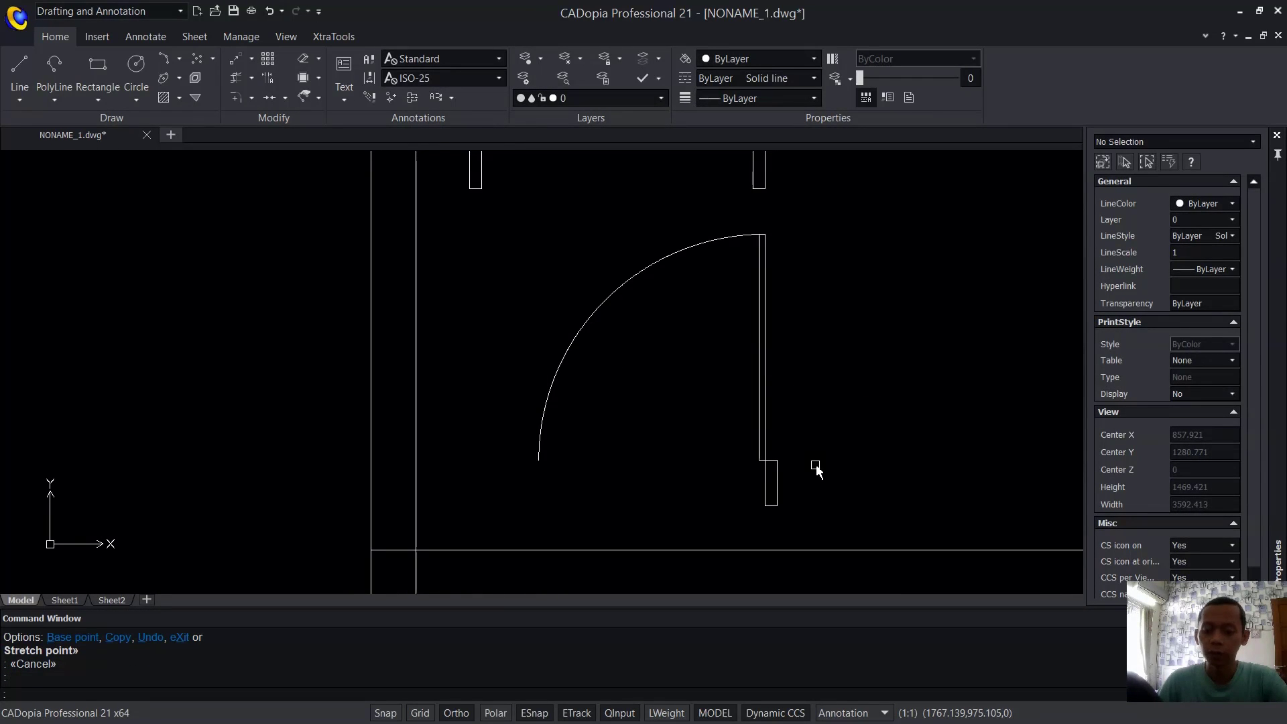
{"action": "type", "text": "co"}
{"action": "key", "text": "Return"}
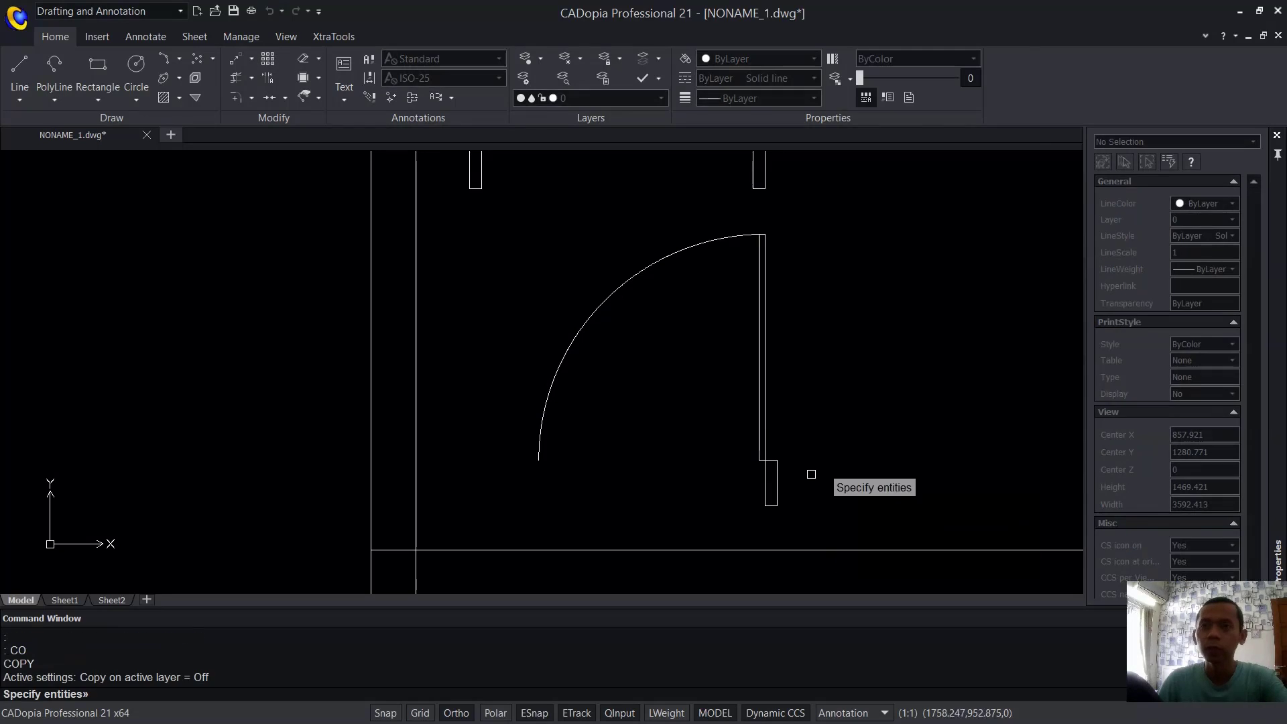
{"action": "left_click", "coordinate": [806, 531]}
{"action": "left_click", "coordinate": [701, 461]}
{"action": "left_click", "coordinate": [803, 439]}
{"action": "left_click", "coordinate": [782, 463]}
{"action": "key", "text": "Return"}
{"action": "scroll", "coordinate": [747, 469], "scroll_direction": "up", "scroll_amount": 3}
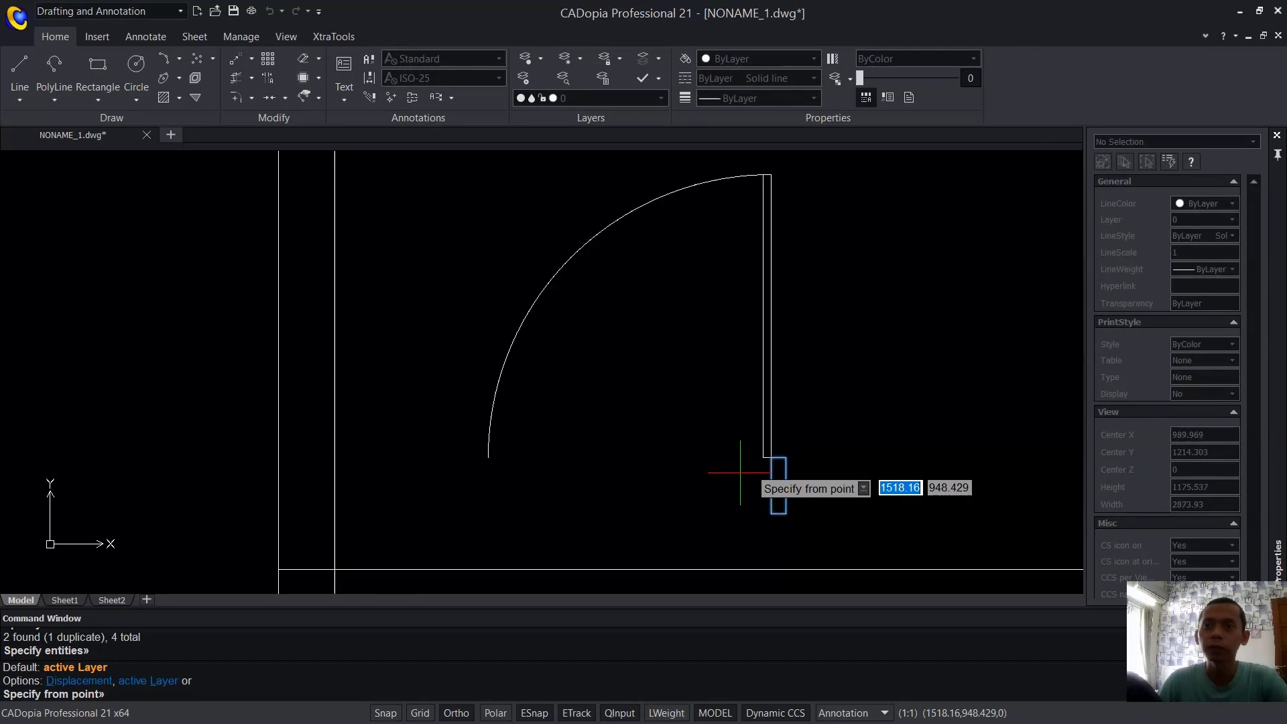
{"action": "left_click", "coordinate": [797, 453]}
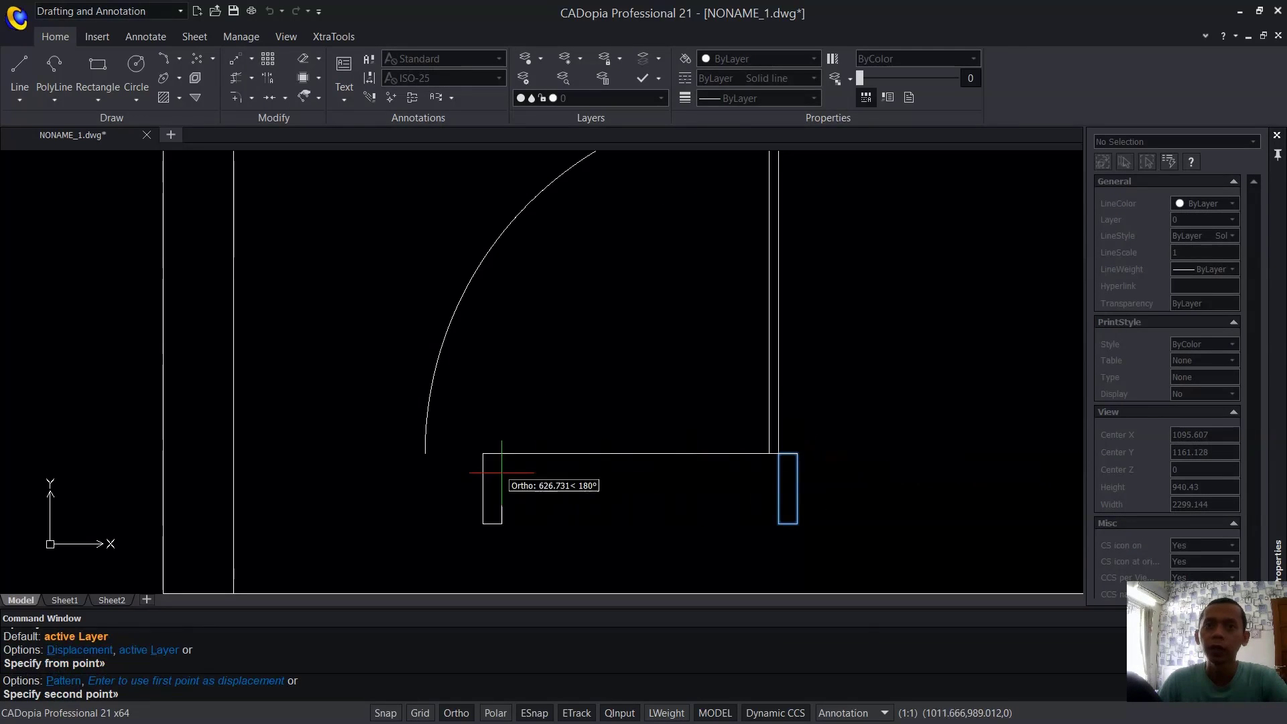
{"action": "left_click", "coordinate": [431, 458]}
{"action": "key", "text": "Escape"}
Group the leaf, swing arc and both frame rectangles of the 750 door.
{"action": "scroll", "coordinate": [683, 457], "scroll_direction": "down", "scroll_amount": 3}
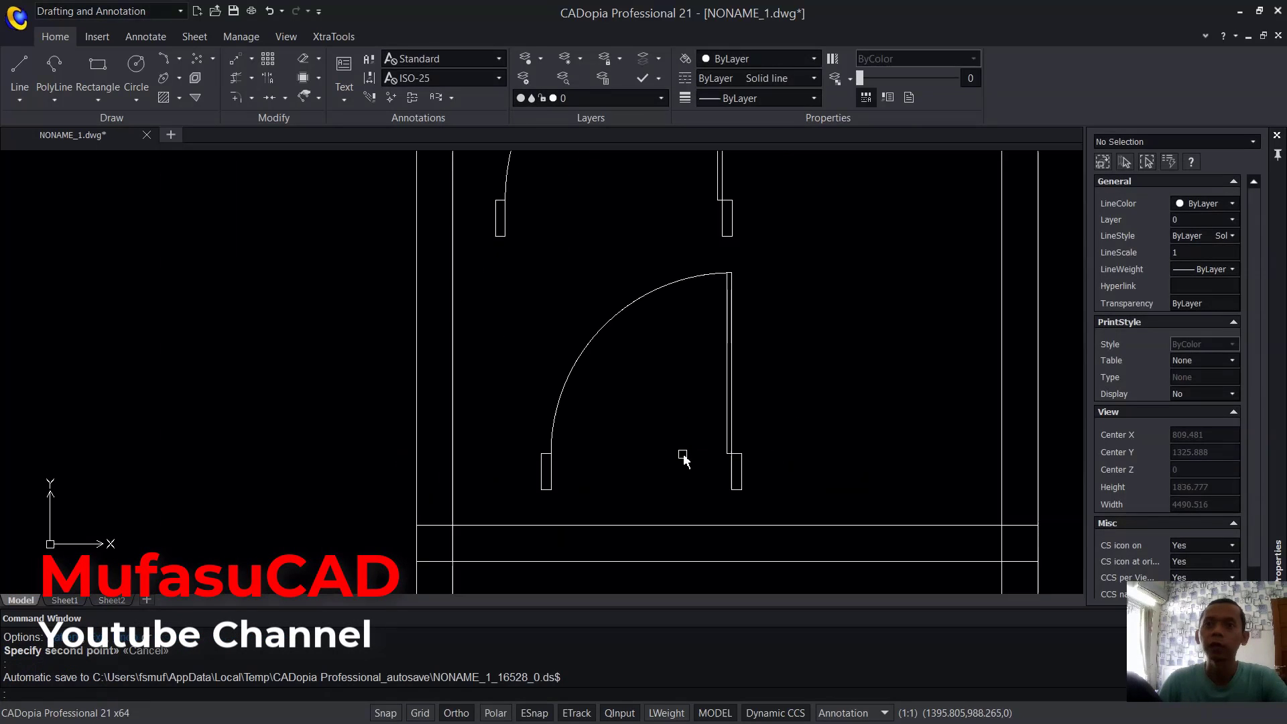
{"action": "middle_click_drag", "start_coordinate": [824, 392], "coordinate": [816, 411]}
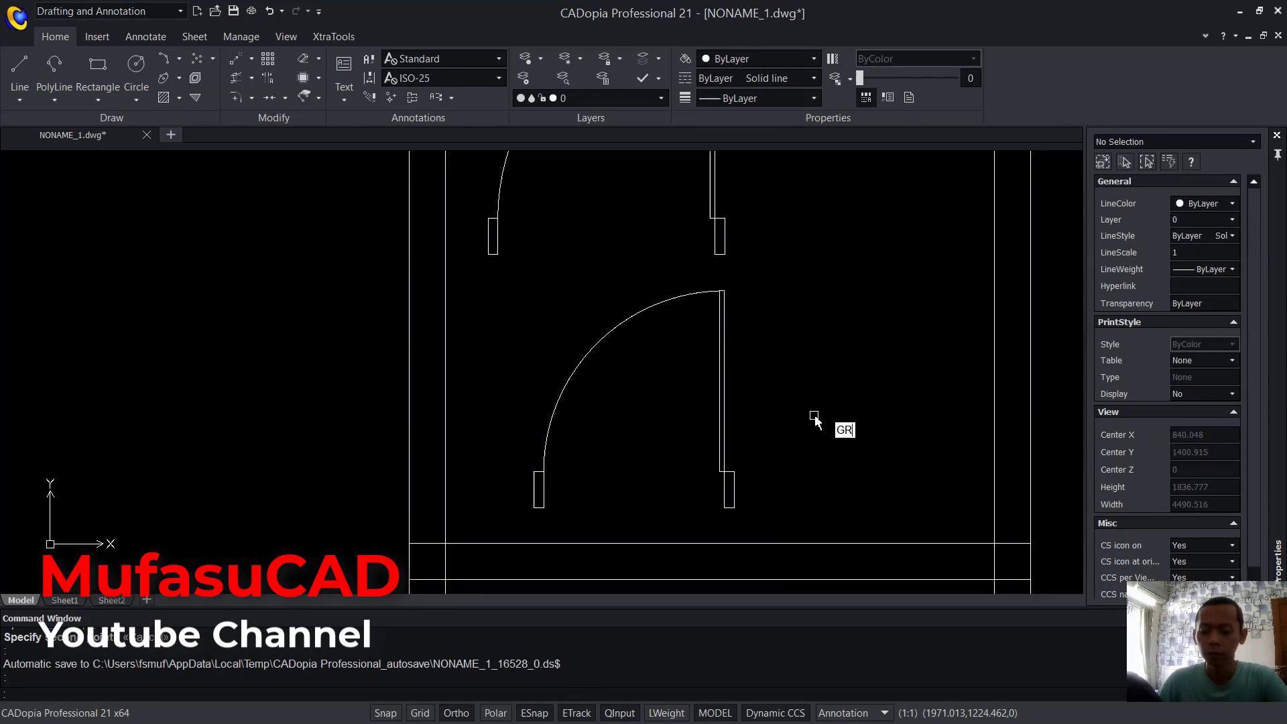
{"action": "type", "text": "OUP"}
{"action": "key", "text": "Return"}
{"action": "left_click", "coordinate": [772, 526]}
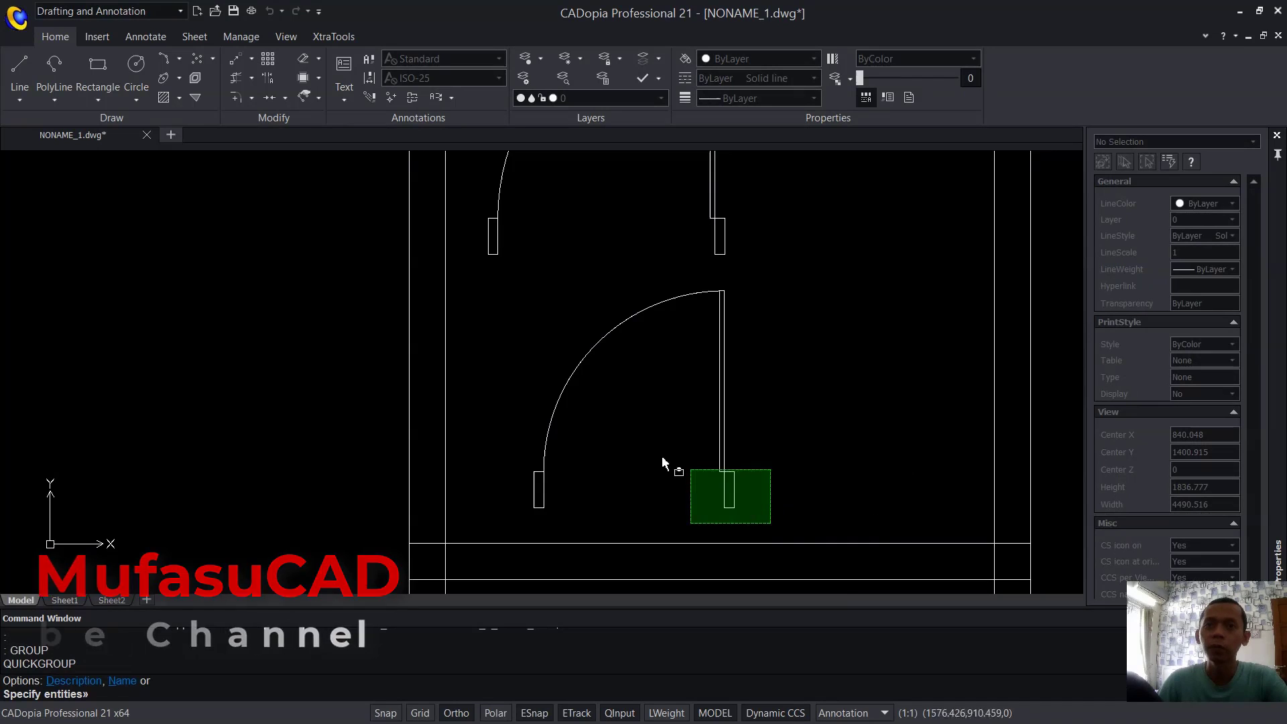
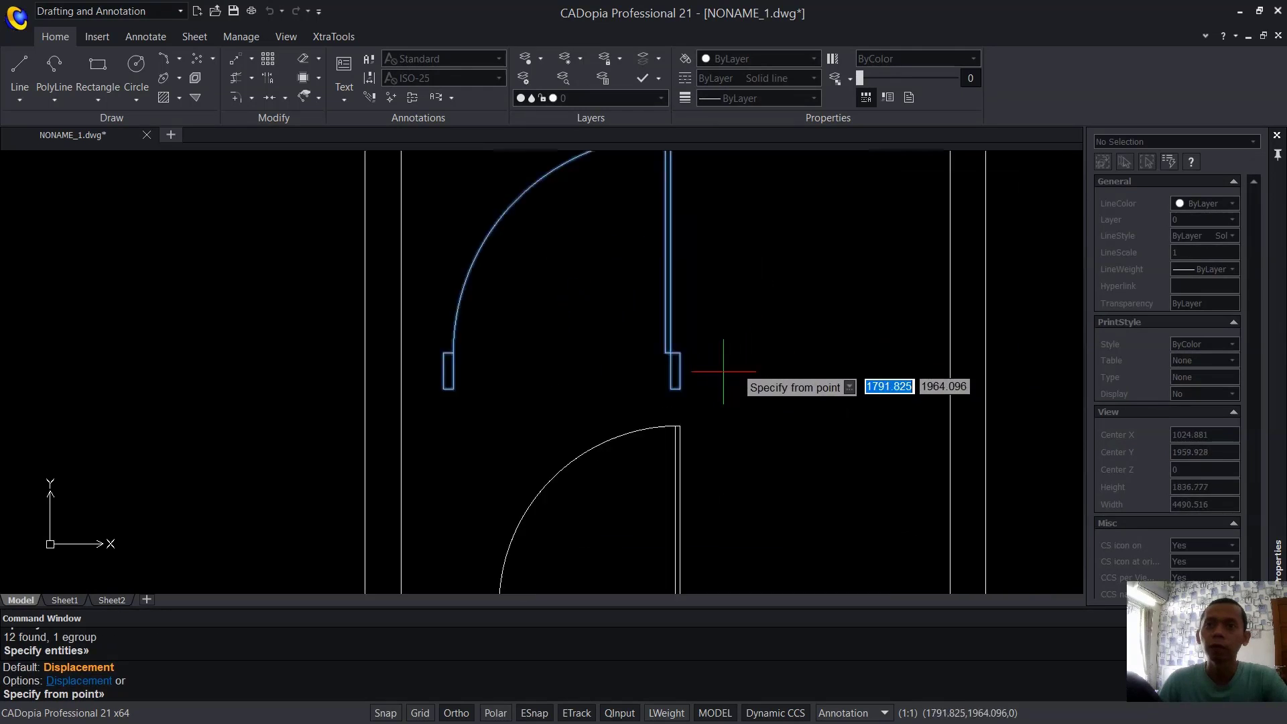
Move the 900 door by its right frame's upper-right corner to the lower-right inner corner of the lower-left room.
{"action": "left_click", "coordinate": [668, 348]}
{"action": "scroll", "coordinate": [785, 373], "scroll_direction": "down", "scroll_amount": 4}
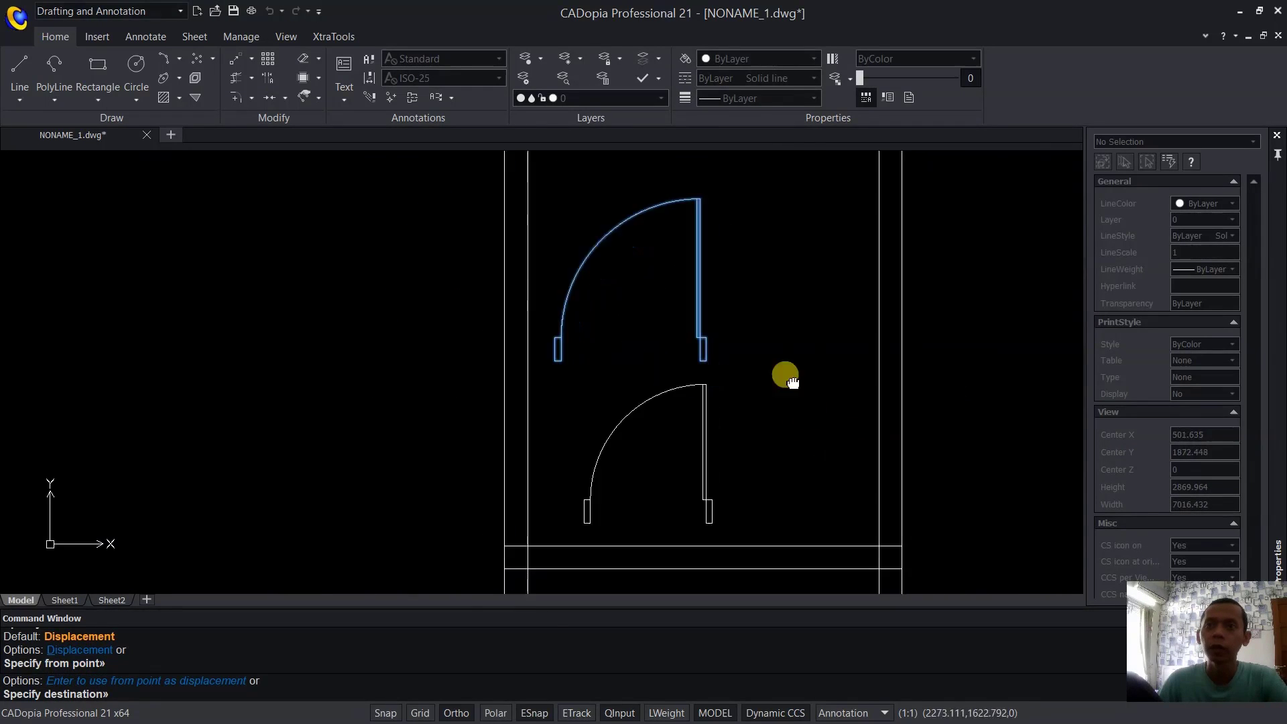
{"action": "scroll", "coordinate": [777, 456], "scroll_direction": "up", "scroll_amount": 3}
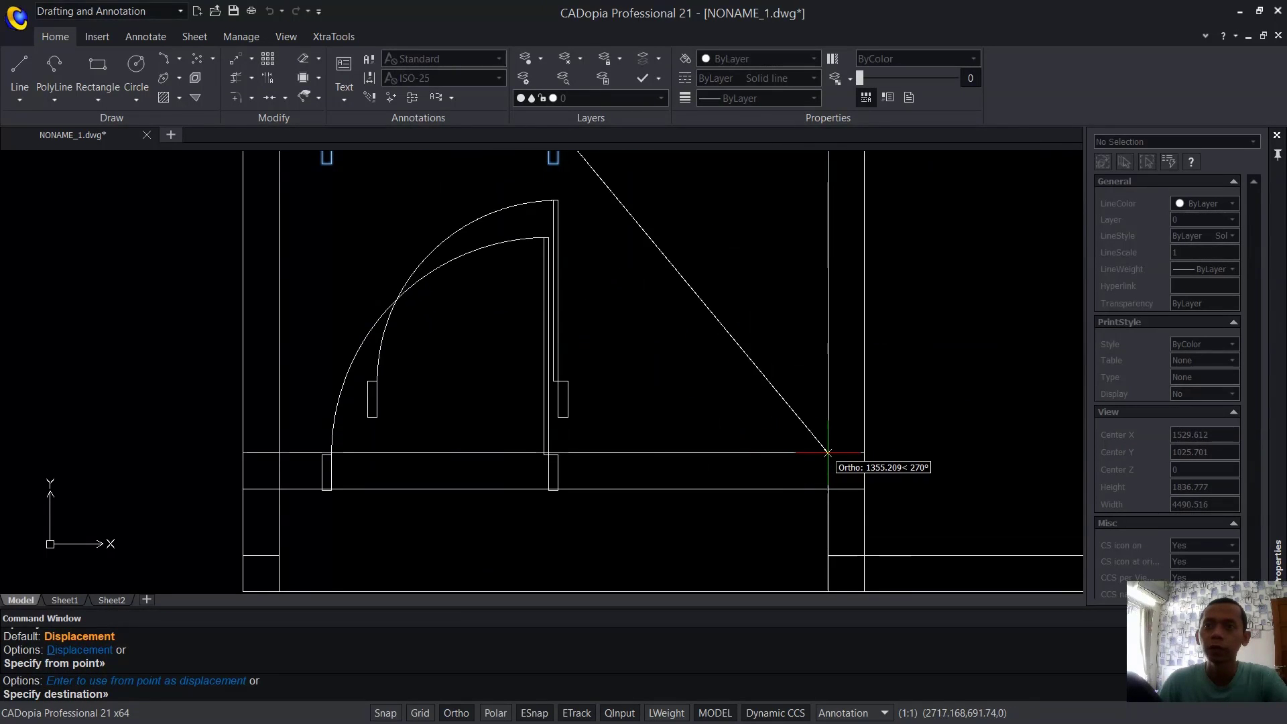
{"action": "left_click", "coordinate": [827, 453]}
Copy the 900 door from its right frame's upper-right corner to the lower-right inner corner of the upper-left room.
{"action": "scroll", "coordinate": [735, 273], "scroll_direction": "down", "scroll_amount": 4}
{"action": "type", "text": "CO"}
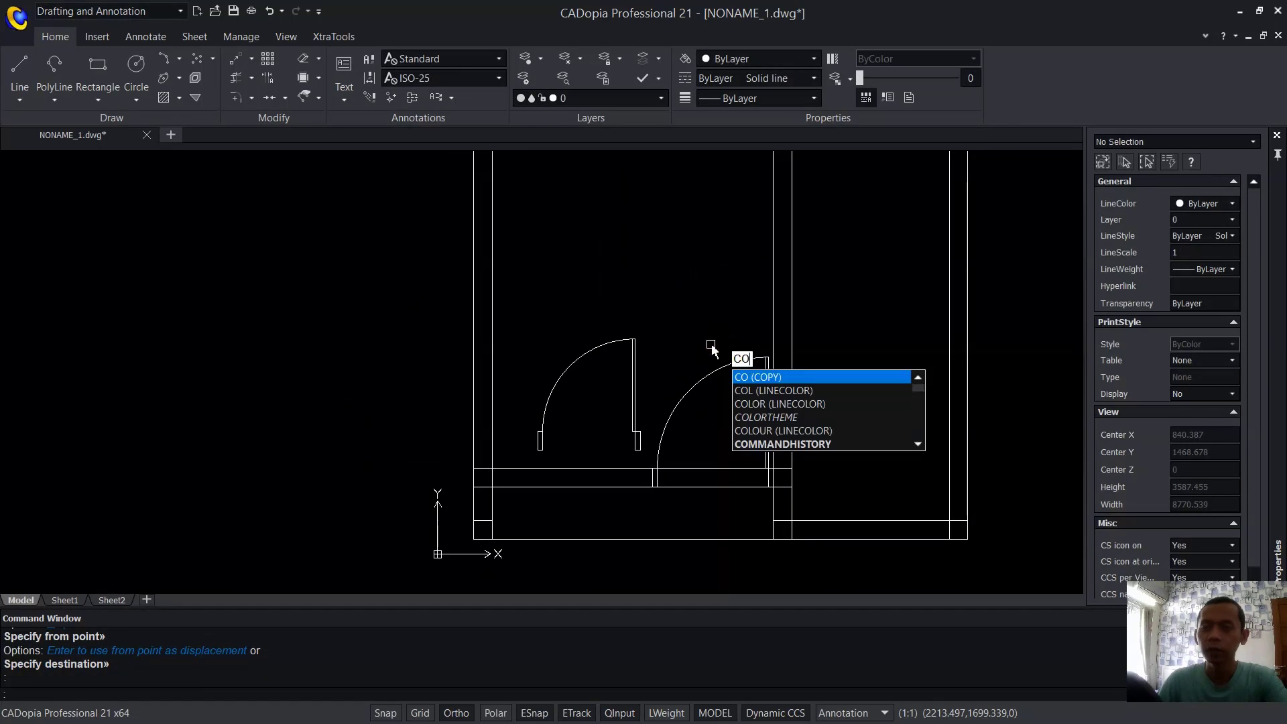
{"action": "key", "text": "Return"}
{"action": "left_click", "coordinate": [752, 373]}
{"action": "key", "text": "Return"}
{"action": "scroll", "coordinate": [759, 458], "scroll_direction": "up", "scroll_amount": 4}
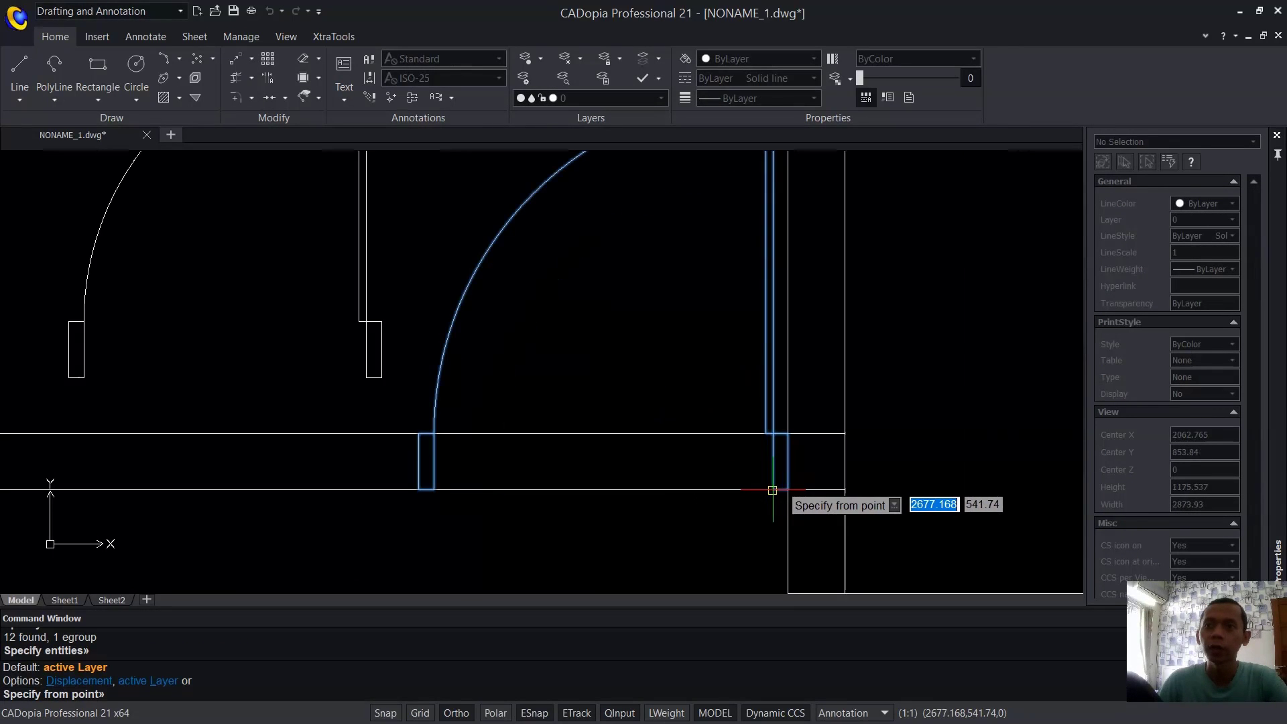
{"action": "left_click", "coordinate": [784, 434]}
{"action": "scroll", "coordinate": [793, 431], "scroll_direction": "down", "scroll_amount": 4}
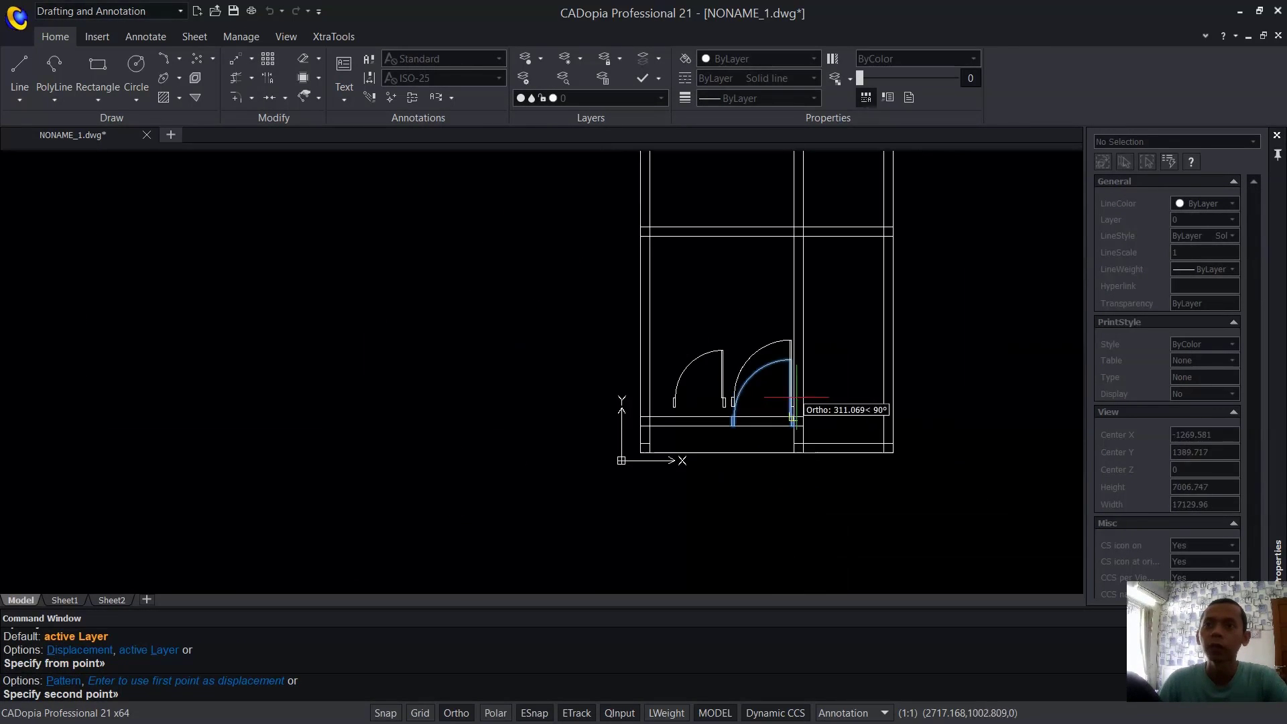
{"action": "middle_click_drag", "start_coordinate": [798, 402], "coordinate": [764, 359]}
{"action": "scroll", "coordinate": [764, 359], "scroll_direction": "up", "scroll_amount": 4}
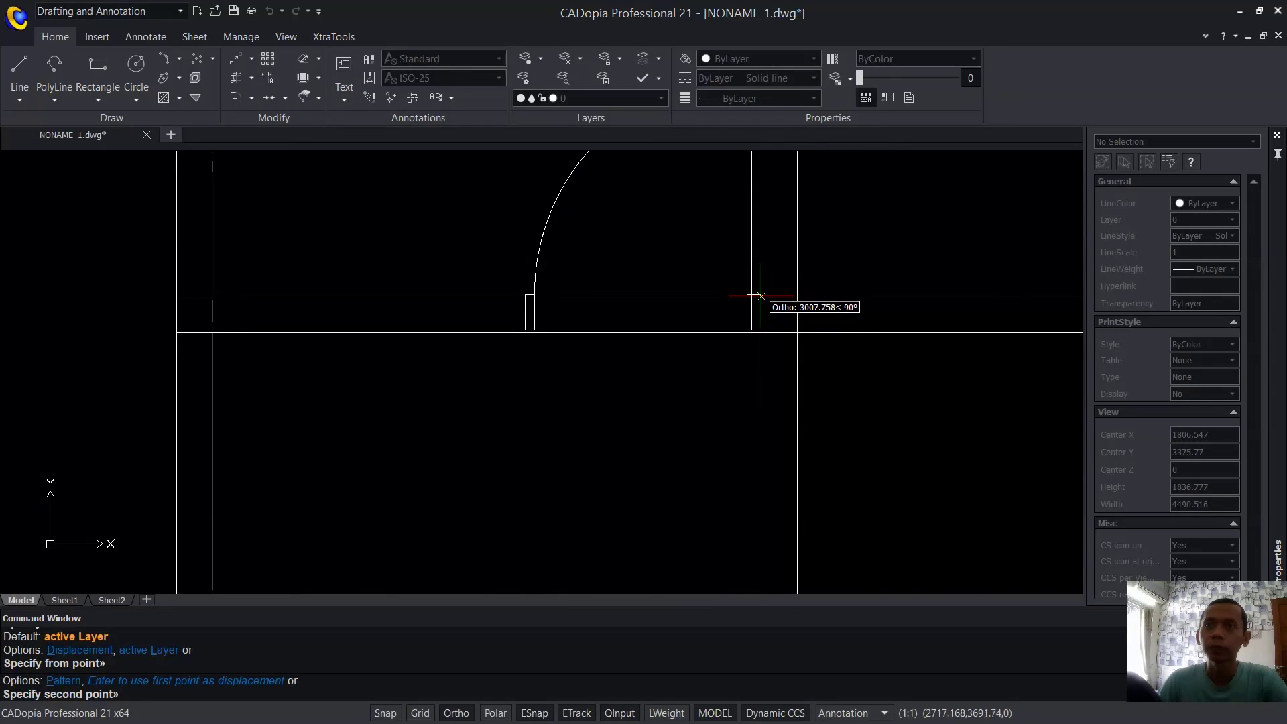
{"action": "left_click", "coordinate": [760, 295]}
{"action": "key", "text": "Escape"}
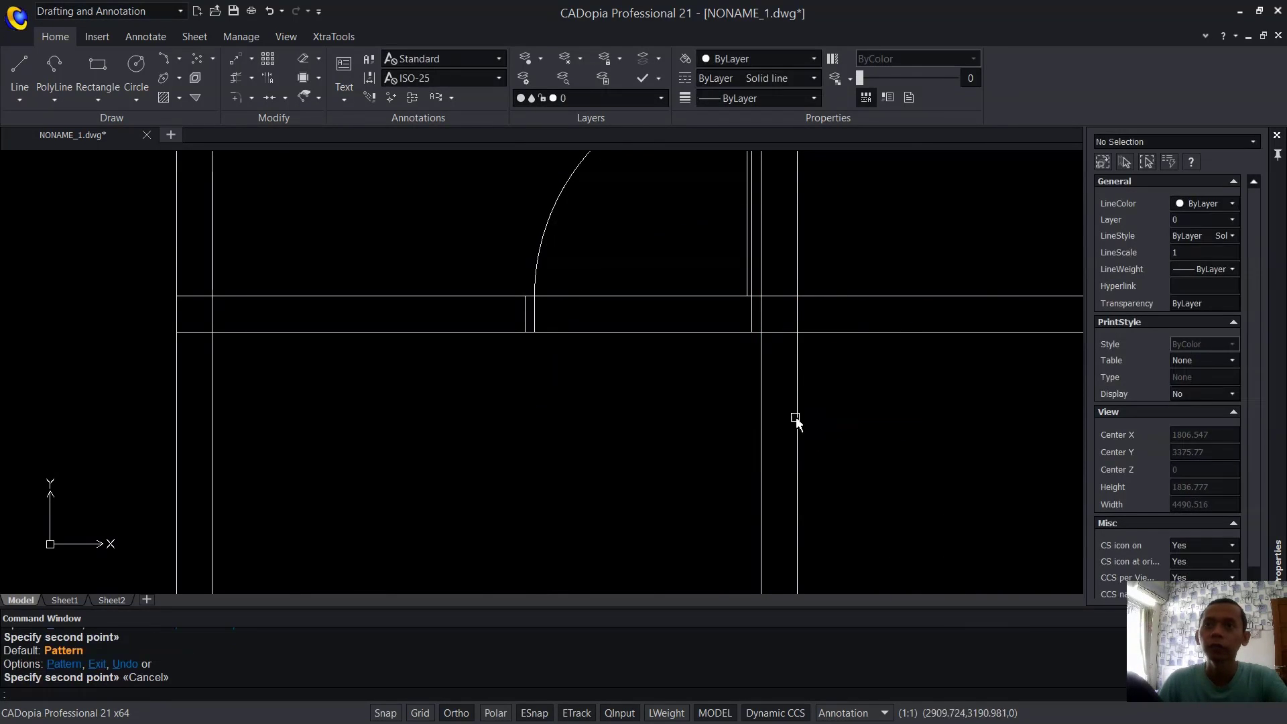
Draw a 150 long horizontal line across the vertical partition, level with the lower edge of the middle horizontal partition.
{"action": "middle_click_drag", "start_coordinate": [843, 400], "coordinate": [803, 349]}
{"action": "type", "text": "L"}
{"action": "key", "text": "Return"}
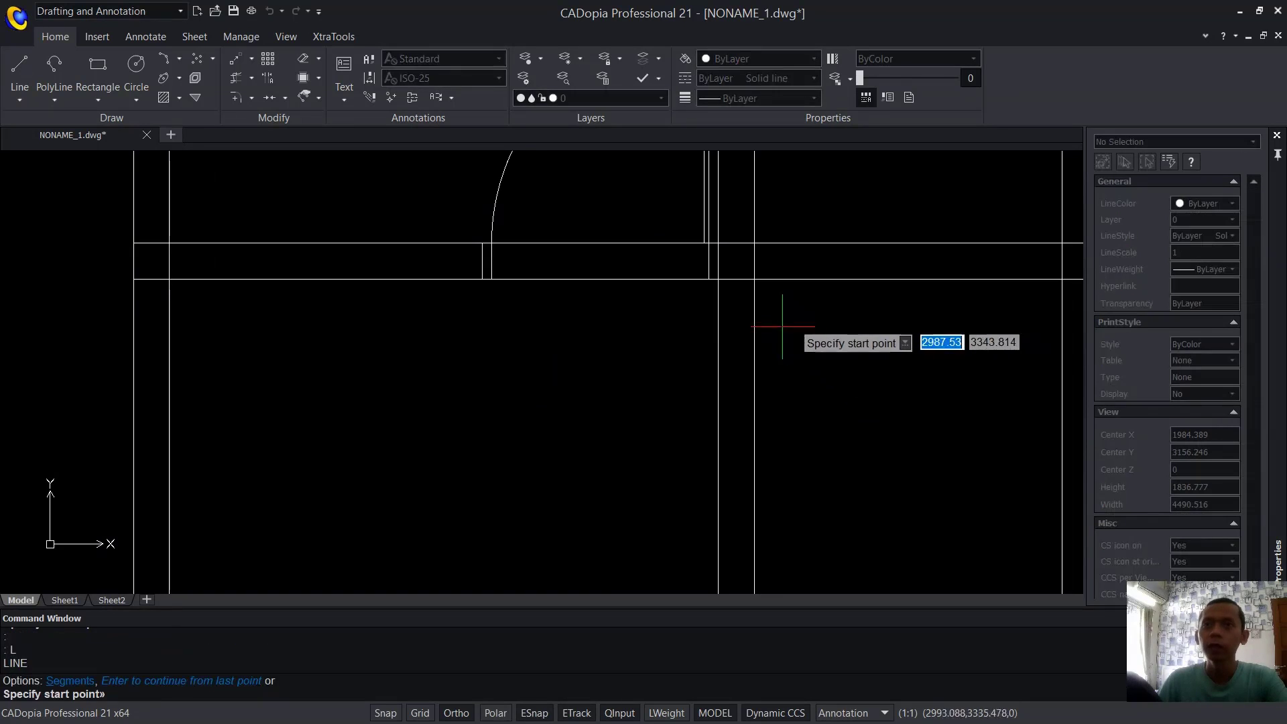
{"action": "left_click", "coordinate": [755, 279]}
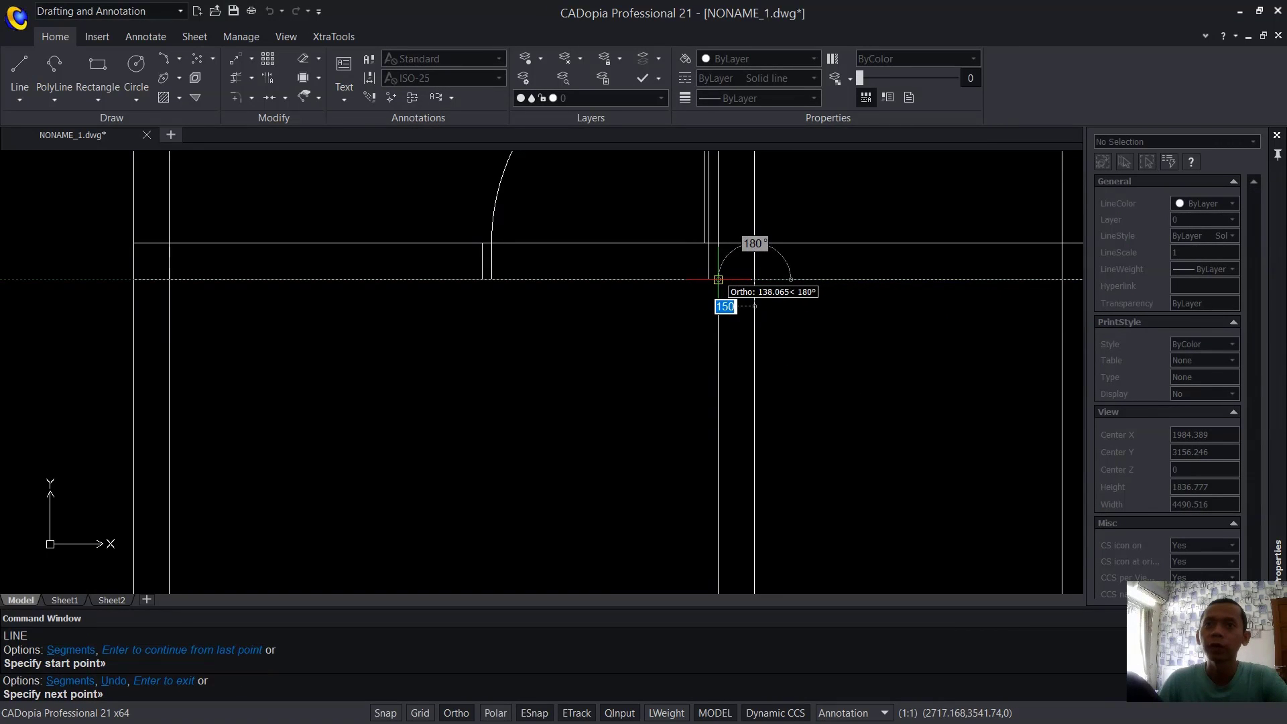
{"action": "key", "text": "Return"}
{"action": "key", "text": "Return"}
Move the short cross line straight down by 1000 along the vertical partition.
{"action": "middle_click_drag", "start_coordinate": [825, 394], "coordinate": [826, 325]}
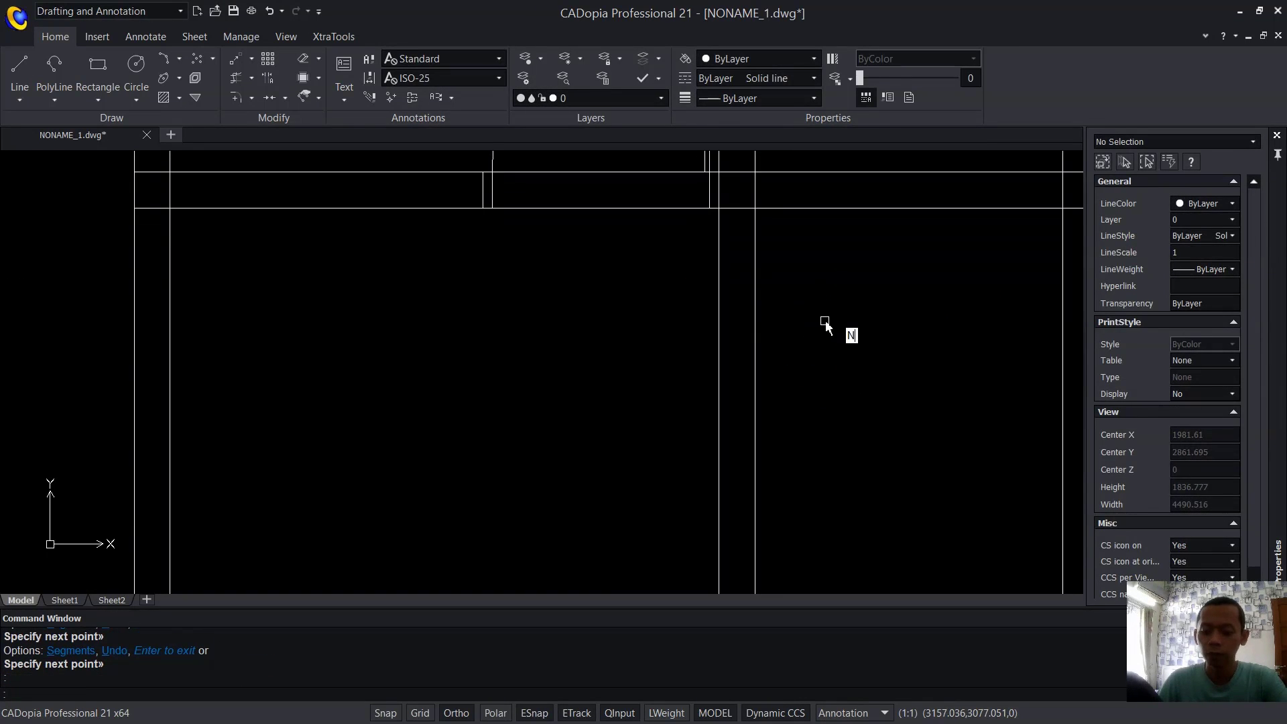
{"action": "type", "text": "M"}
{"action": "key", "text": "Return"}
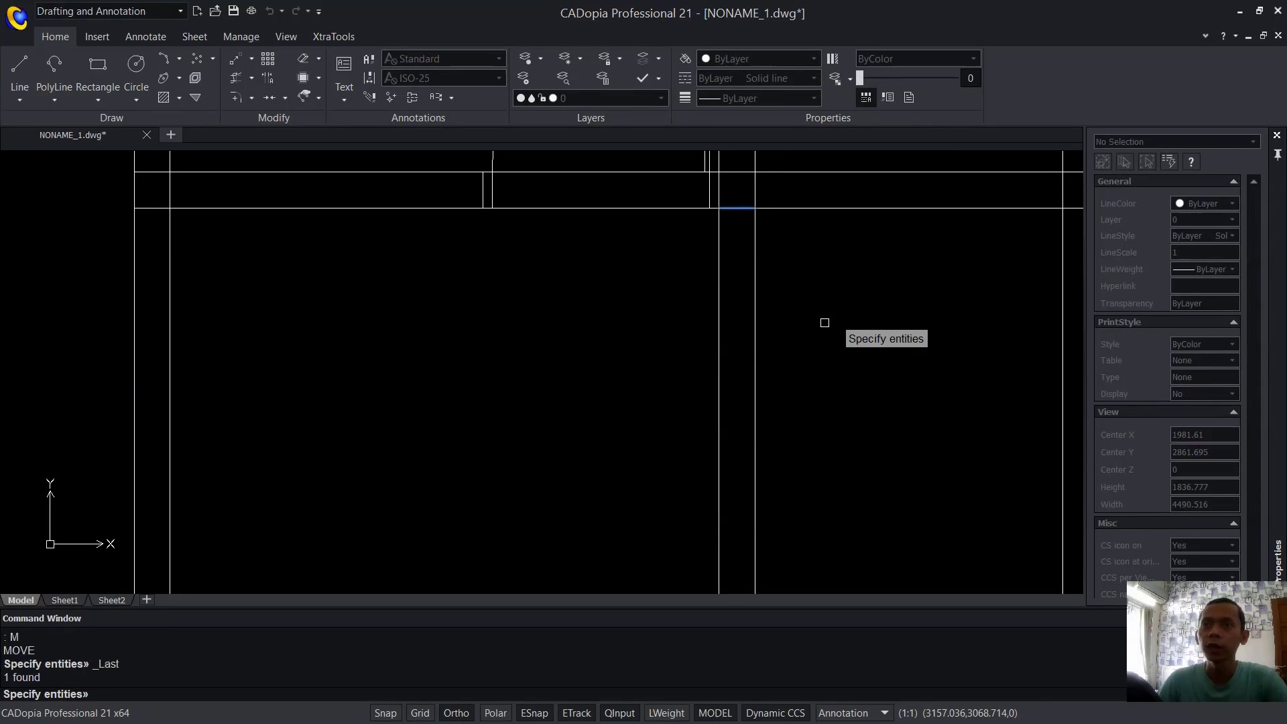
{"action": "key", "text": "Return"}
{"action": "left_click", "coordinate": [862, 268]}
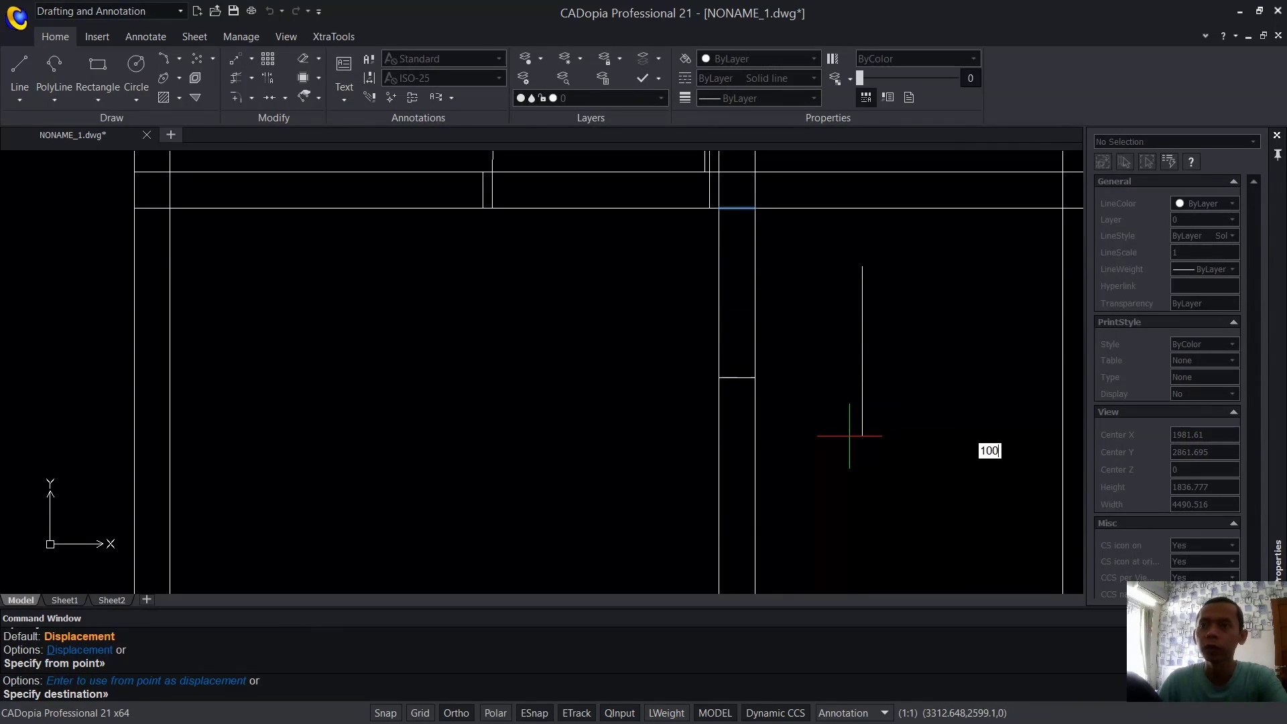
{"action": "key", "text": "Return"}
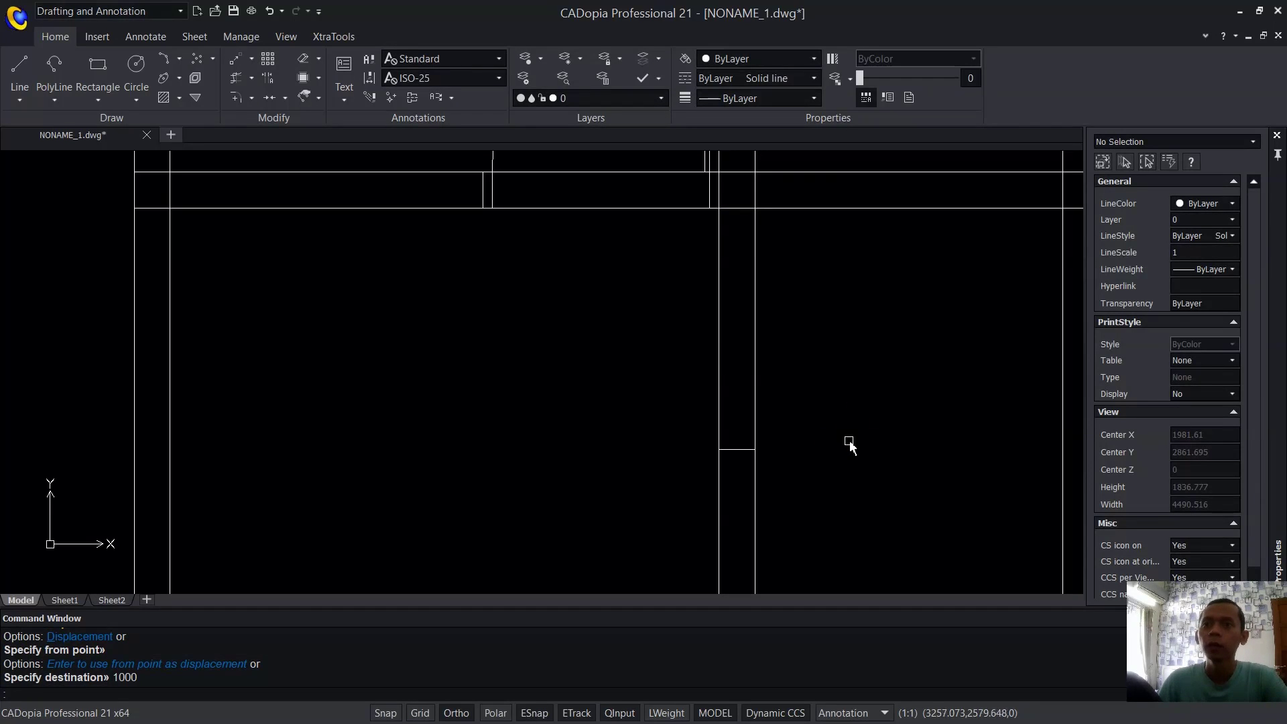
Trim both edges of the vertical partition between the middle horizontal partition and the short cross line to open a passage.
{"action": "key", "text": "Return"}
{"action": "key", "text": "Return"}
{"action": "left_click", "coordinate": [862, 305]}
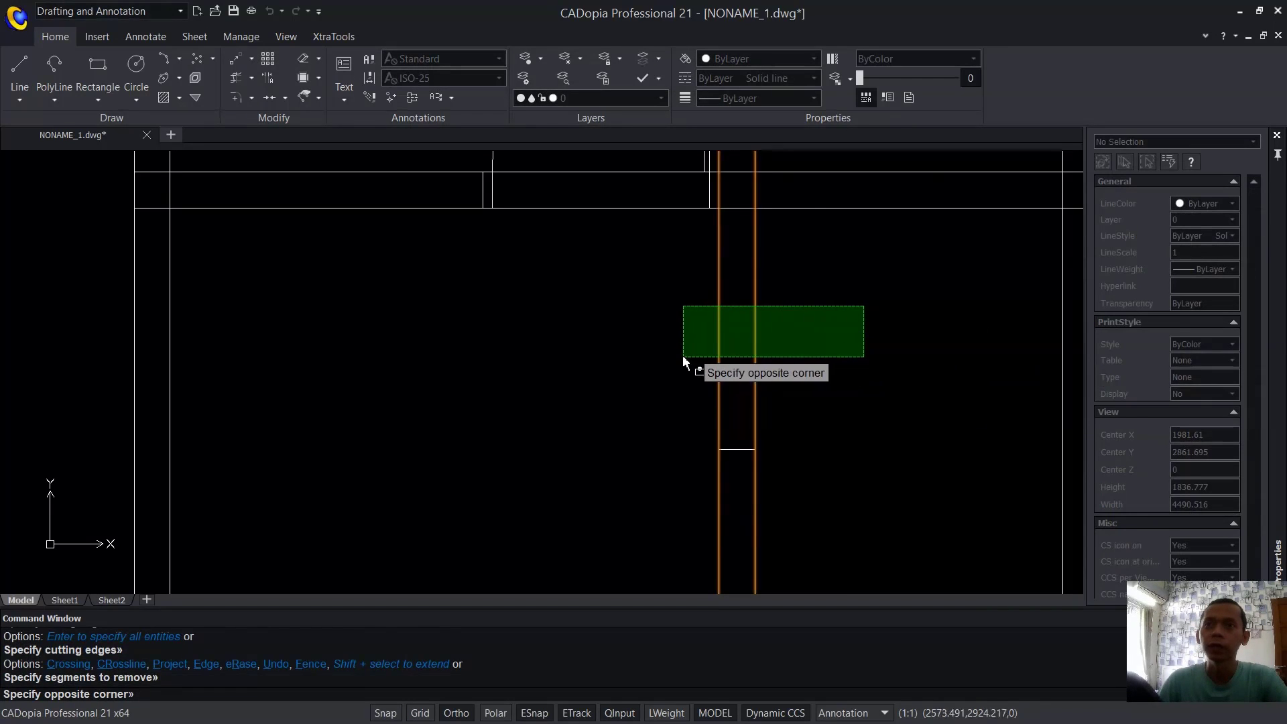
{"action": "left_click", "coordinate": [680, 356]}
{"action": "scroll", "coordinate": [878, 358], "scroll_direction": "down", "scroll_amount": 2}
{"action": "scroll", "coordinate": [879, 358], "scroll_direction": "down", "scroll_amount": 1}
{"action": "middle_click_drag", "start_coordinate": [854, 482], "coordinate": [848, 347]}
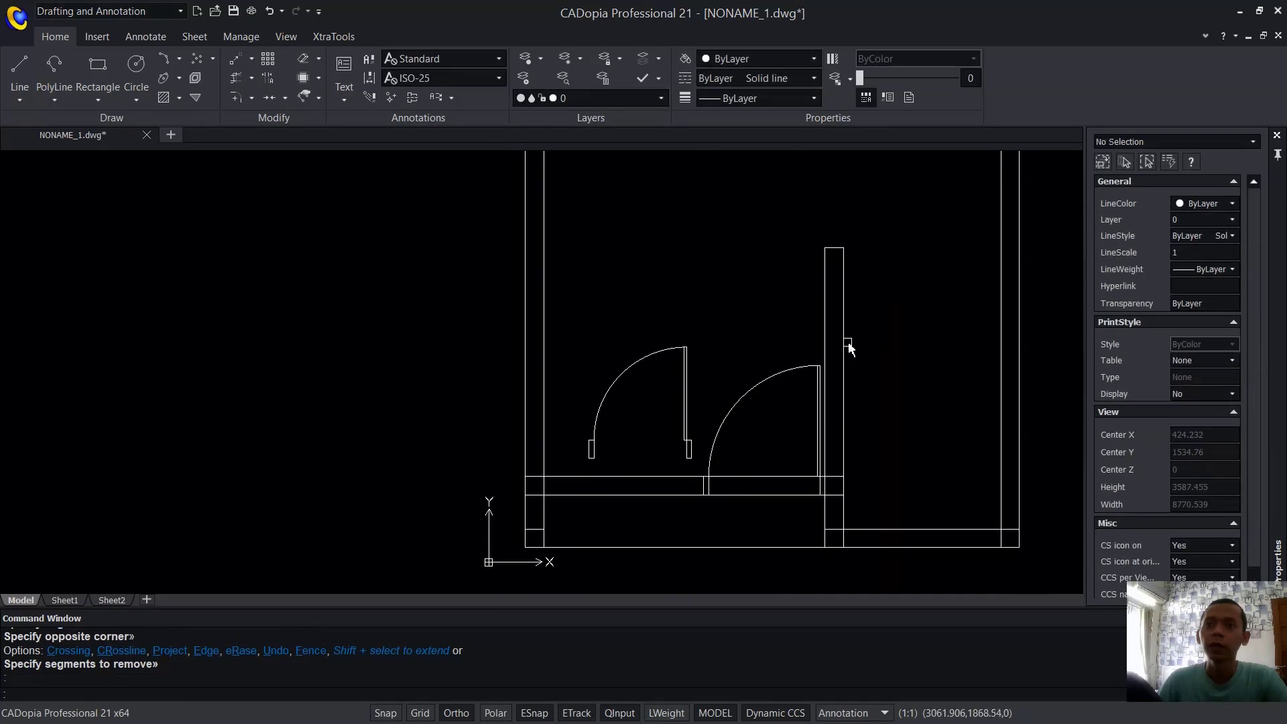
Copy the 750 door from its right frame's upper-right corner to the lower-left inner corner of the upper-right room.
{"action": "key", "text": "Return"}
{"action": "left_click", "coordinate": [719, 333]}
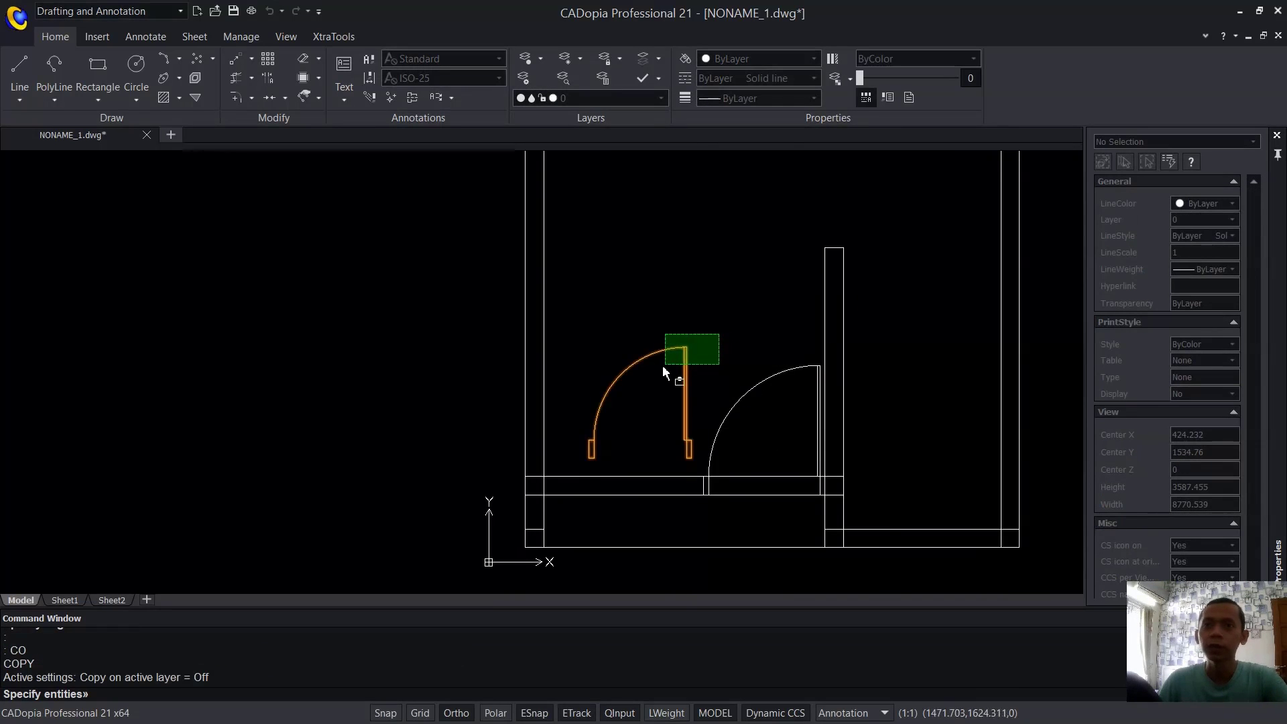
{"action": "left_click", "coordinate": [650, 375]}
{"action": "key", "text": "Return"}
{"action": "scroll", "coordinate": [704, 406], "scroll_direction": "up", "scroll_amount": 2}
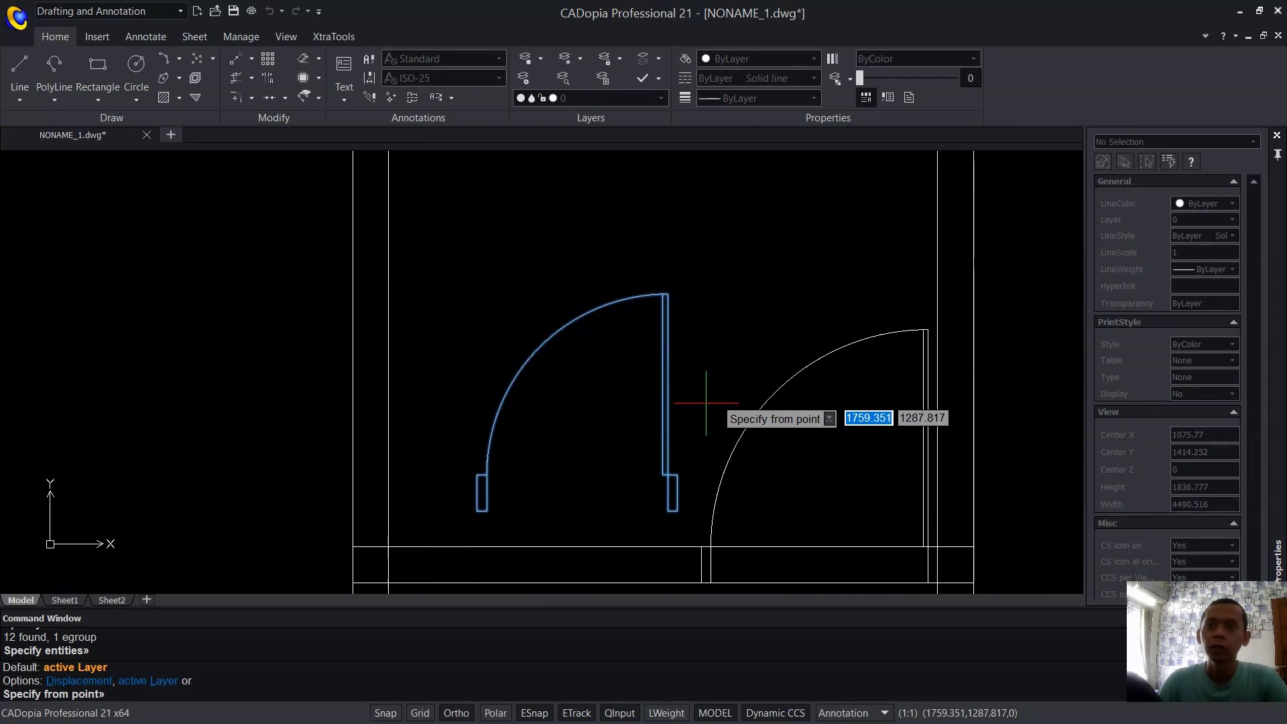
{"action": "left_click", "coordinate": [671, 475]}
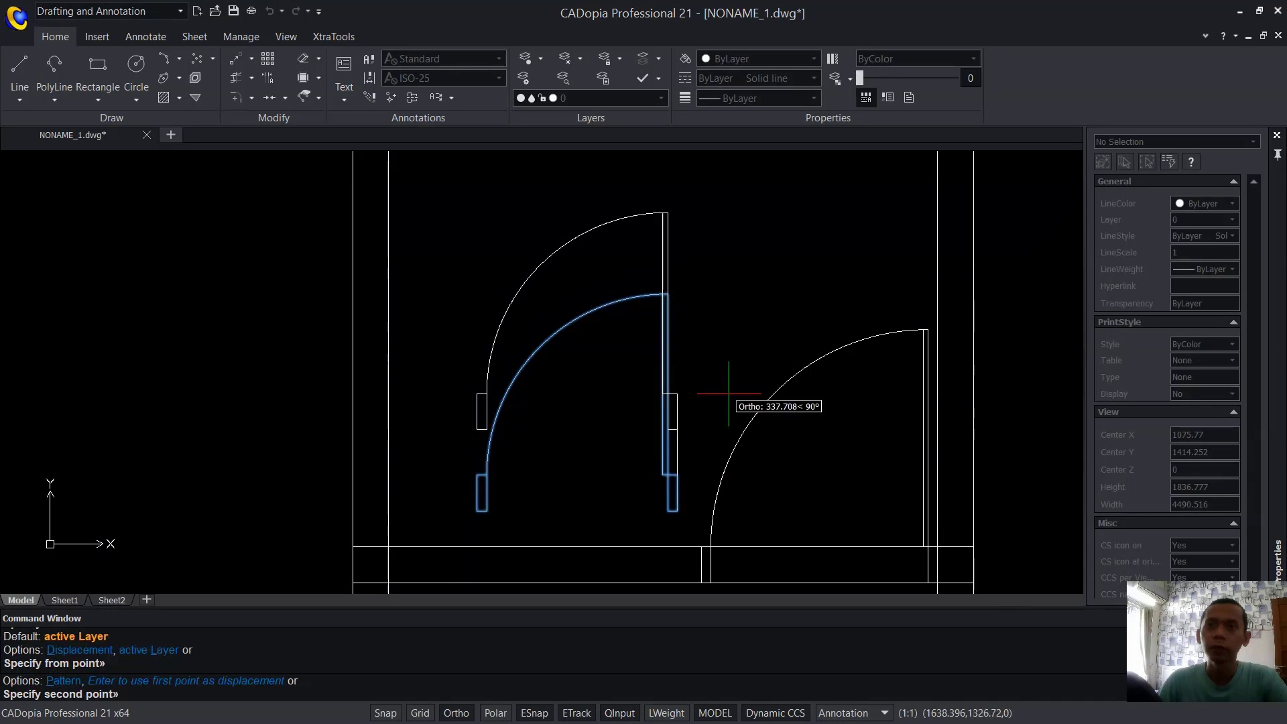
{"action": "scroll", "coordinate": [723, 463], "scroll_direction": "down", "scroll_amount": 2}
{"action": "middle_click_drag", "start_coordinate": [723, 452], "coordinate": [690, 515]}
{"action": "scroll", "coordinate": [697, 374], "scroll_direction": "up", "scroll_amount": 3}
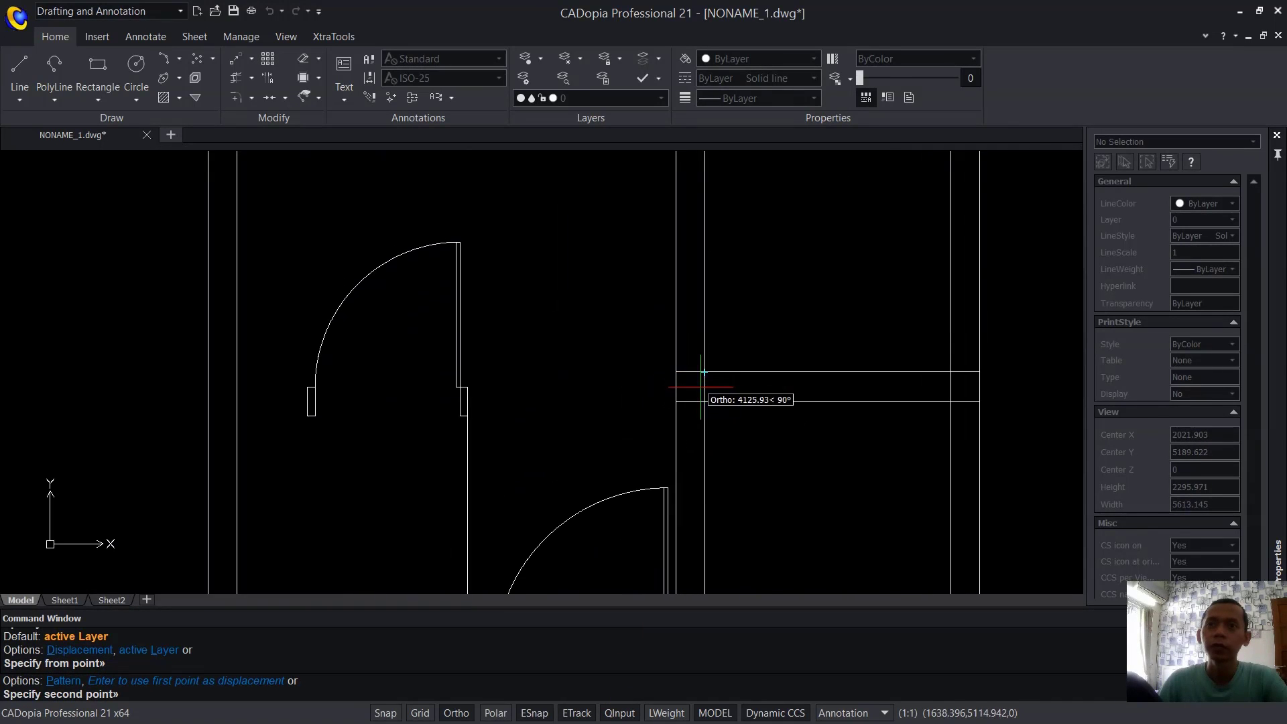
{"action": "left_click", "coordinate": [697, 372]}
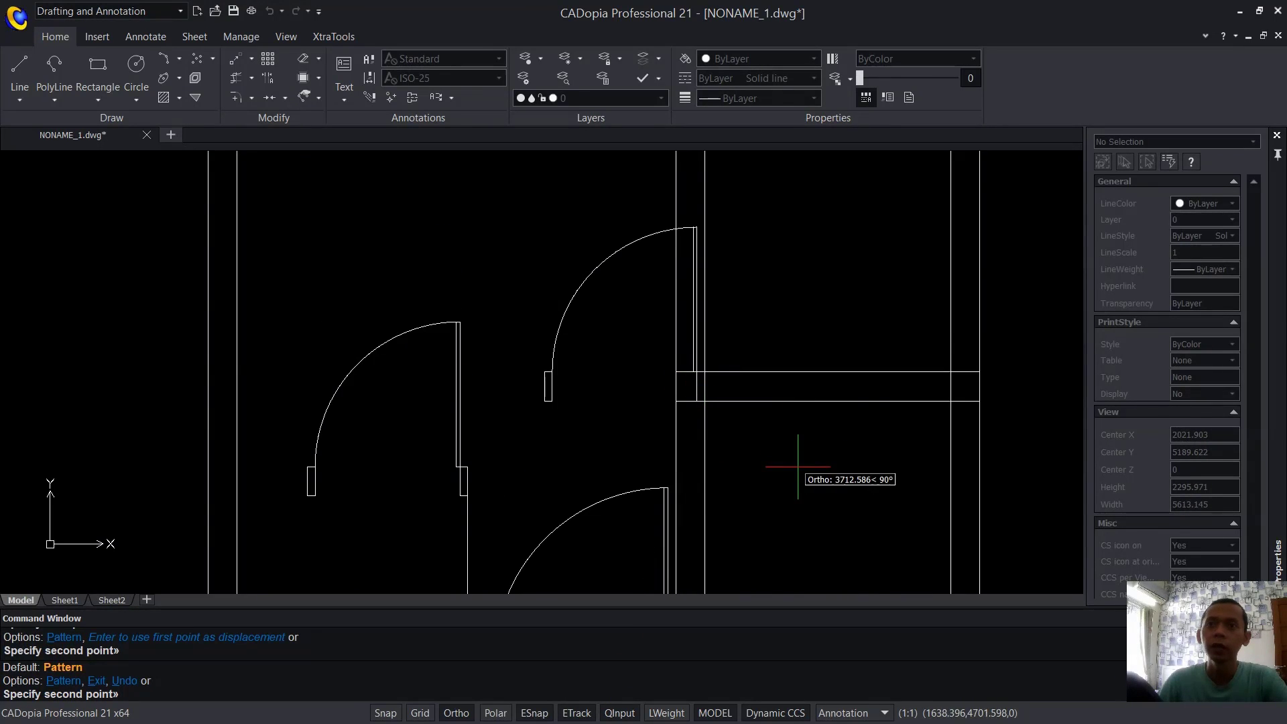
{"action": "key", "text": "Escape"}
Rotate the copied 750 door by 270 degrees about its right frame's upper-right corner so it sits in the vertical partition.
{"action": "type", "text": "R"}
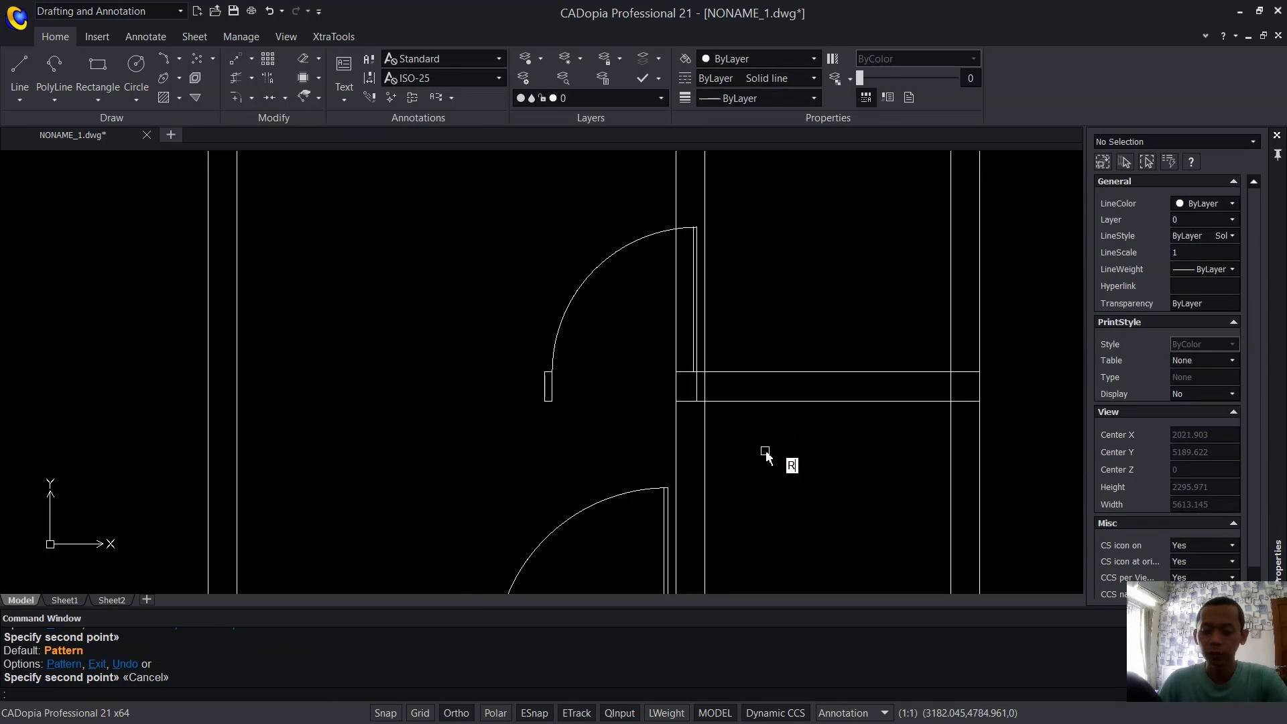
{"action": "type", "text": "O"}
{"action": "key", "text": "Return"}
{"action": "left_click", "coordinate": [581, 296]}
{"action": "key", "text": "Return"}
{"action": "scroll", "coordinate": [716, 352], "scroll_direction": "up", "scroll_amount": 3}
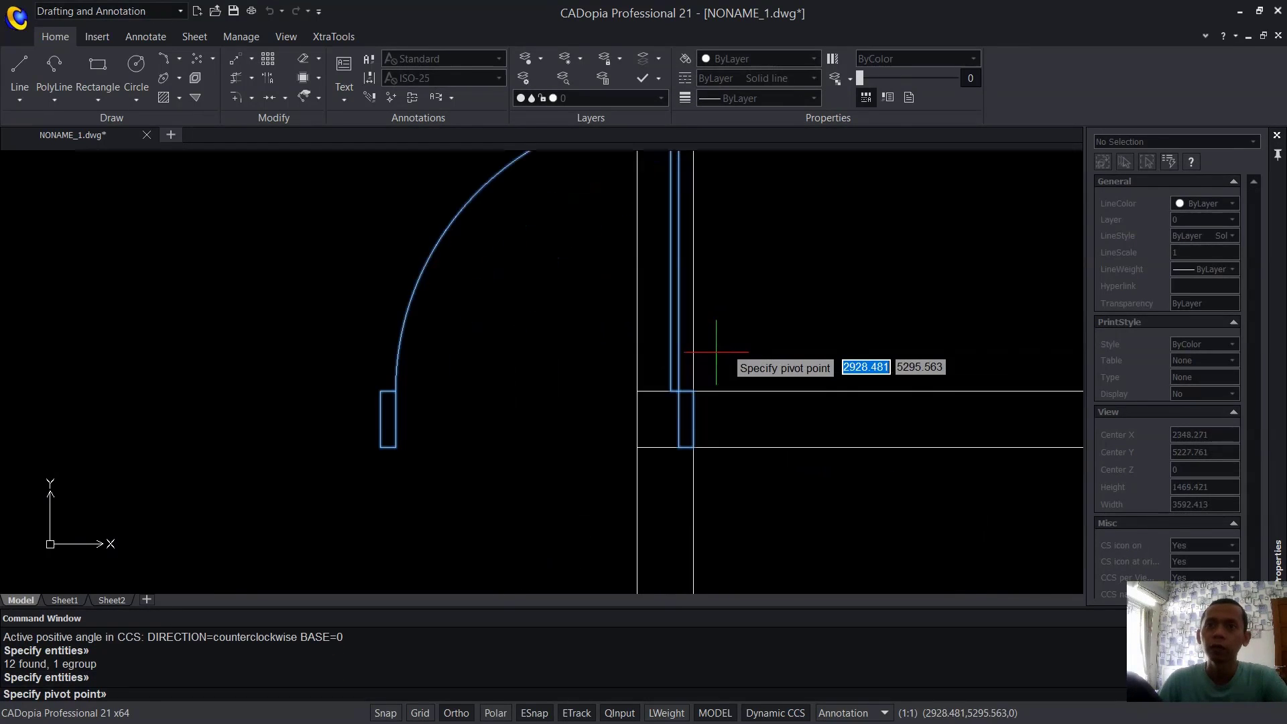
{"action": "left_click", "coordinate": [693, 391]}
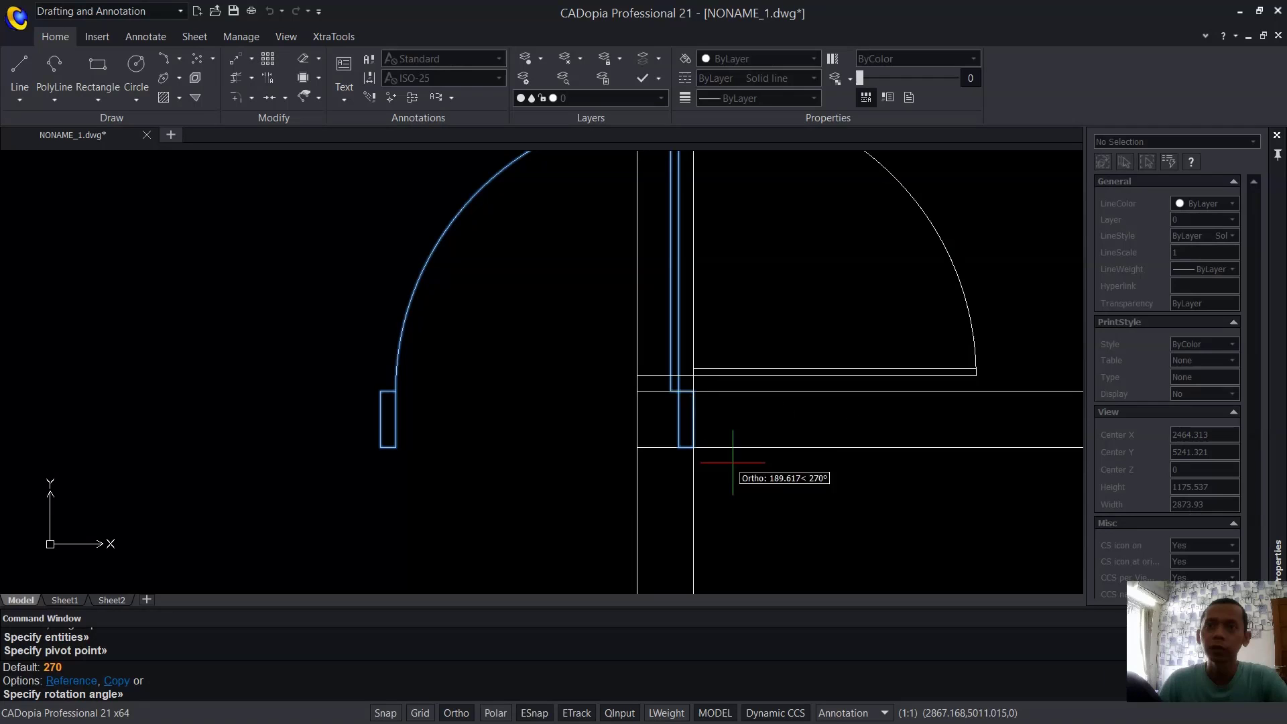
{"action": "left_click", "coordinate": [716, 500]}
{"action": "scroll", "coordinate": [711, 505], "scroll_direction": "down", "scroll_amount": 5}
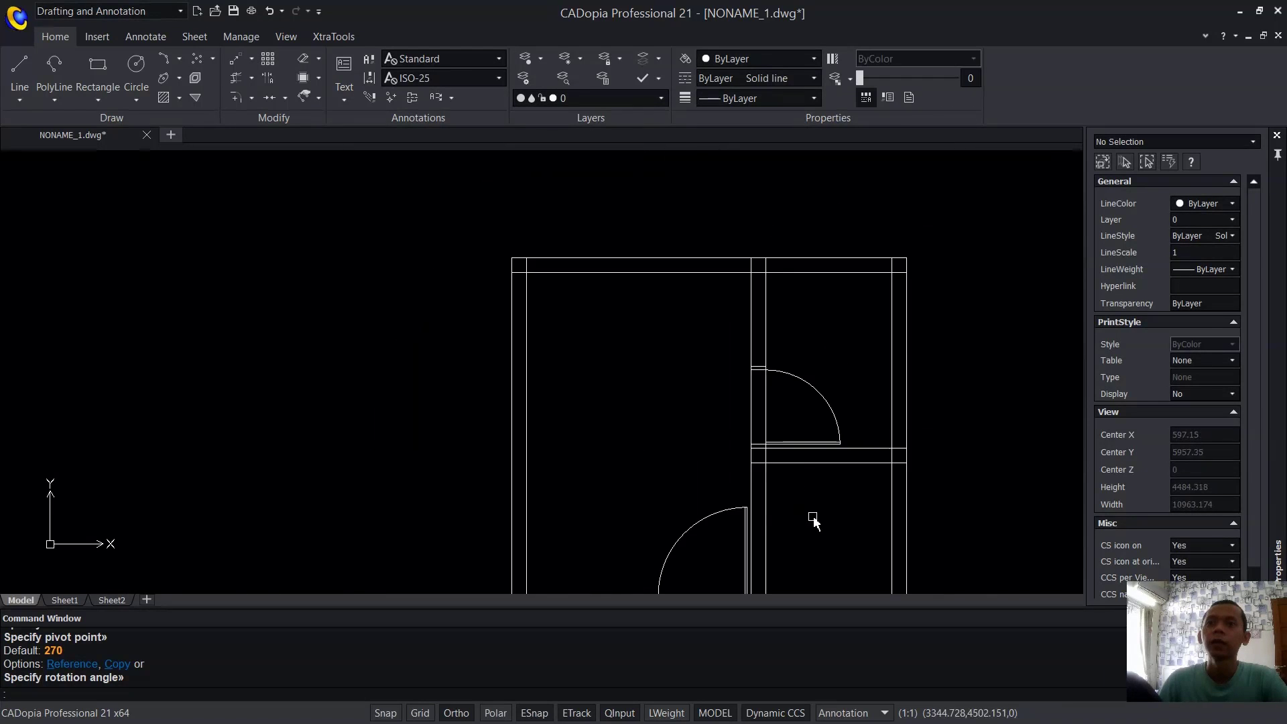
Move the original 750 door out of the lower-left room to the open area beside the passage.
{"action": "middle_click_drag", "start_coordinate": [742, 473], "coordinate": [794, 329]}
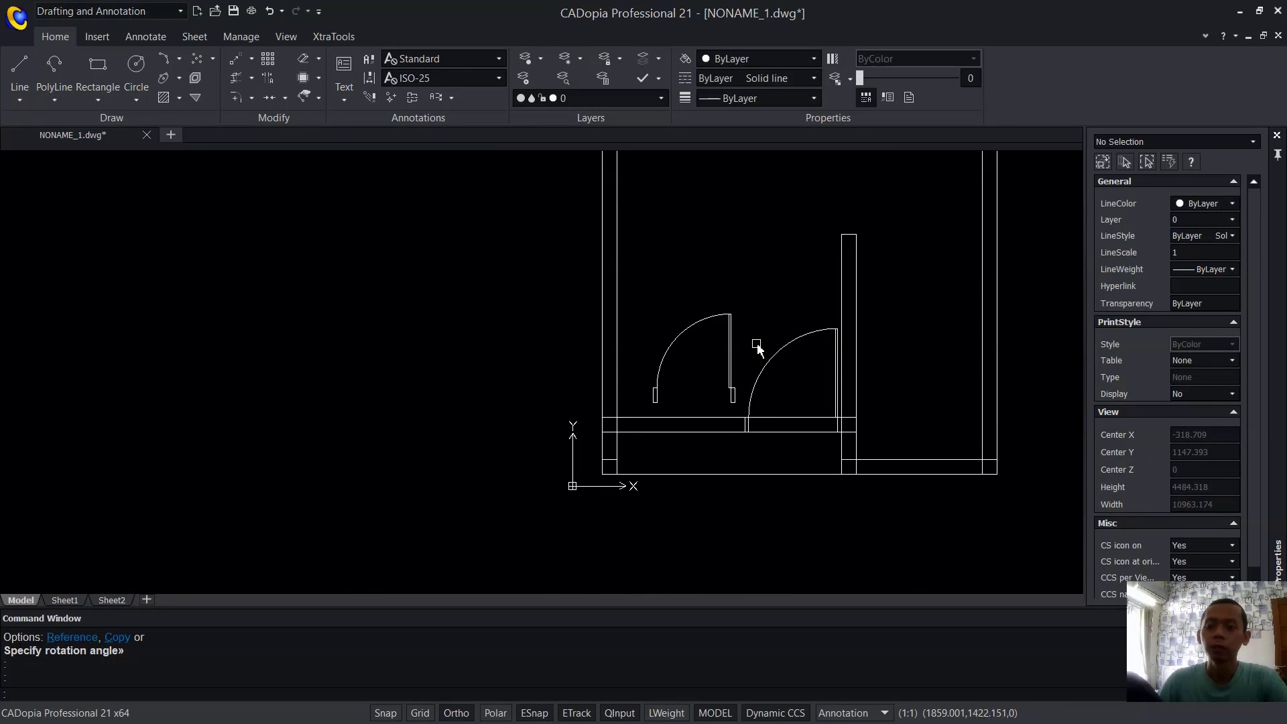
{"action": "key", "text": "Return"}
{"action": "left_click", "coordinate": [673, 358]}
{"action": "key", "text": "Return"}
{"action": "left_click", "coordinate": [696, 362]}
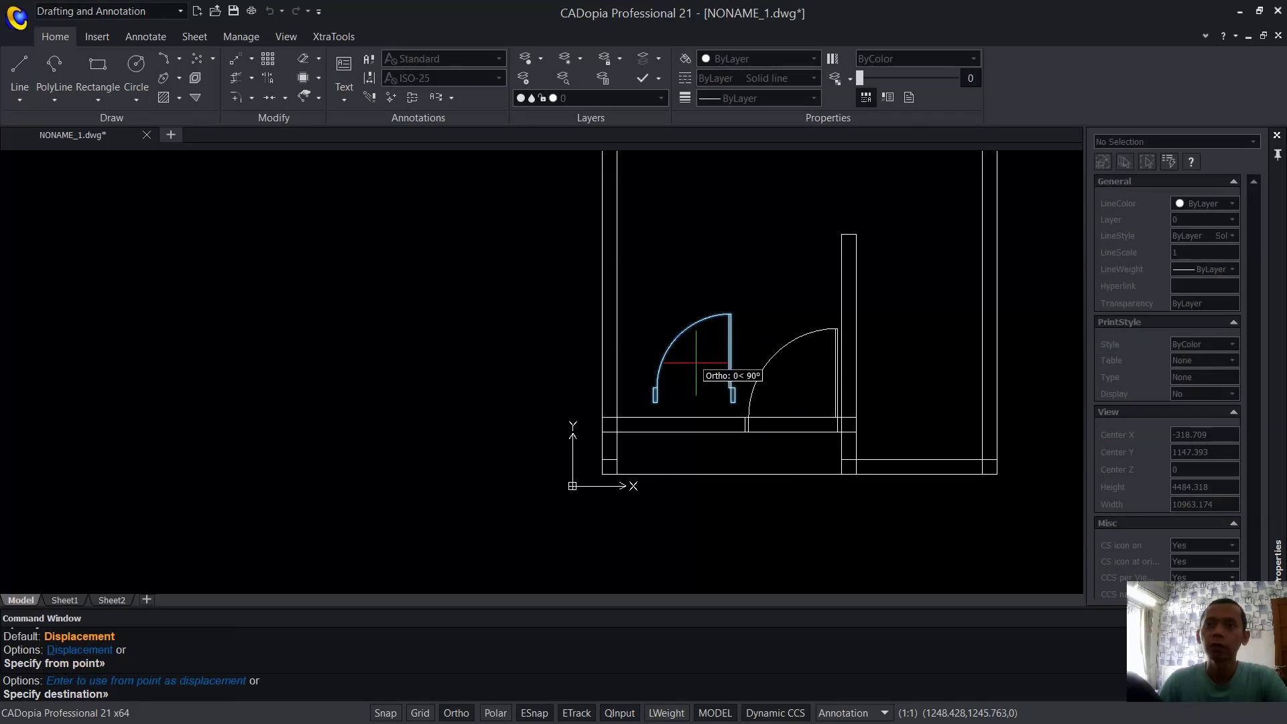
{"action": "middle_click_drag", "start_coordinate": [789, 322], "coordinate": [859, 420], "text": "shift"}
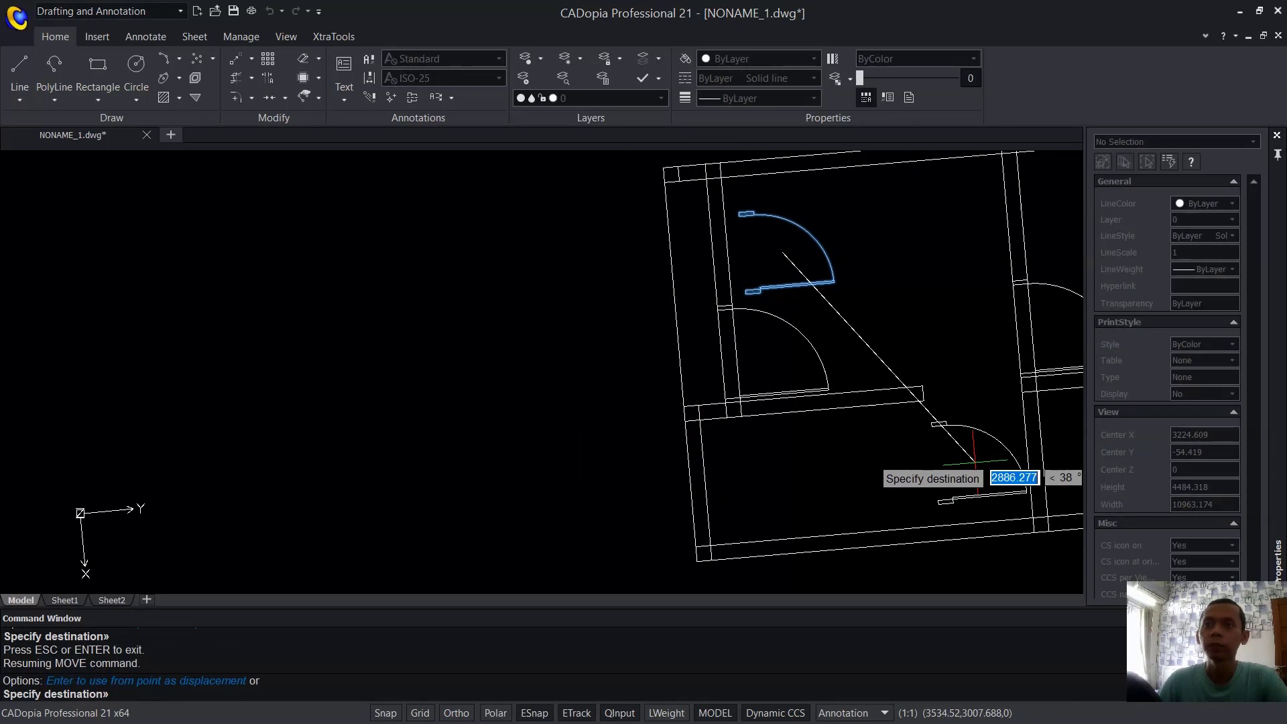
{"action": "left_click", "coordinate": [946, 461]}
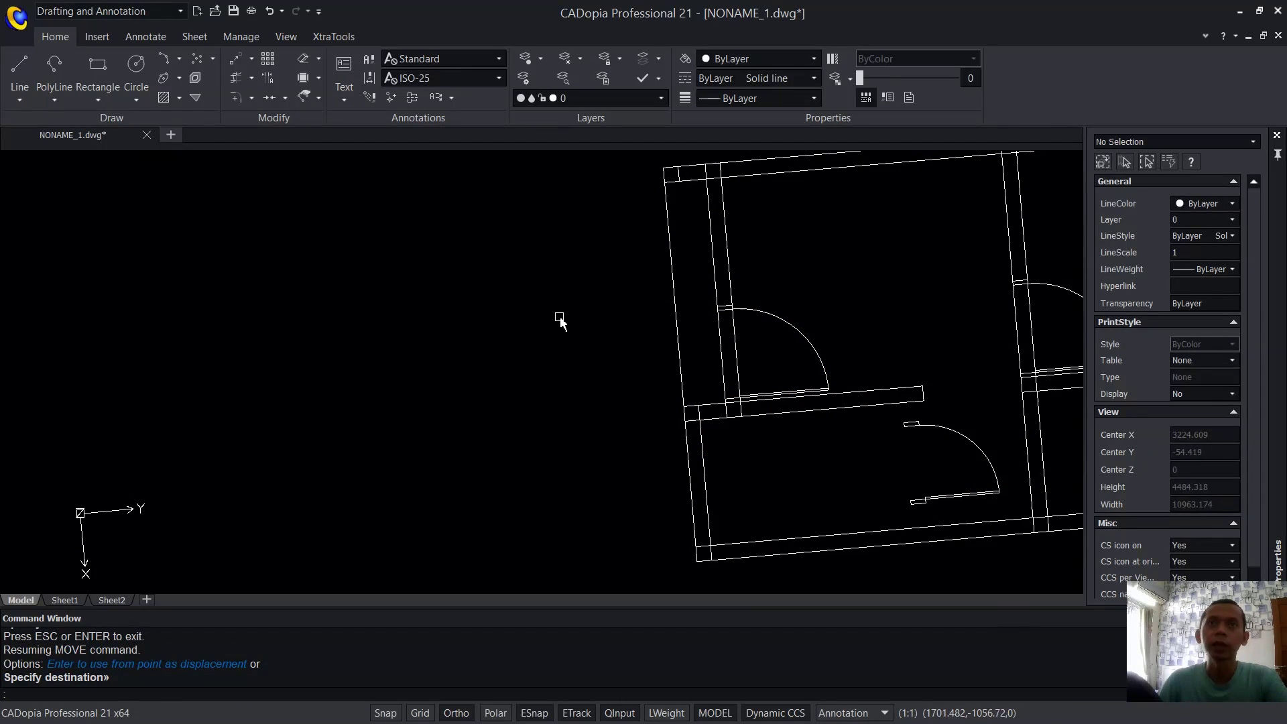
Restore the drawing to the Top view.
{"action": "key", "text": "Escape"}
{"action": "left_click", "coordinate": [287, 37]}
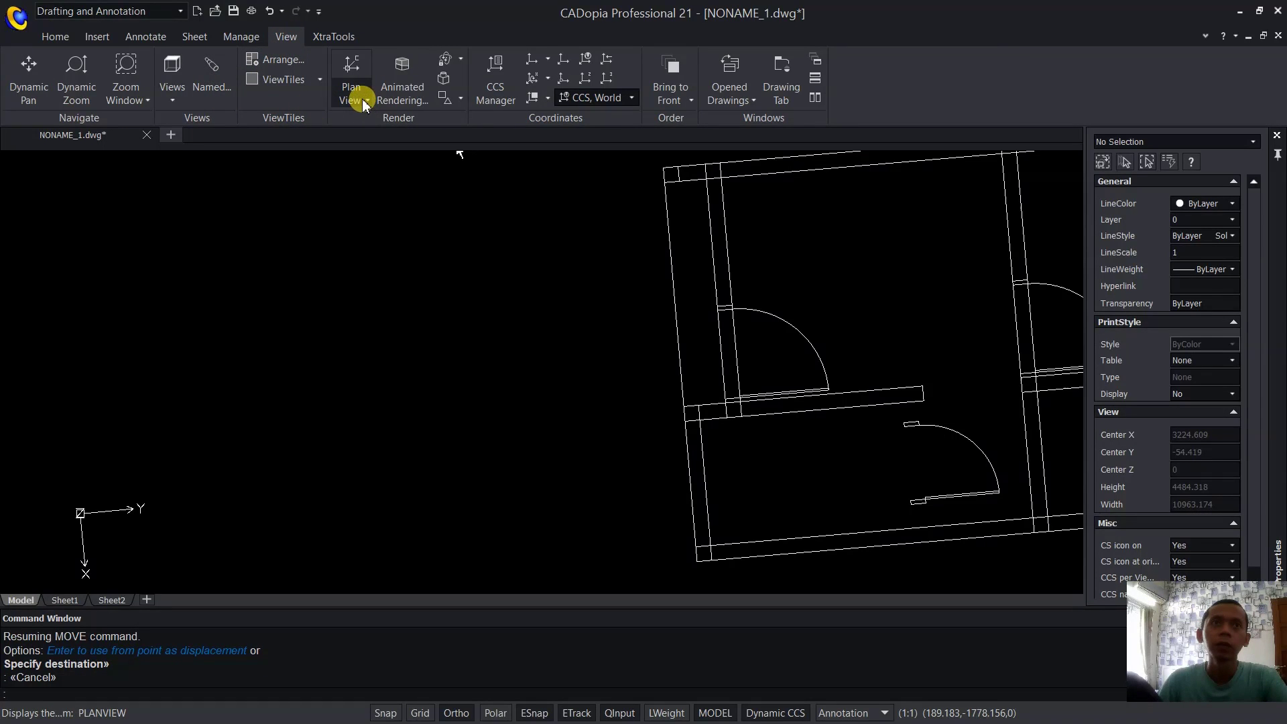
{"action": "left_click", "coordinate": [176, 98]}
{"action": "left_click", "coordinate": [188, 128]}
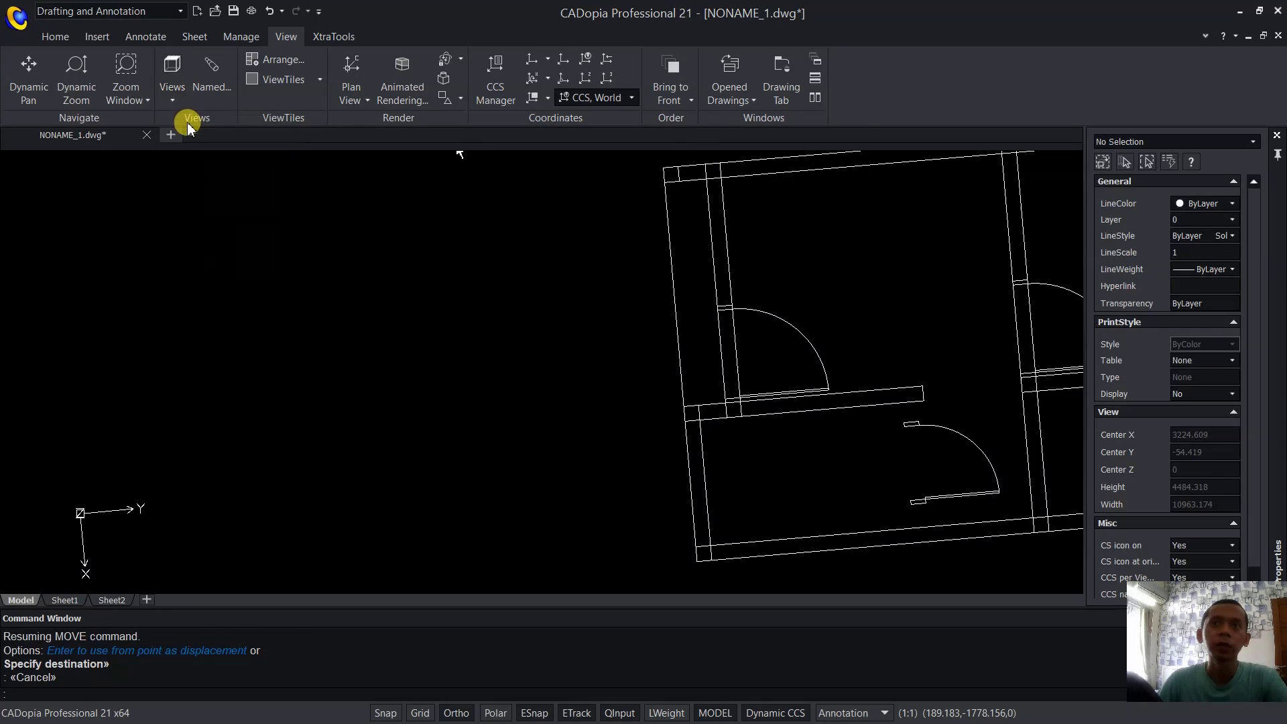
{"action": "scroll", "coordinate": [620, 463], "scroll_direction": "up", "scroll_amount": 5}
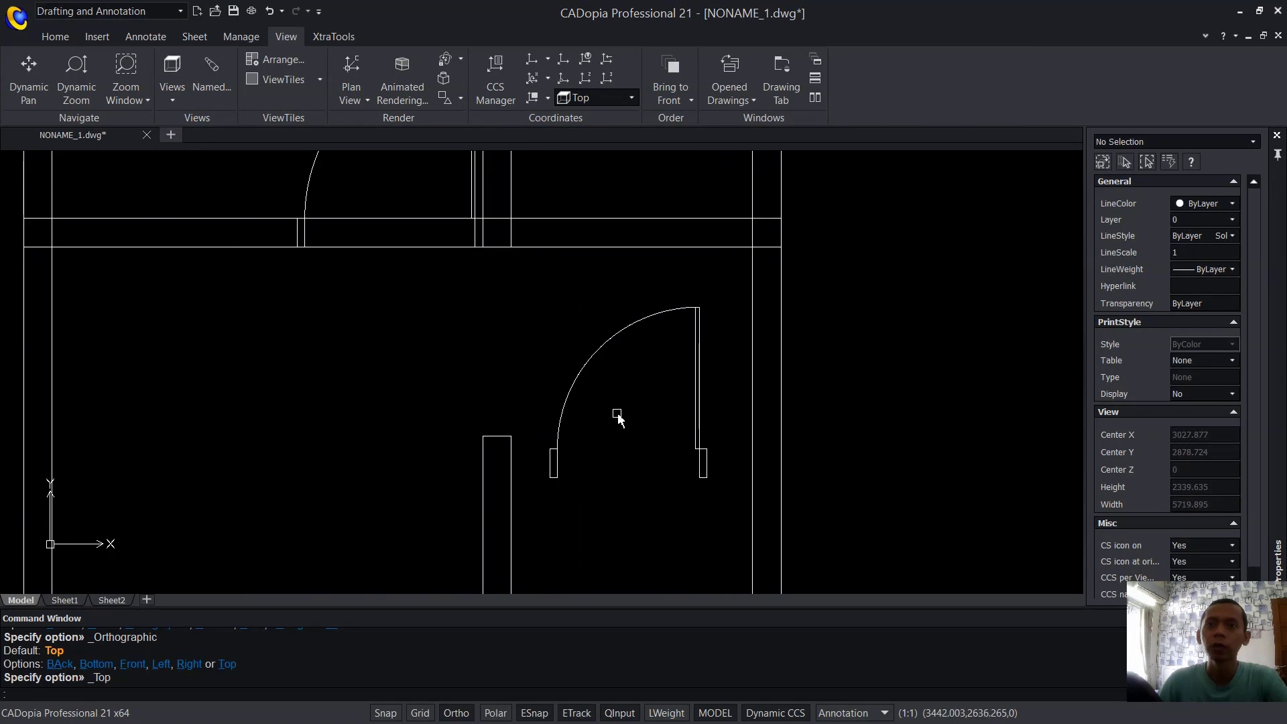
Mirror the original 750 door across a vertical line just outside the plan's right wall, deleting the source door.
{"action": "type", "text": "MI"}
{"action": "key", "text": "Return"}
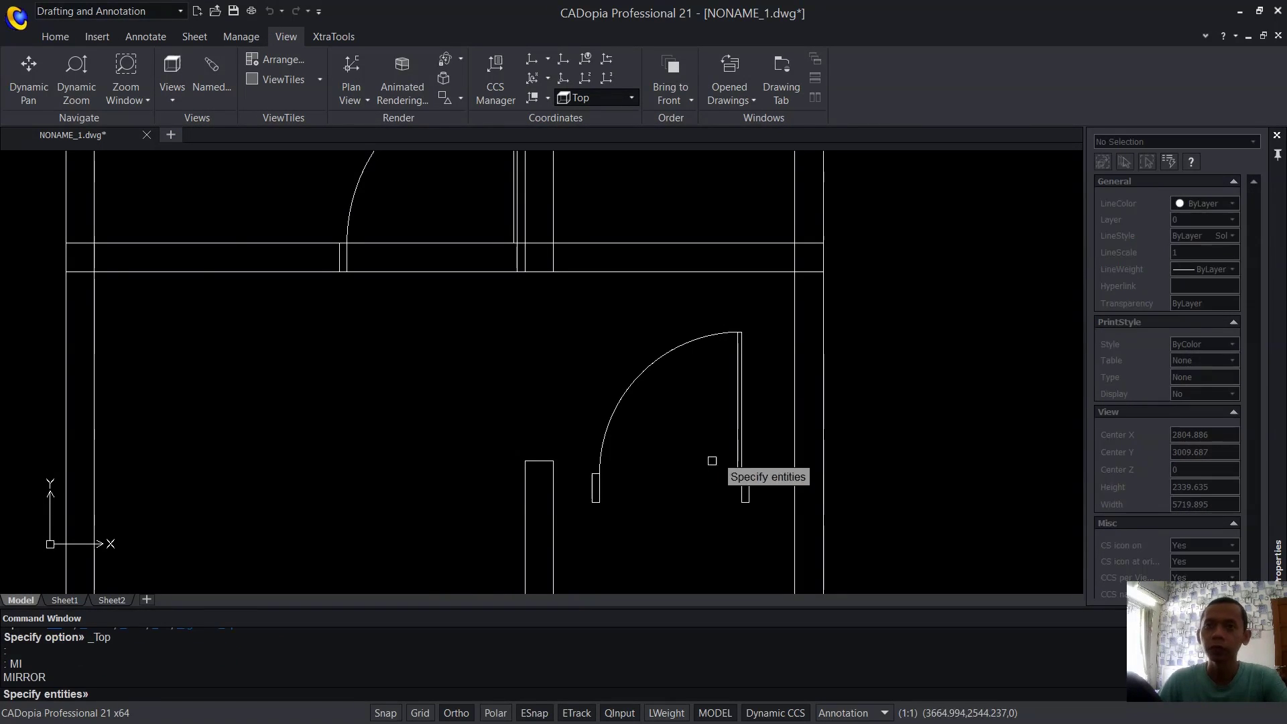
{"action": "key", "text": "Return"}
{"action": "left_click", "coordinate": [863, 461]}
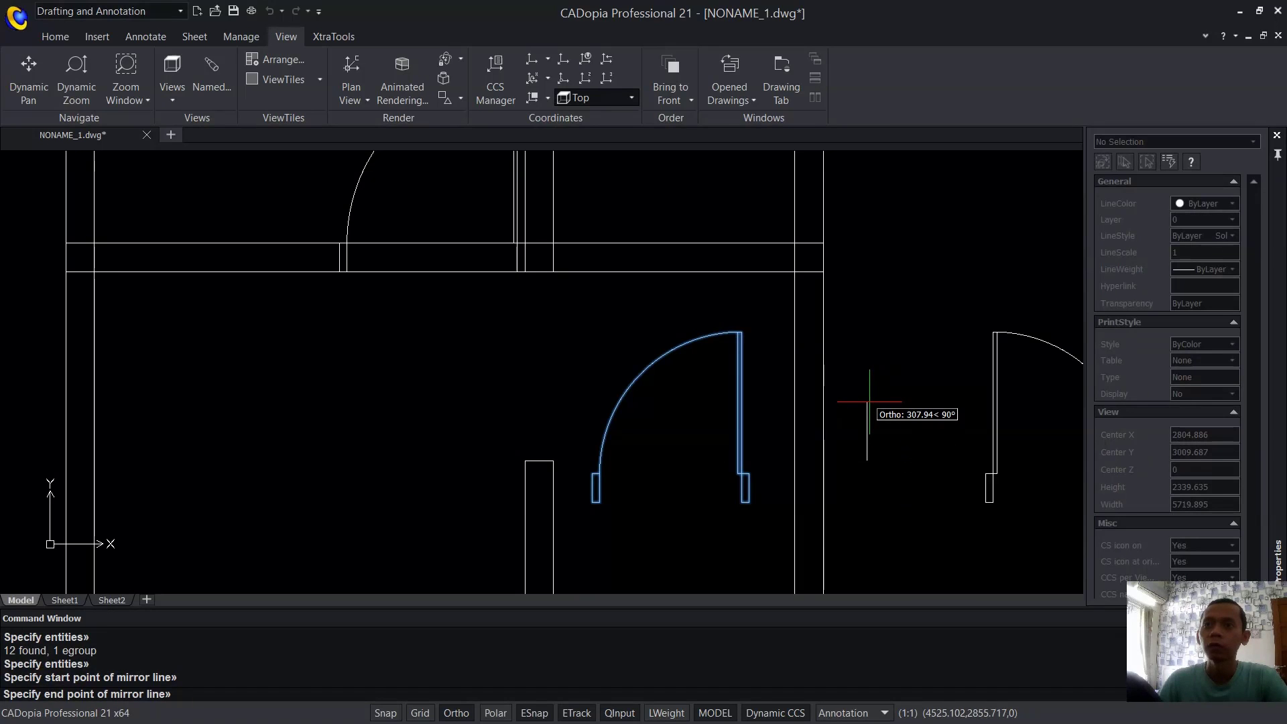
{"action": "left_click", "coordinate": [870, 402]}
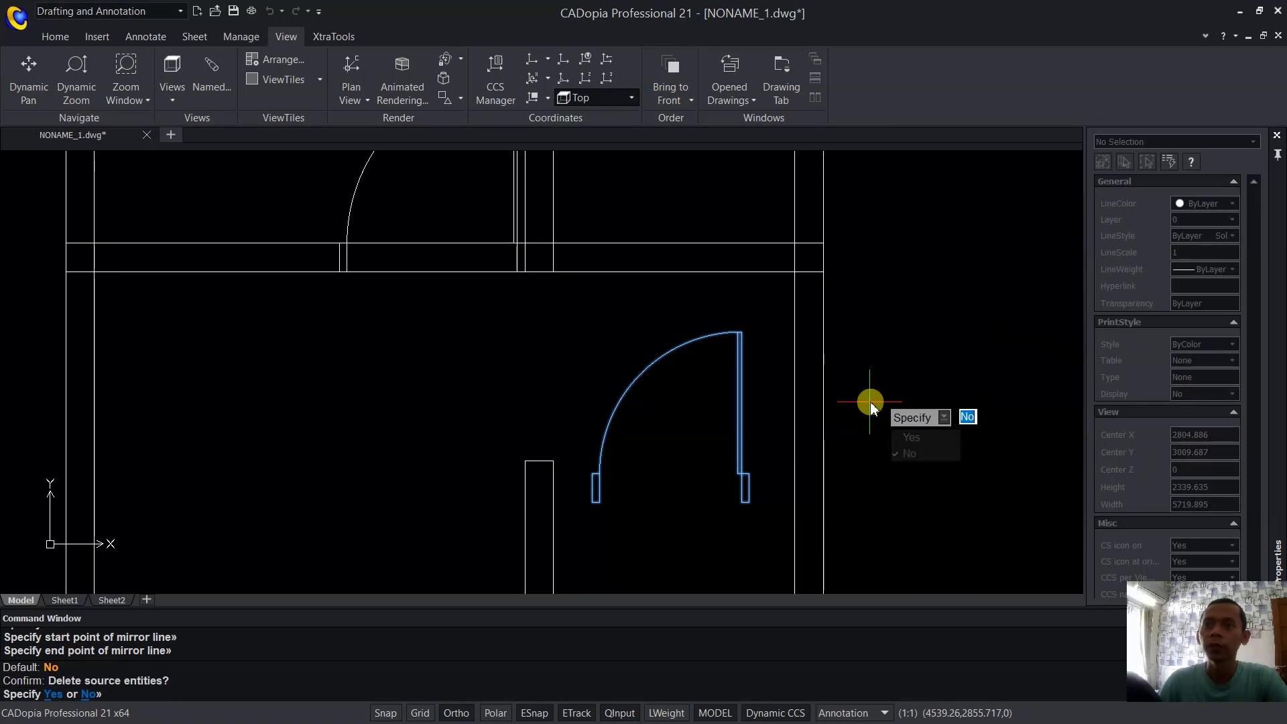
{"action": "left_click", "coordinate": [909, 437]}
Try to mirror the 750 door about a line from its left frame's upper-left corner to the middle wall and partition junction, keeping the source.
{"action": "middle_click_drag", "start_coordinate": [909, 460], "coordinate": [793, 465]}
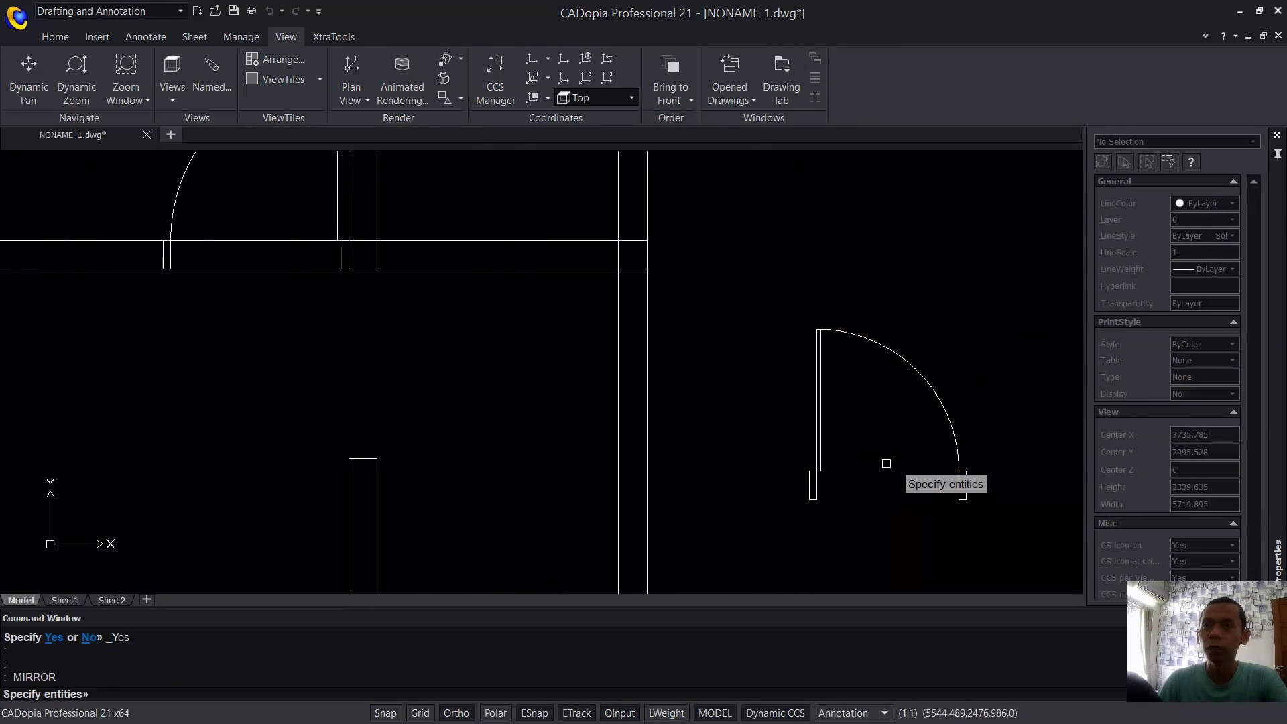
{"action": "left_click_drag", "start_coordinate": [886, 463], "coordinate": [778, 520]}
{"action": "key", "text": "Return"}
{"action": "scroll", "coordinate": [781, 494], "scroll_direction": "up", "scroll_amount": 4}
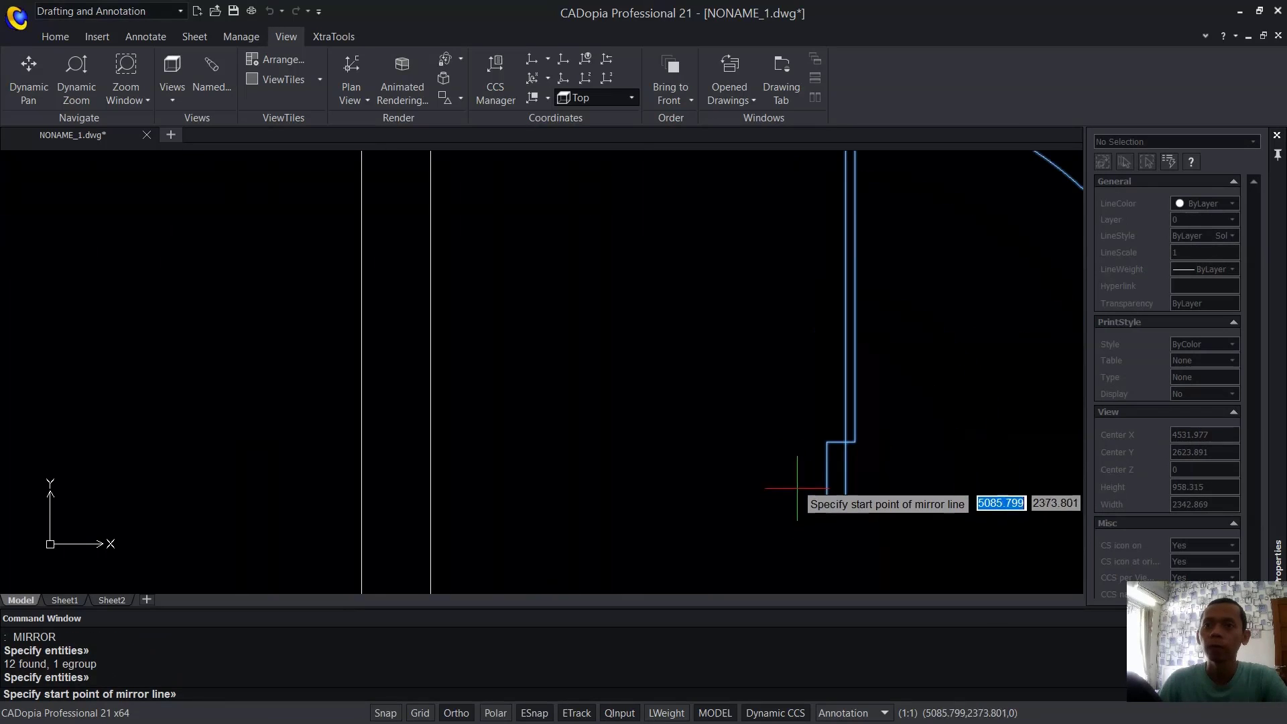
{"action": "left_click", "coordinate": [827, 442]}
{"action": "scroll", "coordinate": [826, 444], "scroll_direction": "down", "scroll_amount": 4}
{"action": "middle_click_drag", "start_coordinate": [417, 236], "coordinate": [496, 380]}
{"action": "scroll", "coordinate": [496, 380], "scroll_direction": "up", "scroll_amount": 2}
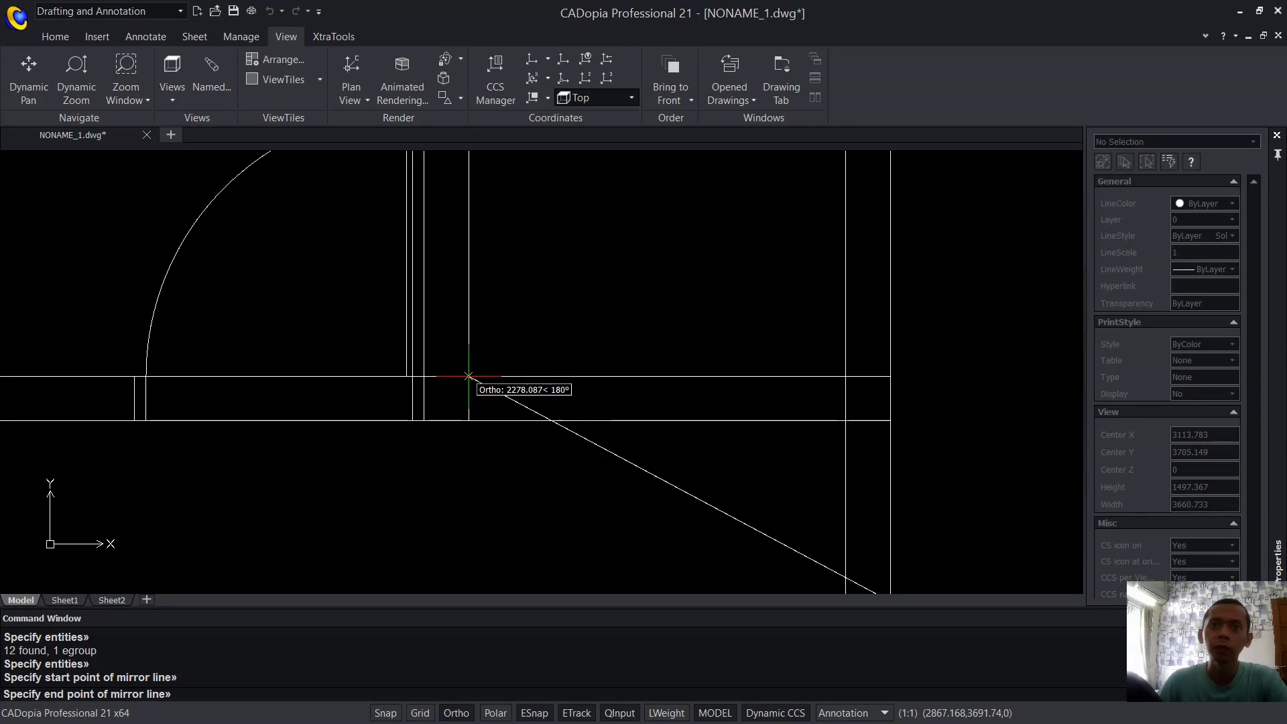
{"action": "left_click", "coordinate": [468, 374]}
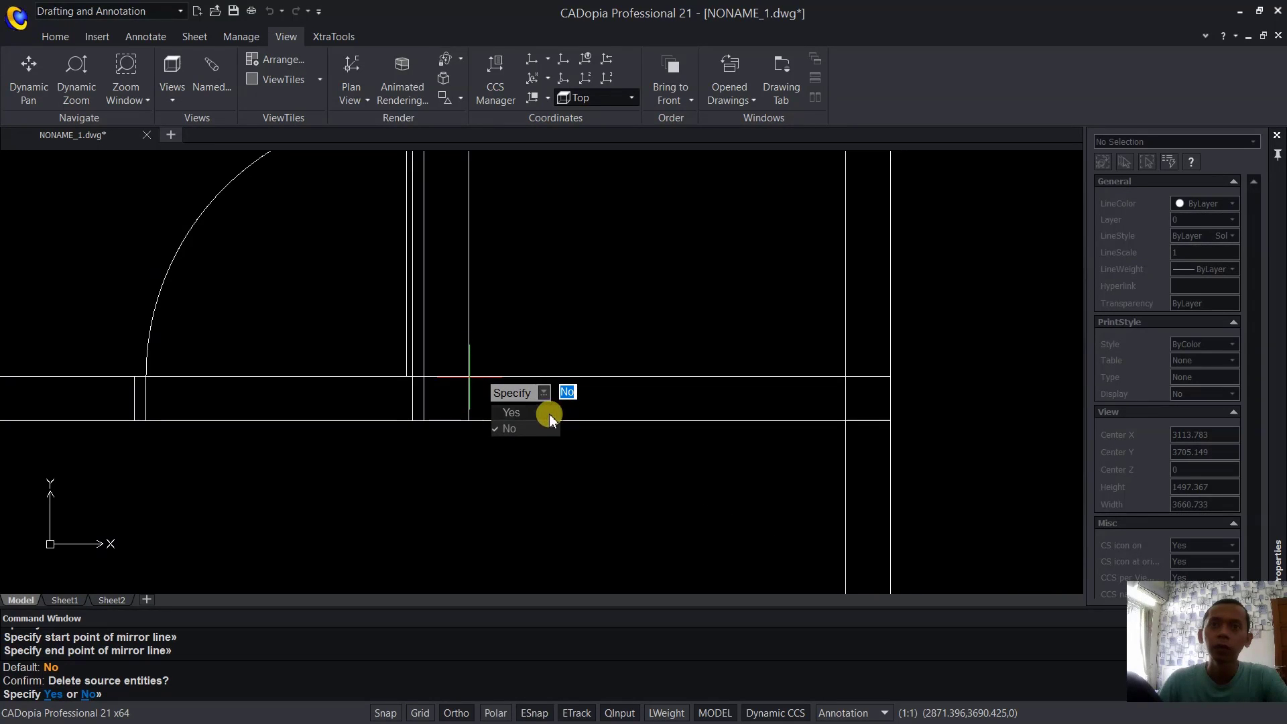
{"action": "left_click", "coordinate": [529, 431]}
{"action": "scroll", "coordinate": [681, 445], "scroll_direction": "down", "scroll_amount": 3}
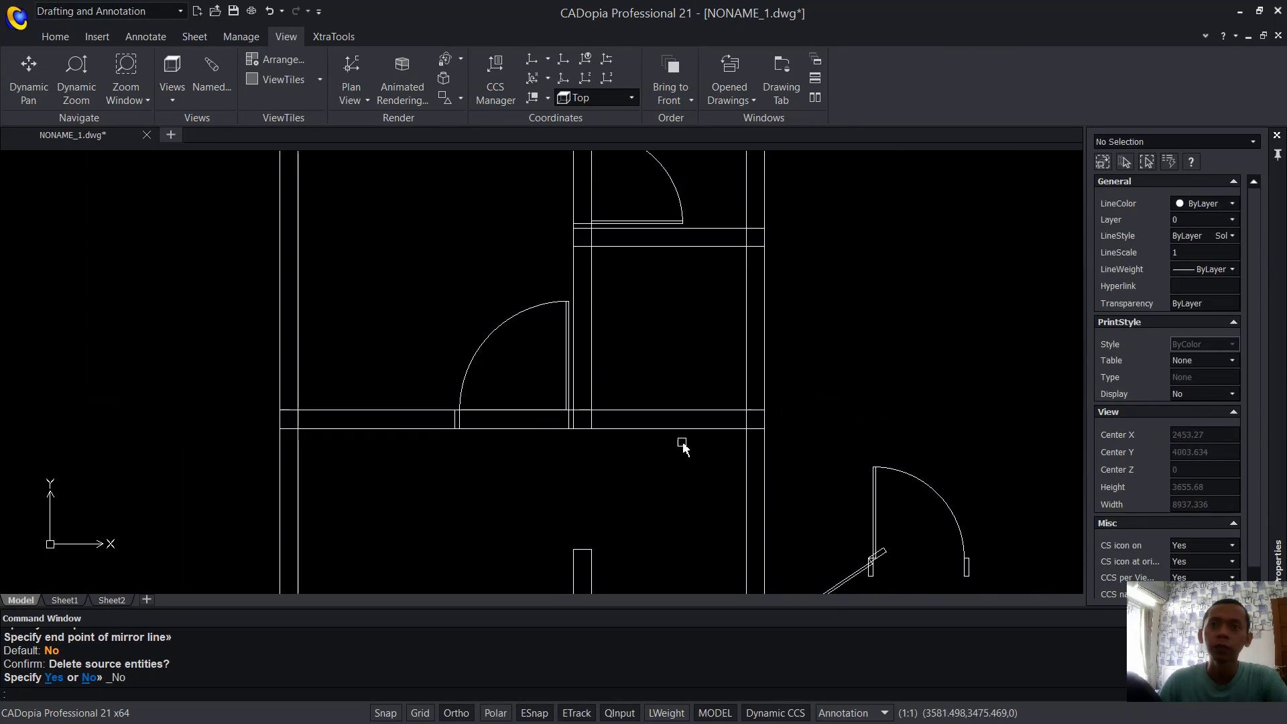
Undo the last mirror of the 750 door.
{"action": "key", "text": "Escape"}
{"action": "scroll", "coordinate": [828, 377], "scroll_direction": "up", "scroll_amount": 2}
{"action": "key", "text": "ctrl+z"}
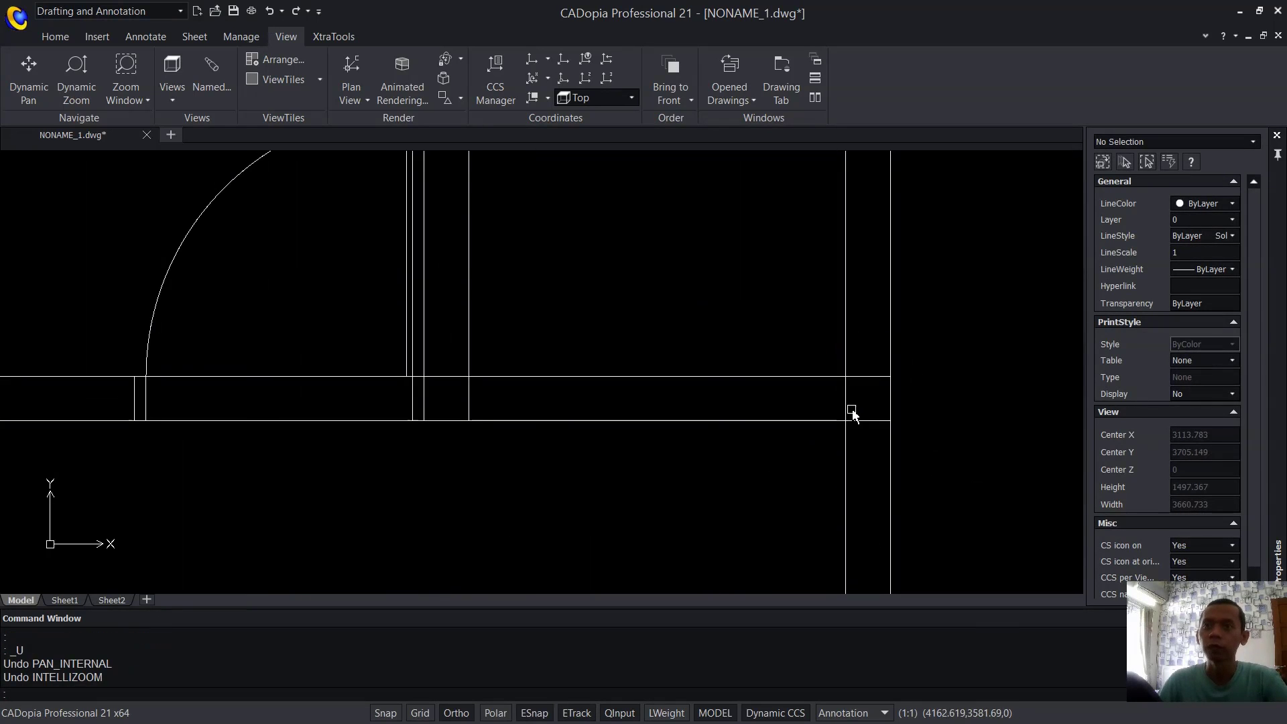
{"action": "key", "text": "ctrl+z"}
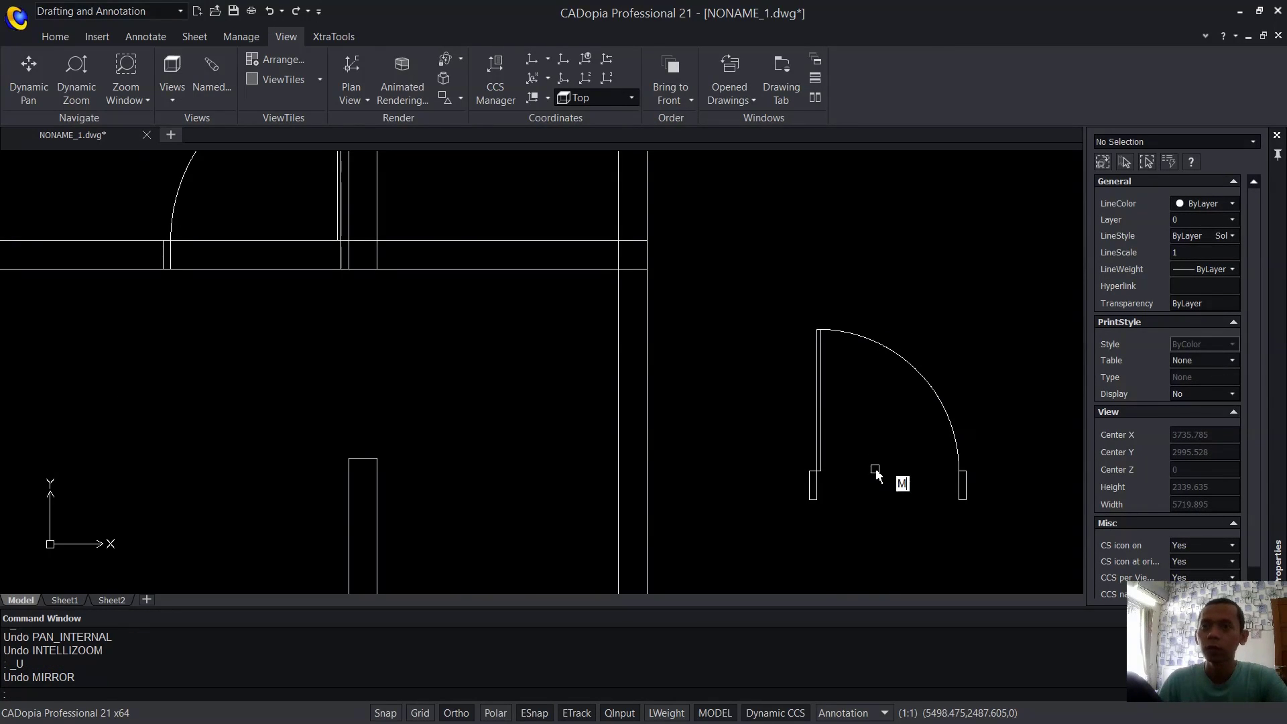
Move the 750 door by its left frame's upper-left corner to where the partition's right face meets the middle horizontal wall's upper line.
{"action": "type", "text": "M"}
{"action": "key", "text": "Return"}
{"action": "left_click", "coordinate": [959, 324]}
{"action": "left_click", "coordinate": [845, 442]}
{"action": "key", "text": "Return"}
{"action": "scroll", "coordinate": [790, 469], "scroll_direction": "up", "scroll_amount": 2}
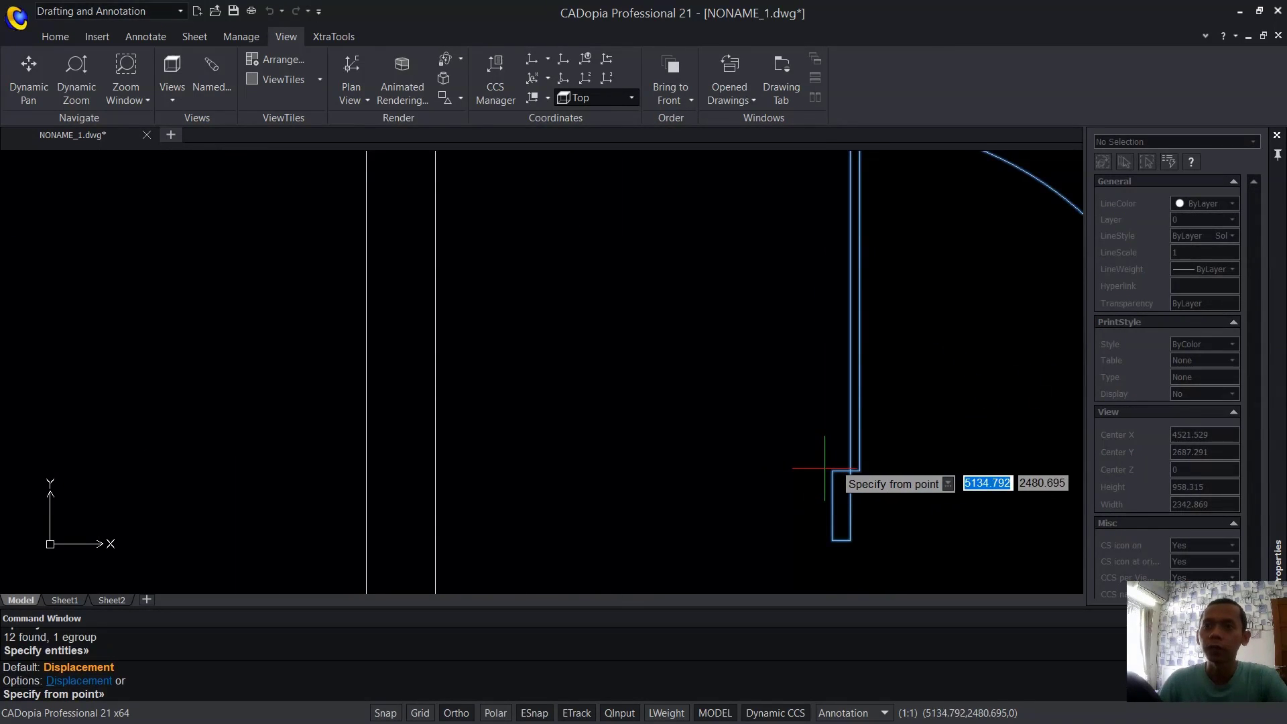
{"action": "left_click", "coordinate": [825, 468]}
{"action": "scroll", "coordinate": [824, 468], "scroll_direction": "down", "scroll_amount": 2}
{"action": "middle_click_drag", "start_coordinate": [694, 416], "coordinate": [637, 580]}
{"action": "left_click", "coordinate": [426, 409]}
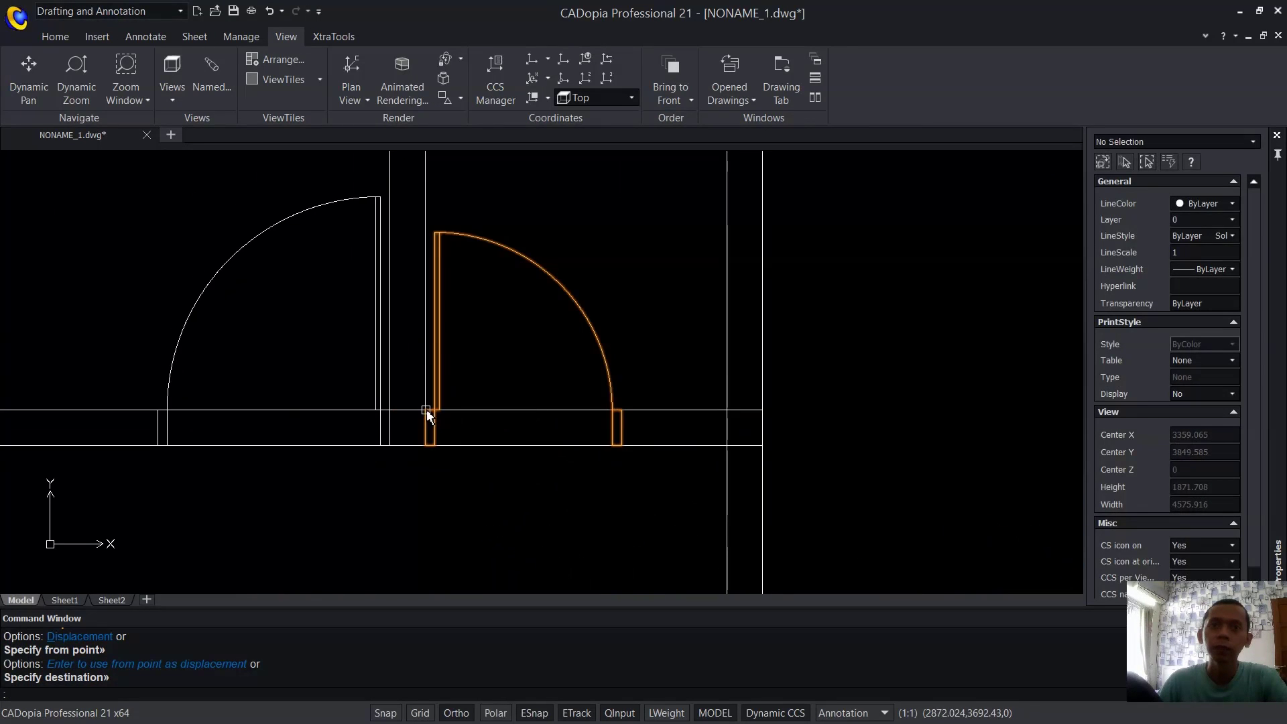
In the middle horizontal wall, trim the upper line inside the 750 door opening and both lines inside the adjacent 900 door opening.
{"action": "scroll", "coordinate": [583, 410], "scroll_direction": "down", "scroll_amount": 2}
{"action": "middle_click_drag", "start_coordinate": [583, 411], "coordinate": [697, 417]}
{"action": "middle_click_drag", "start_coordinate": [704, 479], "coordinate": [723, 429]}
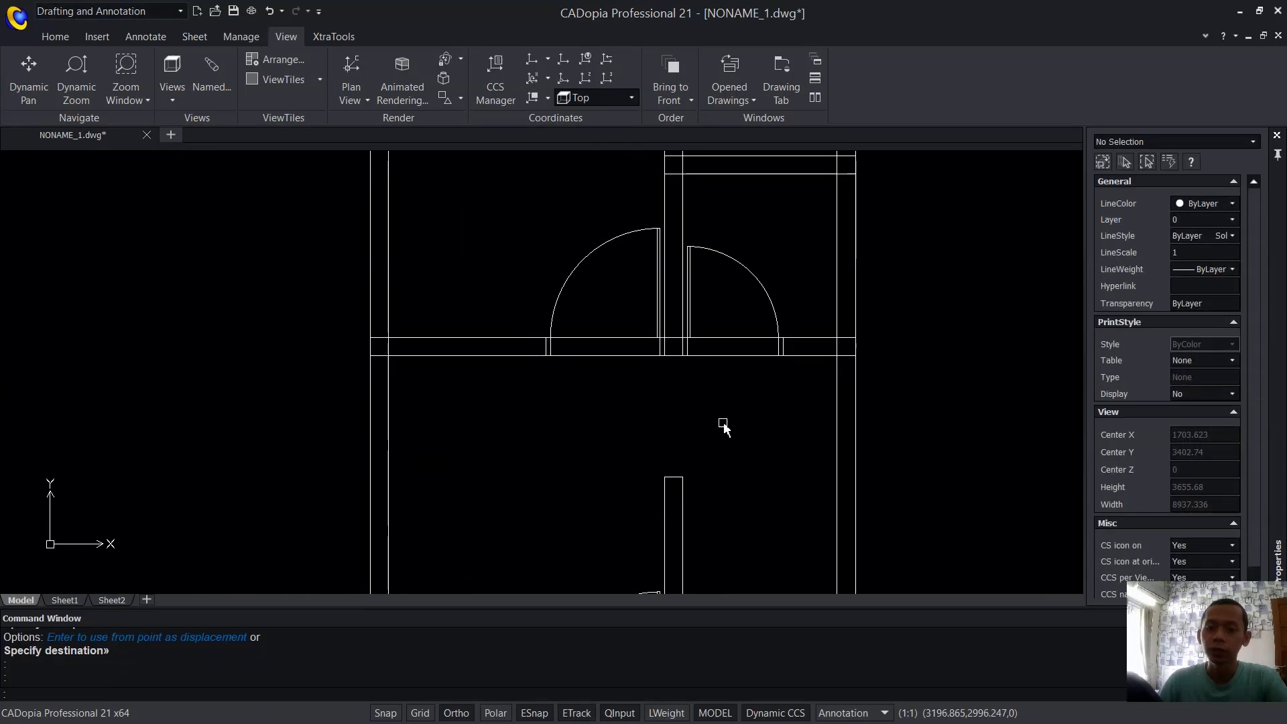
{"action": "type", "text": "tr"}
{"action": "key", "text": "Return"}
{"action": "key", "text": "Return"}
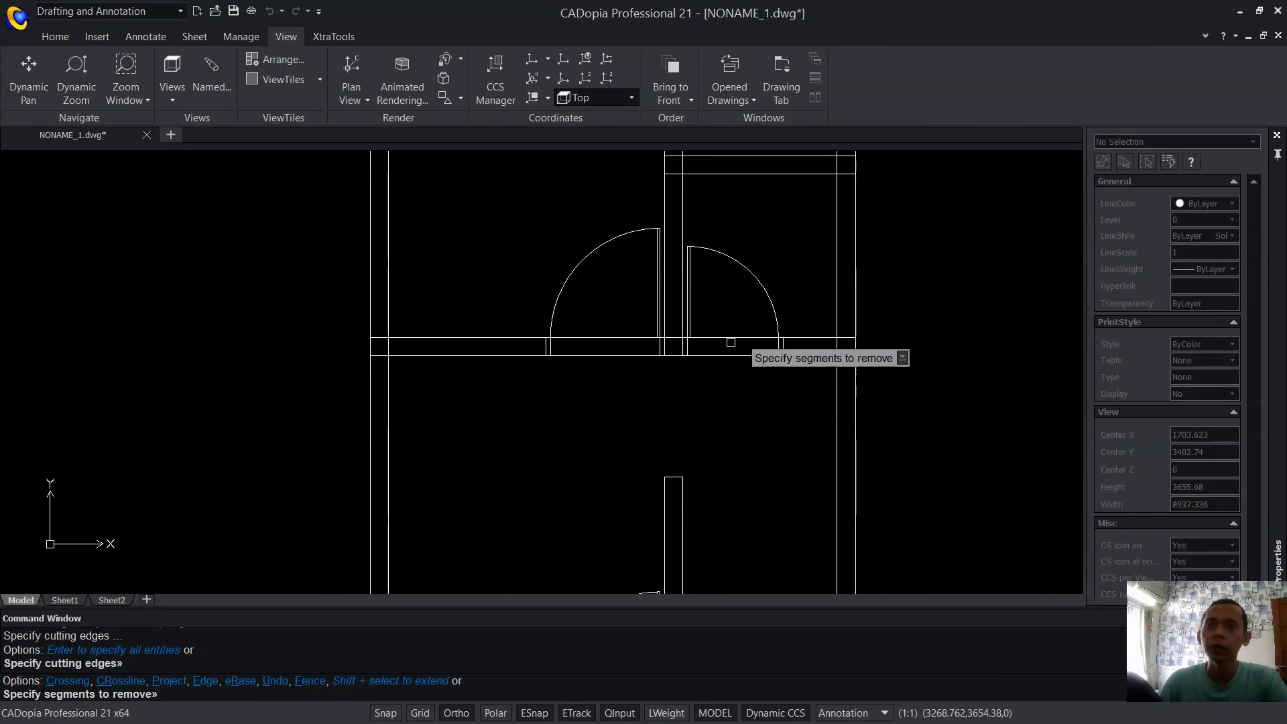
{"action": "left_click", "coordinate": [731, 336]}
{"action": "left_click", "coordinate": [617, 308]}
{"action": "left_click", "coordinate": [577, 402]}
Trim the wall lines inside the lower 900 door opening and the 750 door opening in the upper vertical partition.
{"action": "middle_click_drag", "start_coordinate": [577, 402], "coordinate": [730, 204]}
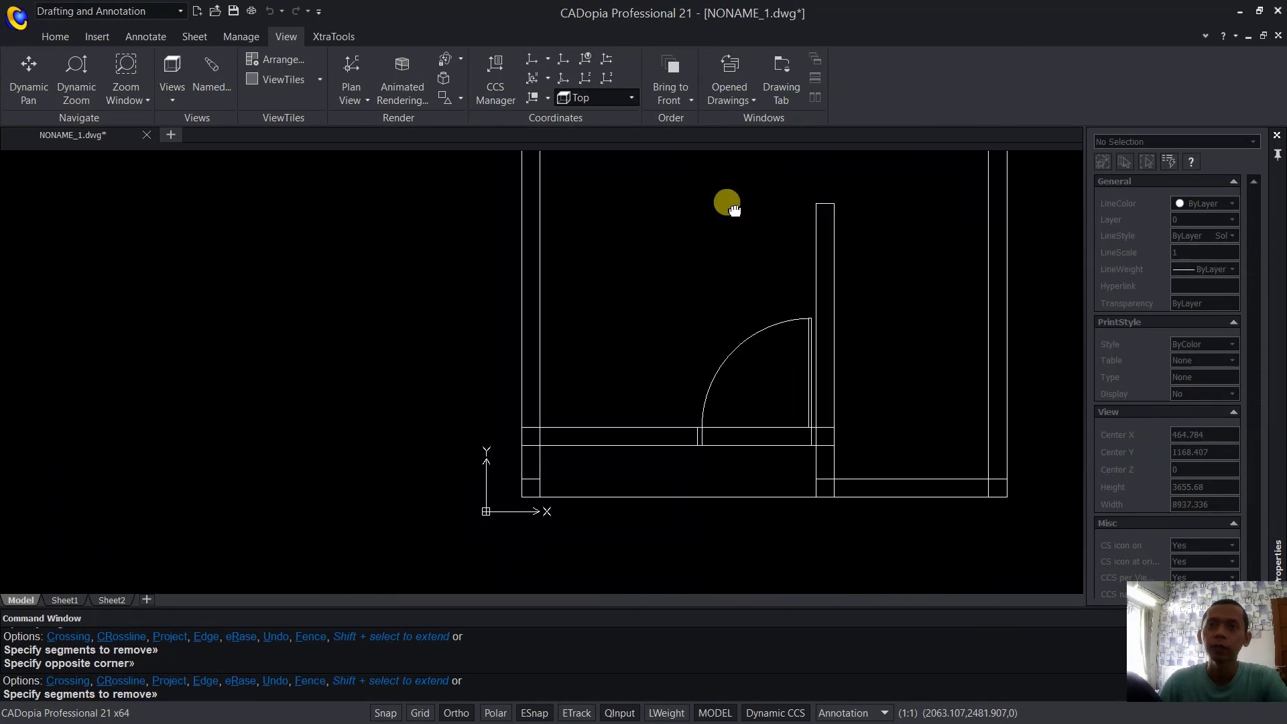
{"action": "left_click", "coordinate": [723, 455]}
{"action": "left_click", "coordinate": [790, 427]}
{"action": "scroll", "coordinate": [796, 429], "scroll_direction": "down", "scroll_amount": 2}
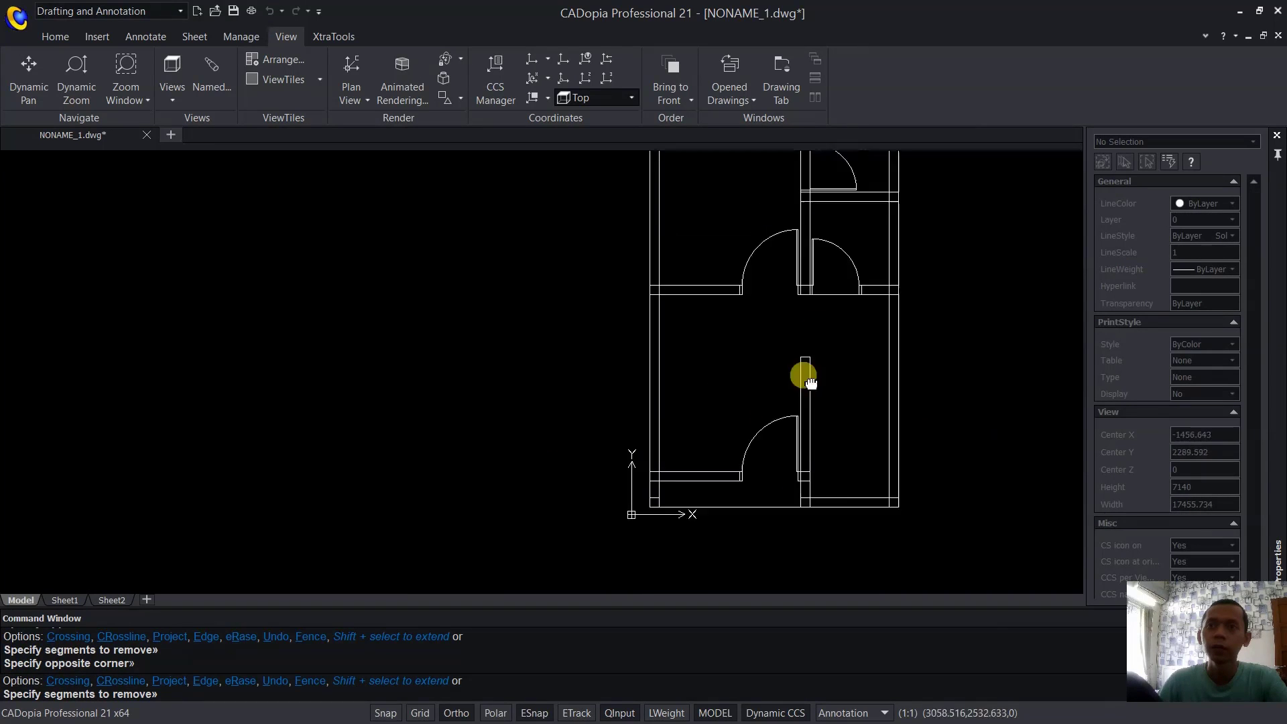
{"action": "middle_click_drag", "start_coordinate": [804, 373], "coordinate": [769, 320]}
{"action": "scroll", "coordinate": [769, 319], "scroll_direction": "up", "scroll_amount": 2}
{"action": "left_click", "coordinate": [776, 339]}
{"action": "left_click", "coordinate": [712, 325]}
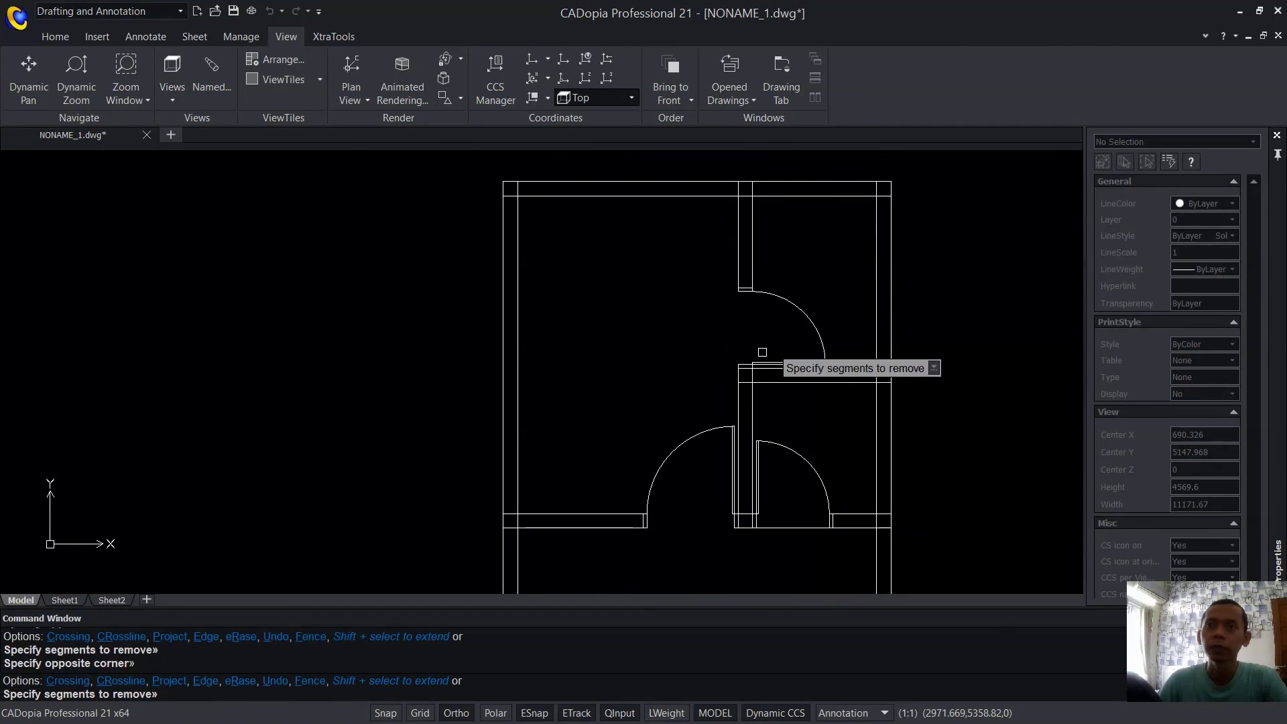
{"action": "scroll", "coordinate": [782, 416], "scroll_direction": "down", "scroll_amount": 2}
{"action": "middle_click_drag", "start_coordinate": [782, 503], "coordinate": [775, 330]}
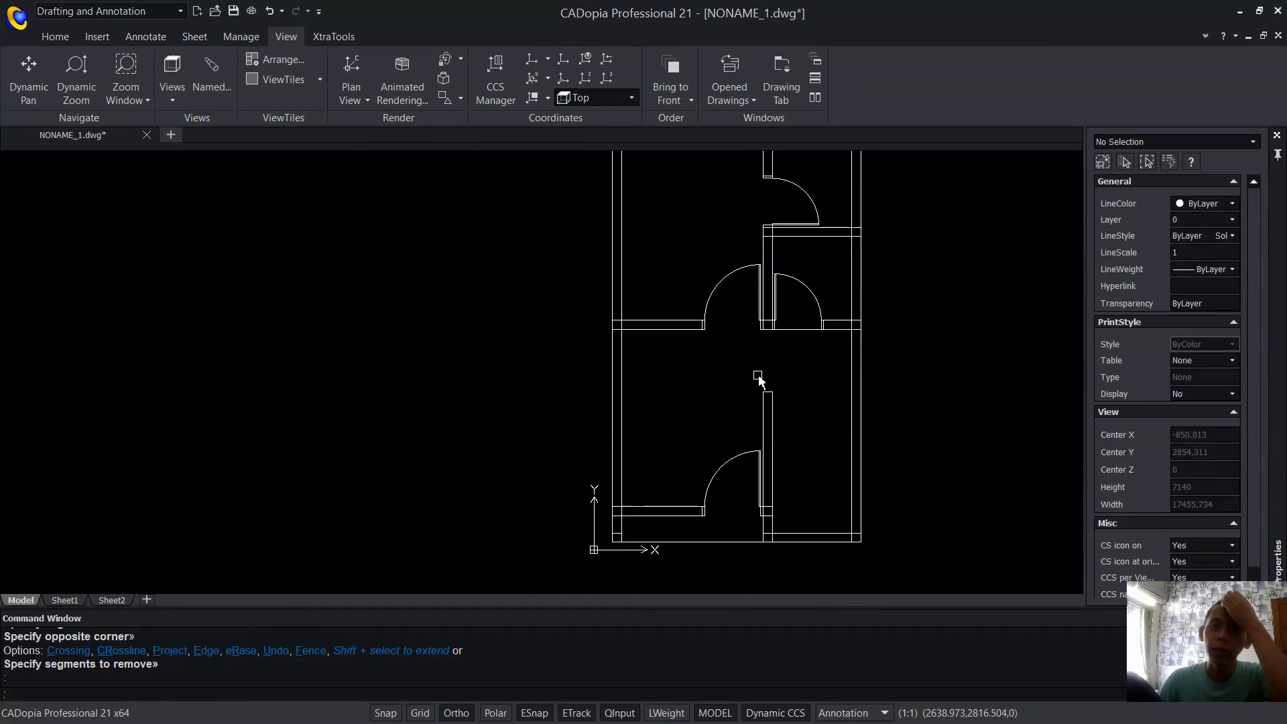
Draw a 900 by 150 rectangle in the open area of the lower-left room.
{"action": "scroll", "coordinate": [701, 437], "scroll_direction": "up", "scroll_amount": 2}
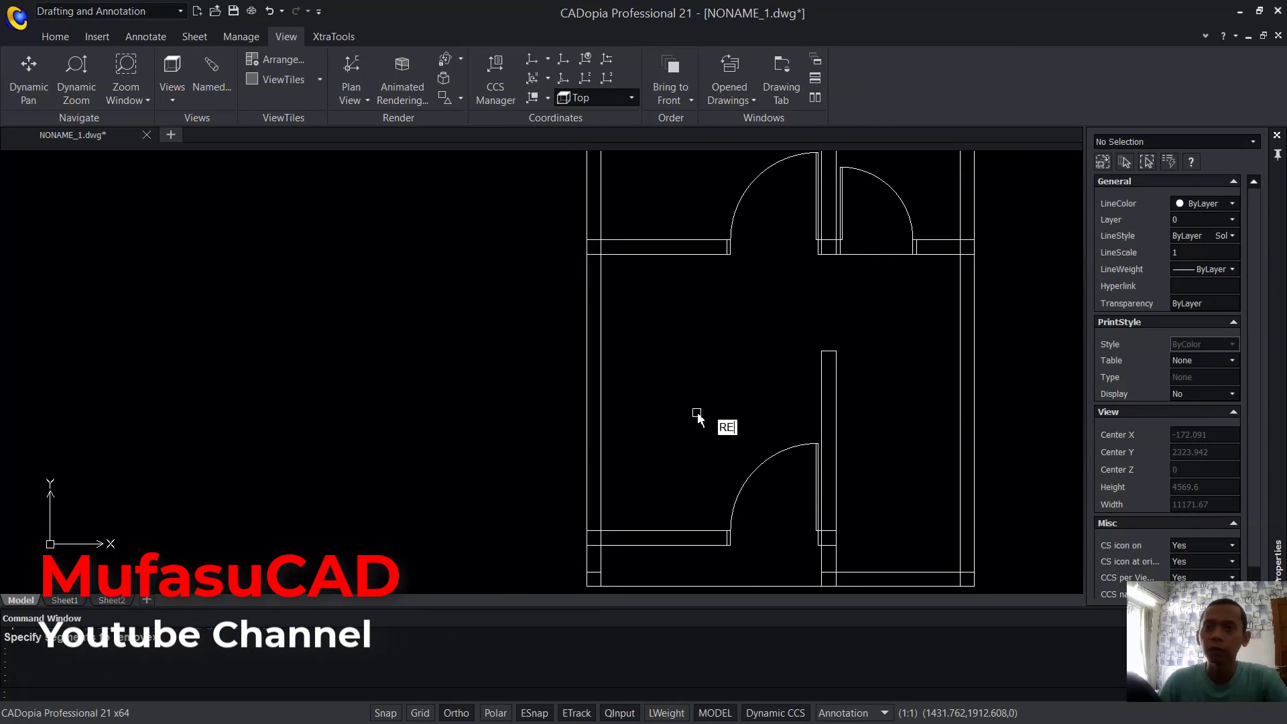
{"action": "key", "text": "Return"}
{"action": "left_click", "coordinate": [664, 359]}
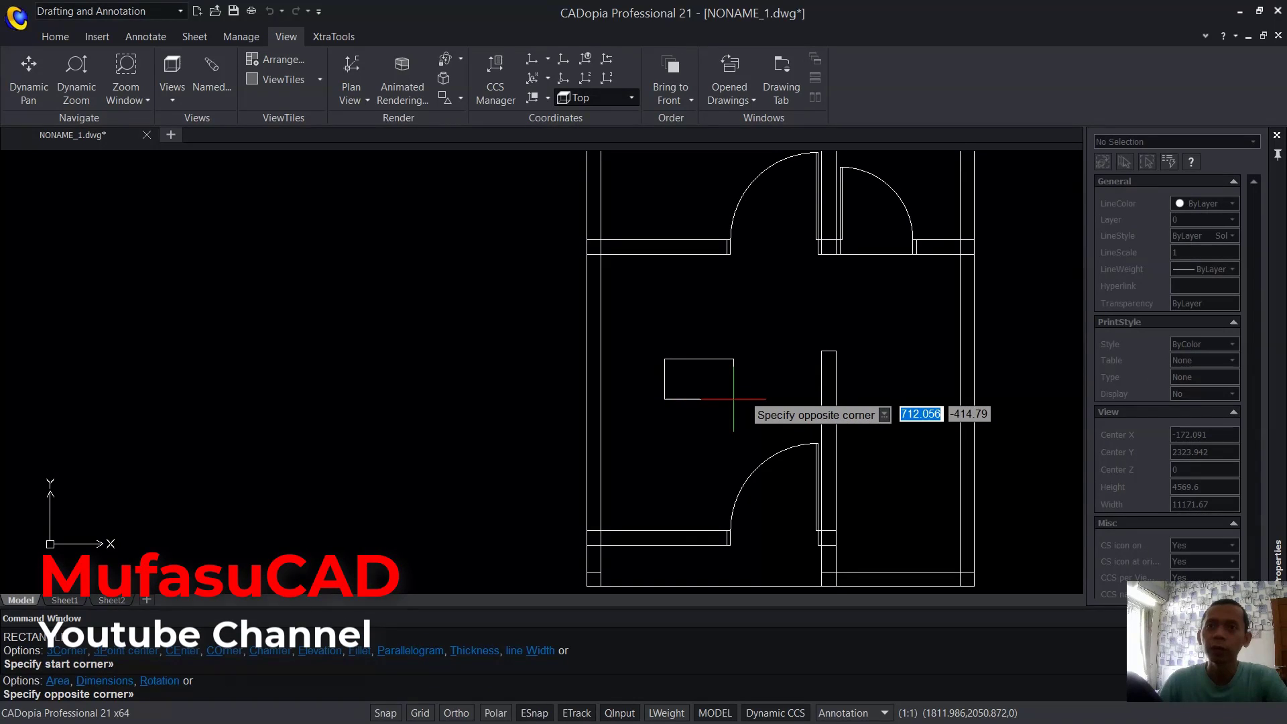
{"action": "type", "text": "D"}
{"action": "key", "text": "Return"}
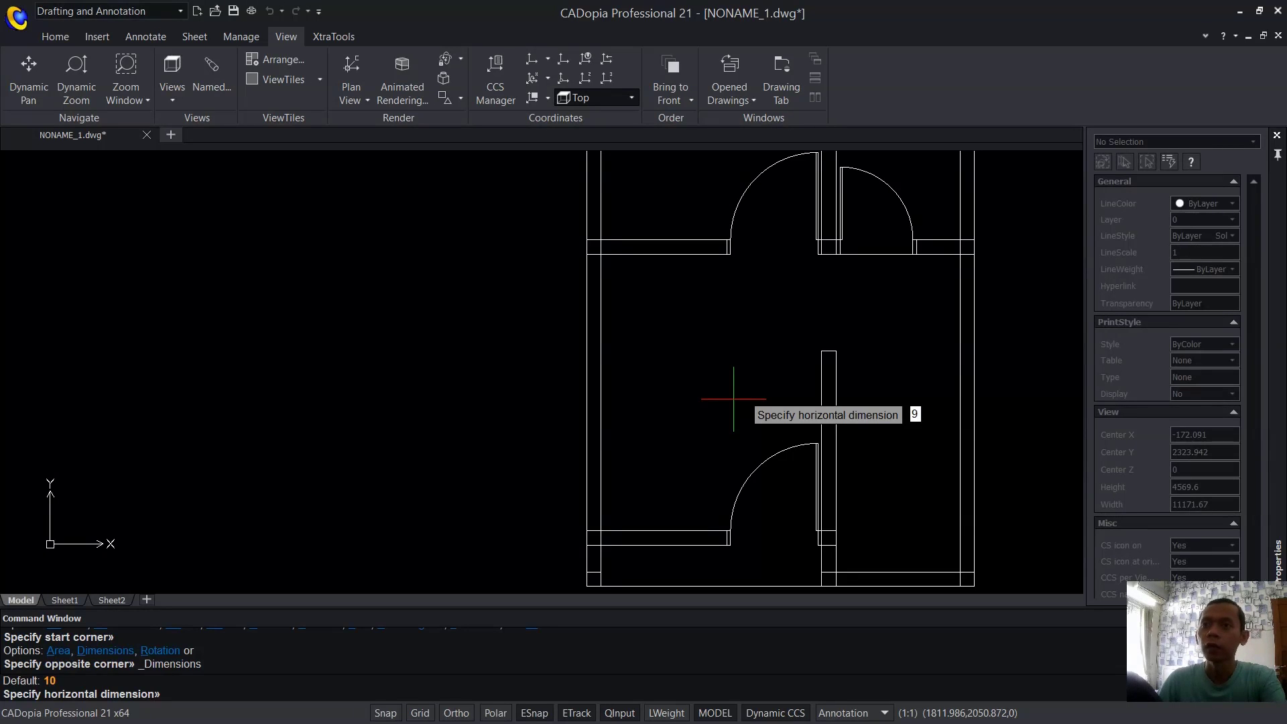
{"action": "key", "text": "Return"}
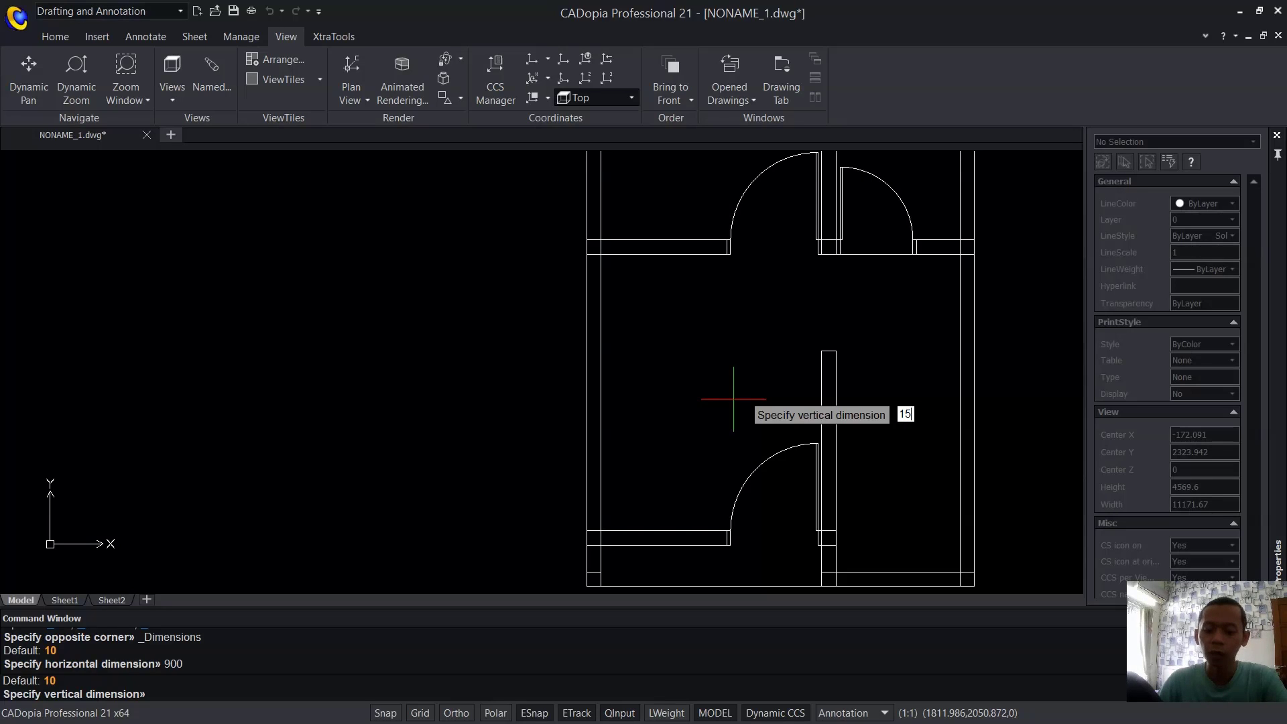
{"action": "key", "text": "Return"}
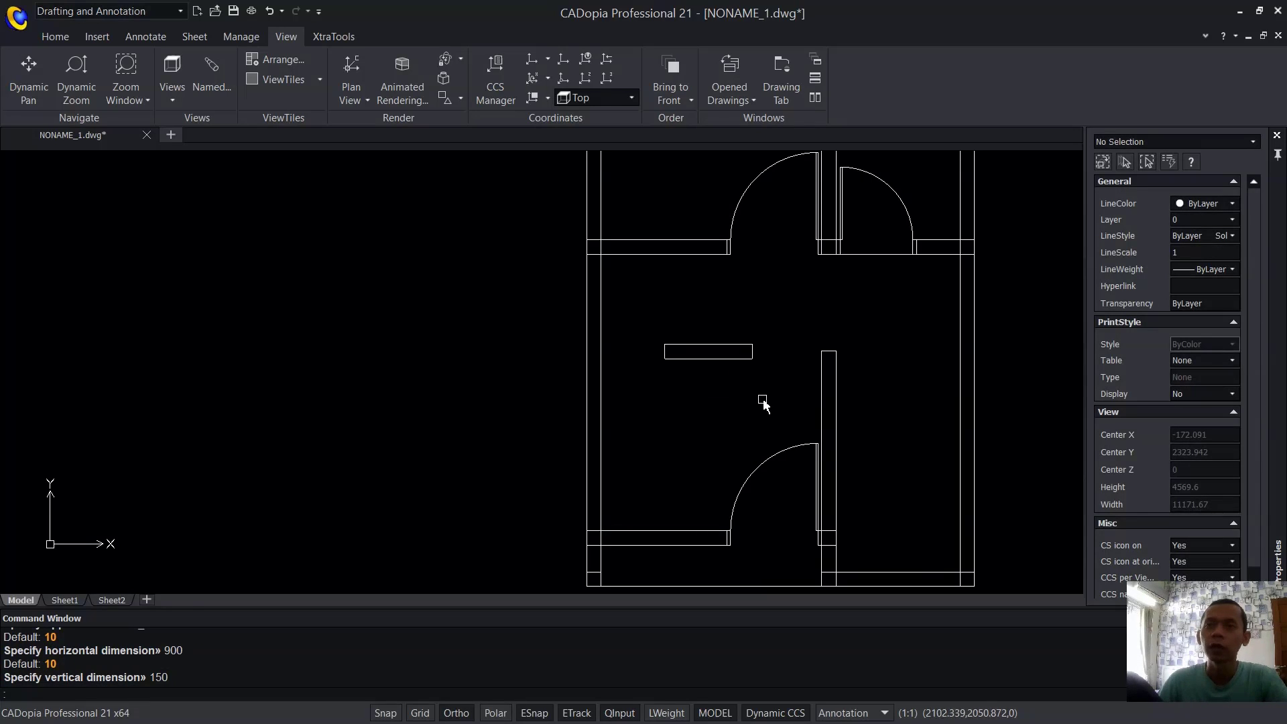
{"action": "left_click", "coordinate": [765, 401]}
{"action": "scroll", "coordinate": [677, 350], "scroll_direction": "up", "scroll_amount": 3}
{"action": "left_click", "coordinate": [785, 422]}
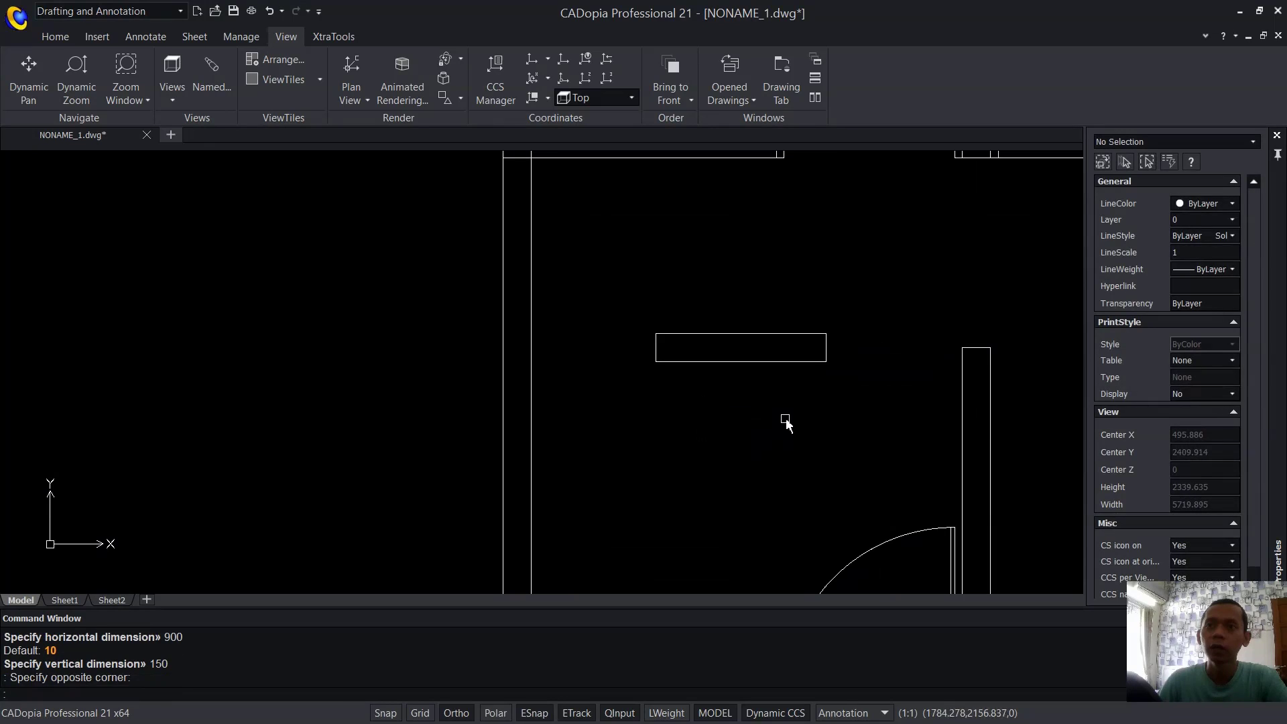
{"action": "key", "text": "Return"}
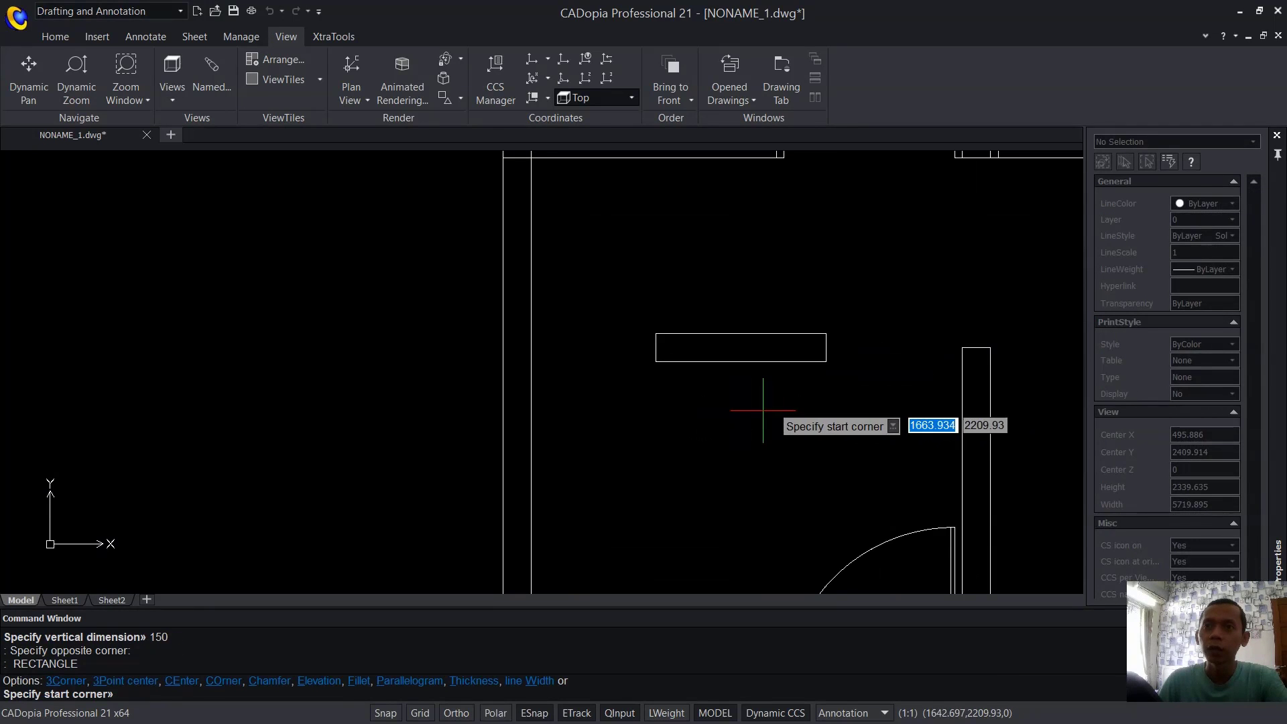
{"action": "key", "text": "Escape"}
Draw a horizontal line through the 900 by 150 rectangle between the midpoints of its short sides.
{"action": "key", "text": "Return"}
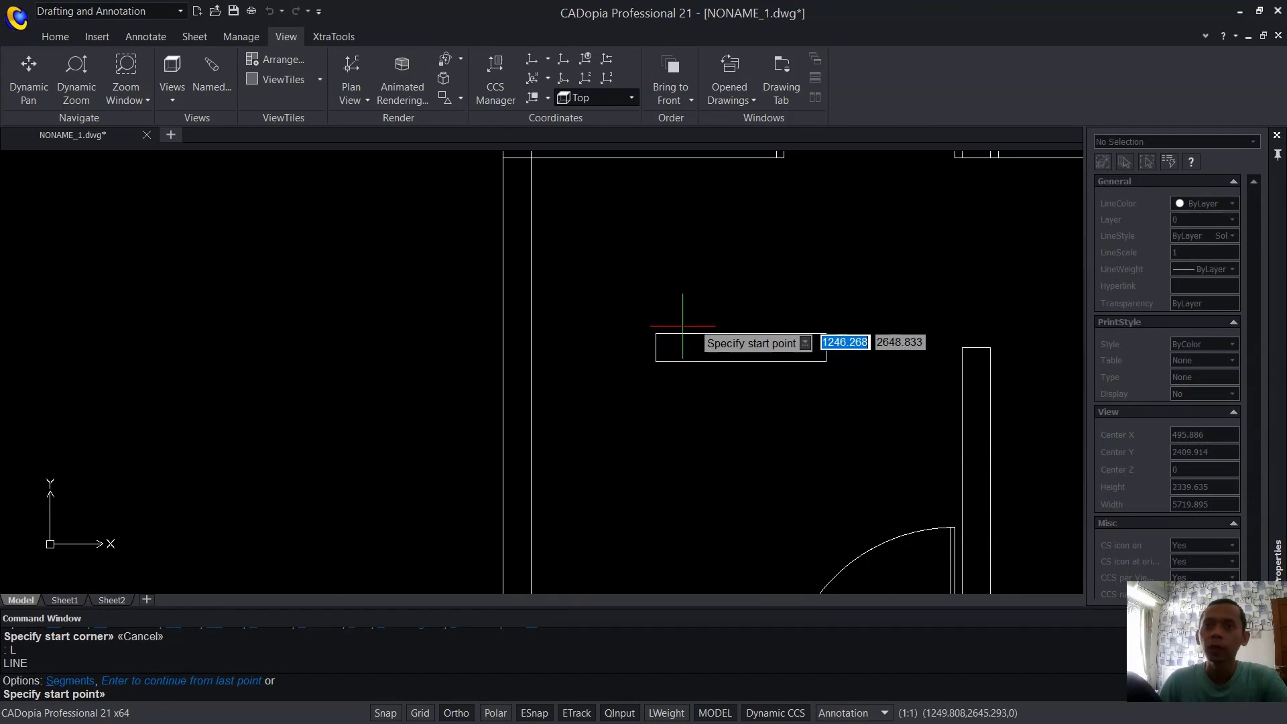
{"action": "scroll", "coordinate": [682, 298], "scroll_direction": "up", "scroll_amount": 3}
{"action": "left_click", "coordinate": [630, 341]}
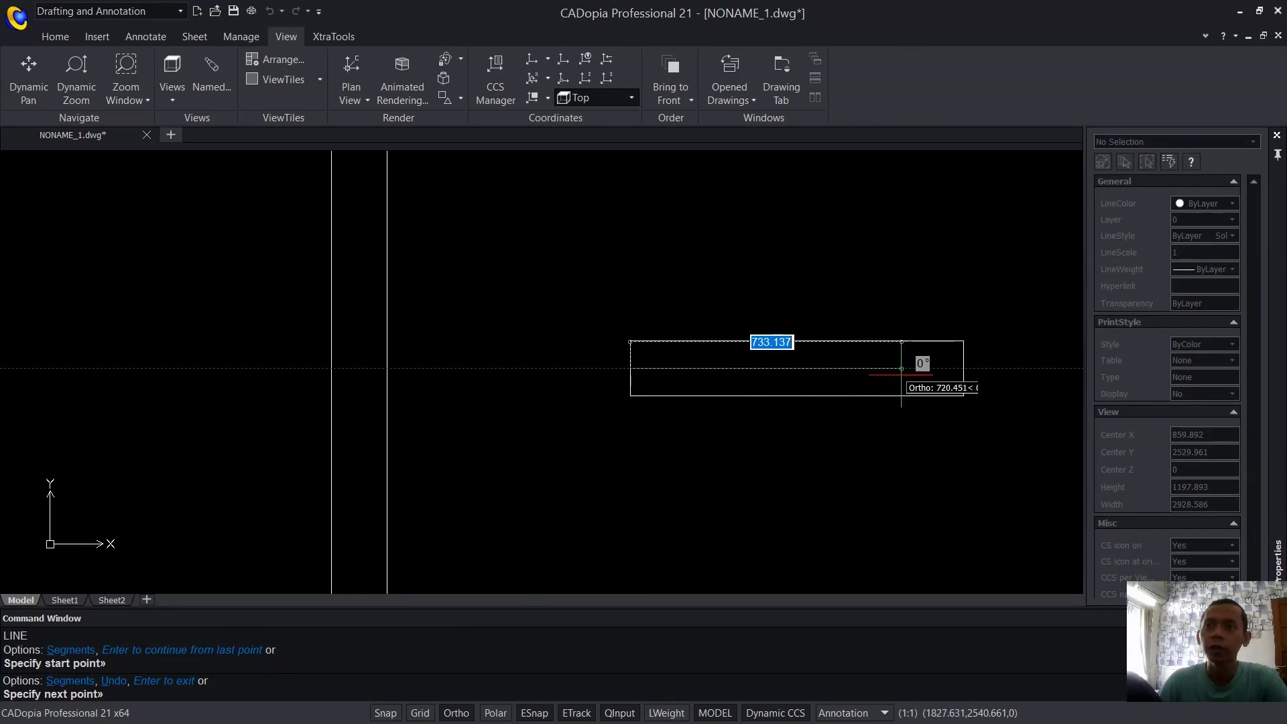
{"action": "left_click", "coordinate": [963, 368]}
{"action": "key", "text": "Return"}
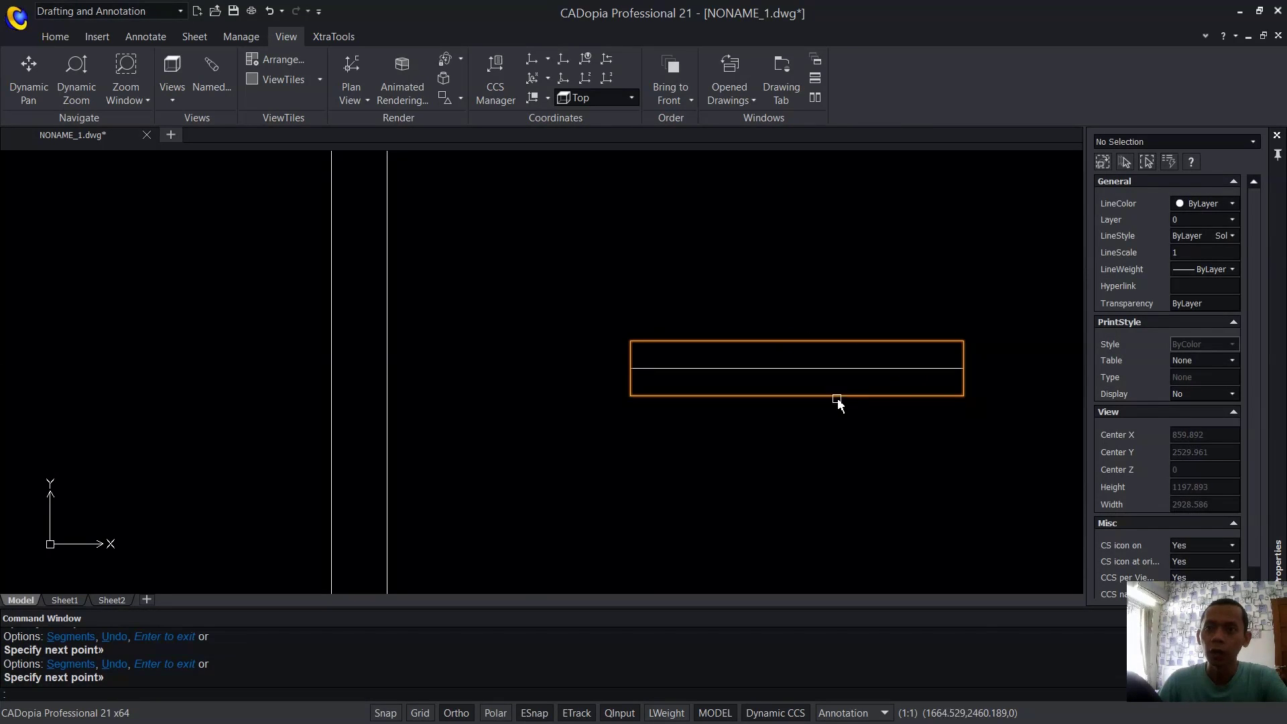
Copy the rectangle's centre line a short distance straight down inside the rectangle.
{"action": "type", "text": "CO"}
{"action": "key", "text": "Return"}
{"action": "left_click", "coordinate": [834, 368]}
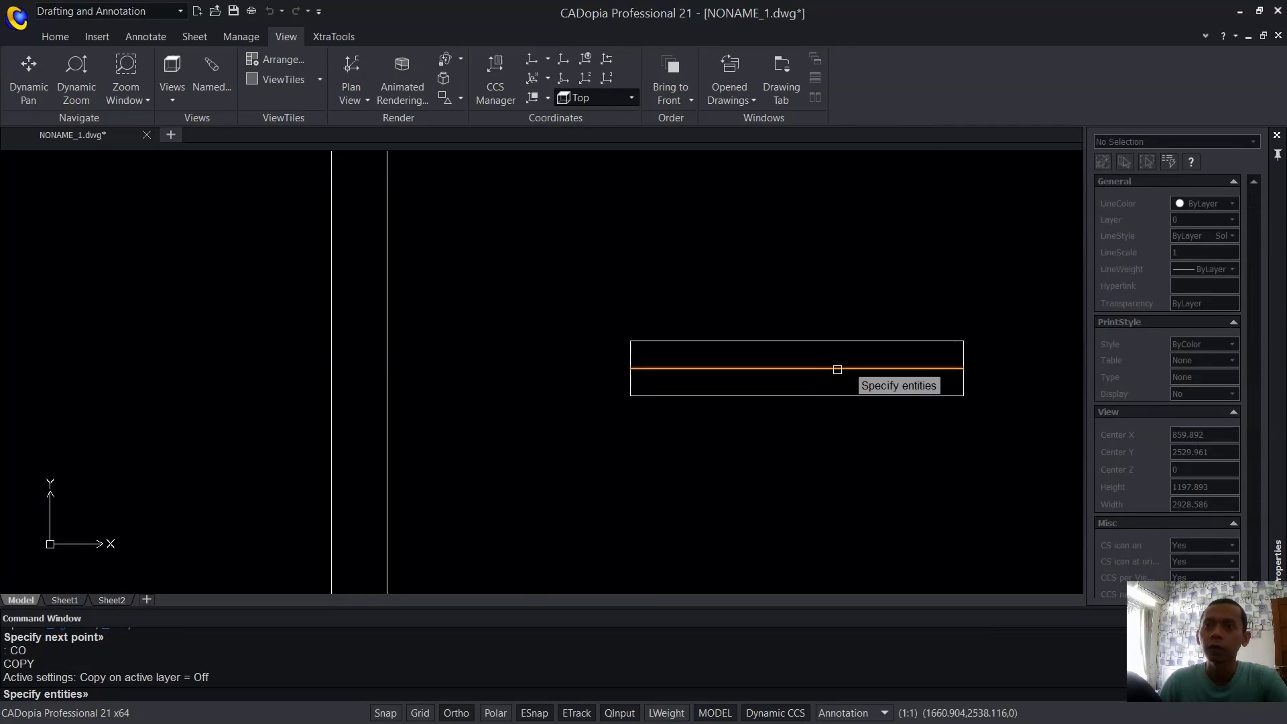
{"action": "key", "text": "Return"}
{"action": "left_click", "coordinate": [905, 185]}
{"action": "left_click", "coordinate": [906, 196]}
{"action": "key", "text": "Escape"}
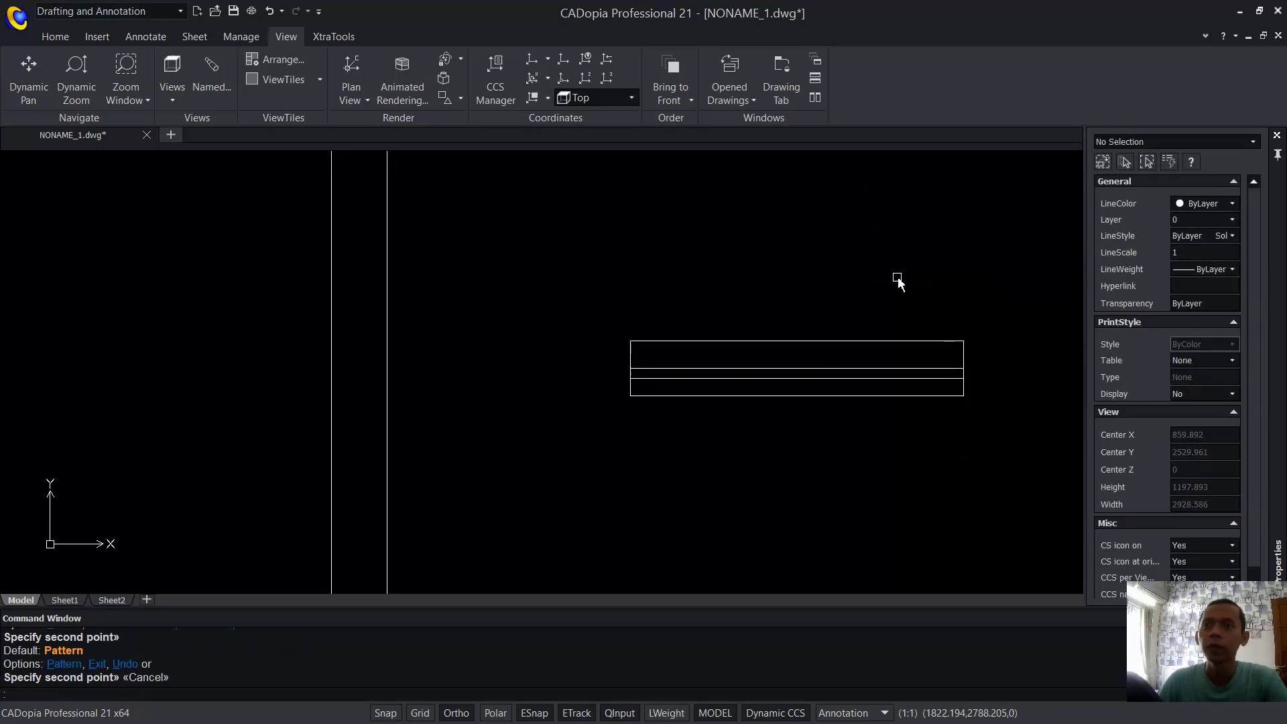
Group the rectangle and its two inner lines into one window symbol.
{"action": "scroll", "coordinate": [896, 278], "scroll_direction": "down", "scroll_amount": 2}
{"action": "middle_click_drag", "start_coordinate": [864, 411], "coordinate": [773, 419]}
{"action": "type", "text": "GR"}
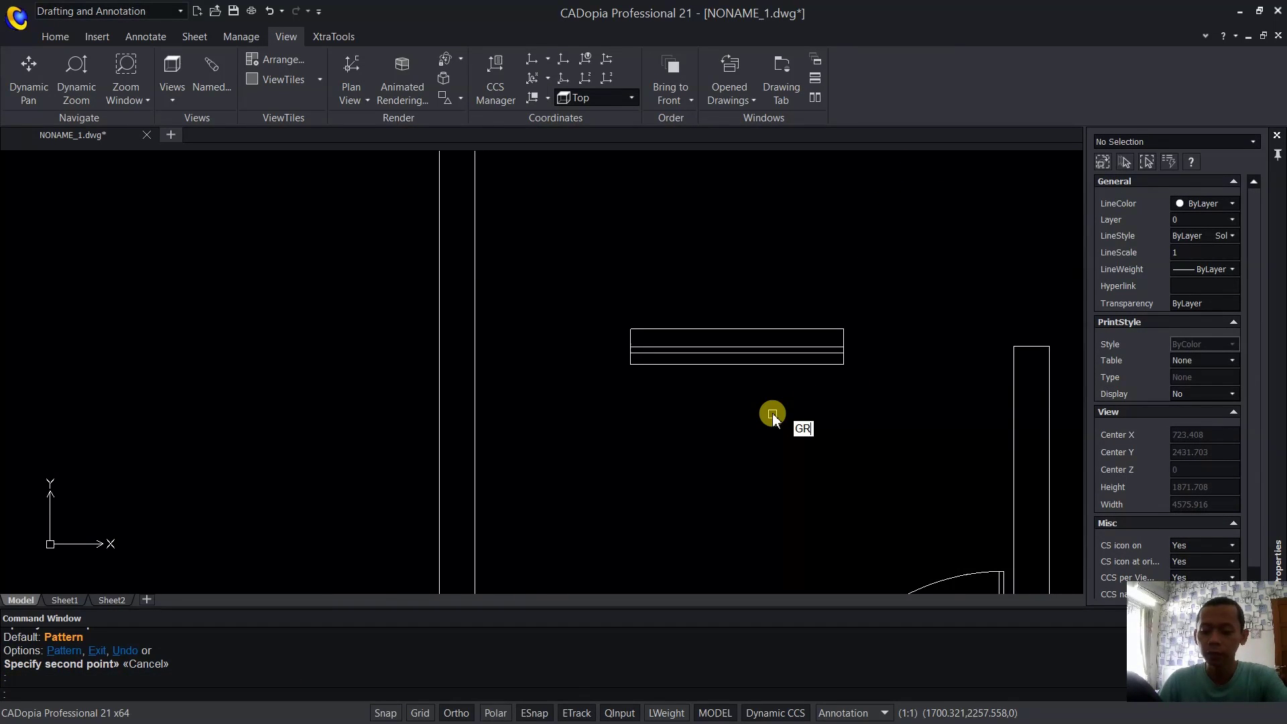
{"action": "type", "text": "OUP"}
{"action": "key", "text": "Return"}
{"action": "left_click_drag", "start_coordinate": [898, 284], "coordinate": [628, 400]}
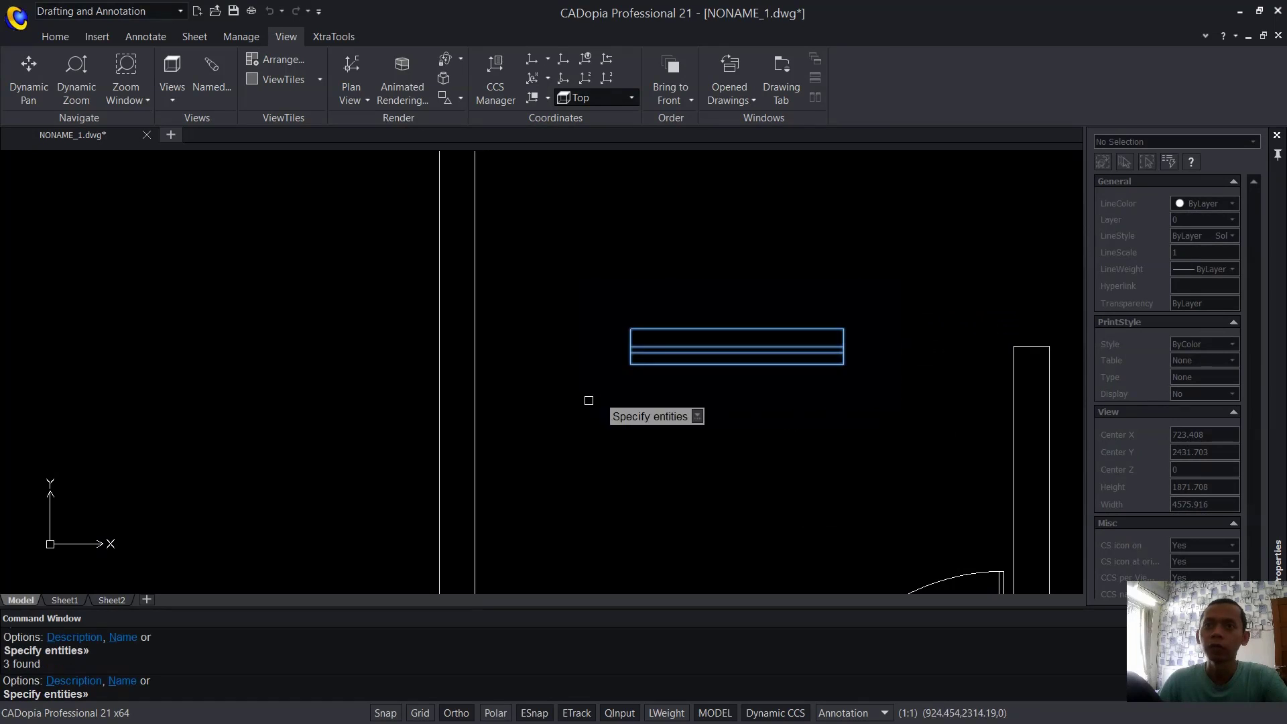
{"action": "key", "text": "Return"}
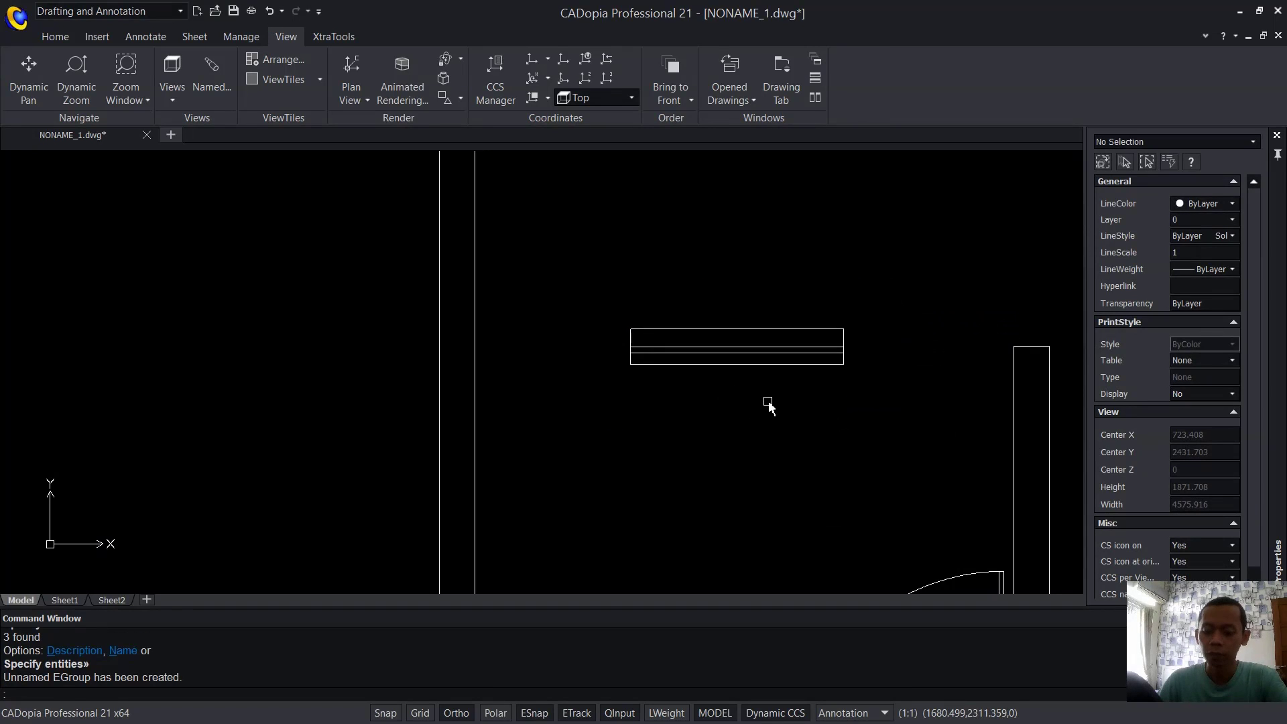
Move the window by its upper edge's midpoint to midway between the left wall's inner corner and the 900 door frame in the lower horizontal wall.
{"action": "type", "text": "m"}
{"action": "key", "text": "Return"}
{"action": "left_click", "coordinate": [718, 355]}
{"action": "key", "text": "Return"}
{"action": "left_click", "coordinate": [739, 329]}
{"action": "scroll", "coordinate": [743, 373], "scroll_direction": "down", "scroll_amount": 2}
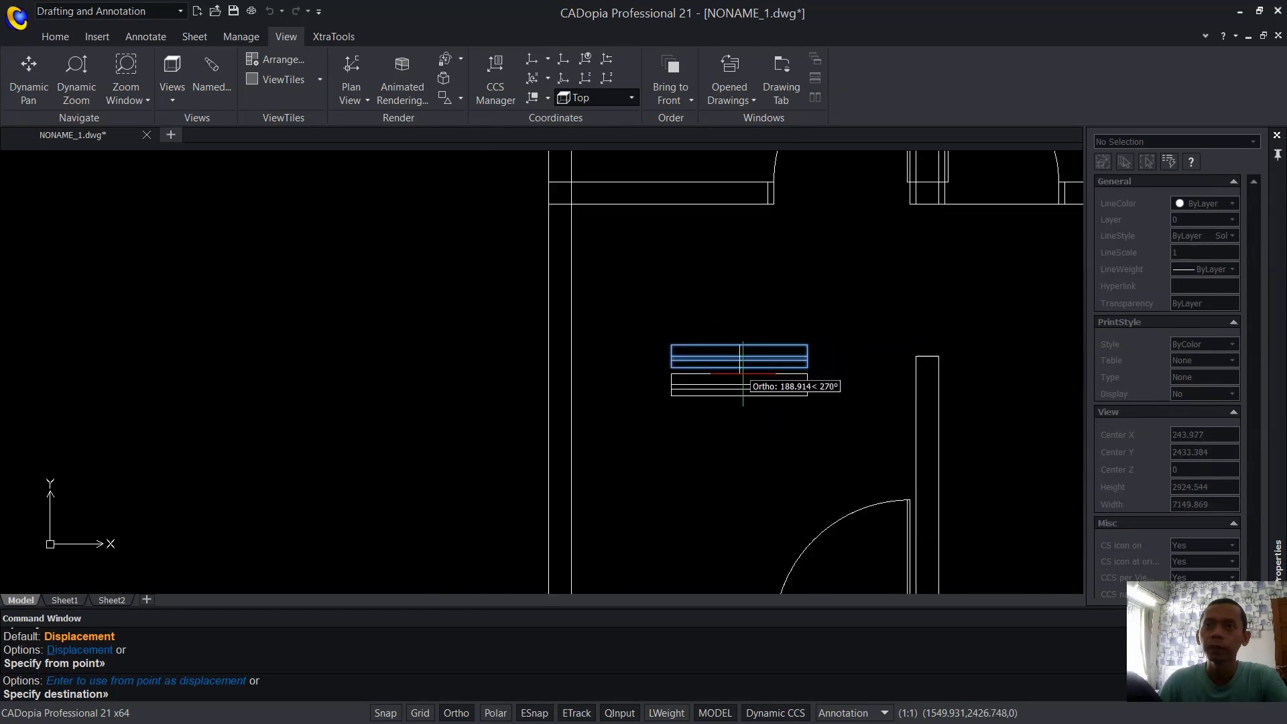
{"action": "scroll", "coordinate": [743, 374], "scroll_direction": "down", "scroll_amount": 1}
{"action": "middle_click_drag", "start_coordinate": [743, 373], "coordinate": [733, 299]}
{"action": "scroll", "coordinate": [697, 365], "scroll_direction": "up", "scroll_amount": 2}
{"action": "right_click", "coordinate": [713, 332], "text": "shift"}
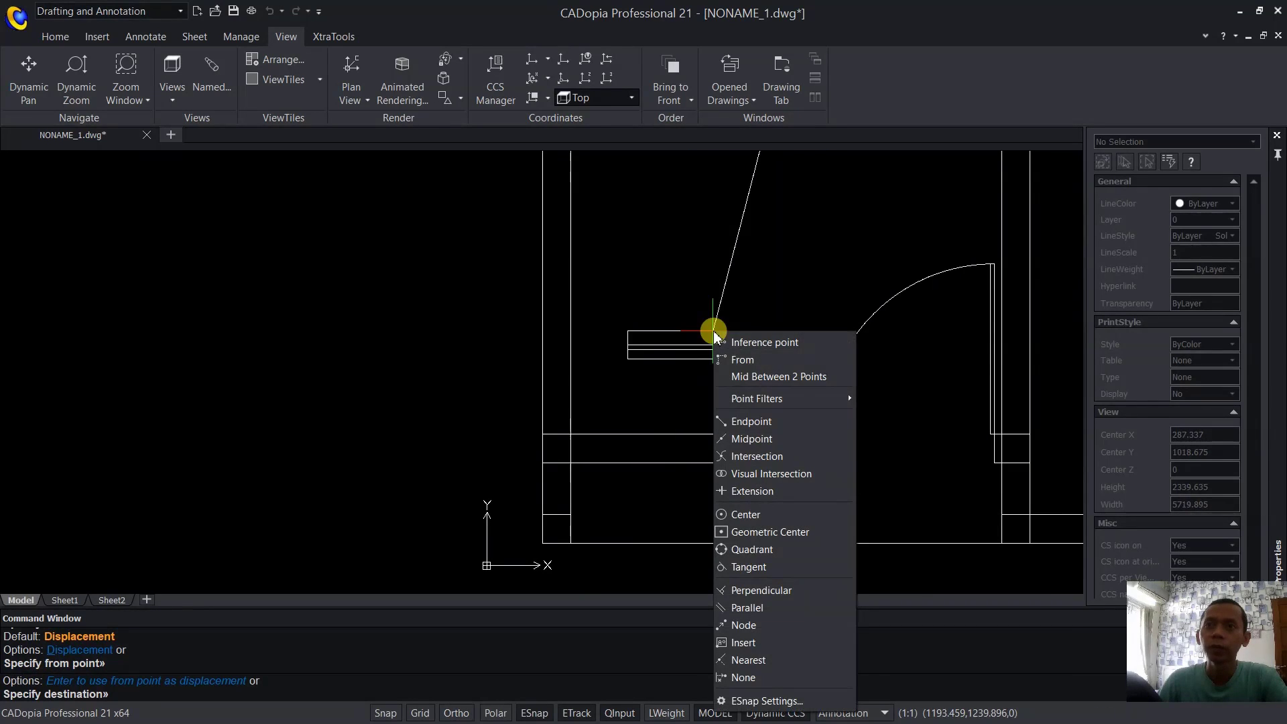
{"action": "left_click", "coordinate": [768, 377]}
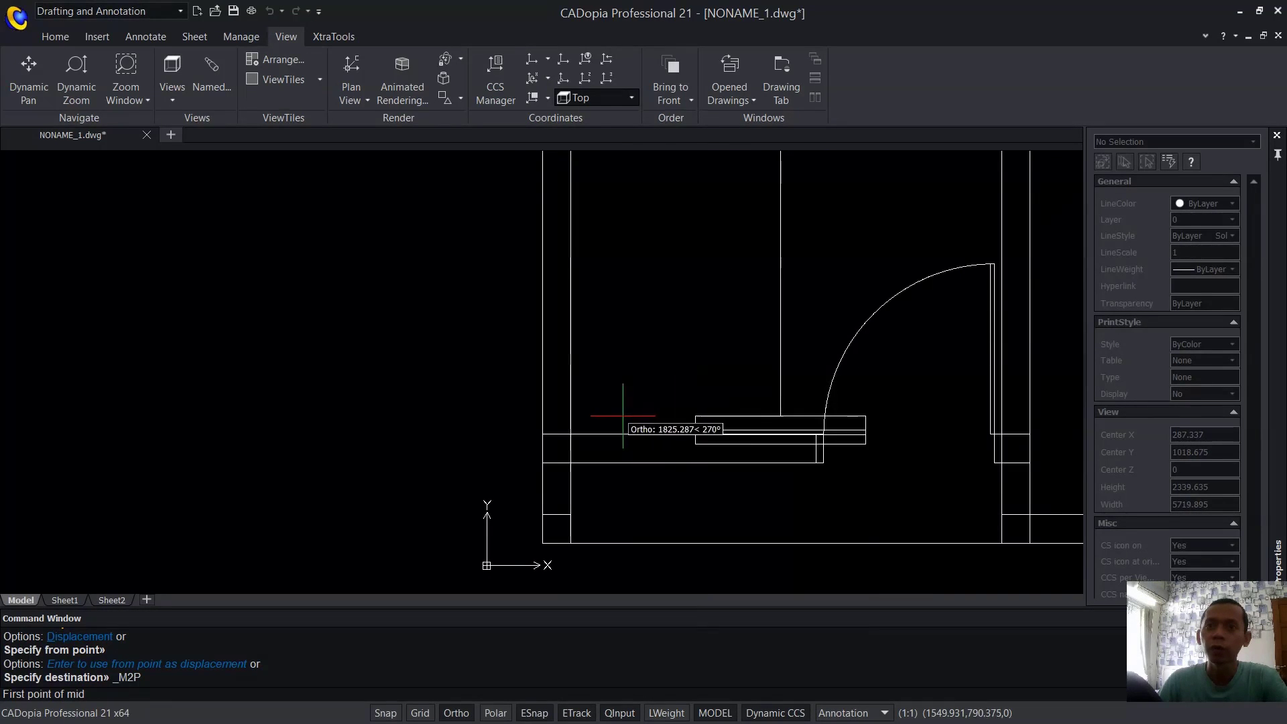
{"action": "scroll", "coordinate": [614, 419], "scroll_direction": "up", "scroll_amount": 2}
{"action": "left_click", "coordinate": [546, 444]}
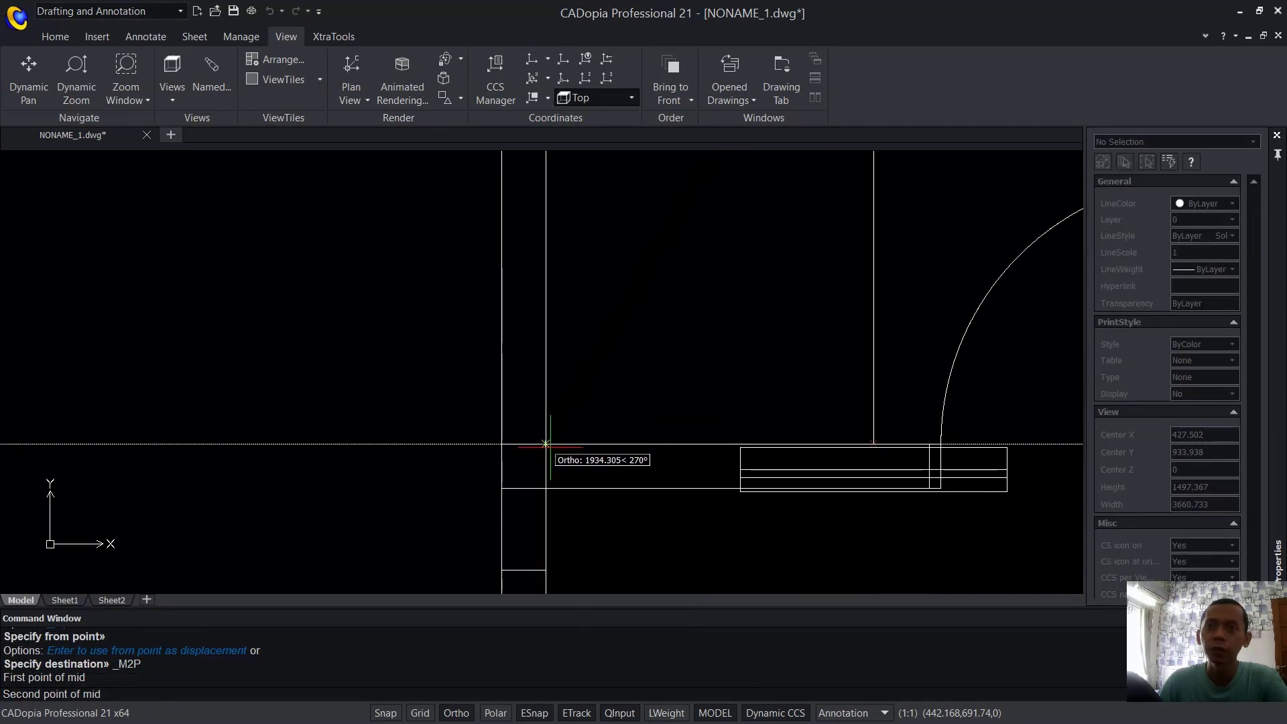
{"action": "left_click", "coordinate": [928, 444]}
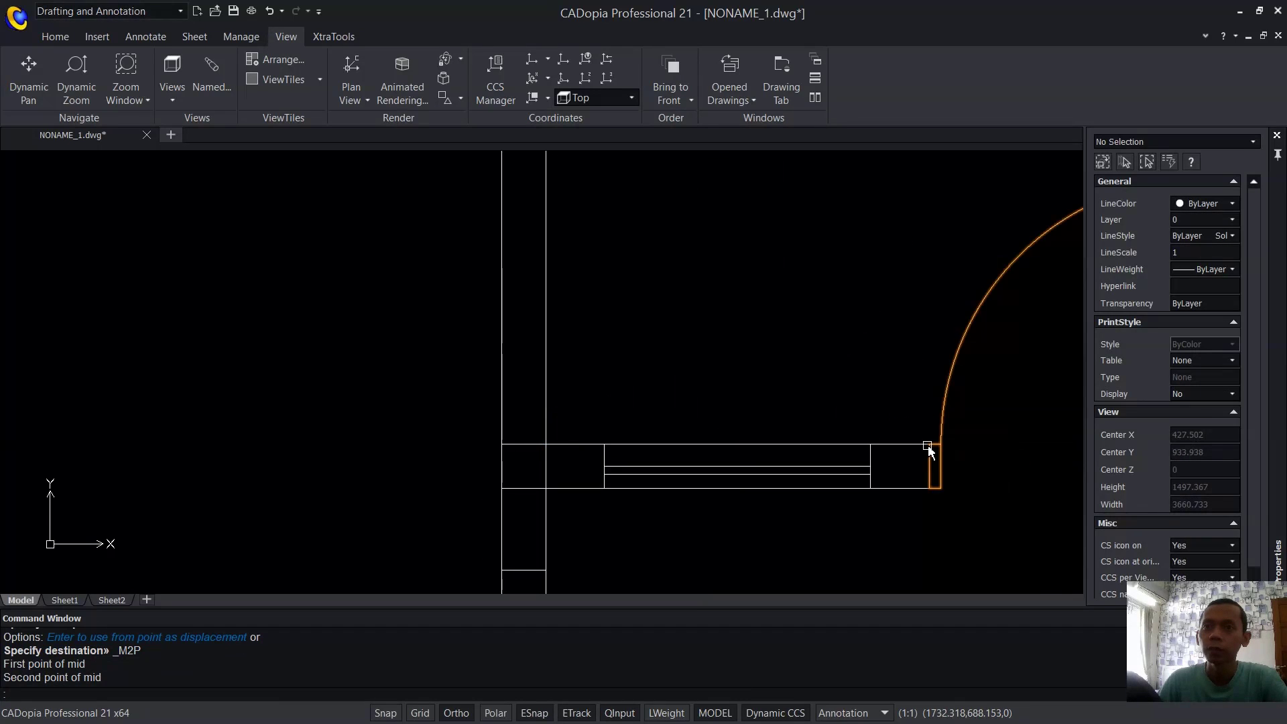
Copy the window from its upper edge's midpoint to the midpoint of the bottom wall's inner line between the partition and right wall.
{"action": "scroll", "coordinate": [796, 416], "scroll_direction": "down", "scroll_amount": 4}
{"action": "type", "text": "CO"}
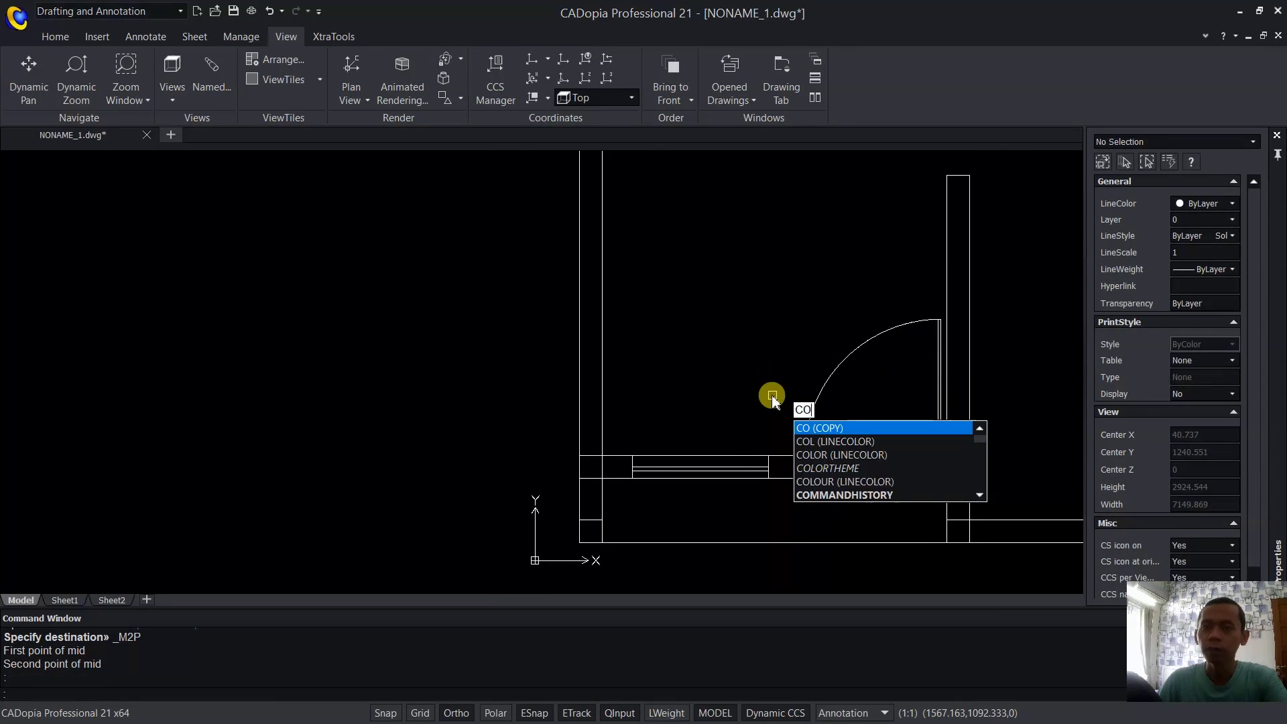
{"action": "key", "text": "Return"}
{"action": "left_click", "coordinate": [732, 462]}
{"action": "key", "text": "Return"}
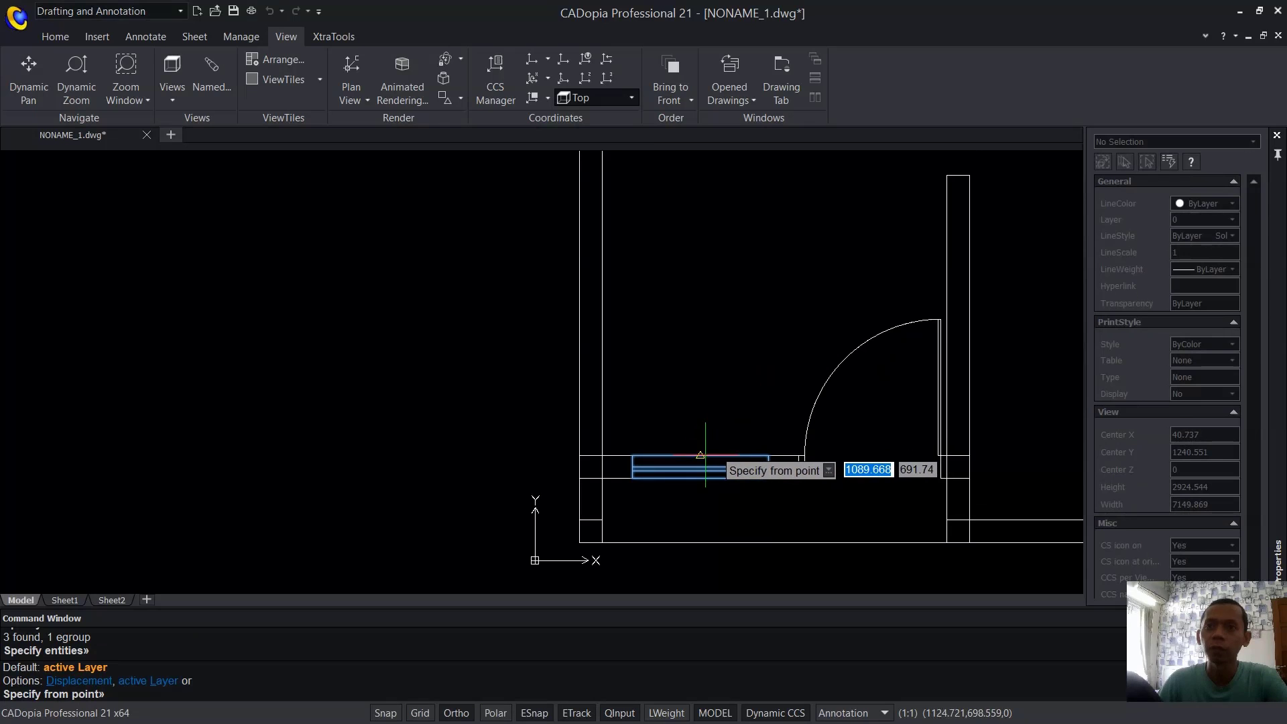
{"action": "left_click", "coordinate": [701, 457]}
{"action": "scroll", "coordinate": [724, 438], "scroll_direction": "down", "scroll_amount": 3}
{"action": "scroll", "coordinate": [793, 473], "scroll_direction": "up", "scroll_amount": 3}
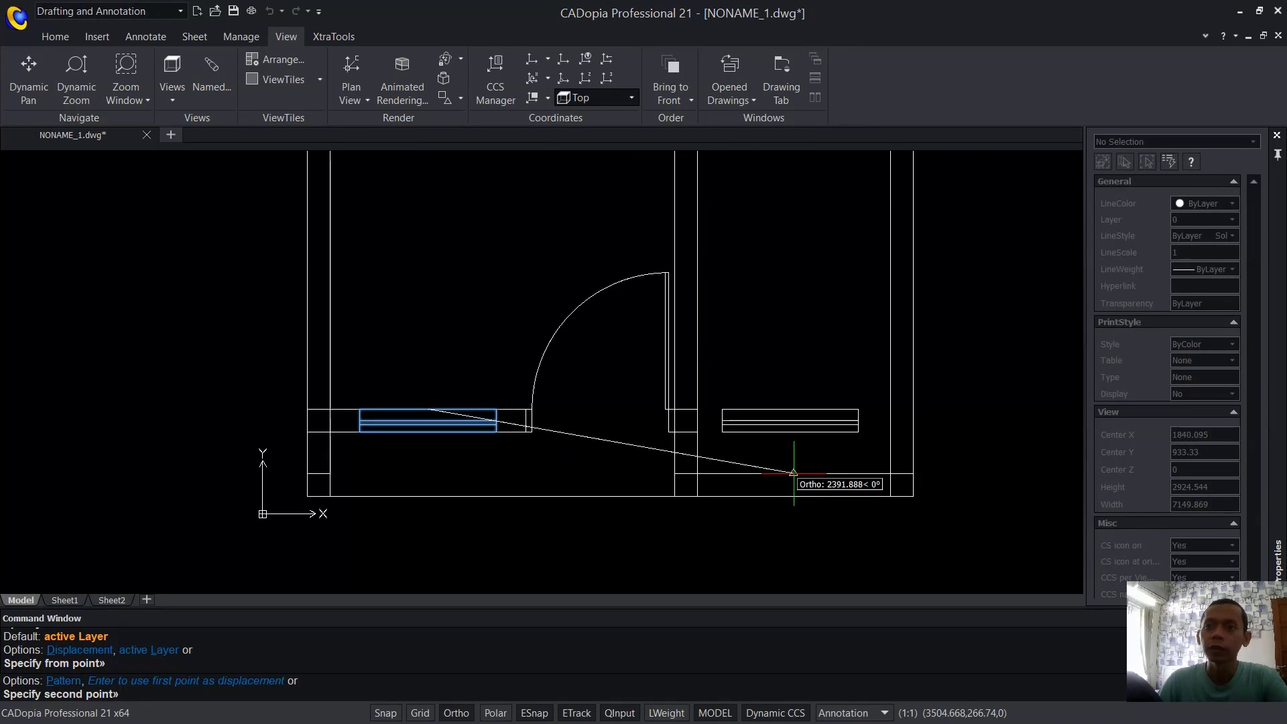
{"action": "left_click", "coordinate": [794, 473]}
{"action": "scroll", "coordinate": [810, 386], "scroll_direction": "down", "scroll_amount": 3}
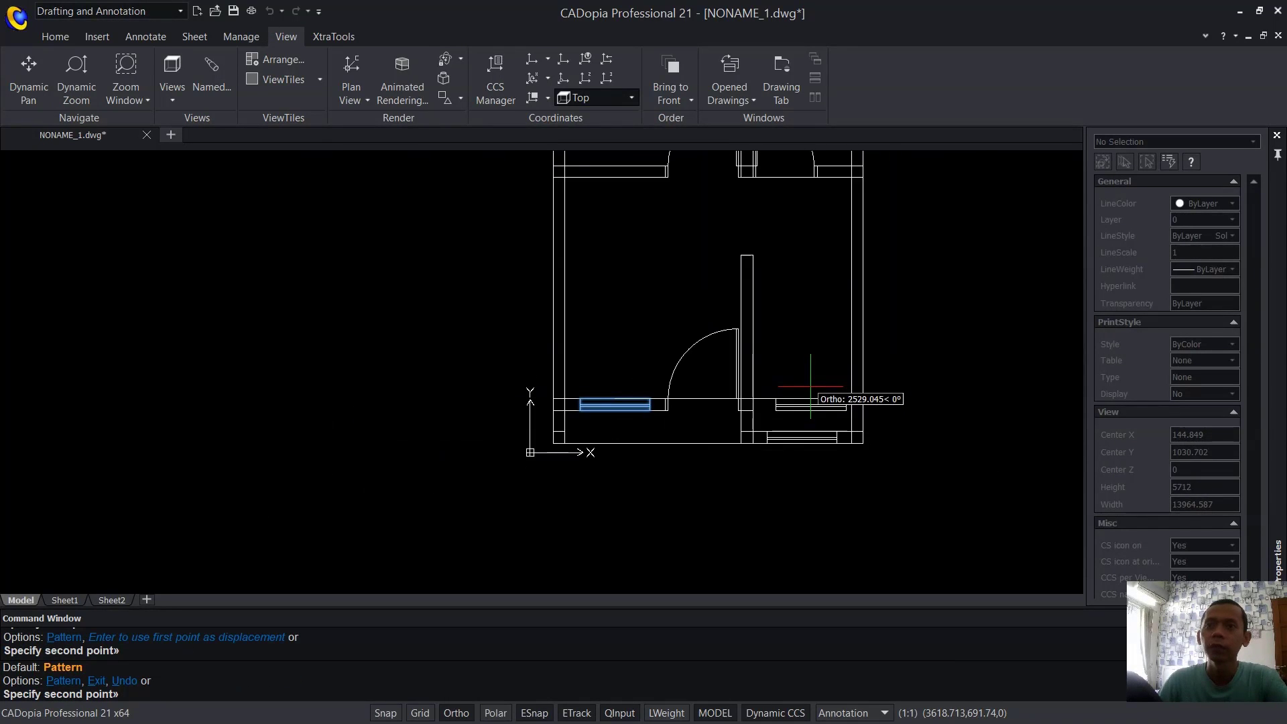
{"action": "key", "text": "Escape"}
Mirror the window beside the lower 900 door about a horizontal line across the front room, keeping the original.
{"action": "mouse_move", "coordinate": [643, 299]}
{"action": "middle_mouse_down"}
{"action": "mouse_move", "coordinate": [724, 511]}
{"action": "mouse_move", "coordinate": [742, 411]}
{"action": "mouse_move", "coordinate": [751, 435]}
{"action": "middle_mouse_up"}
{"action": "type", "text": "MI"}
{"action": "key", "text": "Return"}
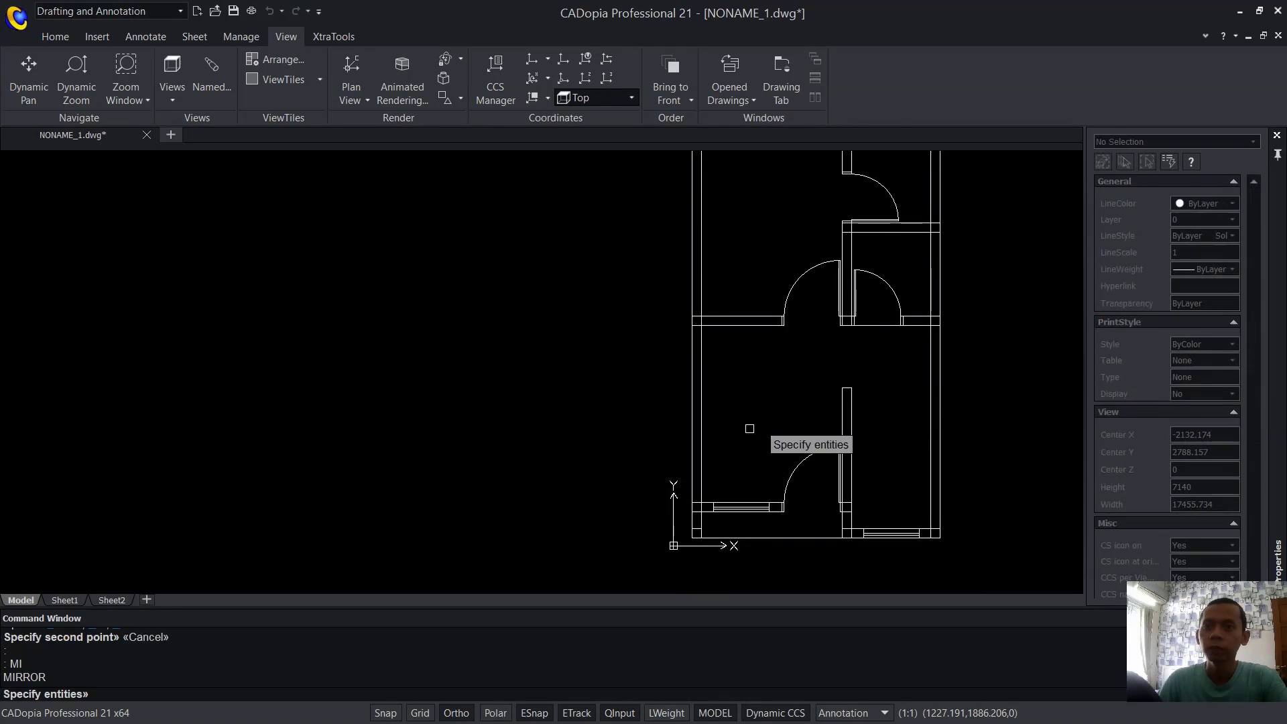
{"action": "scroll", "coordinate": [753, 517], "scroll_direction": "up", "scroll_amount": 1}
{"action": "key", "text": "Return"}
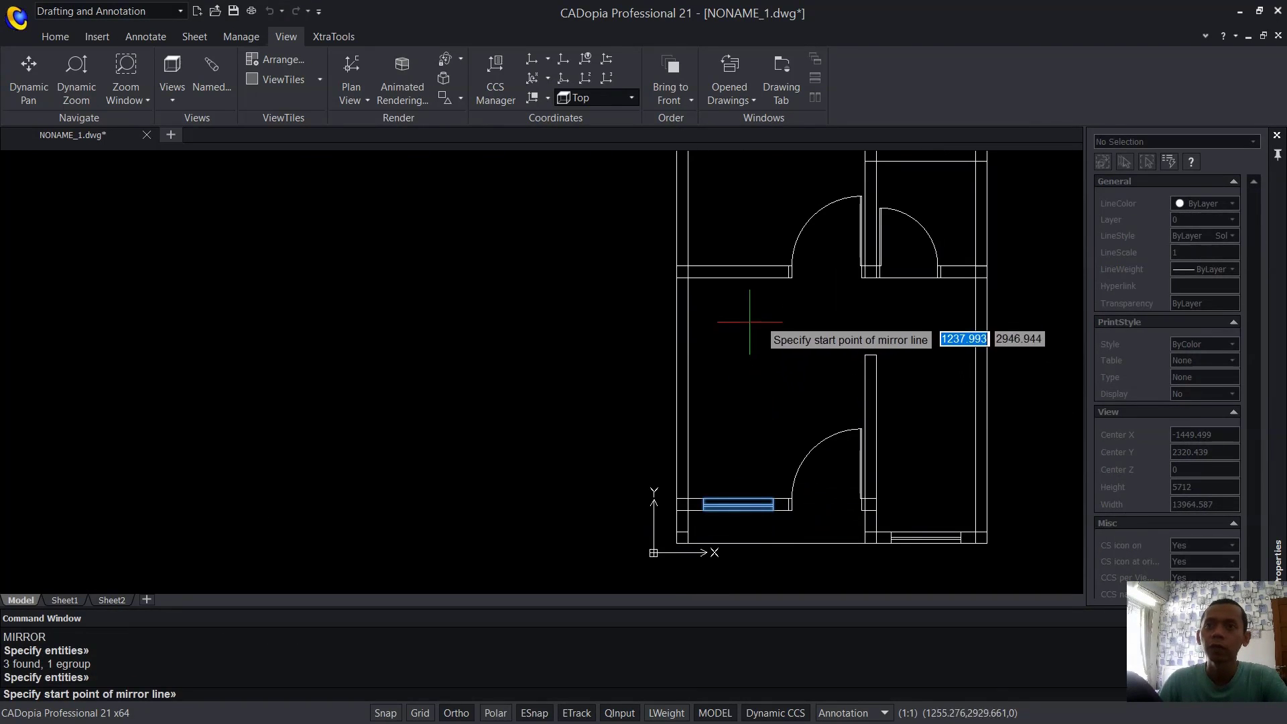
{"action": "left_click", "coordinate": [749, 321]}
{"action": "left_click", "coordinate": [597, 321]}
{"action": "key", "text": "Return"}
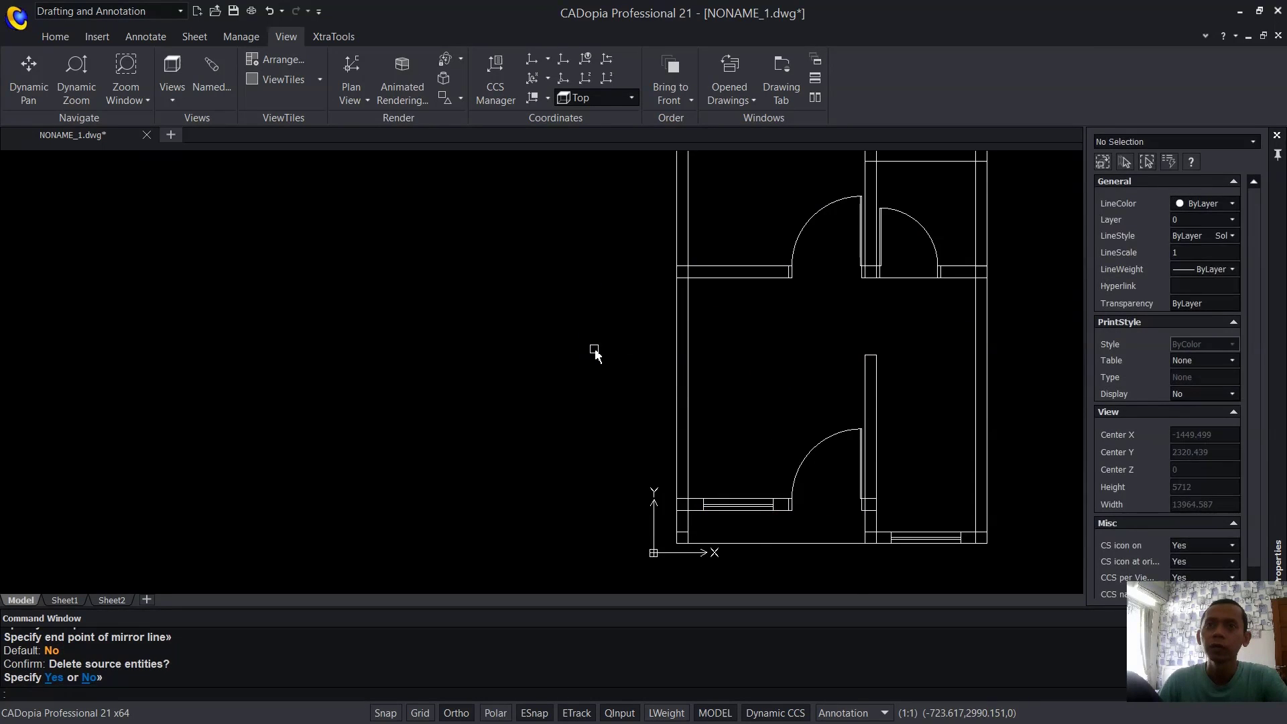
Move the mirrored window by its lower edge's midpoint to midway between the inner corners of the upper-left room's top wall.
{"action": "middle_click_drag", "start_coordinate": [781, 306], "coordinate": [742, 537]}
{"action": "scroll", "coordinate": [711, 393], "scroll_direction": "up", "scroll_amount": 3}
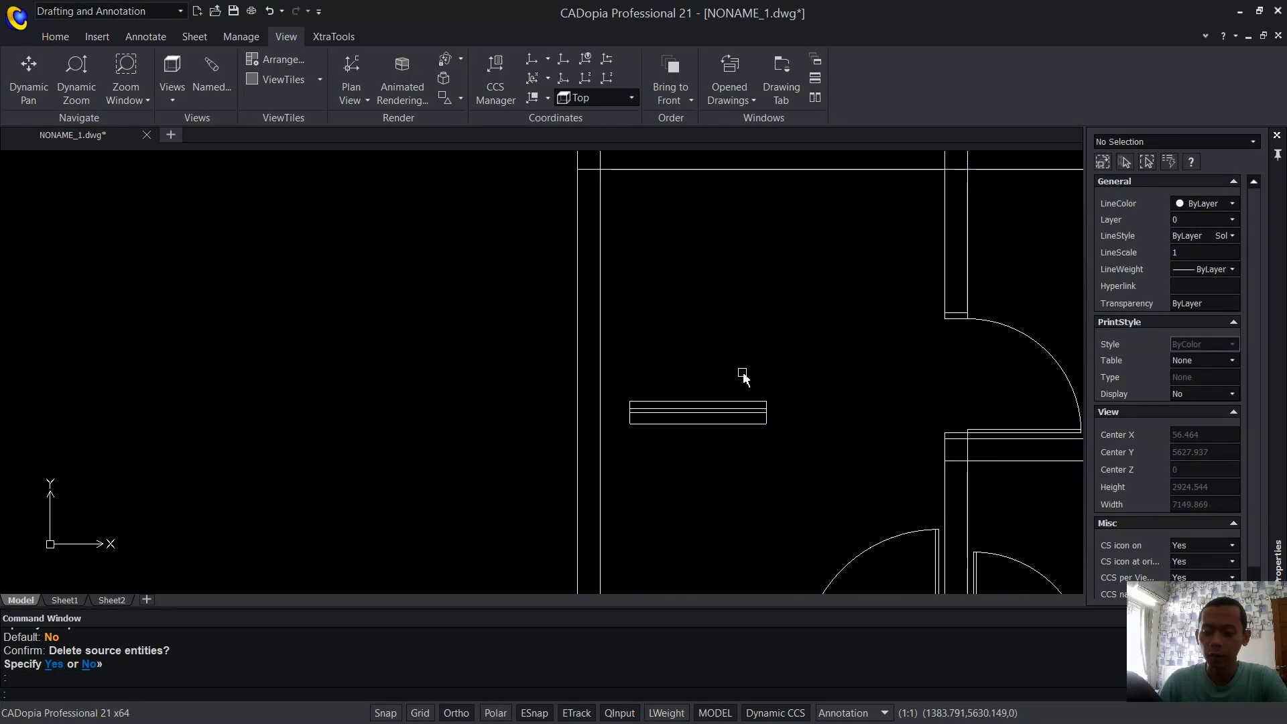
{"action": "type", "text": "m"}
{"action": "key", "text": "Return"}
{"action": "left_click", "coordinate": [726, 423]}
{"action": "key", "text": "Return"}
{"action": "left_click", "coordinate": [697, 412]}
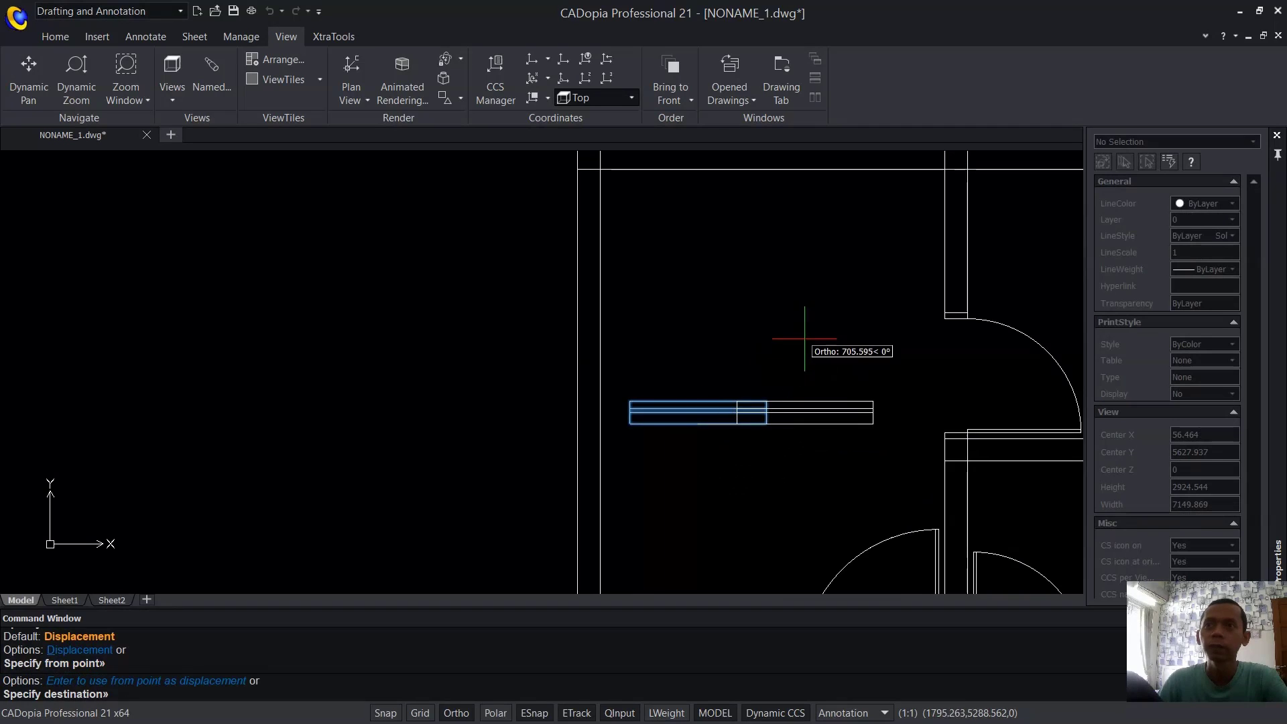
{"action": "middle_click_drag", "start_coordinate": [791, 342], "coordinate": [749, 517]}
{"action": "right_click", "coordinate": [794, 401], "text": "shift"}
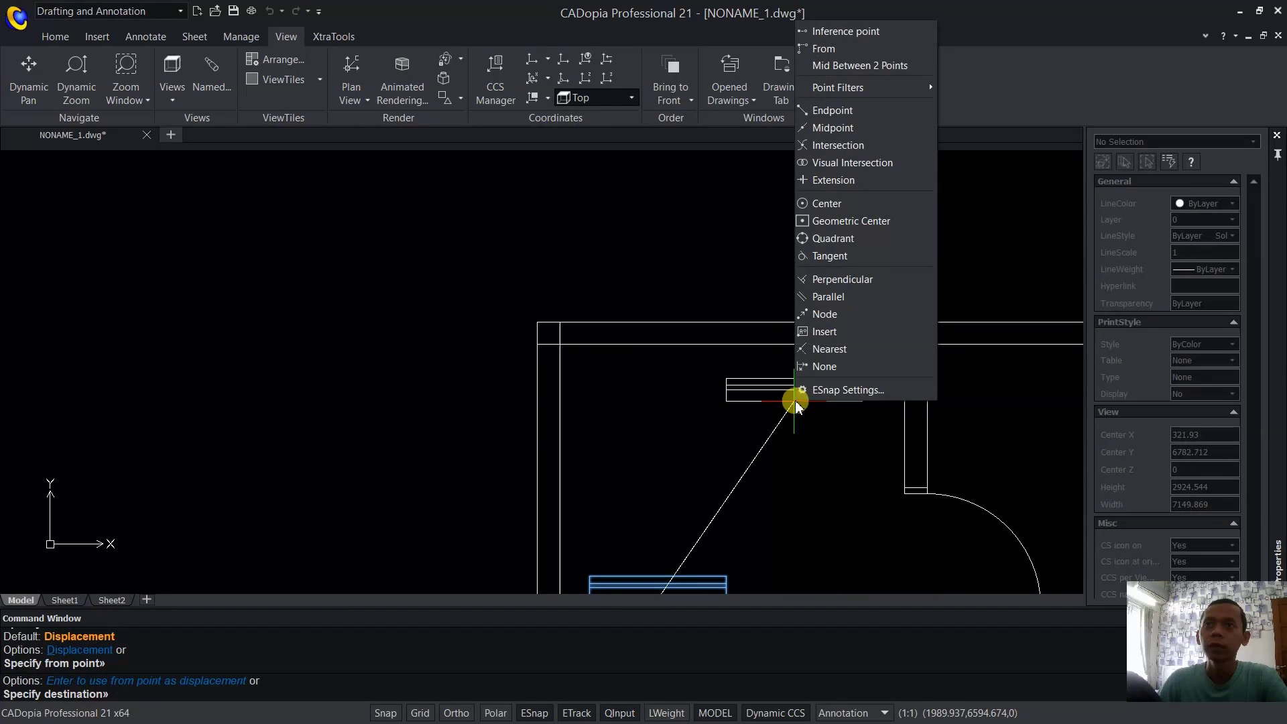
{"action": "left_click", "coordinate": [861, 65]}
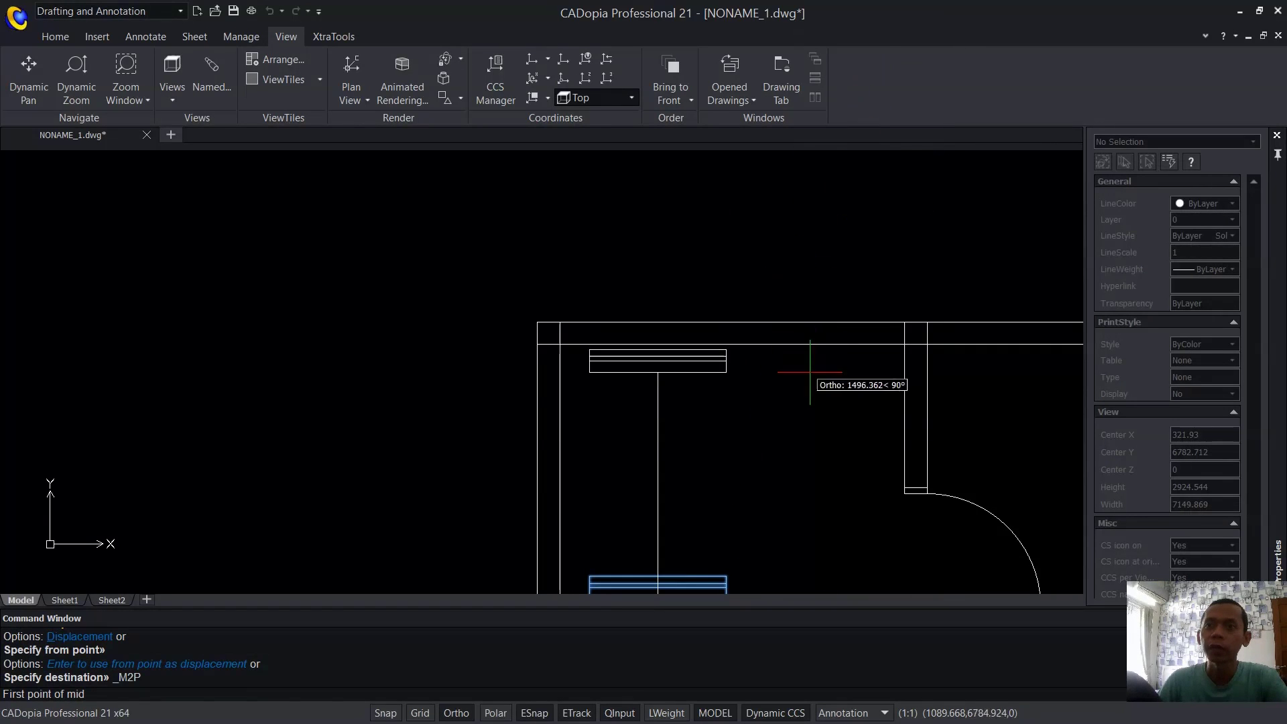
{"action": "left_click", "coordinate": [904, 344]}
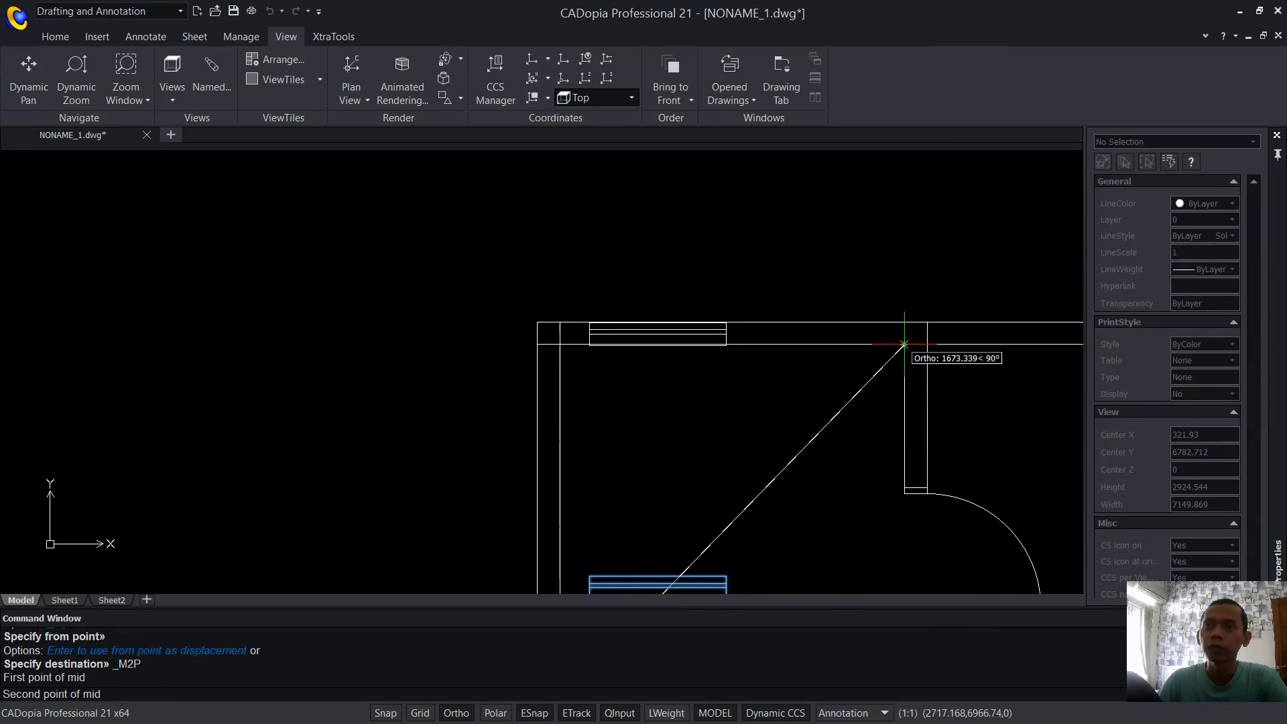
{"action": "left_click", "coordinate": [560, 344]}
Set the line colour of all the doors and windows in the plan to Cyan.
{"action": "scroll", "coordinate": [764, 435], "scroll_direction": "down", "scroll_amount": 4}
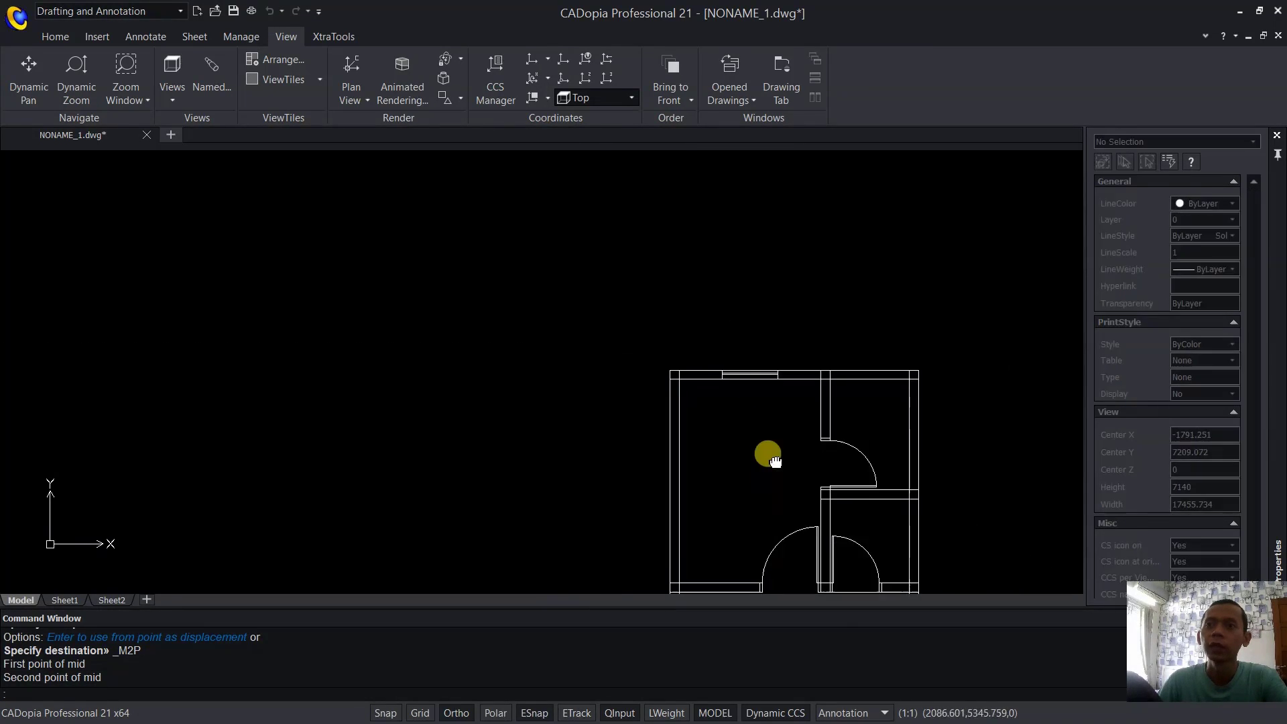
{"action": "scroll", "coordinate": [736, 321], "scroll_direction": "up", "scroll_amount": 1}
{"action": "middle_click_drag", "start_coordinate": [730, 408], "coordinate": [736, 395]}
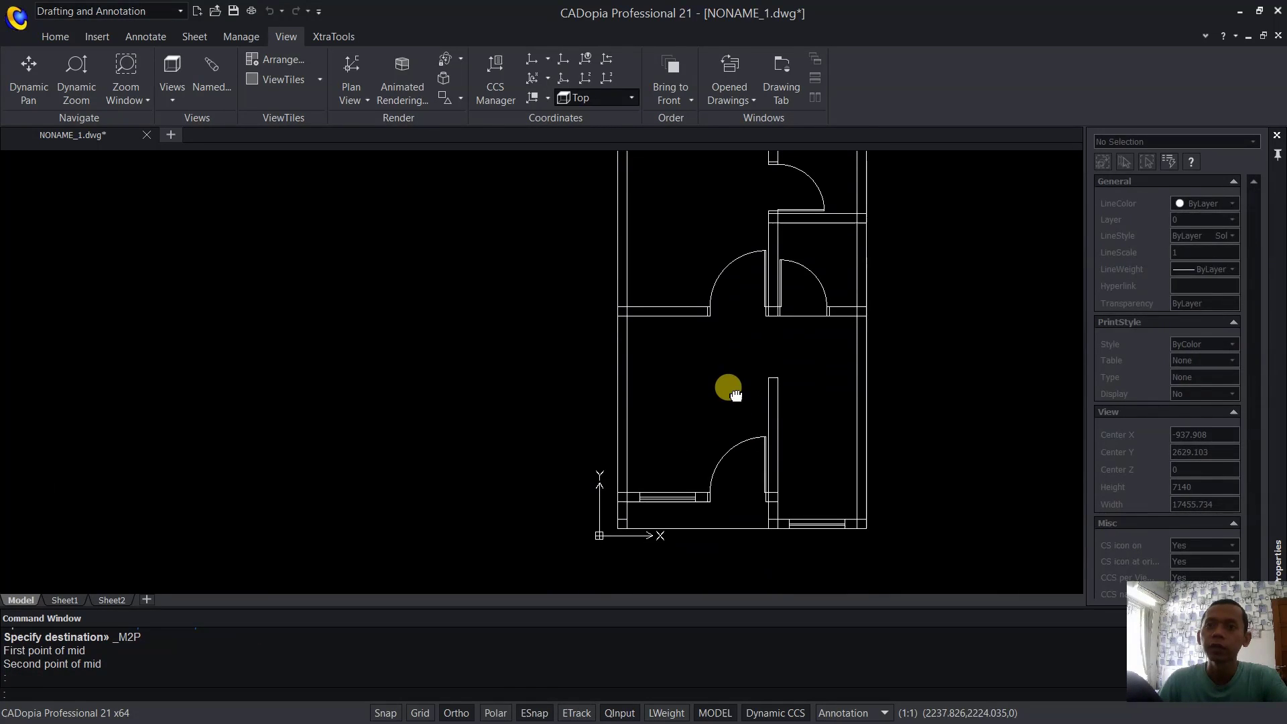
{"action": "left_click", "coordinate": [745, 449]}
{"action": "scroll", "coordinate": [670, 506], "scroll_direction": "up", "scroll_amount": 2}
{"action": "left_click", "coordinate": [670, 497]}
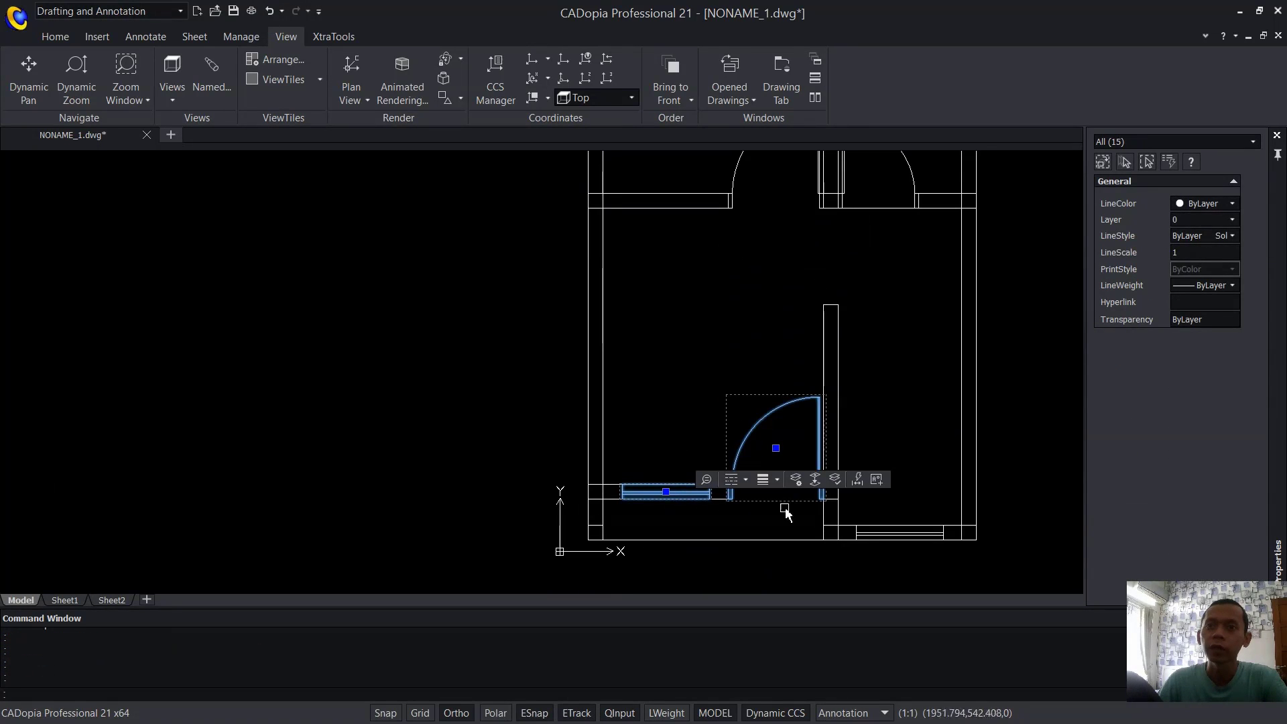
{"action": "left_click", "coordinate": [891, 546]}
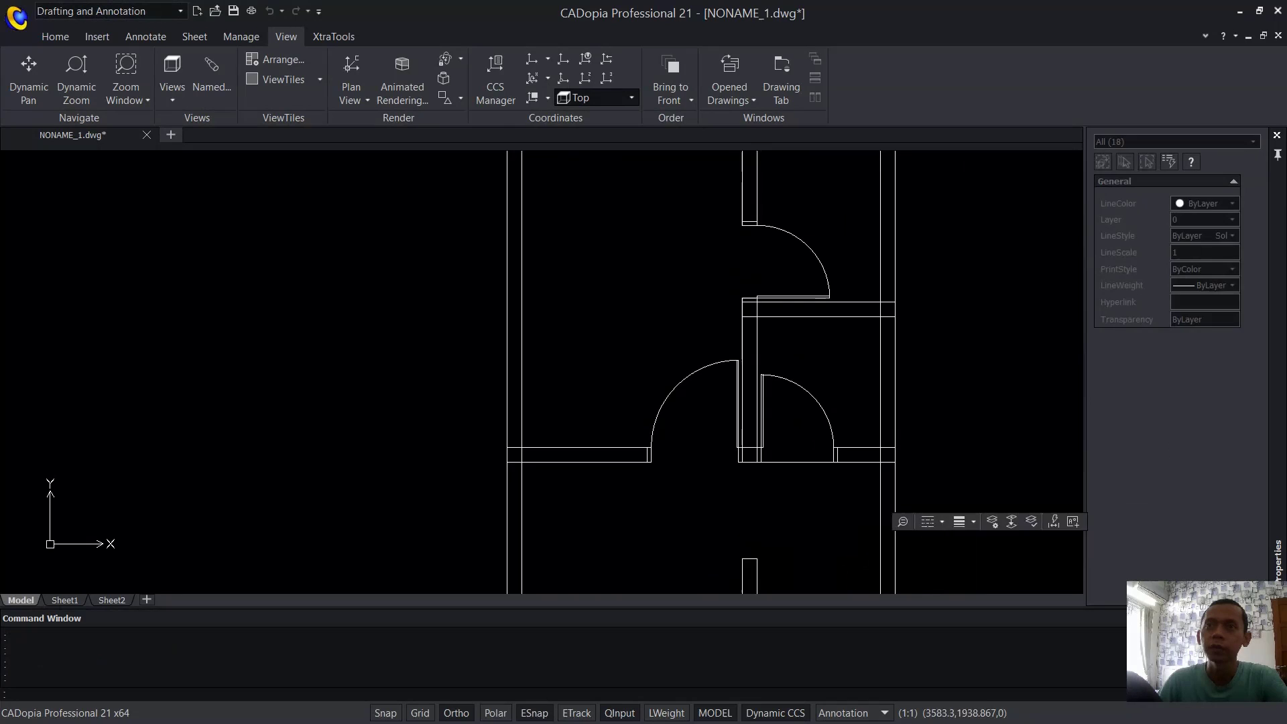
{"action": "left_click", "coordinate": [697, 382]}
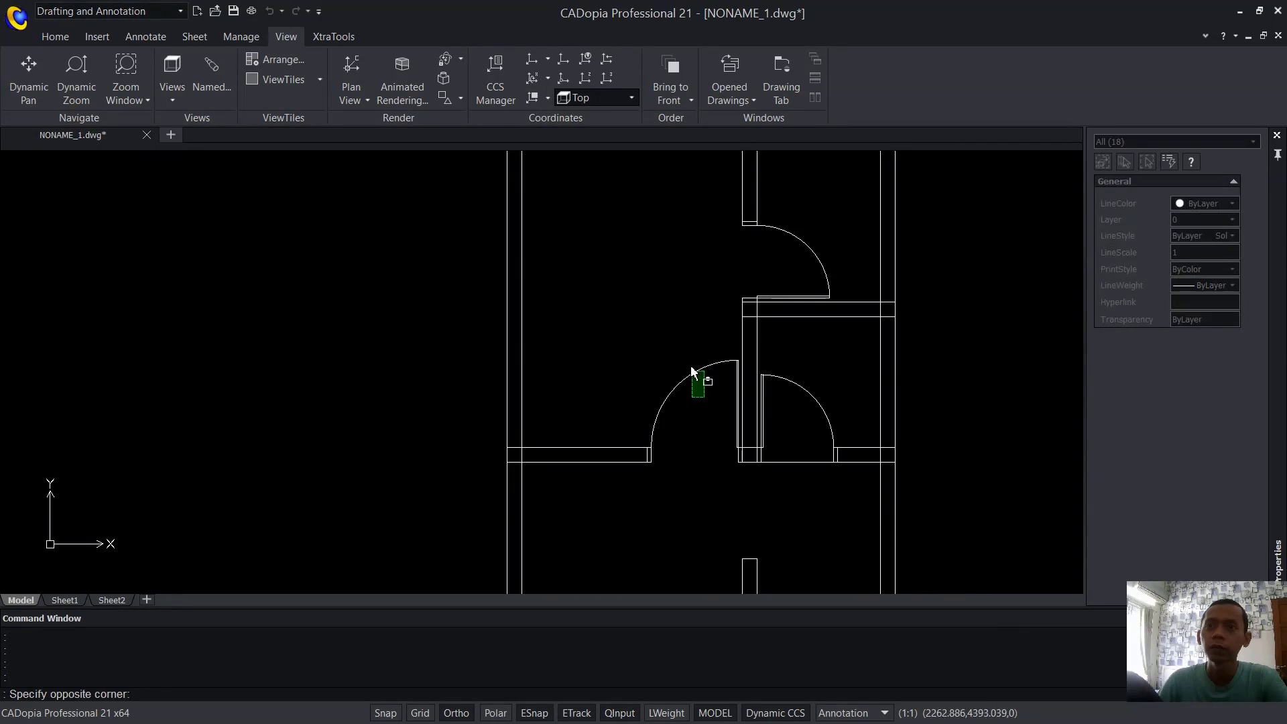
{"action": "left_click", "coordinate": [803, 377]}
{"action": "left_click", "coordinate": [838, 374]}
{"action": "left_click", "coordinate": [778, 449]}
{"action": "left_click", "coordinate": [831, 218]}
{"action": "left_click", "coordinate": [784, 264]}
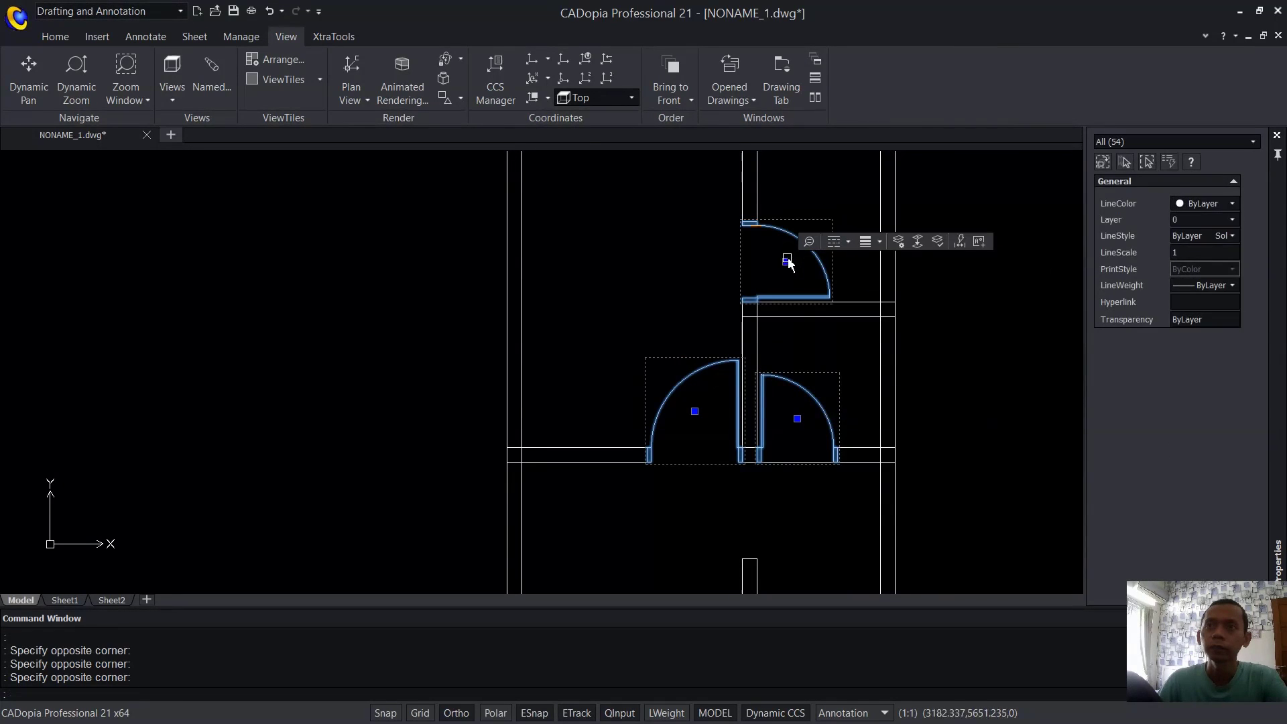
{"action": "middle_click_drag", "start_coordinate": [630, 252], "coordinate": [620, 551]}
{"action": "scroll", "coordinate": [652, 416], "scroll_direction": "up", "scroll_amount": 2}
{"action": "left_click", "coordinate": [649, 431]}
{"action": "scroll", "coordinate": [724, 470], "scroll_direction": "down", "scroll_amount": 2}
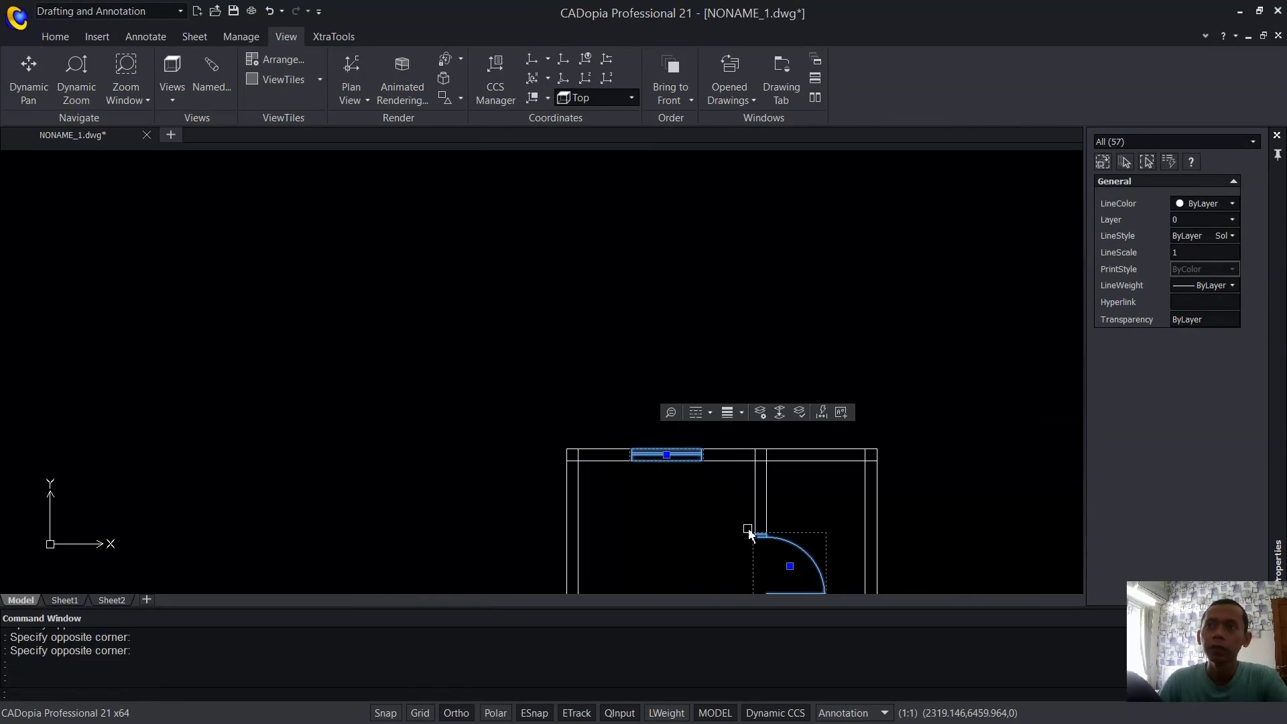
{"action": "mouse_move", "coordinate": [767, 532]}
{"action": "middle_mouse_down"}
{"action": "mouse_move", "coordinate": [669, 310]}
{"action": "mouse_move", "coordinate": [667, 252]}
{"action": "middle_mouse_up"}
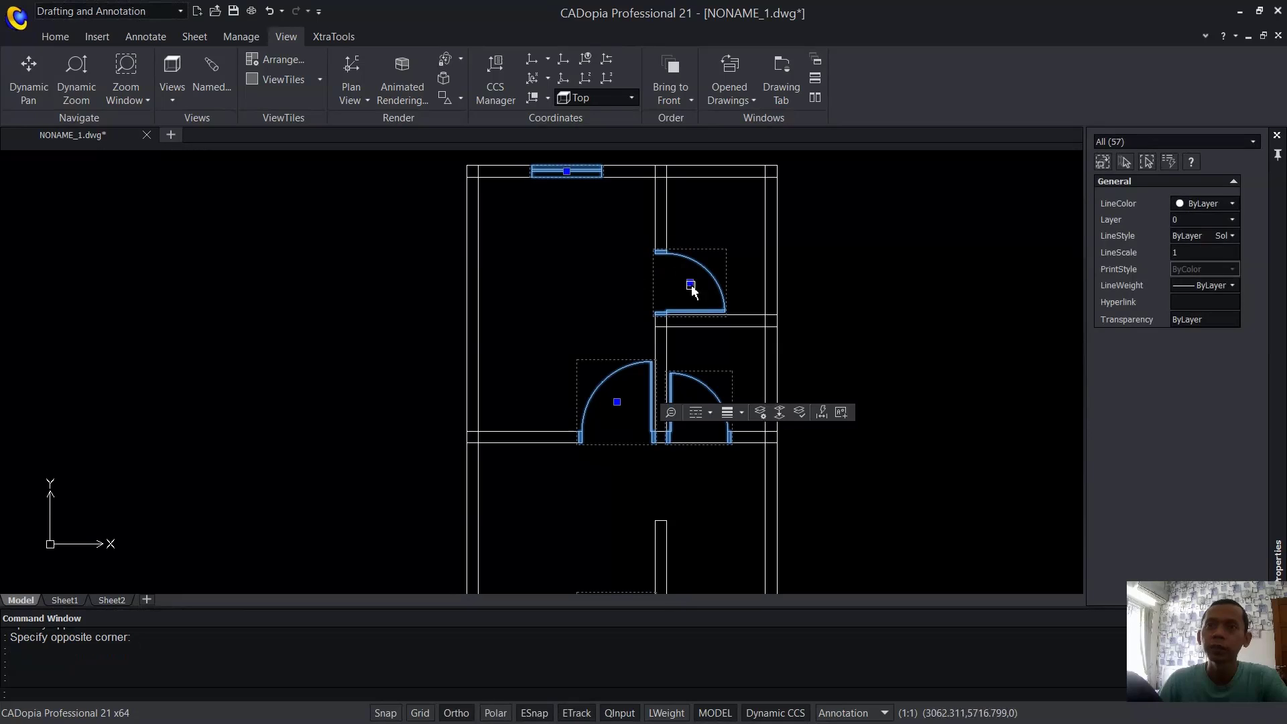
{"action": "left_click", "coordinate": [1230, 204]}
{"action": "left_click", "coordinate": [1201, 270]}
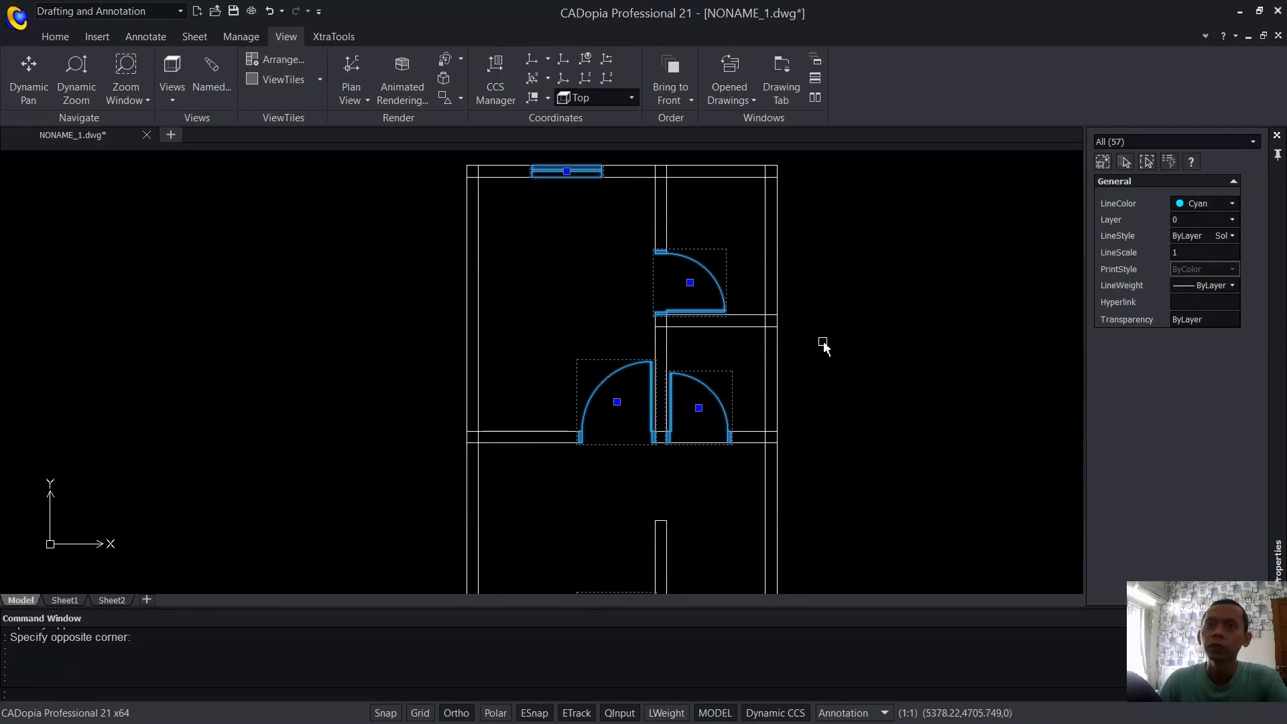
{"action": "key", "text": "Escape"}
Start a hatch with a two-colour fill and set its Color 2 to standard colour 24.
{"action": "scroll", "coordinate": [697, 293], "scroll_direction": "down", "scroll_amount": 2}
{"action": "middle_click_drag", "start_coordinate": [734, 402], "coordinate": [793, 411]}
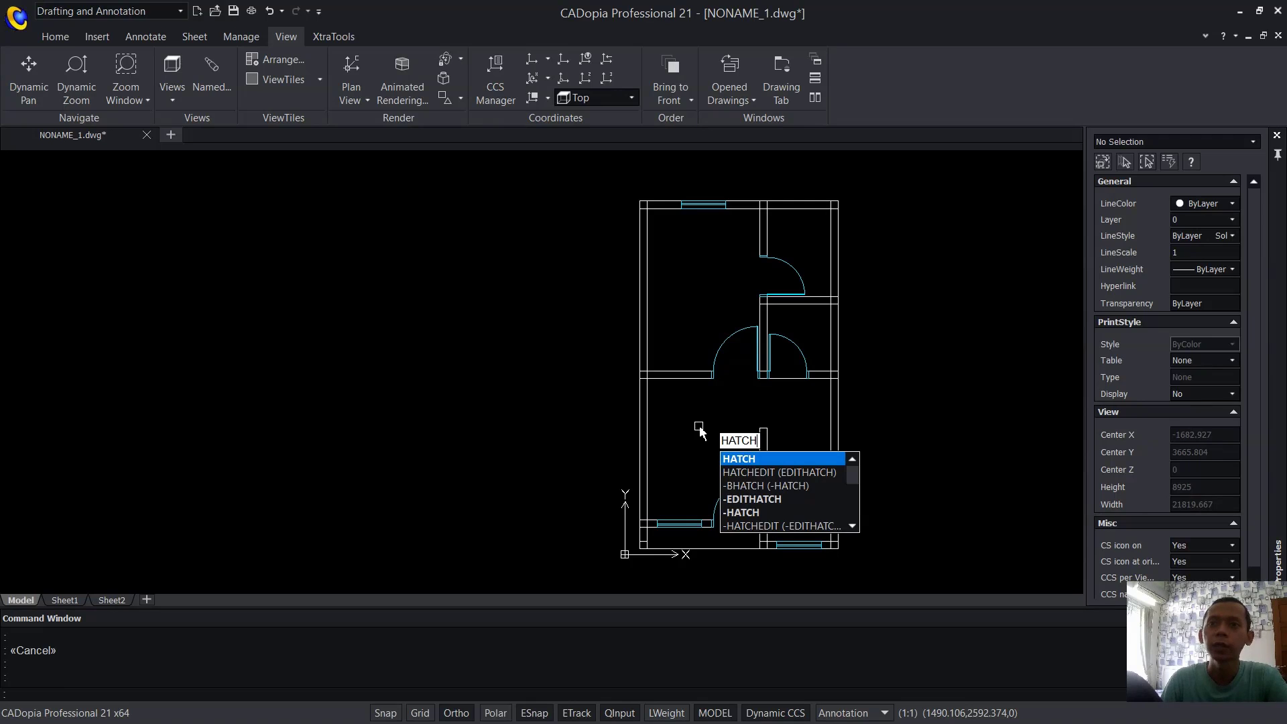
{"action": "key", "text": "Return"}
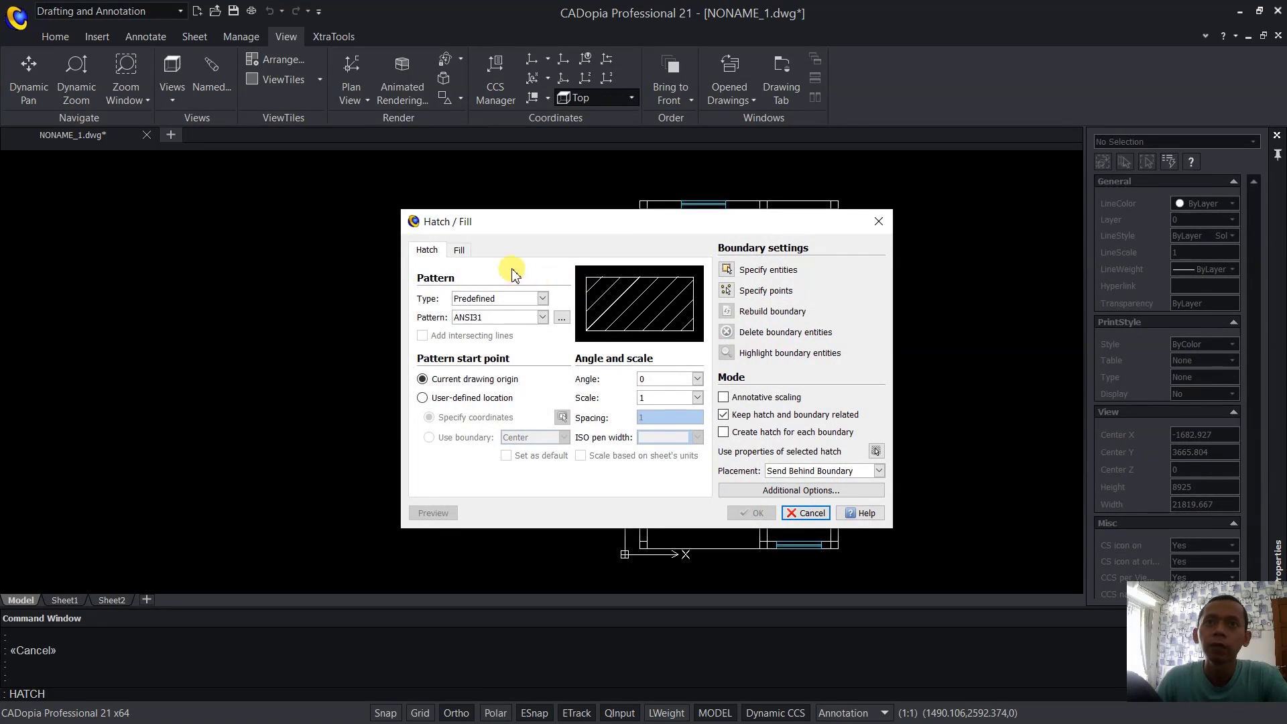
{"action": "left_click", "coordinate": [461, 250]}
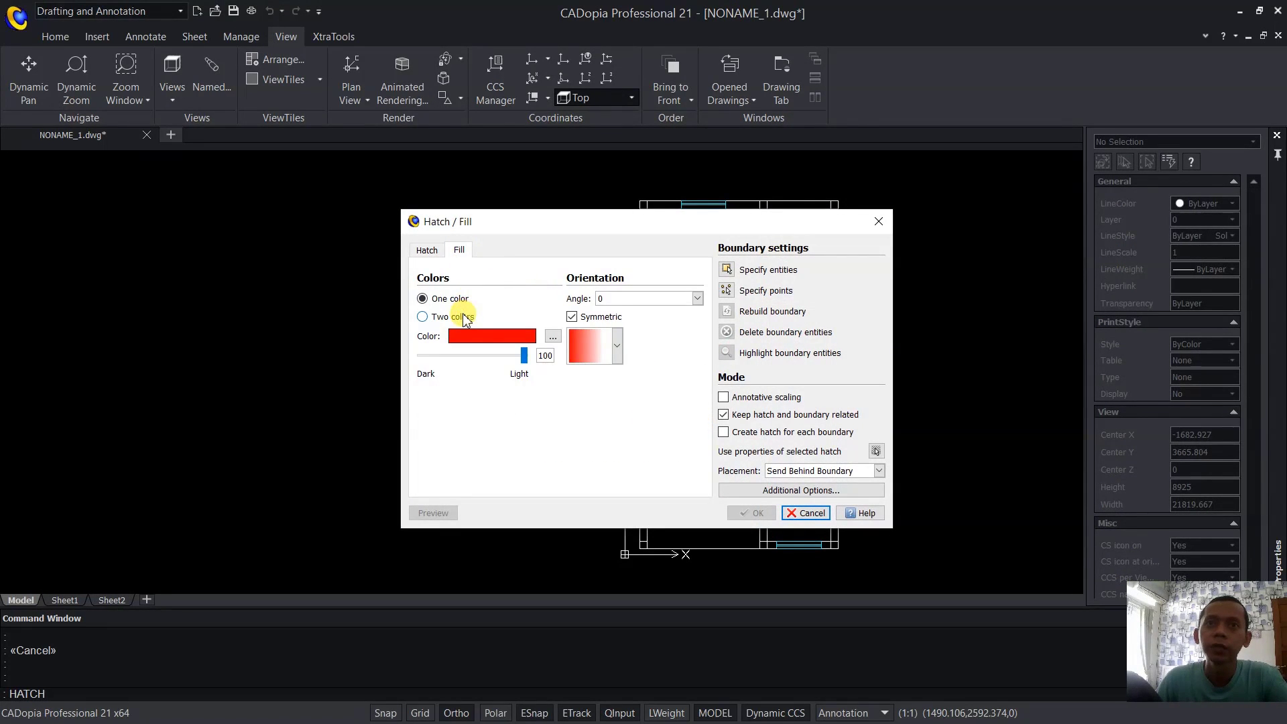
{"action": "left_click", "coordinate": [464, 318]}
{"action": "left_click", "coordinate": [552, 355]}
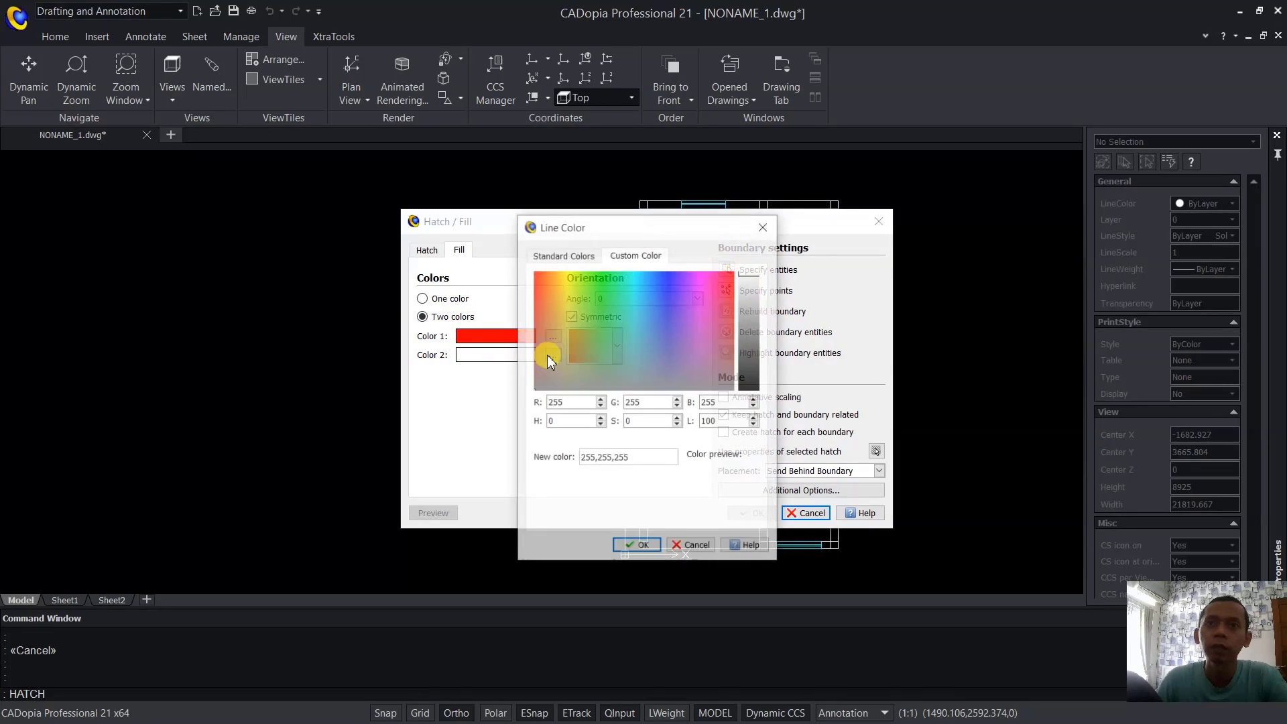
{"action": "left_click", "coordinate": [561, 258]}
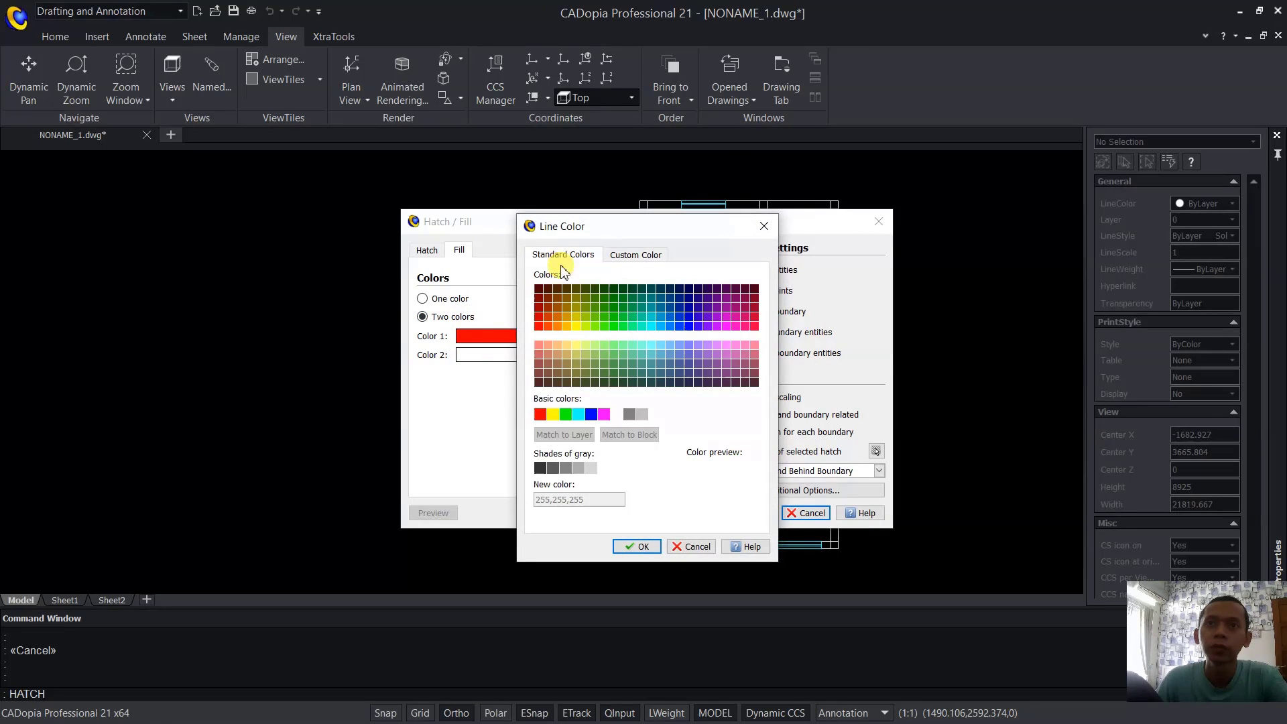
{"action": "left_click", "coordinate": [549, 308]}
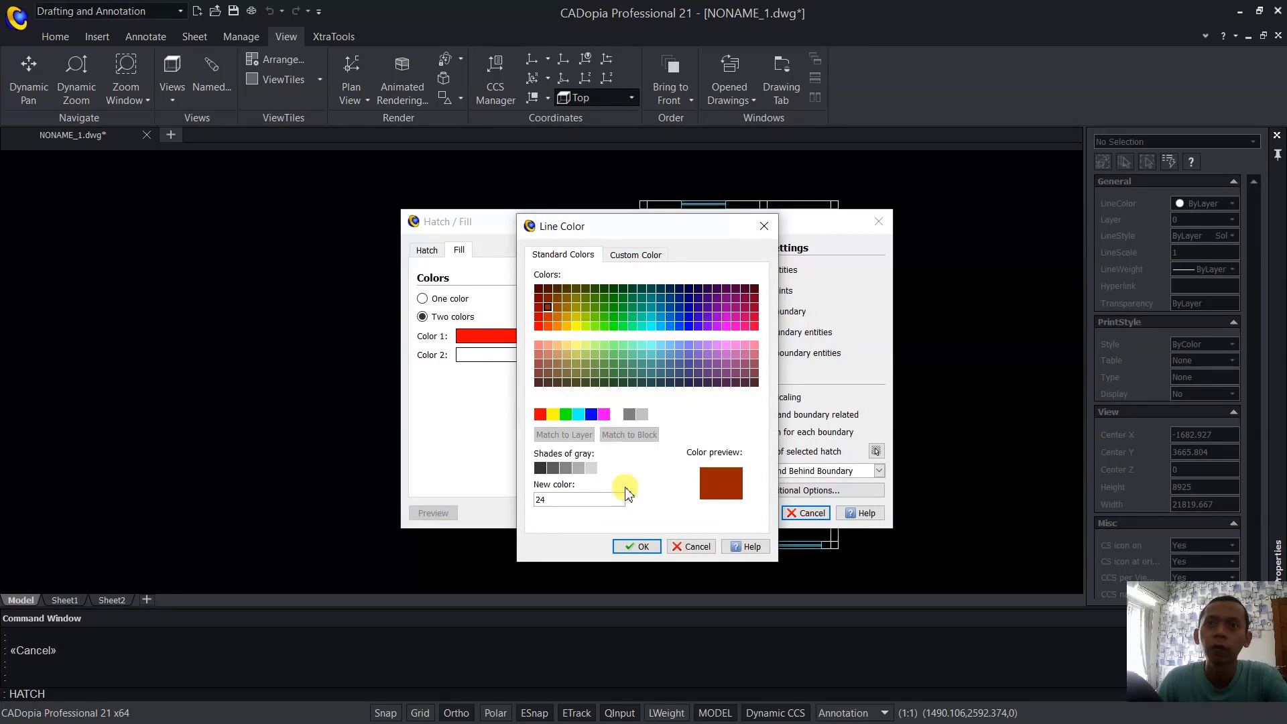
{"action": "left_click", "coordinate": [633, 546]}
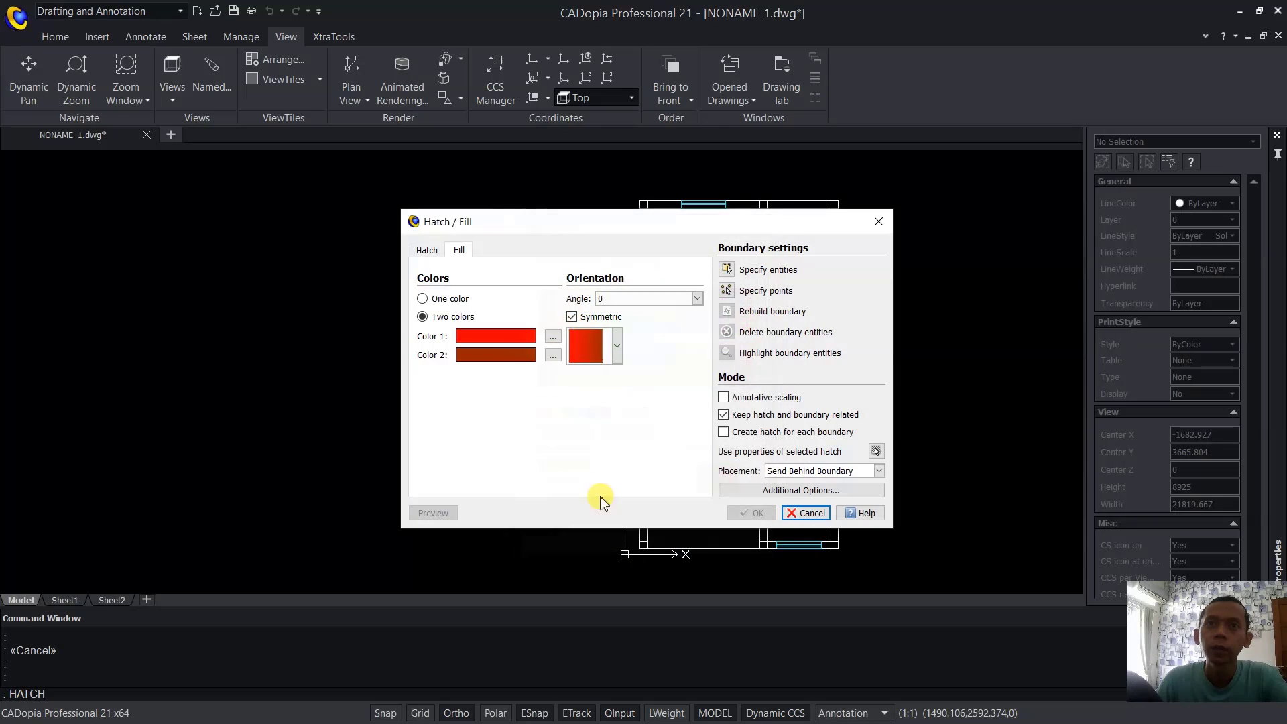
Set the fill's Color 1 to the same standard brown as Color 2.
{"action": "left_click", "coordinate": [552, 338]}
{"action": "left_click", "coordinate": [551, 259]}
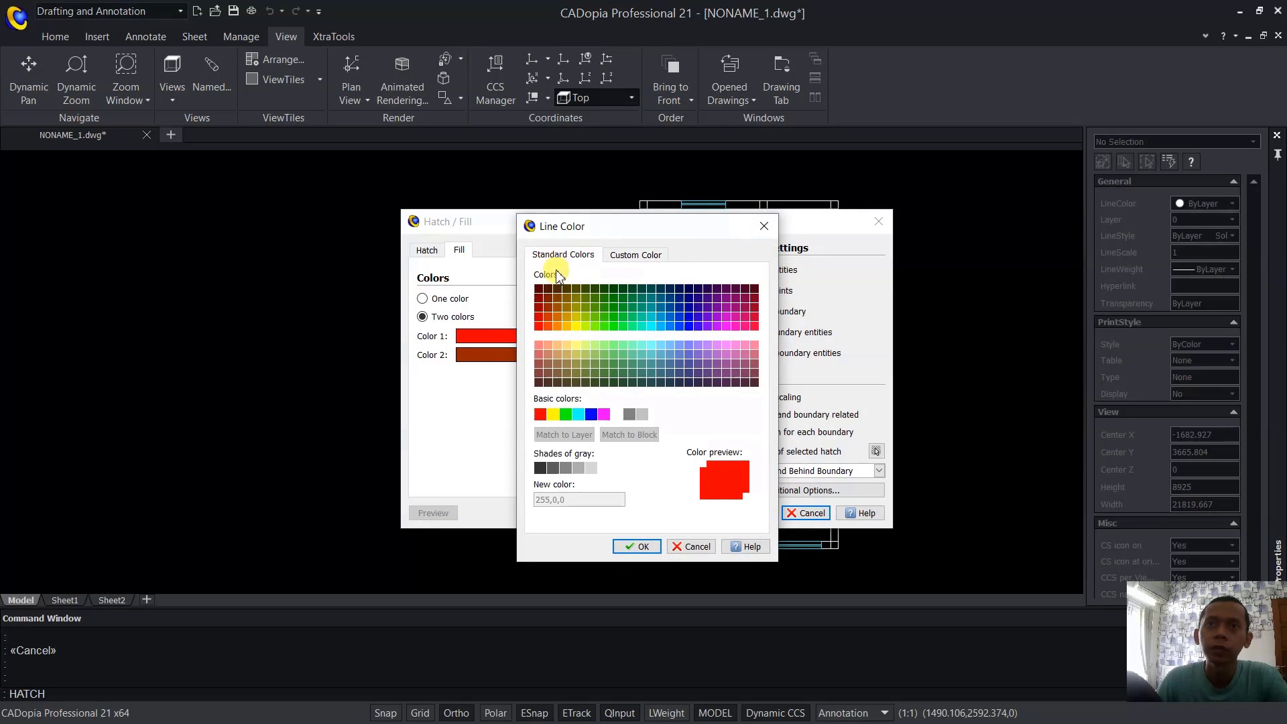
{"action": "left_click", "coordinate": [551, 305]}
{"action": "left_click", "coordinate": [646, 547]}
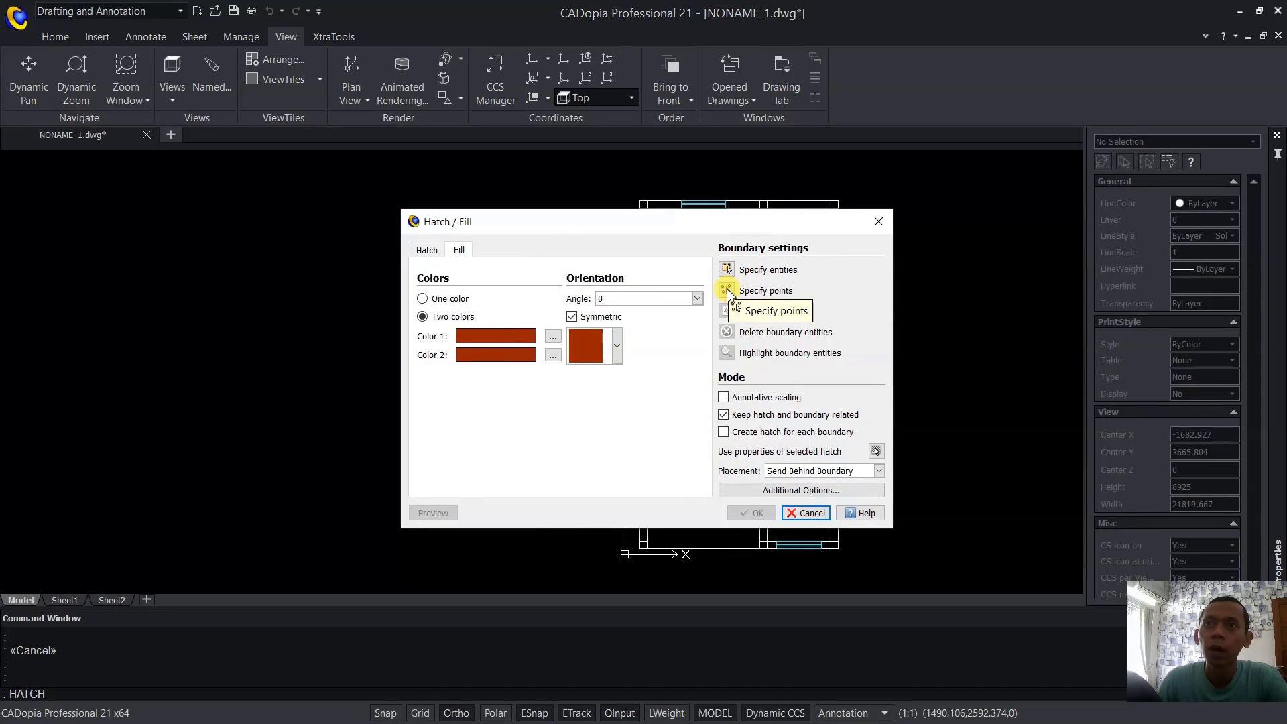
Specify internal points for the fill in the top wall's left corner square and its junction with the vertical partition.
{"action": "left_click", "coordinate": [728, 292]}
{"action": "scroll", "coordinate": [597, 231], "scroll_direction": "up", "scroll_amount": 5}
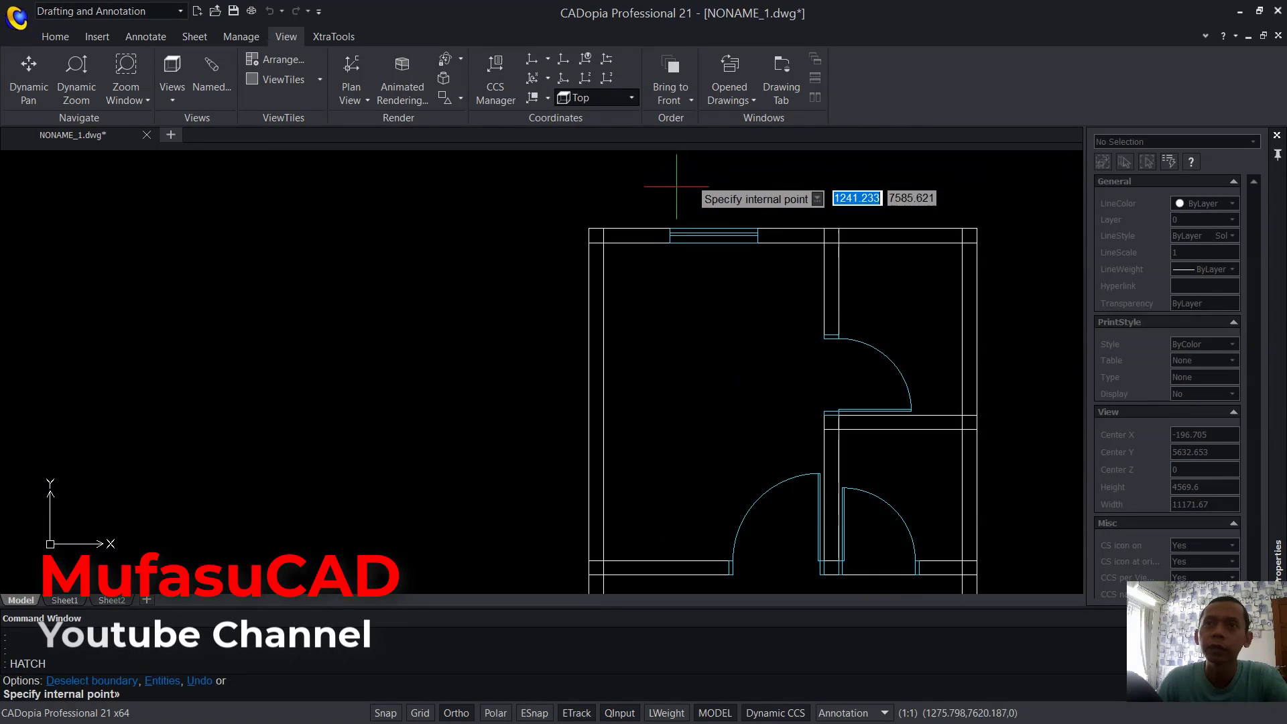
{"action": "left_click", "coordinate": [596, 236]}
{"action": "left_click", "coordinate": [831, 235]}
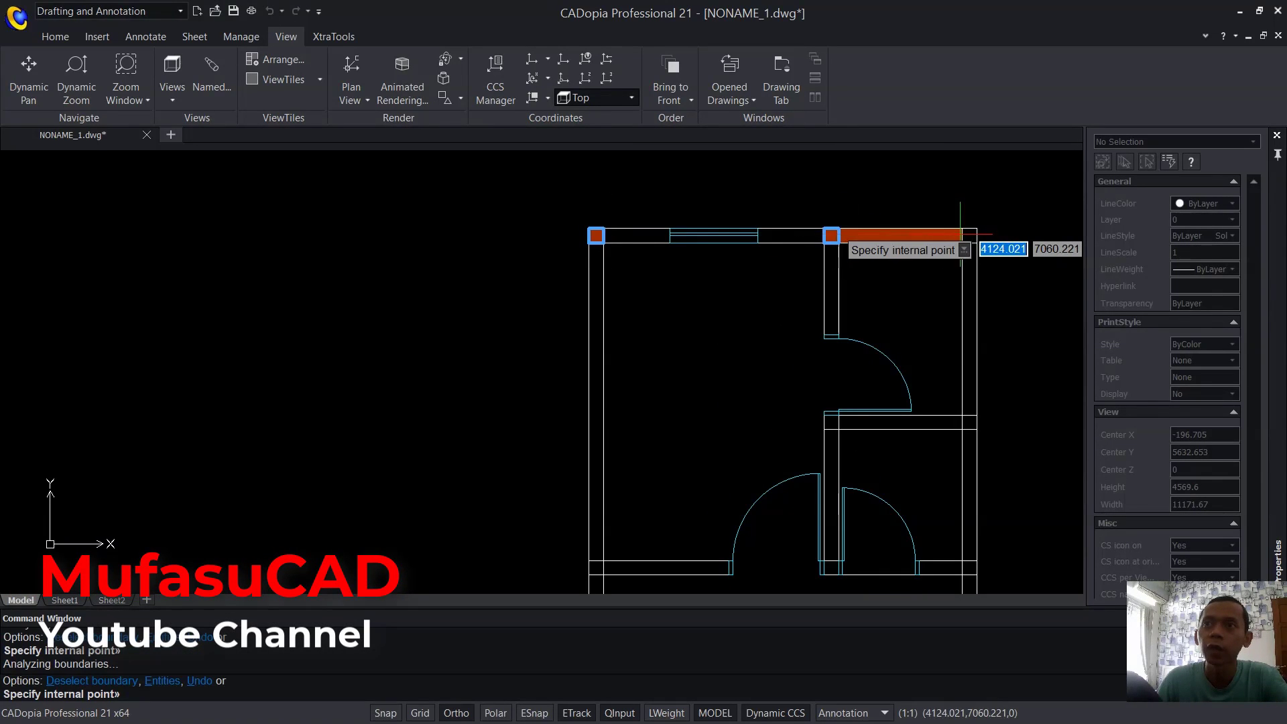
Specify fill points in the column squares at both ends of the short horizontal partition below the upper door.
{"action": "scroll", "coordinate": [914, 292], "scroll_direction": "up", "scroll_amount": 5}
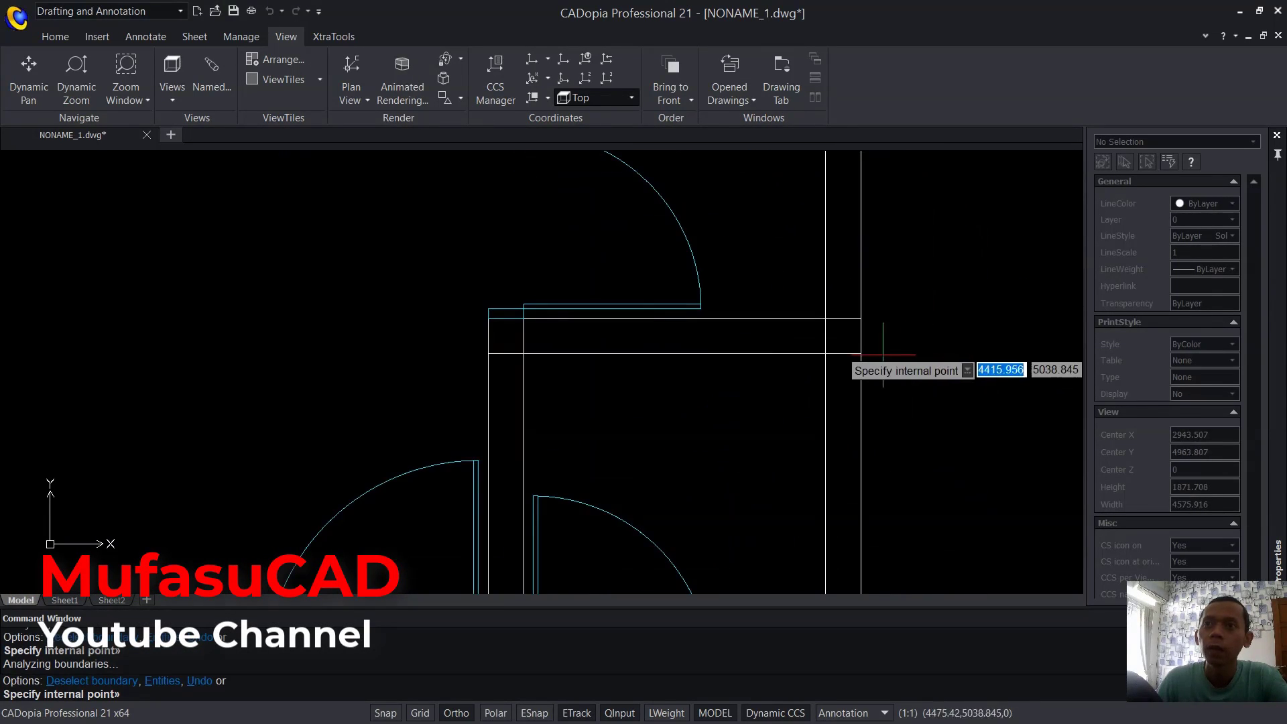
{"action": "left_click", "coordinate": [842, 339]}
{"action": "left_click", "coordinate": [503, 340]}
{"action": "left_click", "coordinate": [681, 411]}
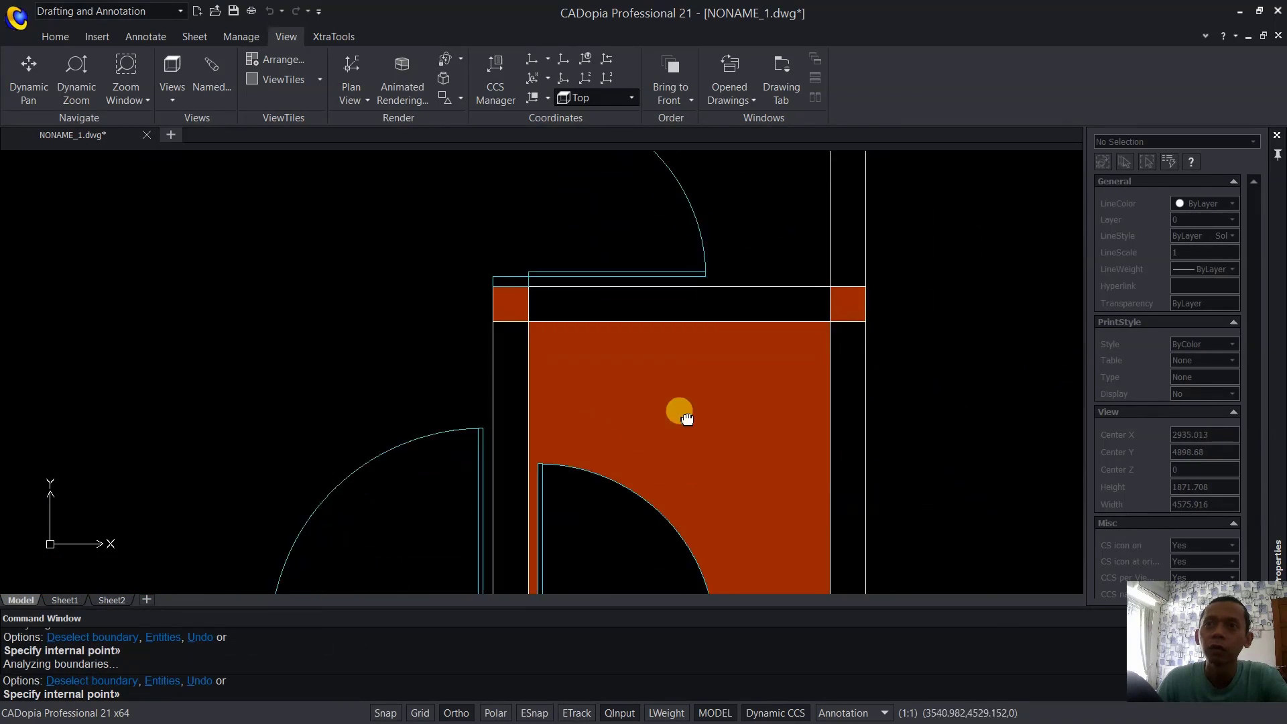
Specify fill points in the middle wall's column squares at the vertical partition and at both outer walls.
{"action": "scroll", "coordinate": [681, 411], "scroll_direction": "down", "scroll_amount": 3}
{"action": "scroll", "coordinate": [616, 437], "scroll_direction": "up", "scroll_amount": 3}
{"action": "left_click", "coordinate": [574, 429]}
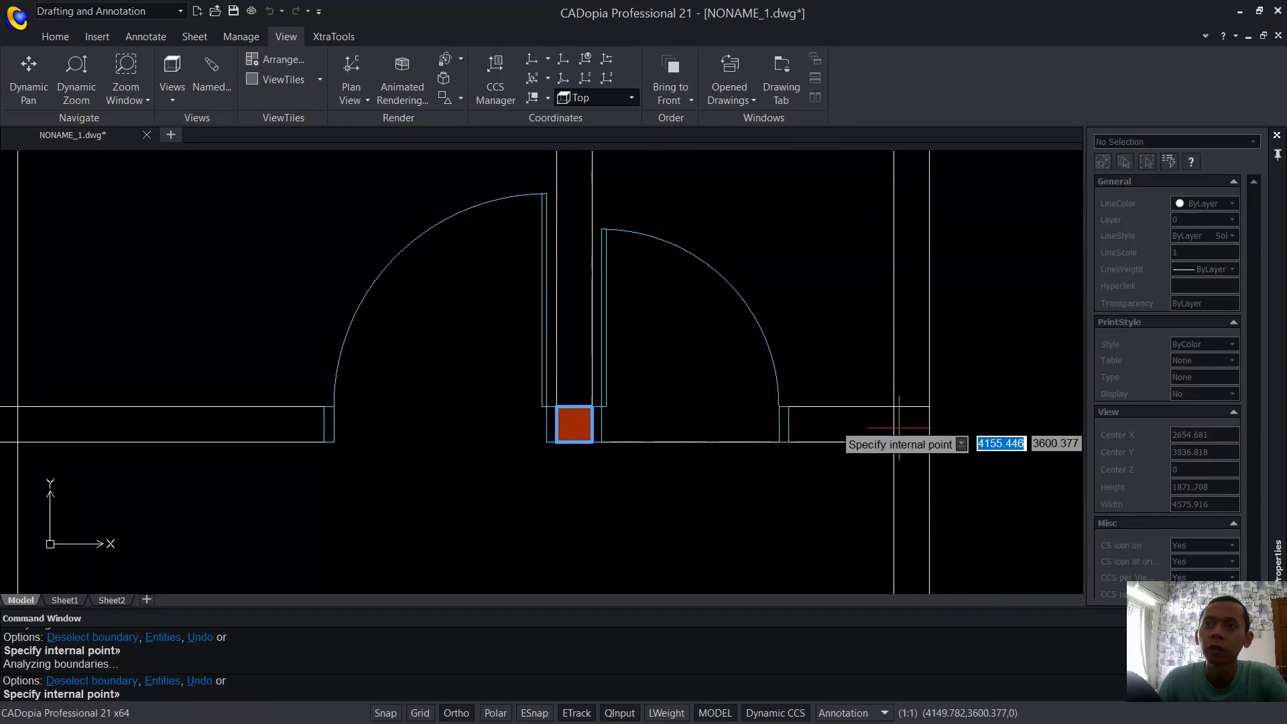
{"action": "left_click", "coordinate": [901, 432]}
{"action": "scroll", "coordinate": [899, 440], "scroll_direction": "down", "scroll_amount": 3}
{"action": "middle_click_drag", "start_coordinate": [576, 469], "coordinate": [670, 440]}
{"action": "left_click", "coordinate": [530, 408]}
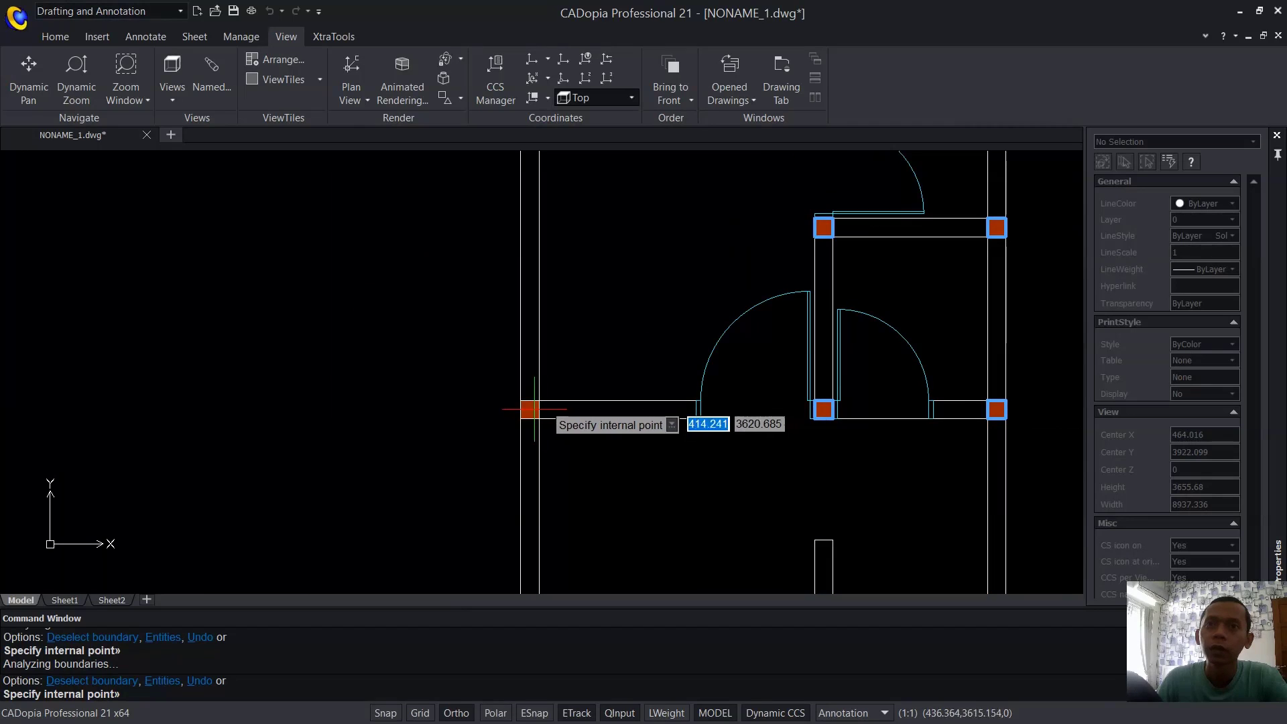
{"action": "left_click", "coordinate": [767, 295]}
Specify fill points in the column squares of the bottom wall and the front window wall, including the partition junctions.
{"action": "middle_click_drag", "start_coordinate": [767, 296], "coordinate": [752, 210]}
{"action": "scroll", "coordinate": [979, 516], "scroll_direction": "up", "scroll_amount": 3}
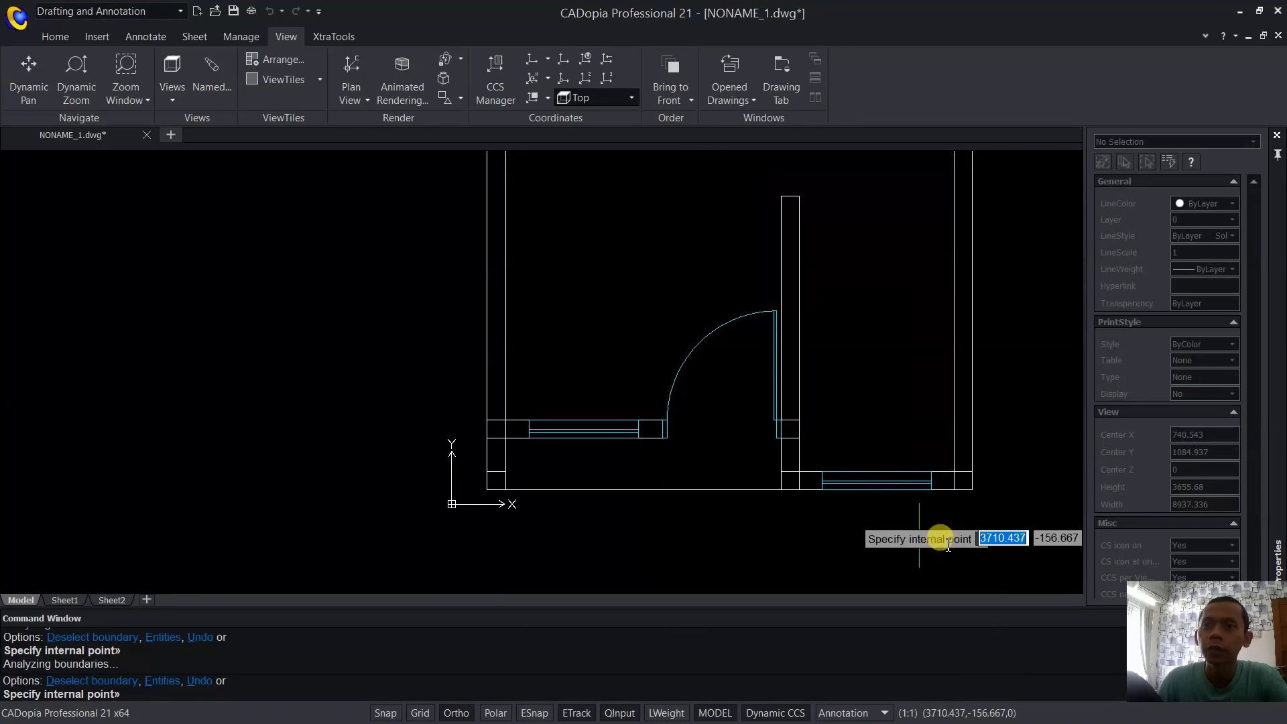
{"action": "left_click", "coordinate": [956, 441]}
{"action": "left_click", "coordinate": [688, 441]}
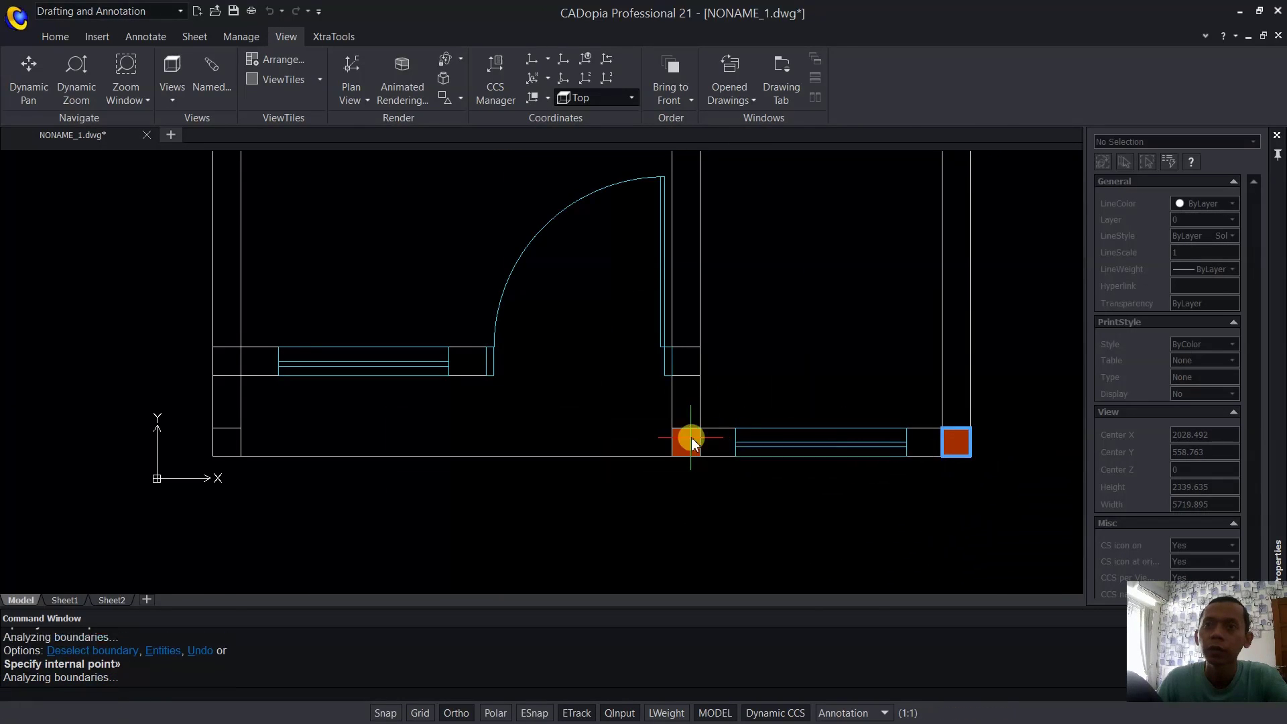
{"action": "left_click", "coordinate": [460, 402]}
{"action": "middle_click_drag", "start_coordinate": [460, 402], "coordinate": [848, 461]}
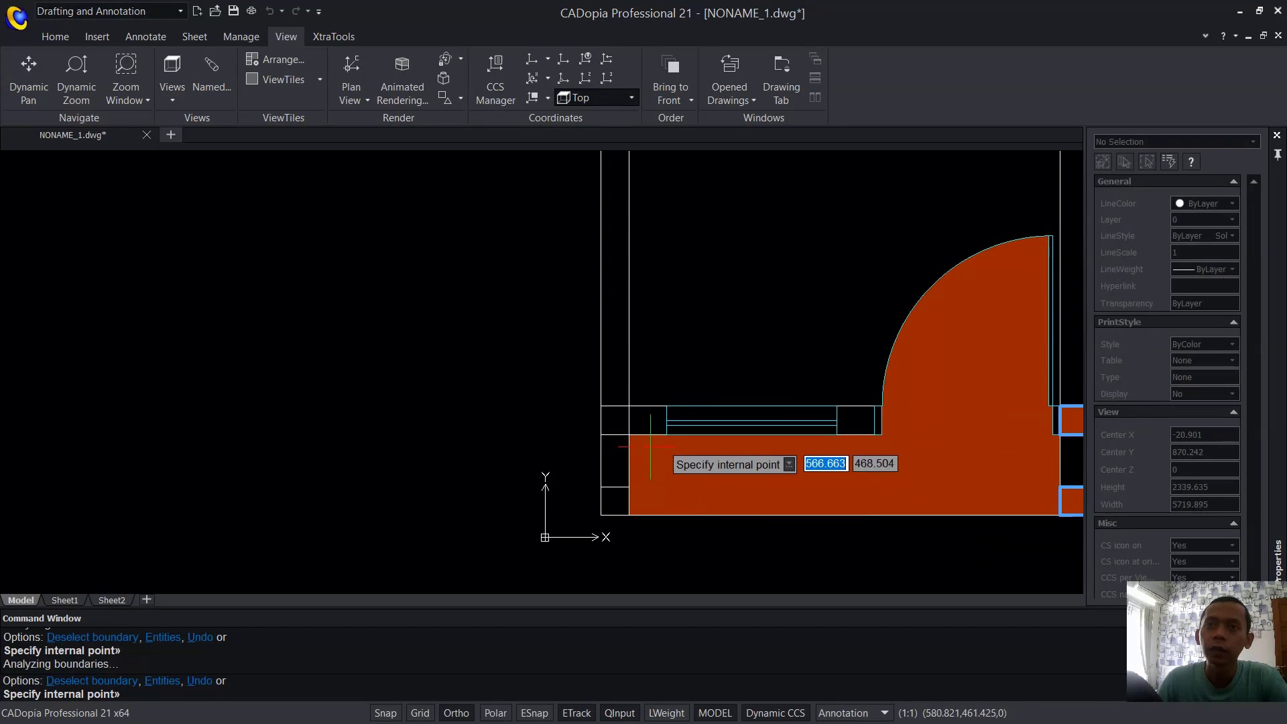
{"action": "left_click", "coordinate": [622, 424]}
Finish picking points and apply the brown two-colour fill to all the column squares.
{"action": "scroll", "coordinate": [670, 483], "scroll_direction": "down", "scroll_amount": 5}
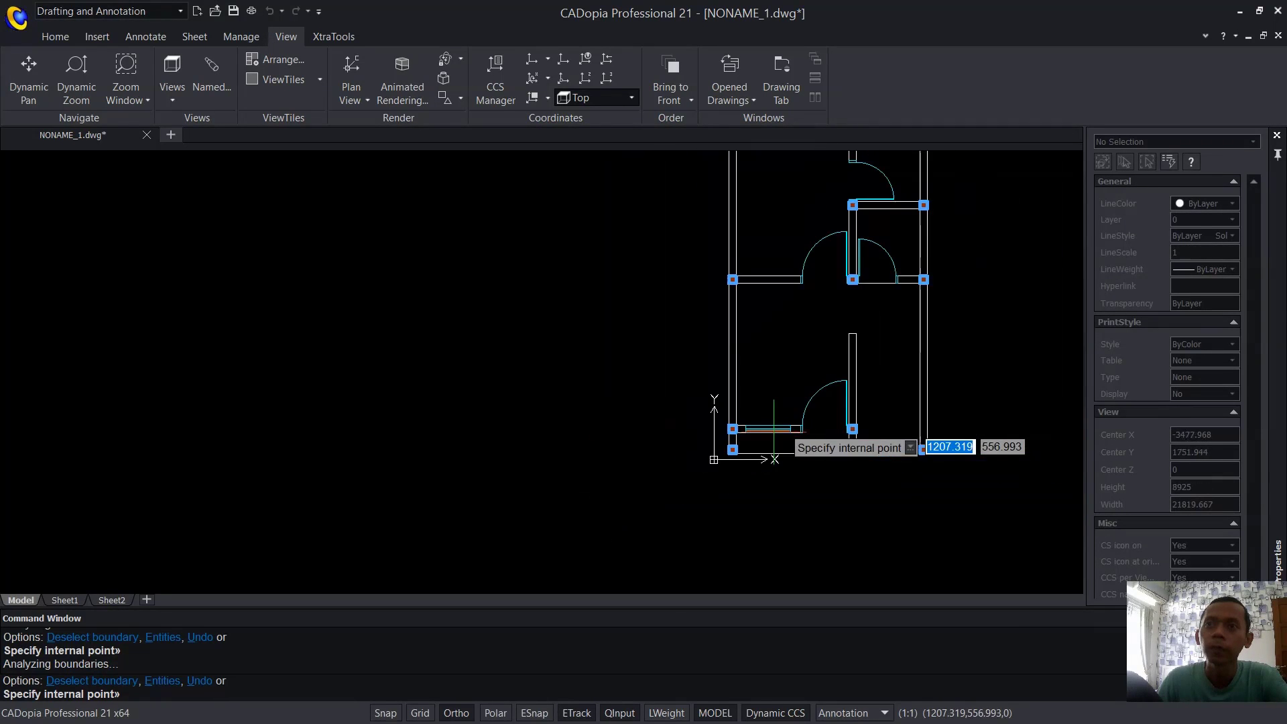
{"action": "left_click", "coordinate": [855, 389]}
{"action": "key", "text": "Return"}
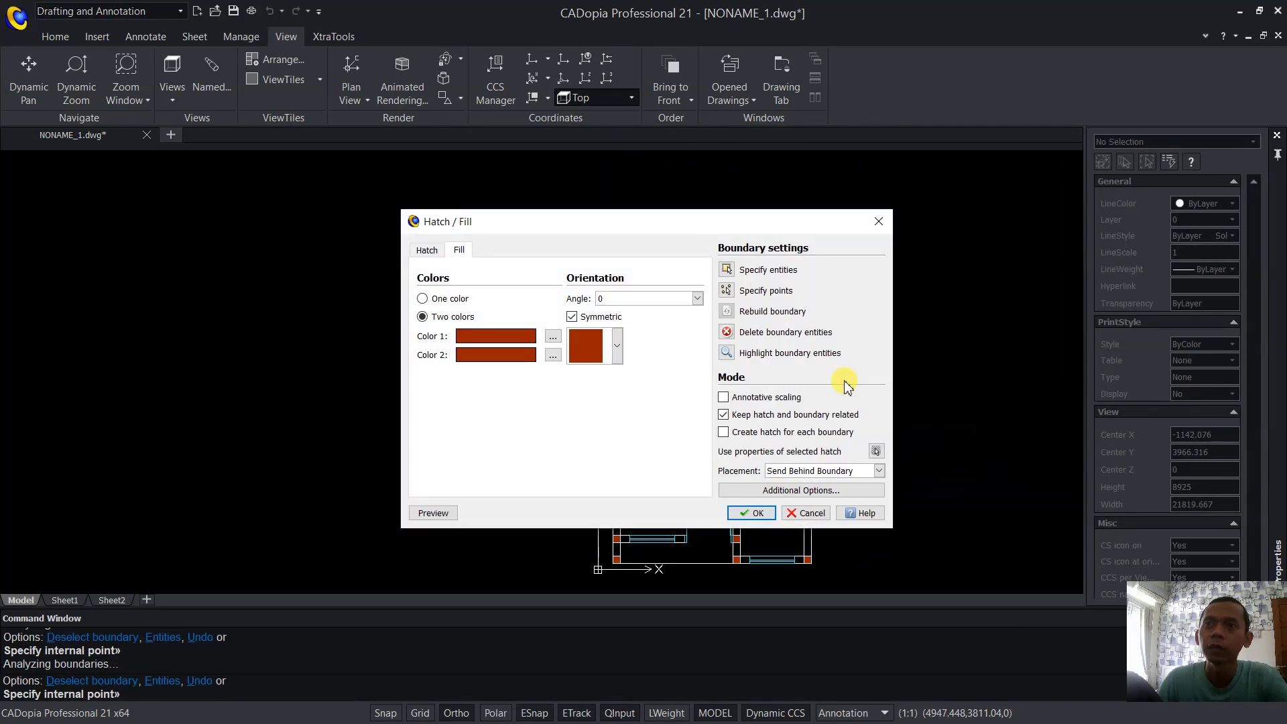
{"action": "left_click", "coordinate": [753, 513]}
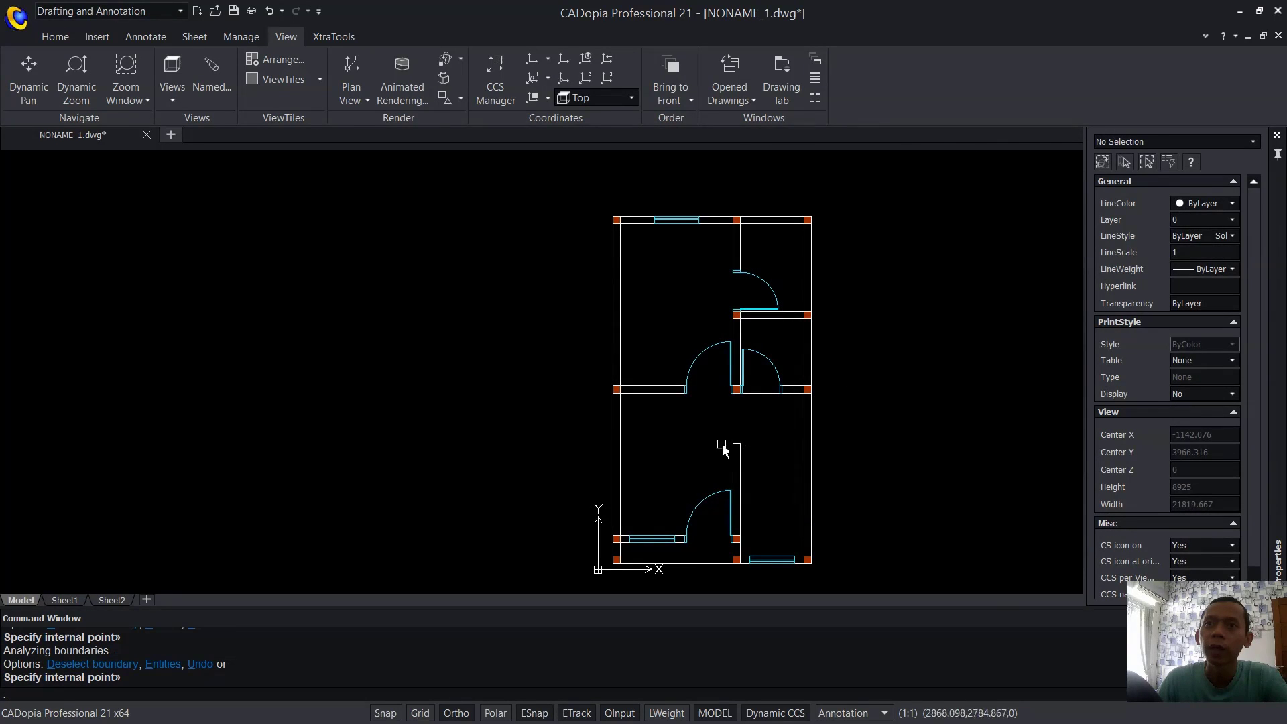
Start an ANSI31 hatch at scale 20 and pick the wall pieces beside the front-left window and the short outer wall below it.
{"action": "right_click", "coordinate": [690, 297]}
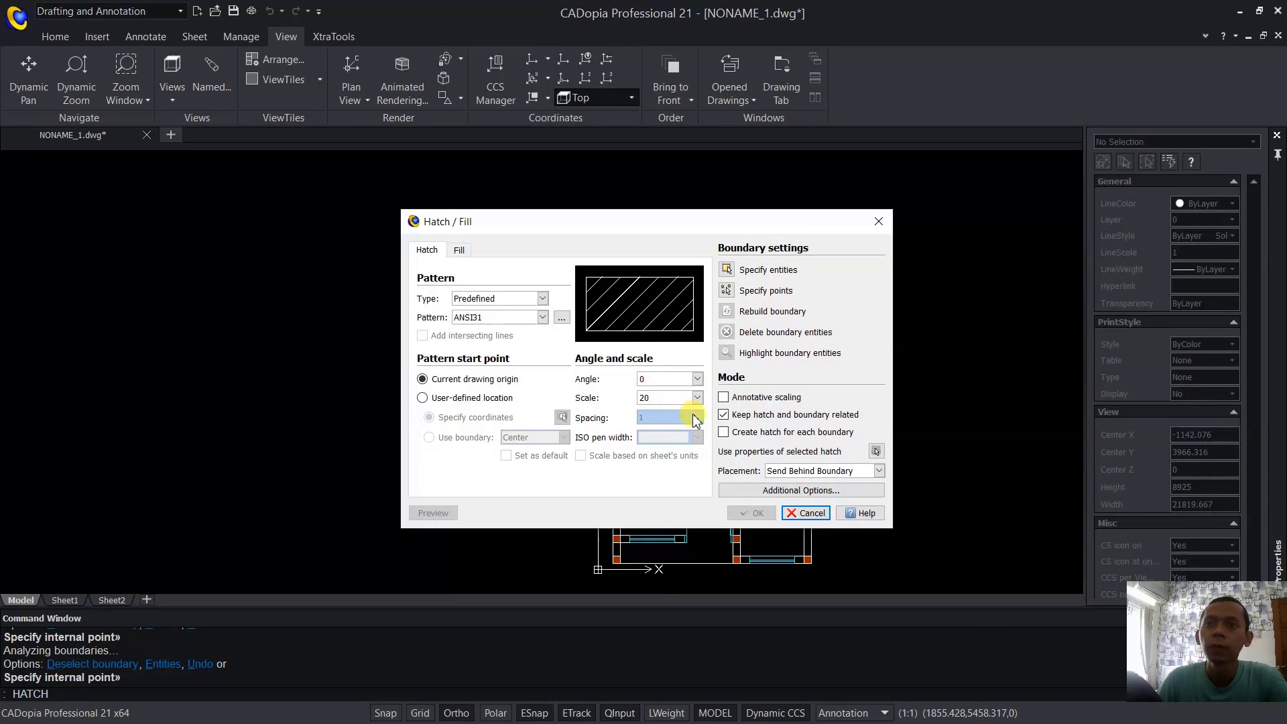
{"action": "left_click", "coordinate": [731, 292]}
{"action": "scroll", "coordinate": [732, 473], "scroll_direction": "up", "scroll_amount": 3}
{"action": "left_click", "coordinate": [690, 510]}
{"action": "scroll", "coordinate": [703, 542], "scroll_direction": "up", "scroll_amount": 3}
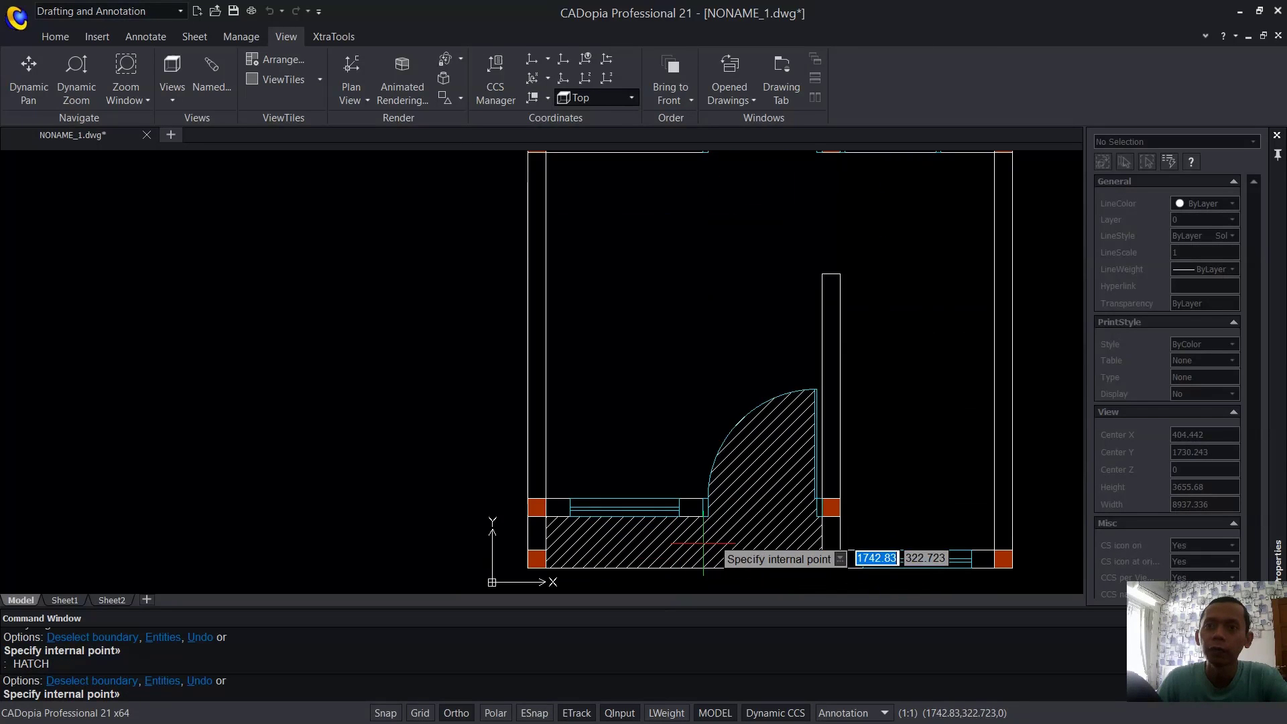
{"action": "scroll", "coordinate": [703, 543], "scroll_direction": "up", "scroll_amount": 3}
{"action": "left_click", "coordinate": [772, 432]}
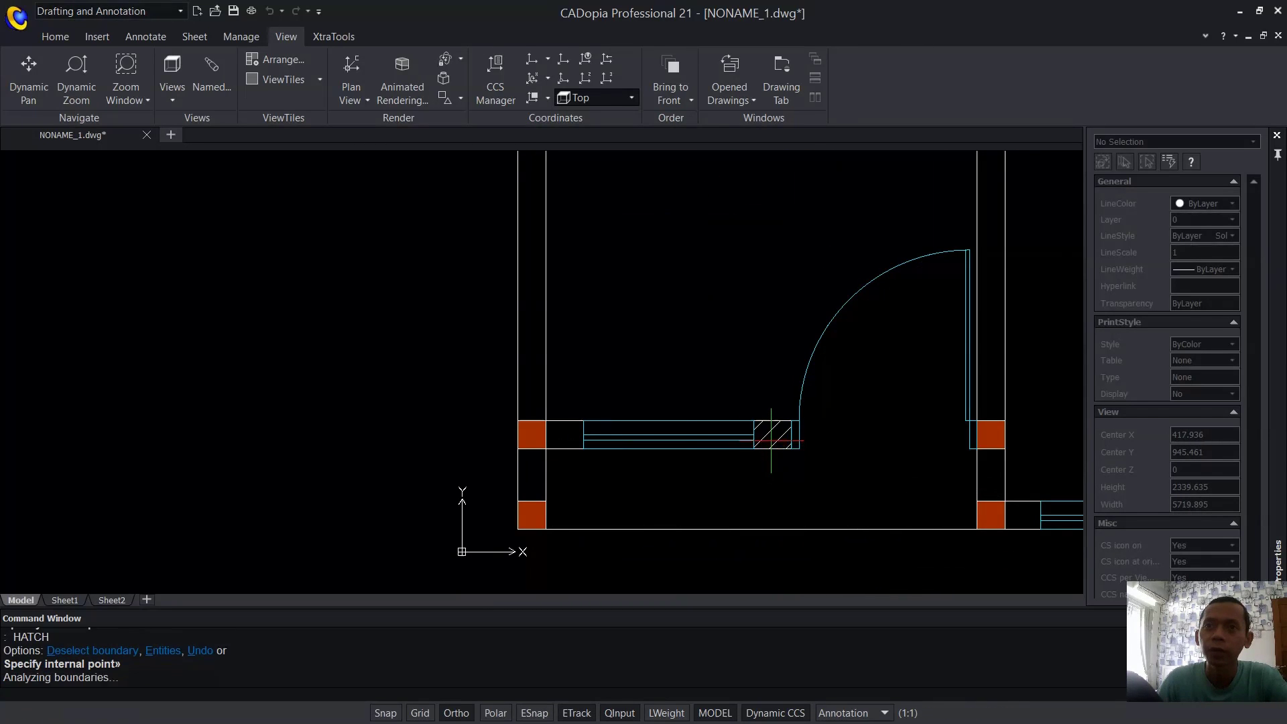
{"action": "left_click", "coordinate": [569, 434]}
{"action": "left_click", "coordinate": [532, 472]}
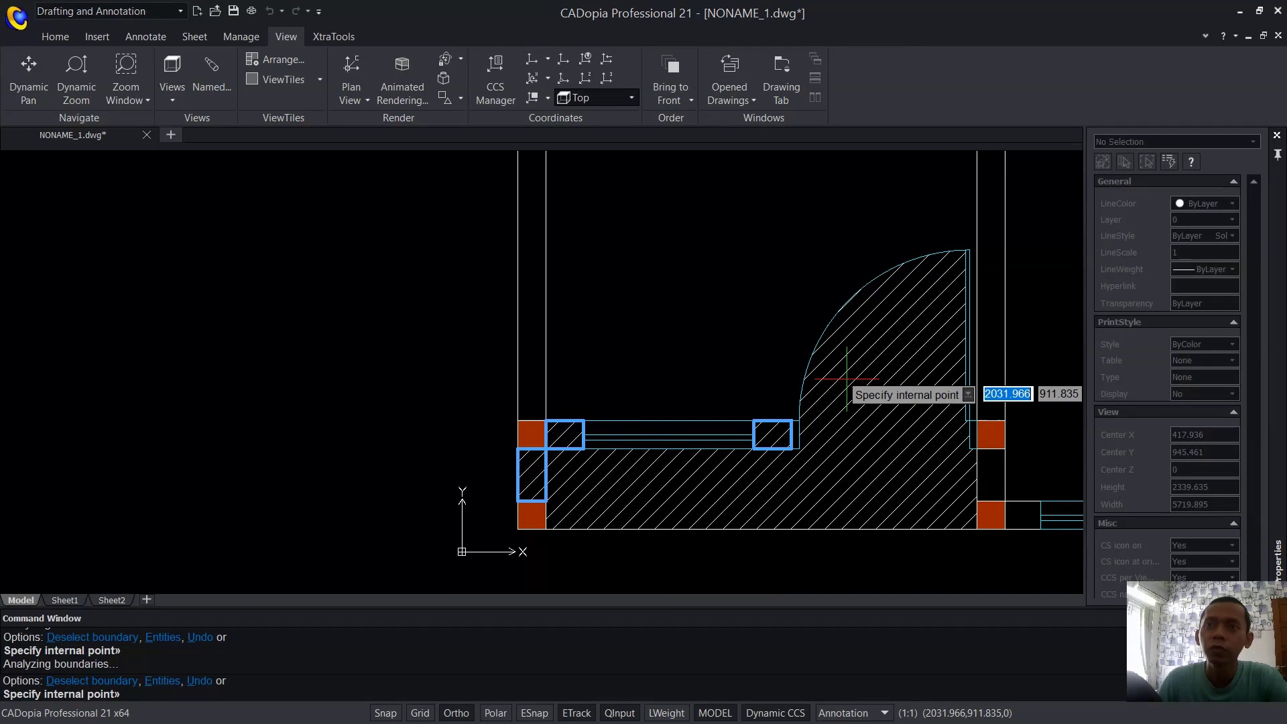
Add the lower vertical partition, the wall pieces beside the bottom window and the lower right outer wall to the hatch.
{"action": "scroll", "coordinate": [845, 415], "scroll_direction": "down", "scroll_amount": 3}
{"action": "middle_click_drag", "start_coordinate": [845, 435], "coordinate": [718, 431]}
{"action": "scroll", "coordinate": [711, 433], "scroll_direction": "up", "scroll_amount": 3}
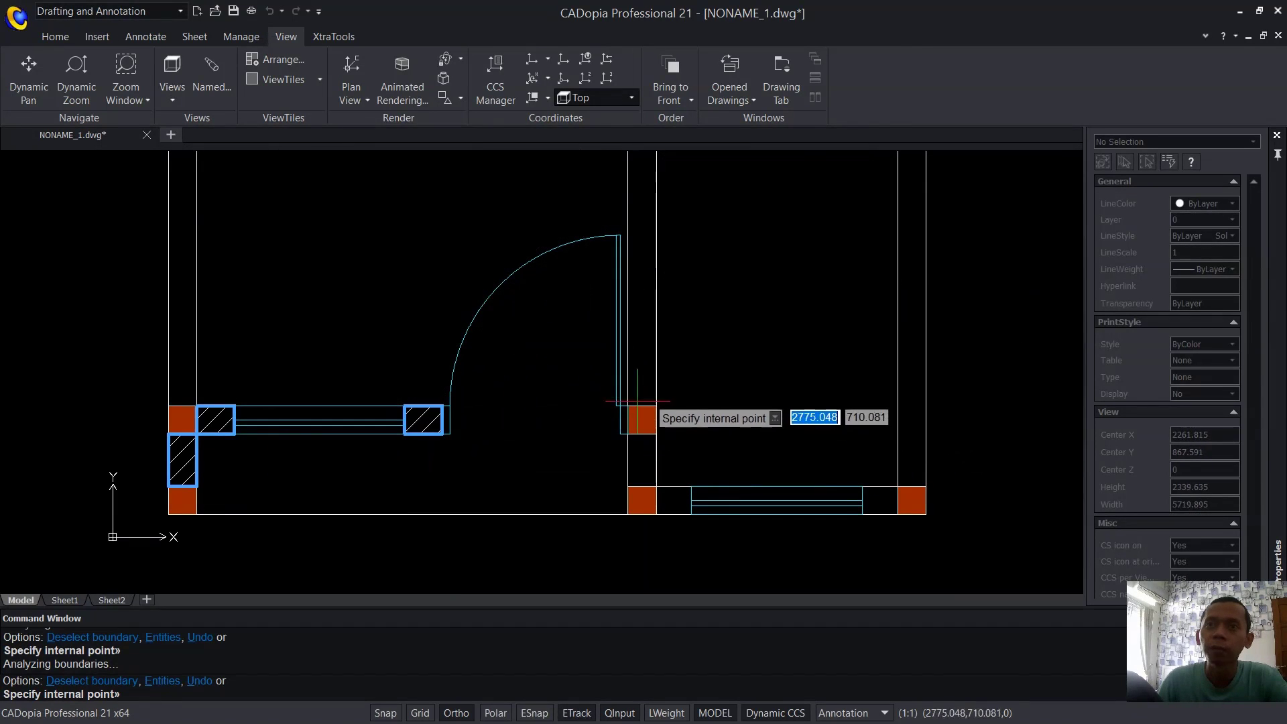
{"action": "left_click", "coordinate": [638, 372]}
{"action": "left_click", "coordinate": [639, 447]}
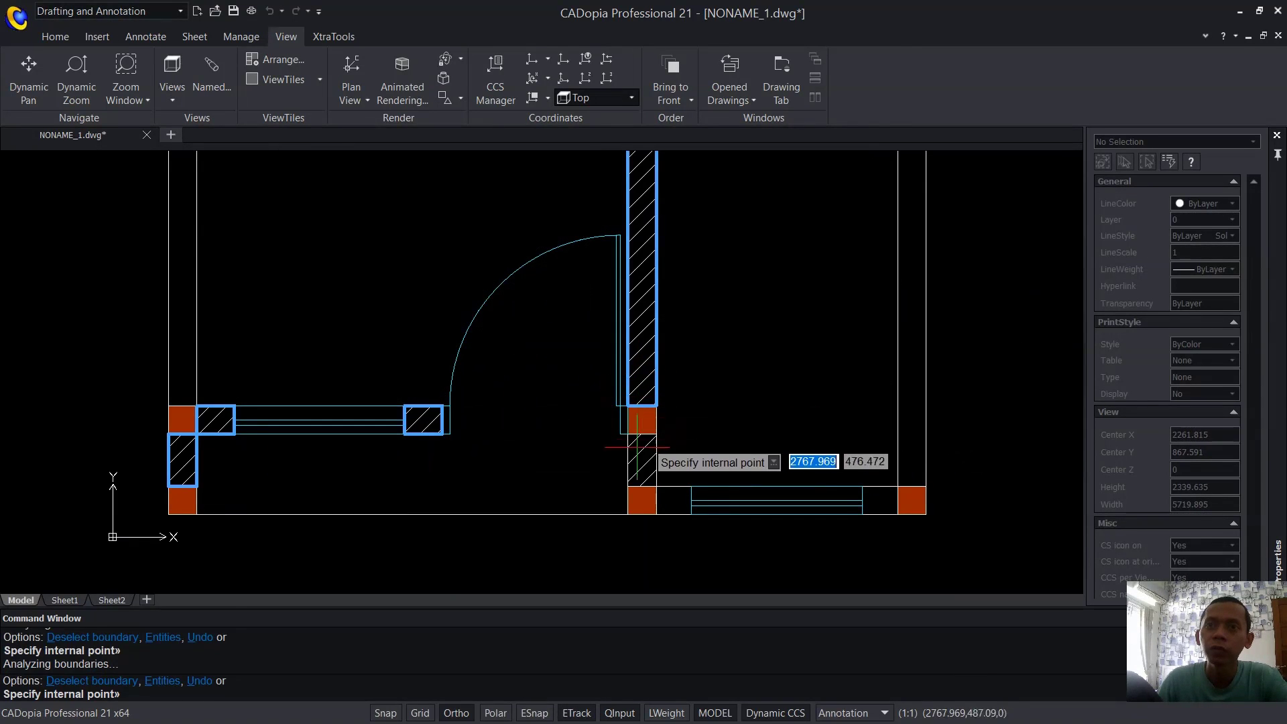
{"action": "left_click", "coordinate": [682, 499]}
{"action": "mouse_move", "coordinate": [861, 304]}
{"action": "middle_mouse_down"}
{"action": "mouse_move", "coordinate": [715, 407]}
{"action": "mouse_move", "coordinate": [830, 344]}
{"action": "mouse_move", "coordinate": [812, 382]}
{"action": "mouse_move", "coordinate": [833, 350]}
{"action": "mouse_move", "coordinate": [764, 374]}
{"action": "middle_mouse_up"}
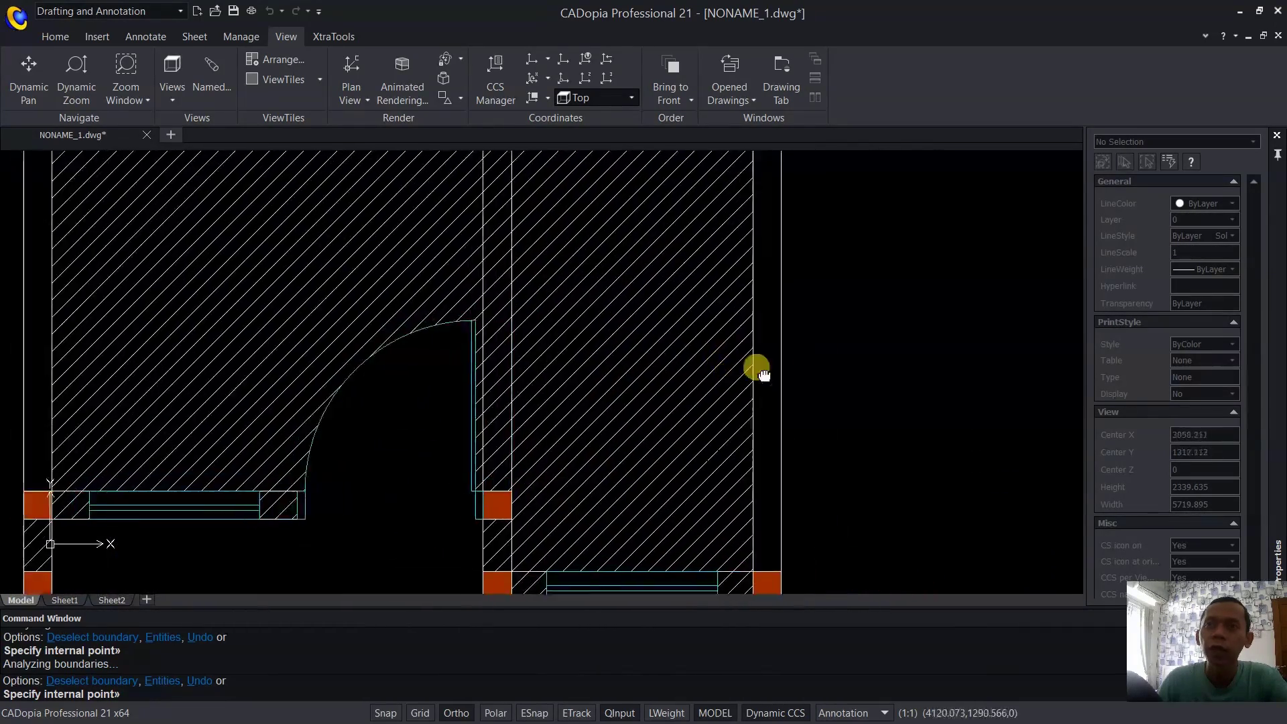
{"action": "scroll", "coordinate": [791, 401], "scroll_direction": "down", "scroll_amount": 5}
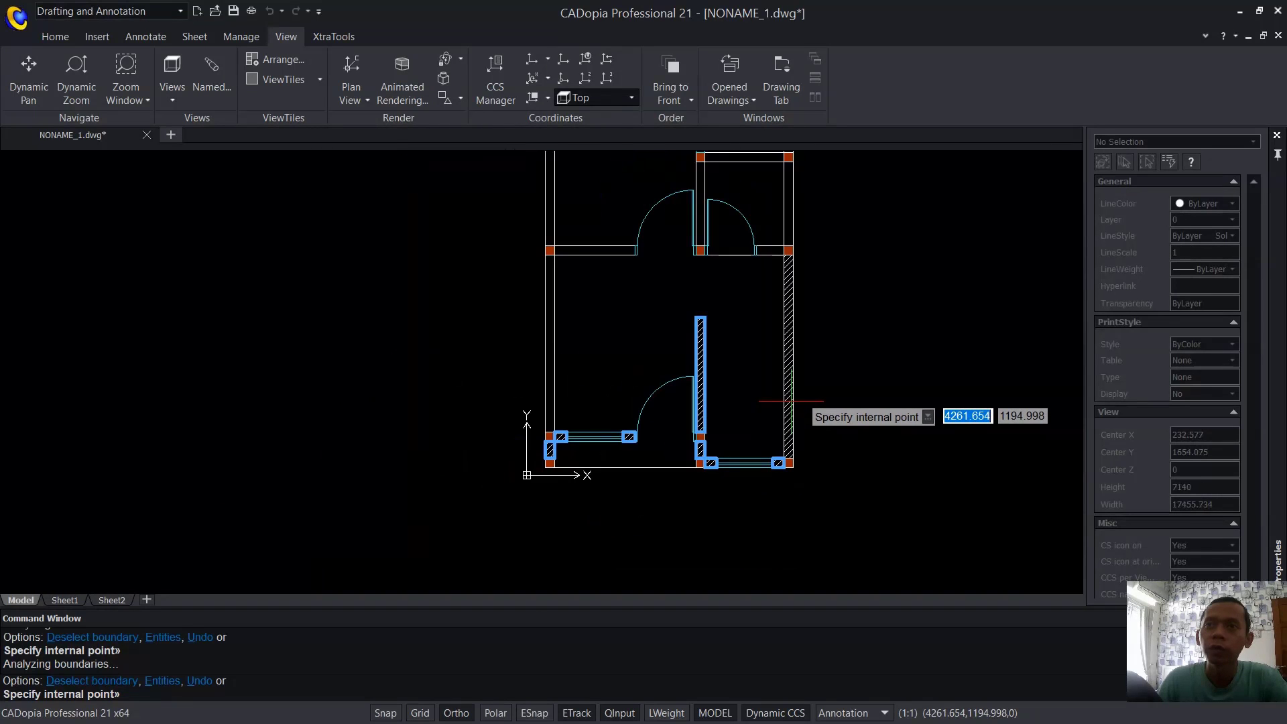
Add the walls around the small right room, the lower left outer wall and the middle wall's left part to the hatch.
{"action": "middle_click_drag", "start_coordinate": [807, 313], "coordinate": [798, 382]}
{"action": "scroll", "coordinate": [749, 327], "scroll_direction": "up", "scroll_amount": 3}
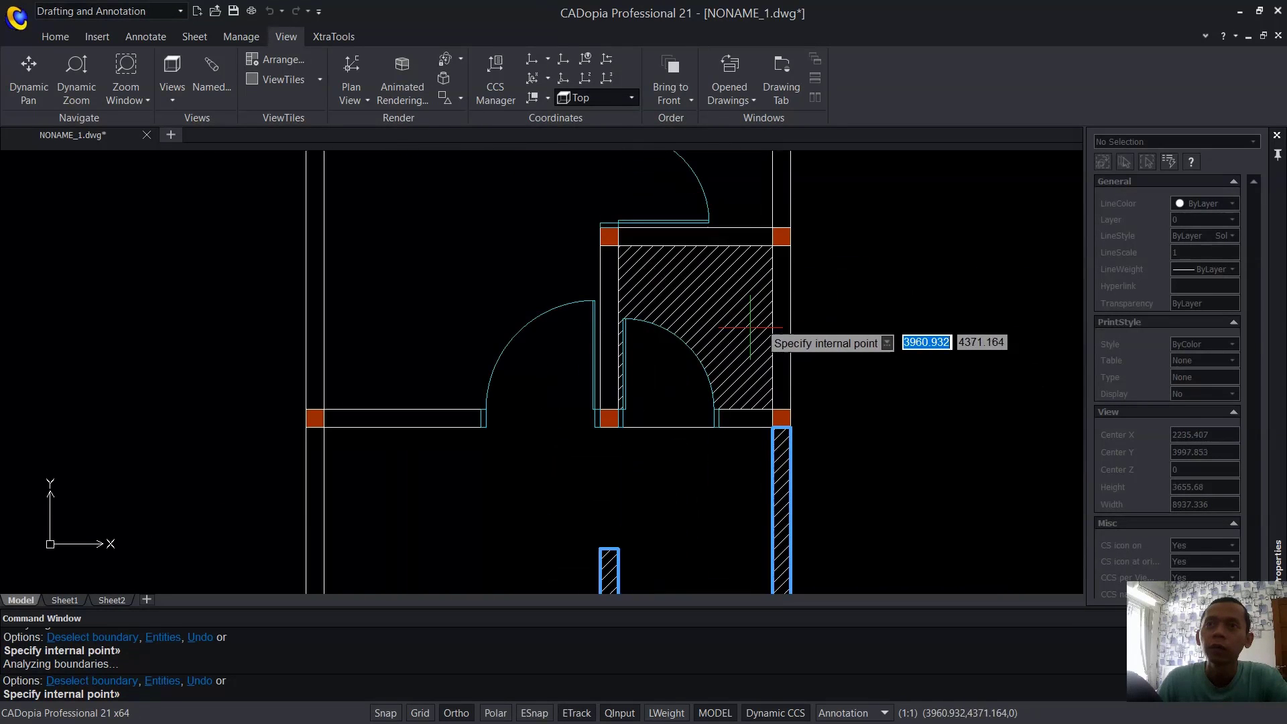
{"action": "left_click", "coordinate": [743, 418]}
{"action": "left_click", "coordinate": [610, 355]}
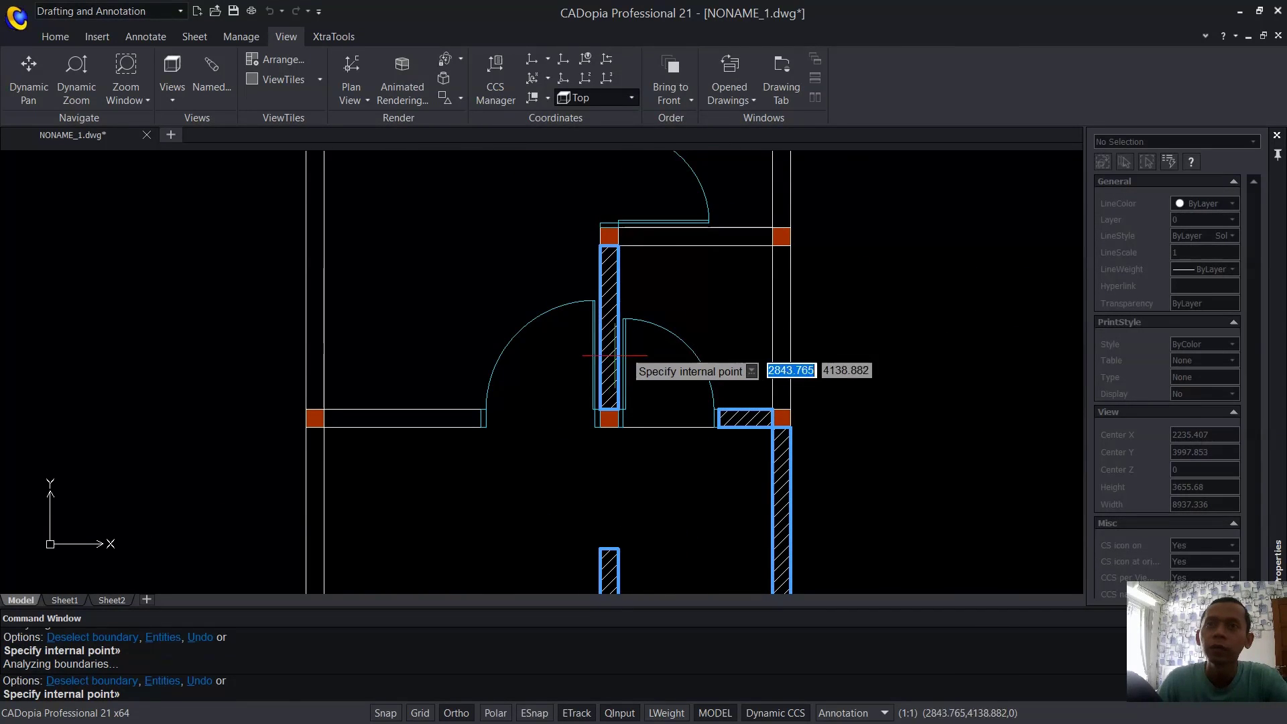
{"action": "left_click", "coordinate": [637, 236]}
{"action": "middle_click_drag", "start_coordinate": [507, 426], "coordinate": [777, 197]}
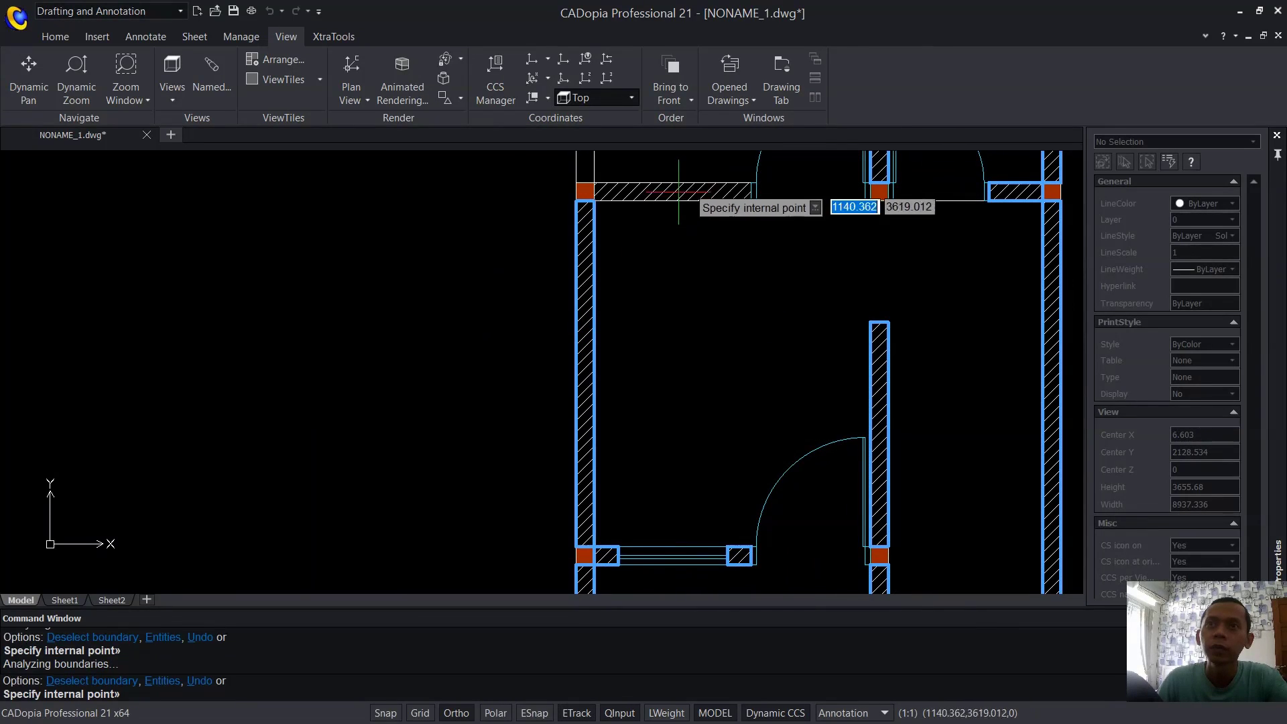
{"action": "middle_click_drag", "start_coordinate": [735, 247], "coordinate": [671, 626]}
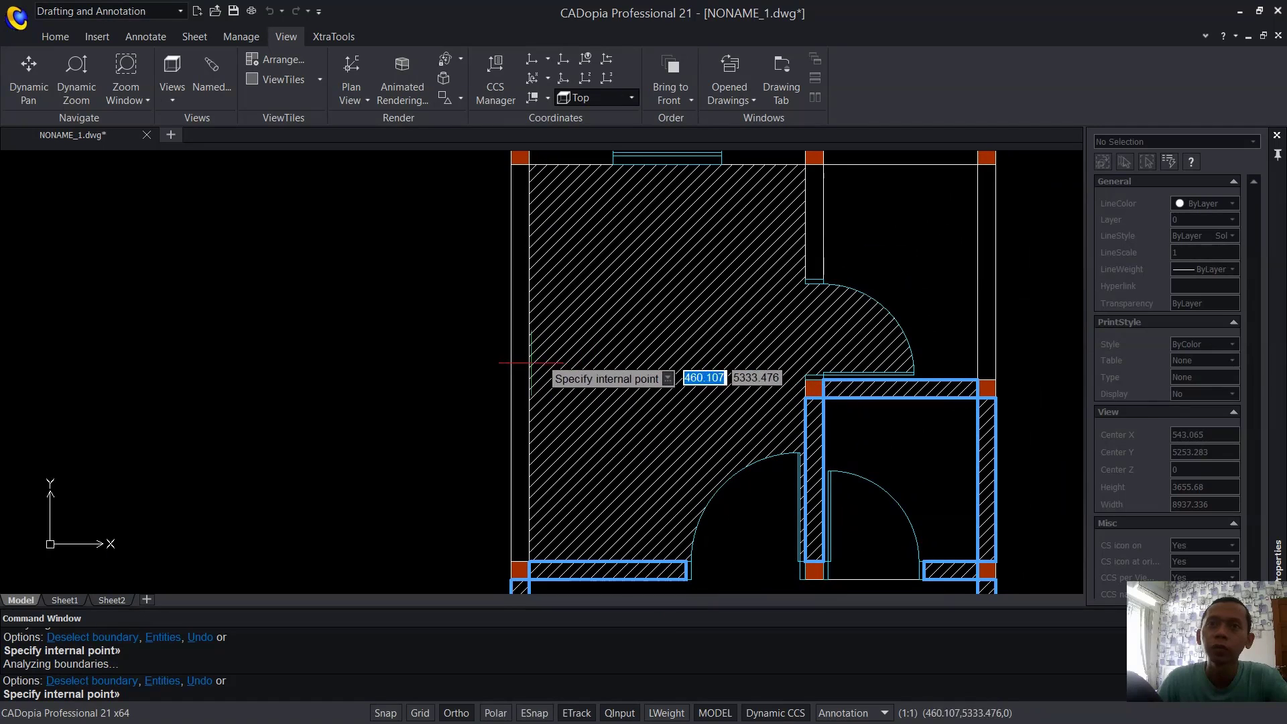
Add the upper left wall, the top wall pieces, the upper vertical partition and the upper right wall to the hatch.
{"action": "middle_click_drag", "start_coordinate": [672, 252], "coordinate": [607, 416]}
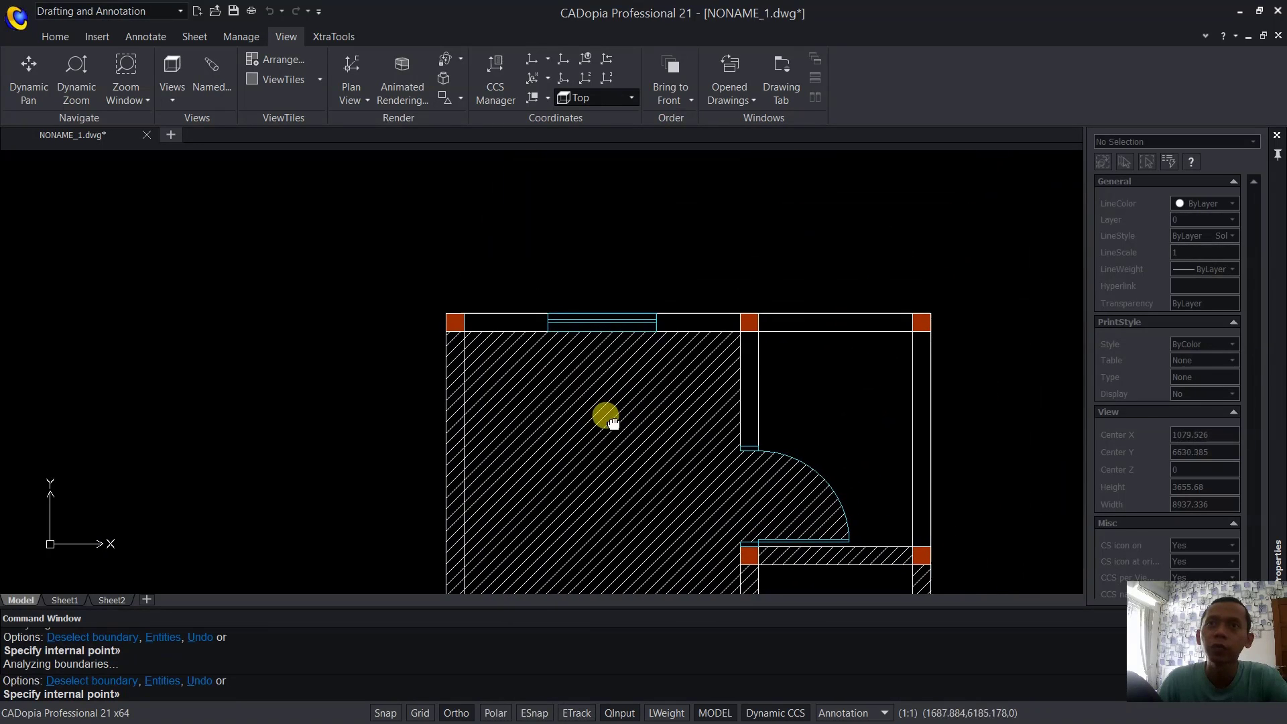
{"action": "left_click", "coordinate": [508, 322]}
{"action": "left_click", "coordinate": [690, 322]}
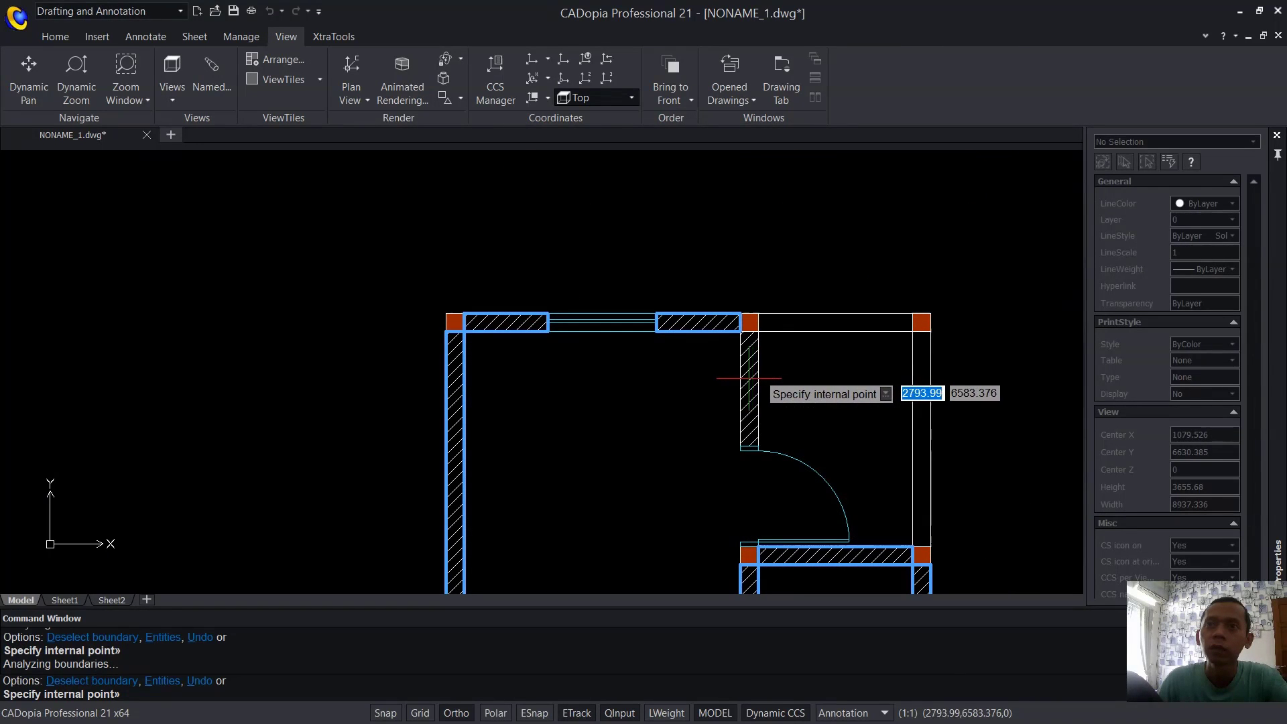
{"action": "left_click", "coordinate": [749, 377]}
{"action": "left_click", "coordinate": [827, 324]}
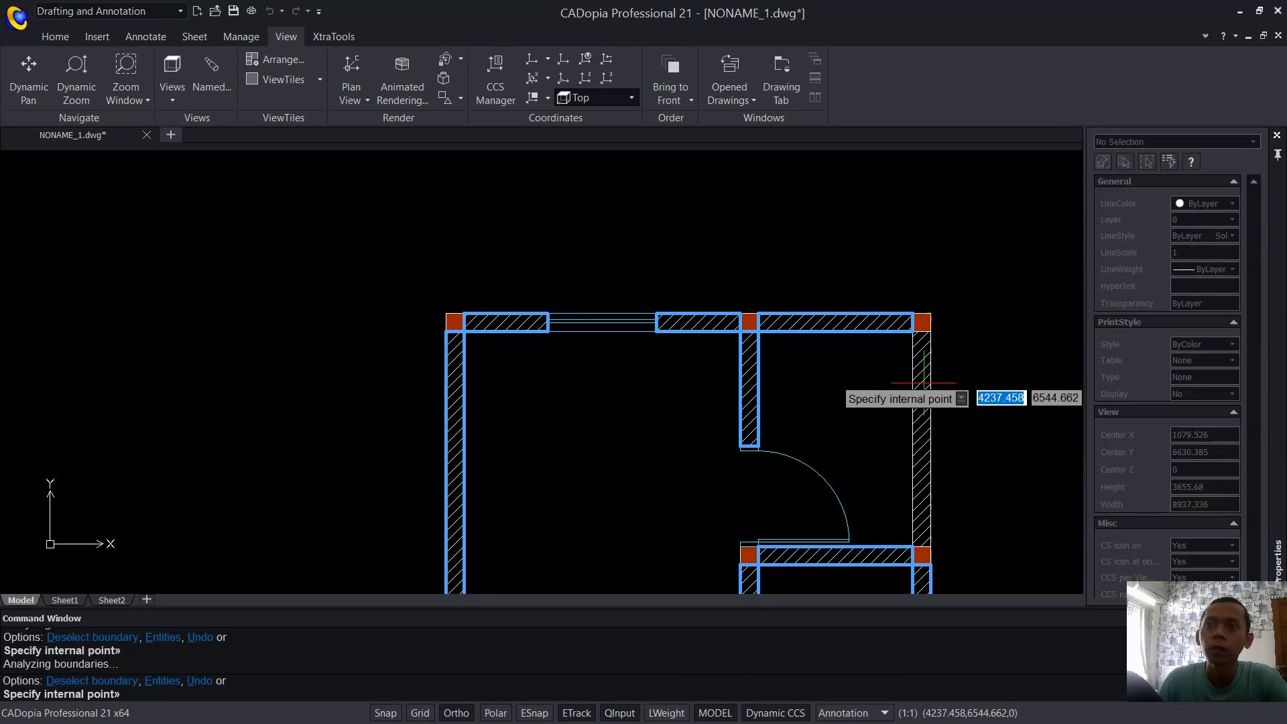
{"action": "left_click", "coordinate": [924, 382]}
Finish picking points and apply the ANSI31 hatch to the walls.
{"action": "scroll", "coordinate": [872, 389], "scroll_direction": "down", "scroll_amount": 4}
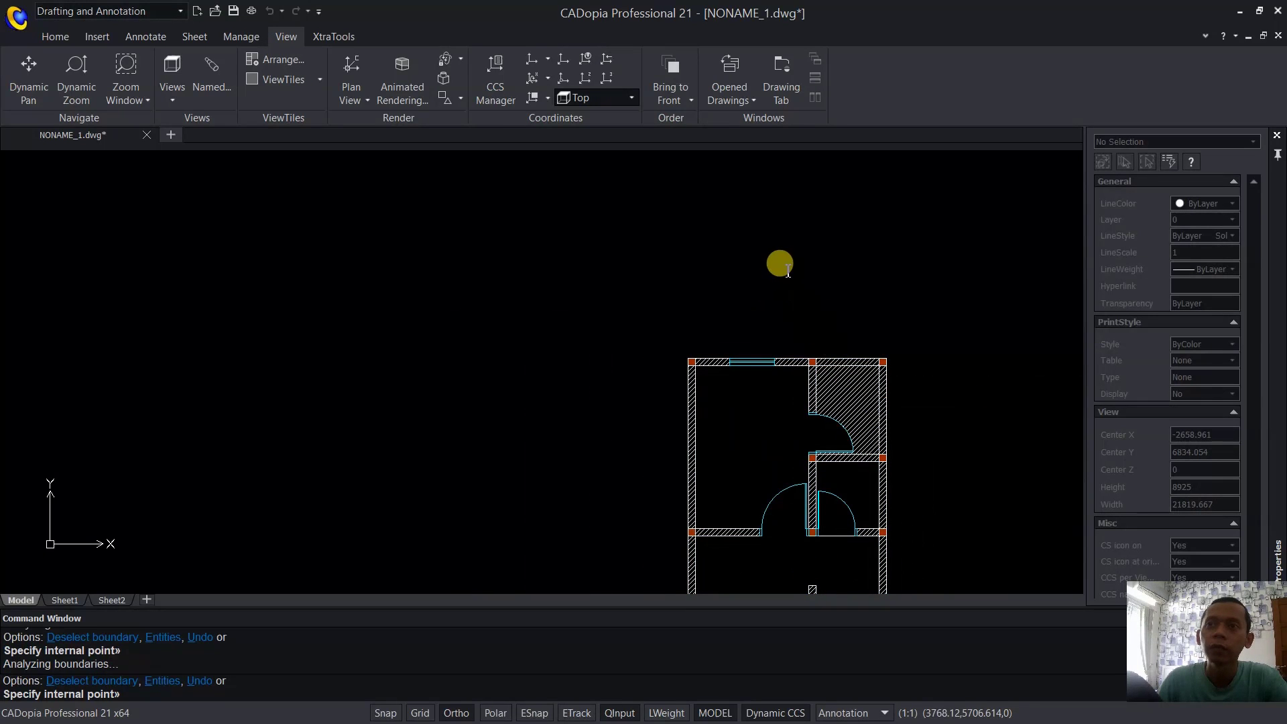
{"action": "key", "text": "Return"}
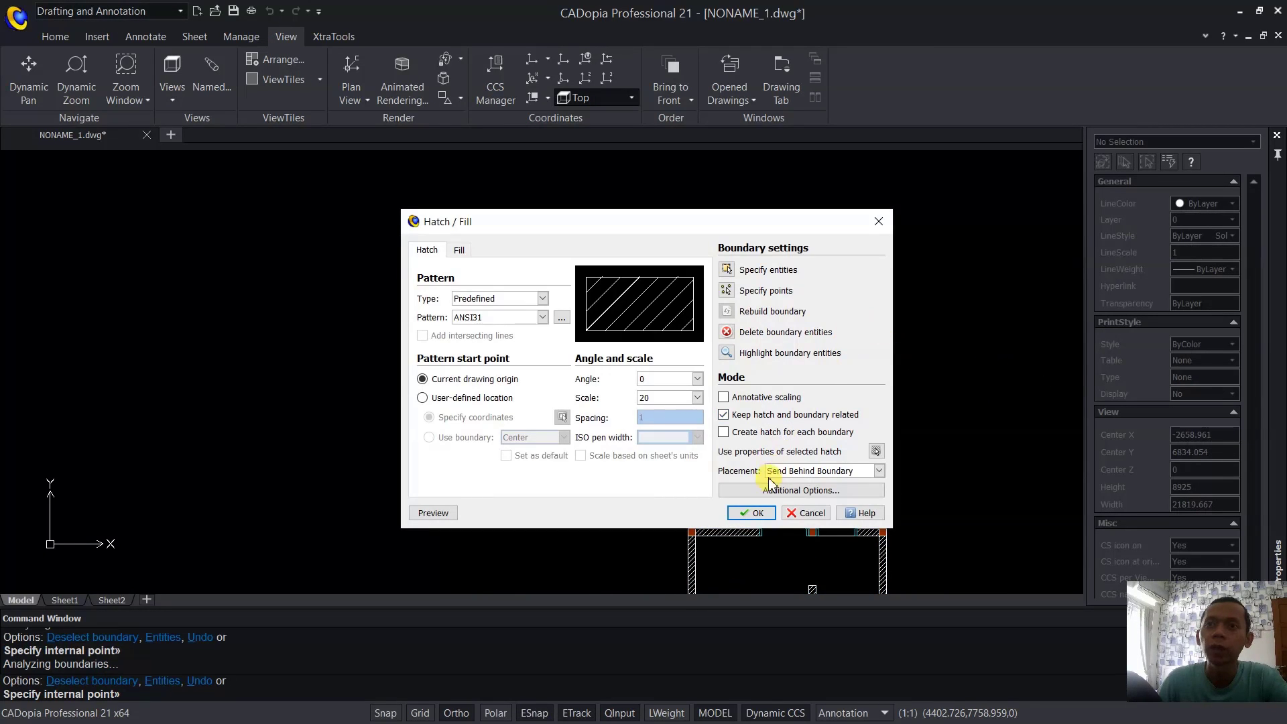
{"action": "left_click", "coordinate": [751, 513]}
{"action": "mouse_move", "coordinate": [892, 452]}
{"action": "middle_mouse_down"}
{"action": "mouse_move", "coordinate": [852, 367]}
{"action": "mouse_move", "coordinate": [756, 243]}
{"action": "mouse_move", "coordinate": [755, 267]}
{"action": "middle_mouse_up"}
{"action": "scroll", "coordinate": [756, 242], "scroll_direction": "down", "scroll_amount": 1}
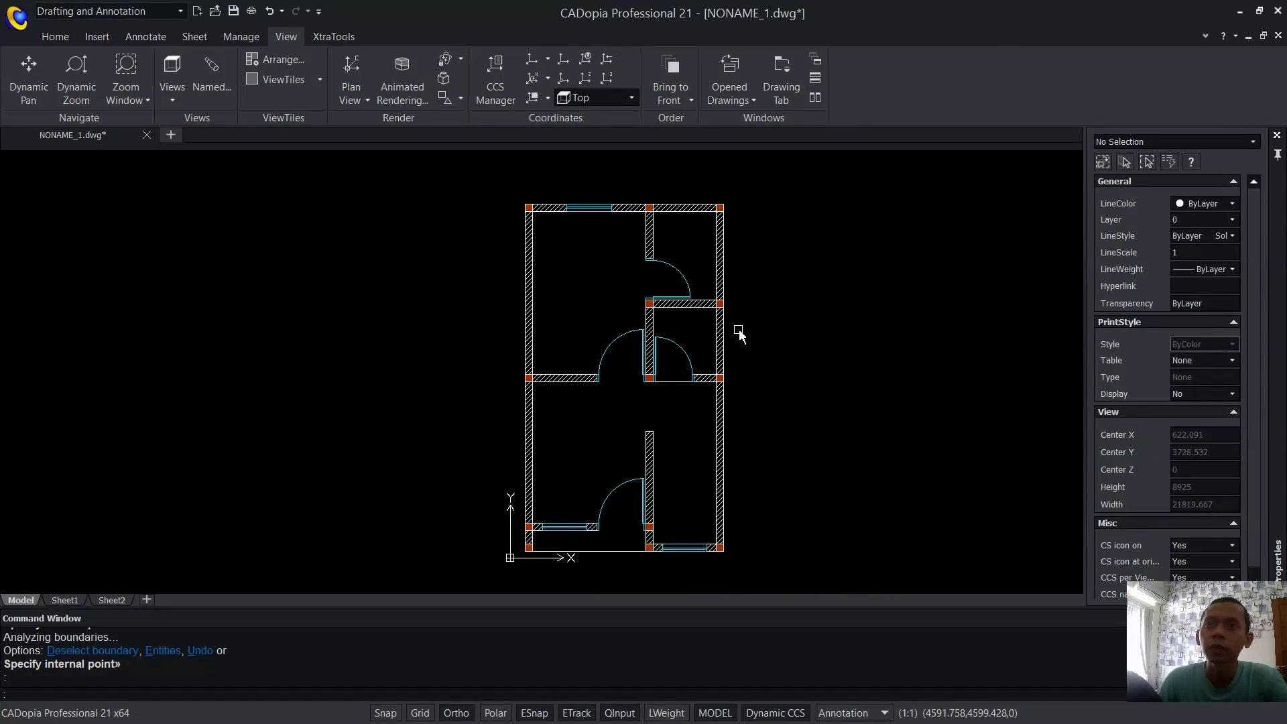
Set the line colour of the wall hatch to standard colour 30 and deselect it.
{"action": "scroll", "coordinate": [736, 337], "scroll_direction": "up", "scroll_amount": 3}
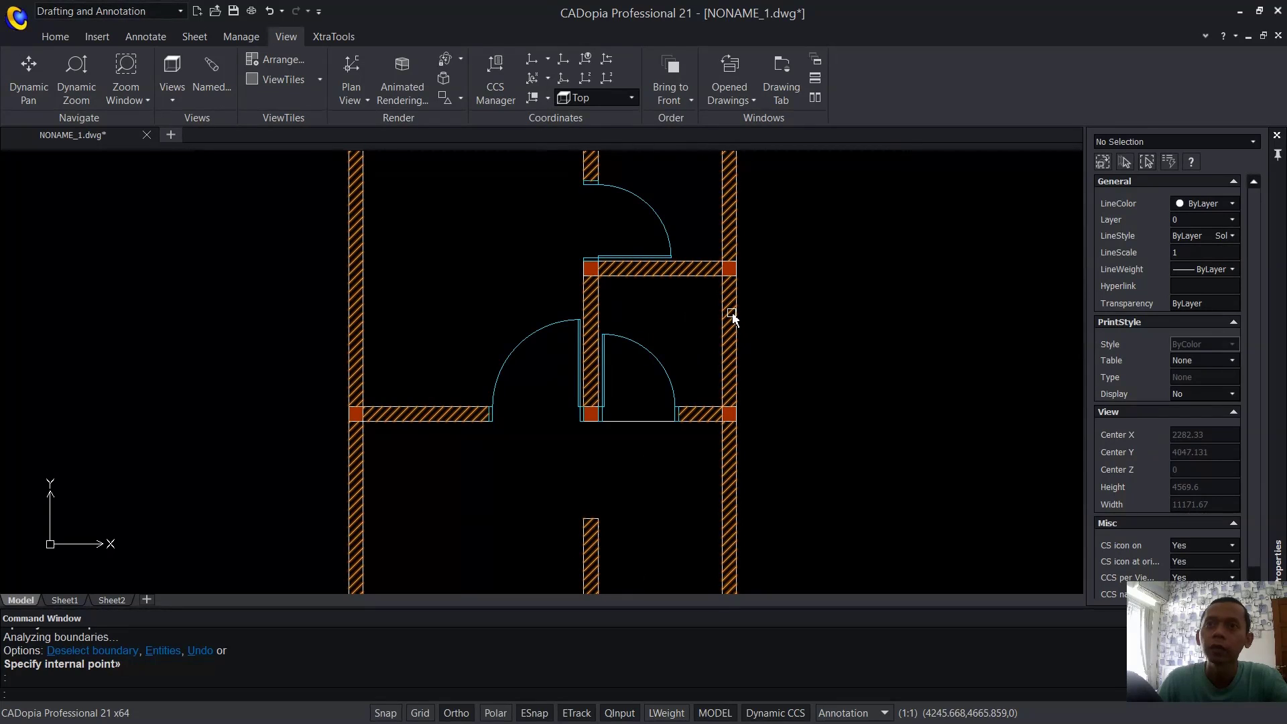
{"action": "left_click", "coordinate": [732, 319]}
{"action": "left_click", "coordinate": [1229, 203]}
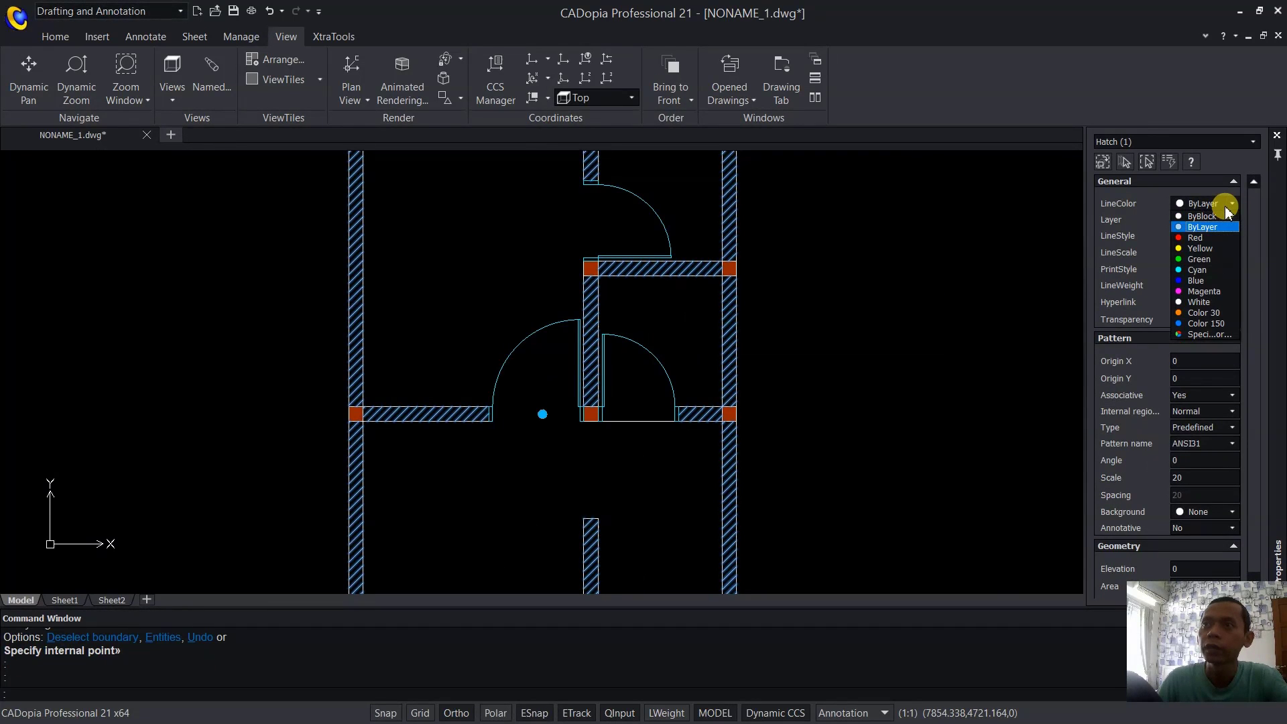
{"action": "left_click", "coordinate": [1204, 335]}
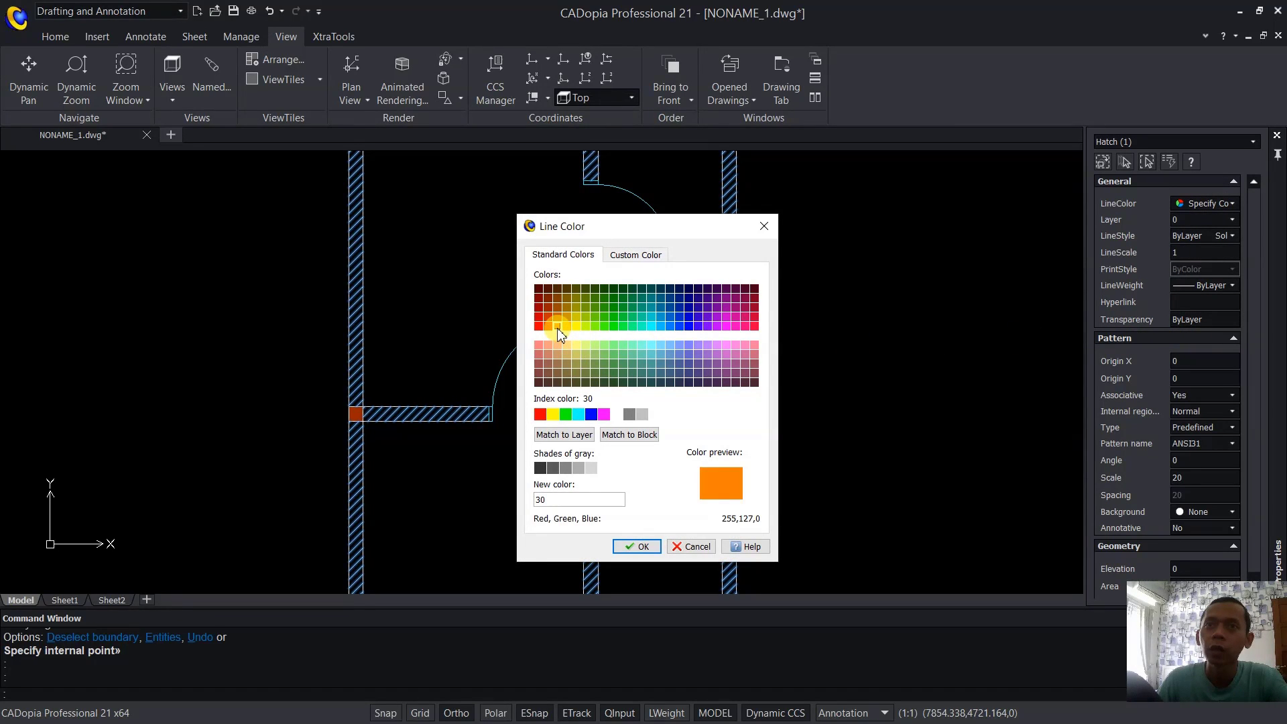
{"action": "left_click", "coordinate": [637, 547]}
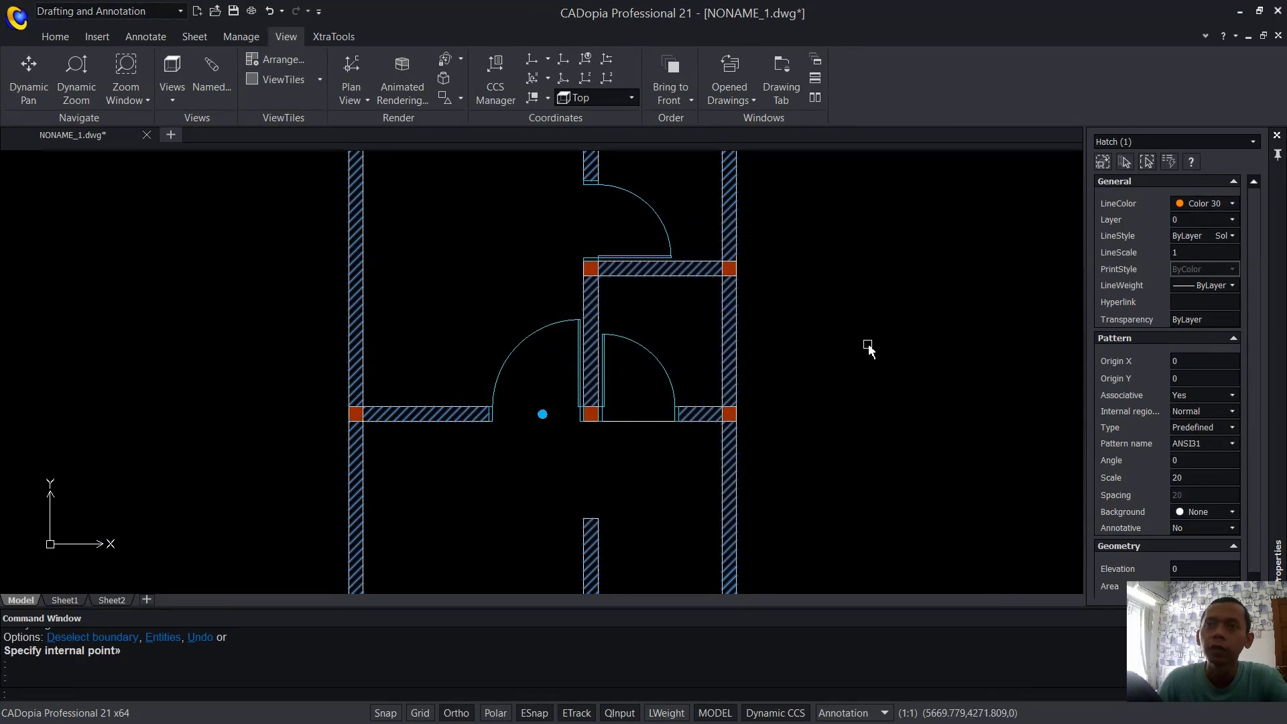
{"action": "key", "text": "Escape"}
{"action": "scroll", "coordinate": [744, 272], "scroll_direction": "down", "scroll_amount": 2}
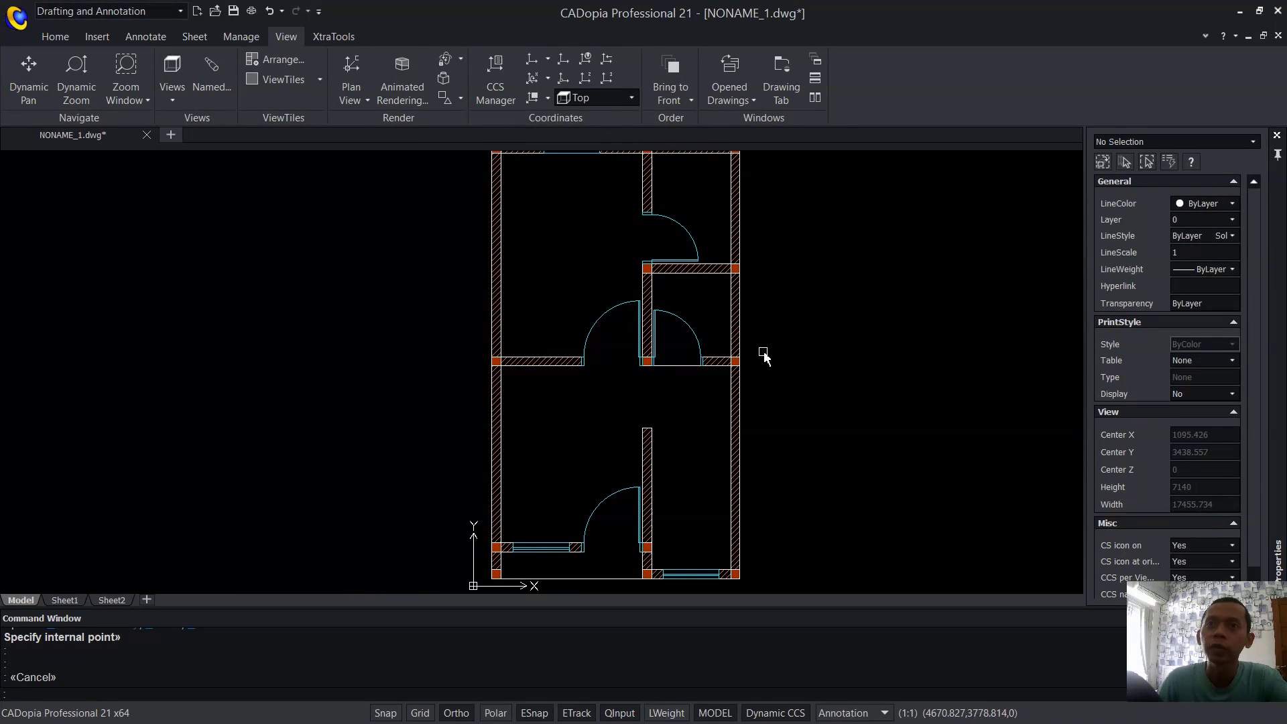
Change the line colour of the wall hatch to yellow and deselect it.
{"action": "scroll", "coordinate": [764, 315], "scroll_direction": "up", "scroll_amount": 3}
{"action": "left_click", "coordinate": [710, 299]}
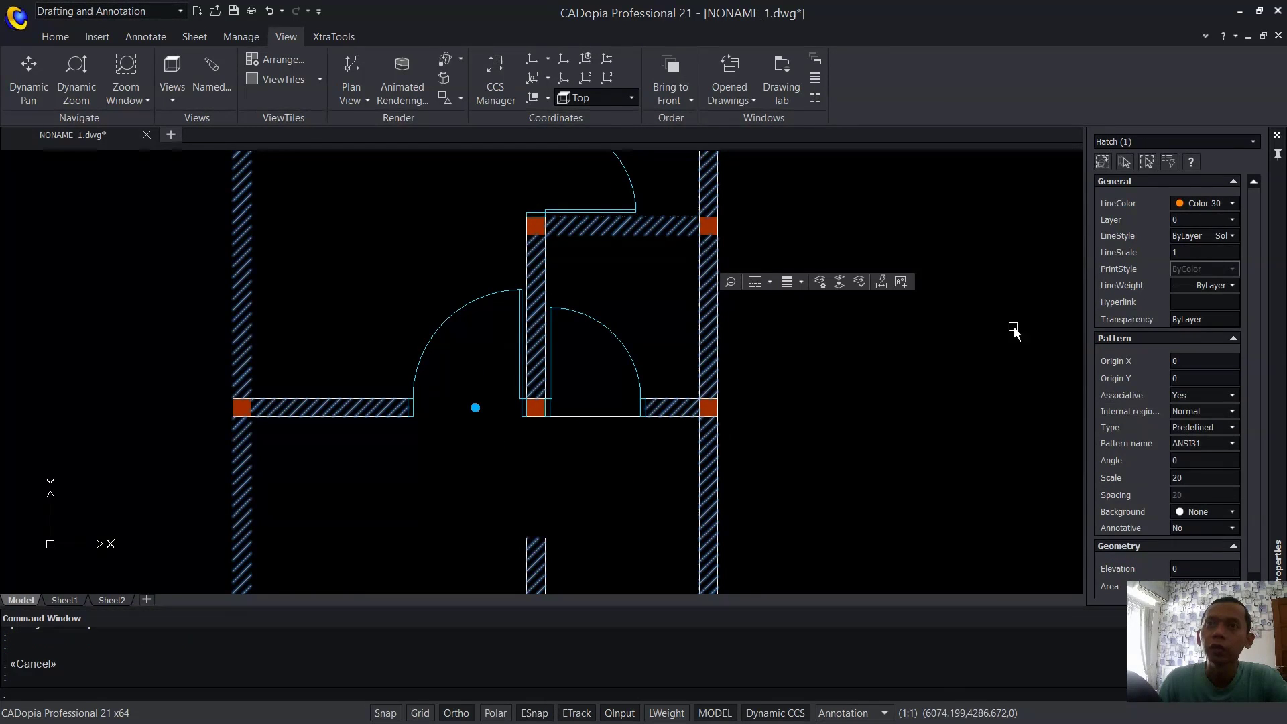
{"action": "left_click", "coordinate": [1218, 204]}
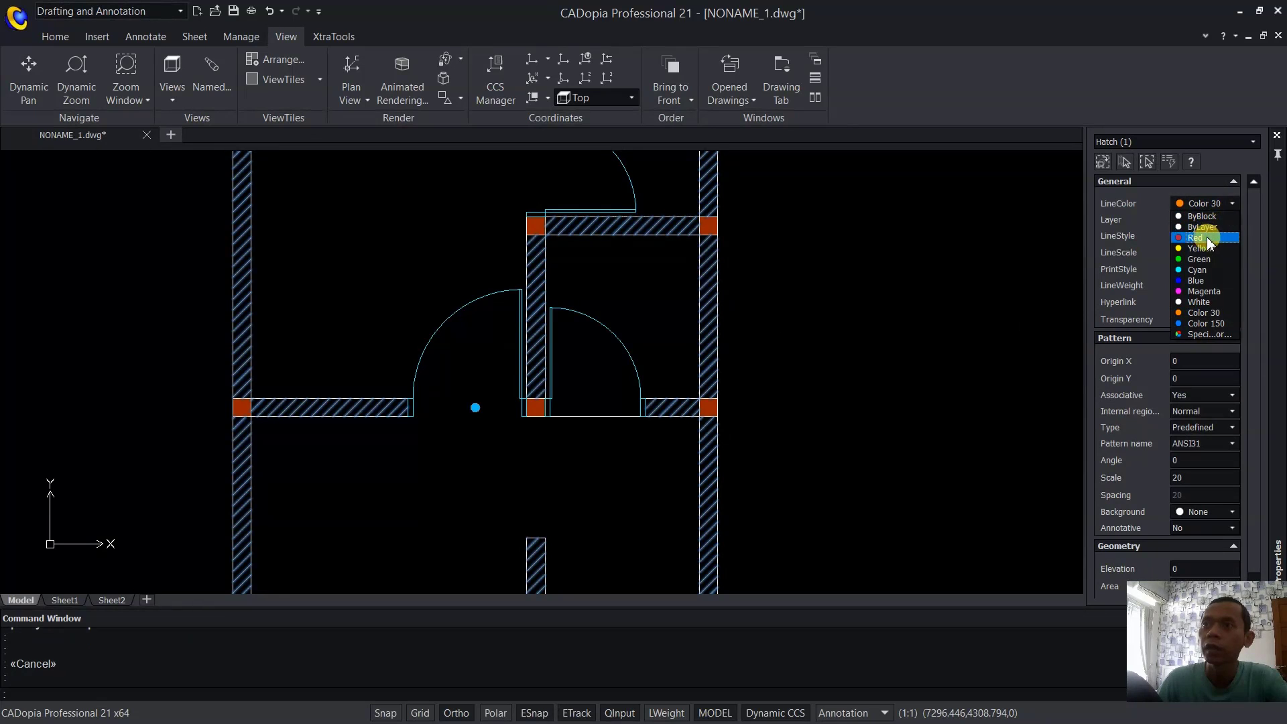
{"action": "key", "text": "Escape"}
{"action": "key", "text": "Escape"}
{"action": "scroll", "coordinate": [764, 261], "scroll_direction": "down", "scroll_amount": 5}
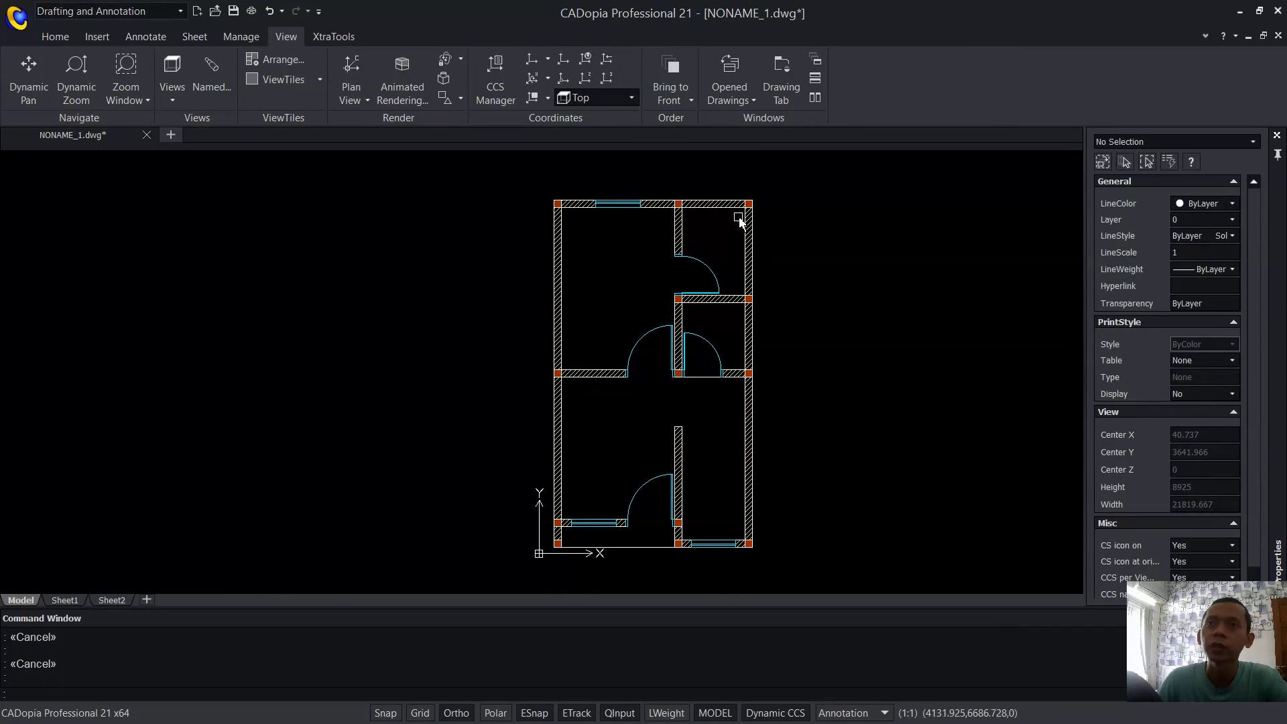
Add a note reading BEDROOM with text height 150 in the large upper left room.
{"action": "mouse_move", "coordinate": [794, 333]}
{"action": "middle_mouse_down"}
{"action": "mouse_move", "coordinate": [782, 325]}
{"action": "mouse_move", "coordinate": [776, 344]}
{"action": "middle_mouse_up"}
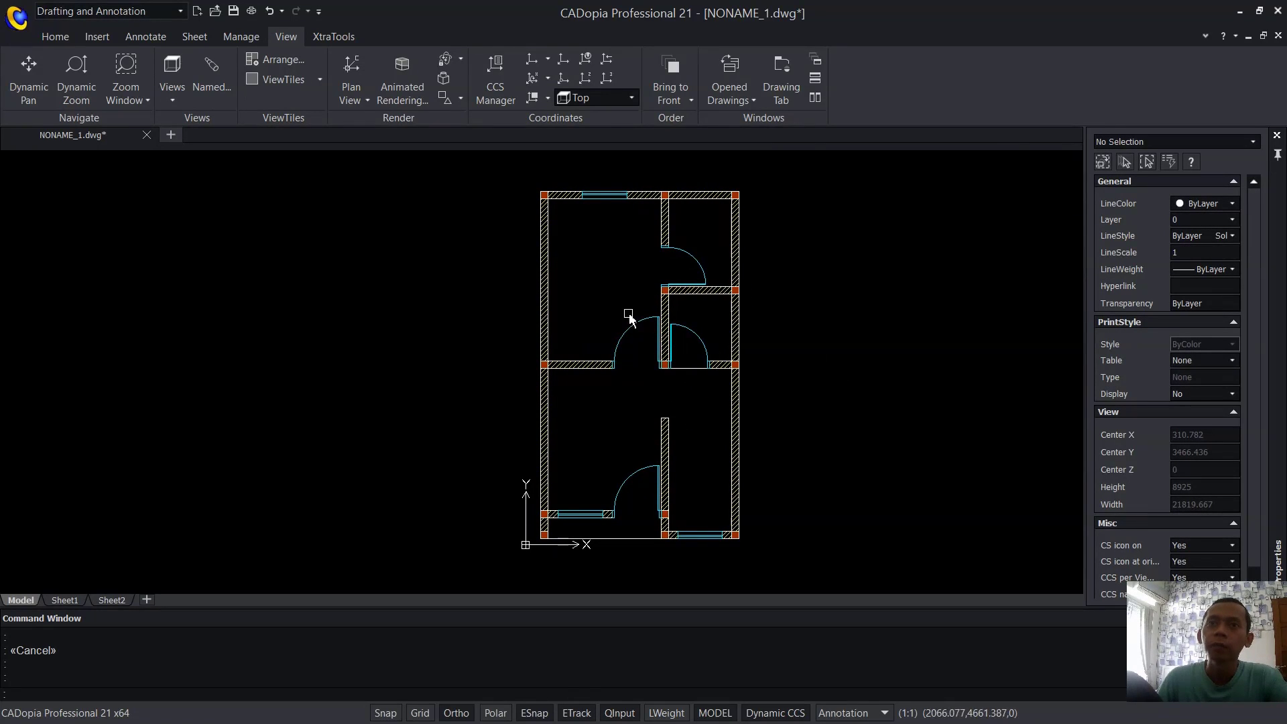
{"action": "middle_click_drag", "start_coordinate": [630, 318], "coordinate": [630, 311]}
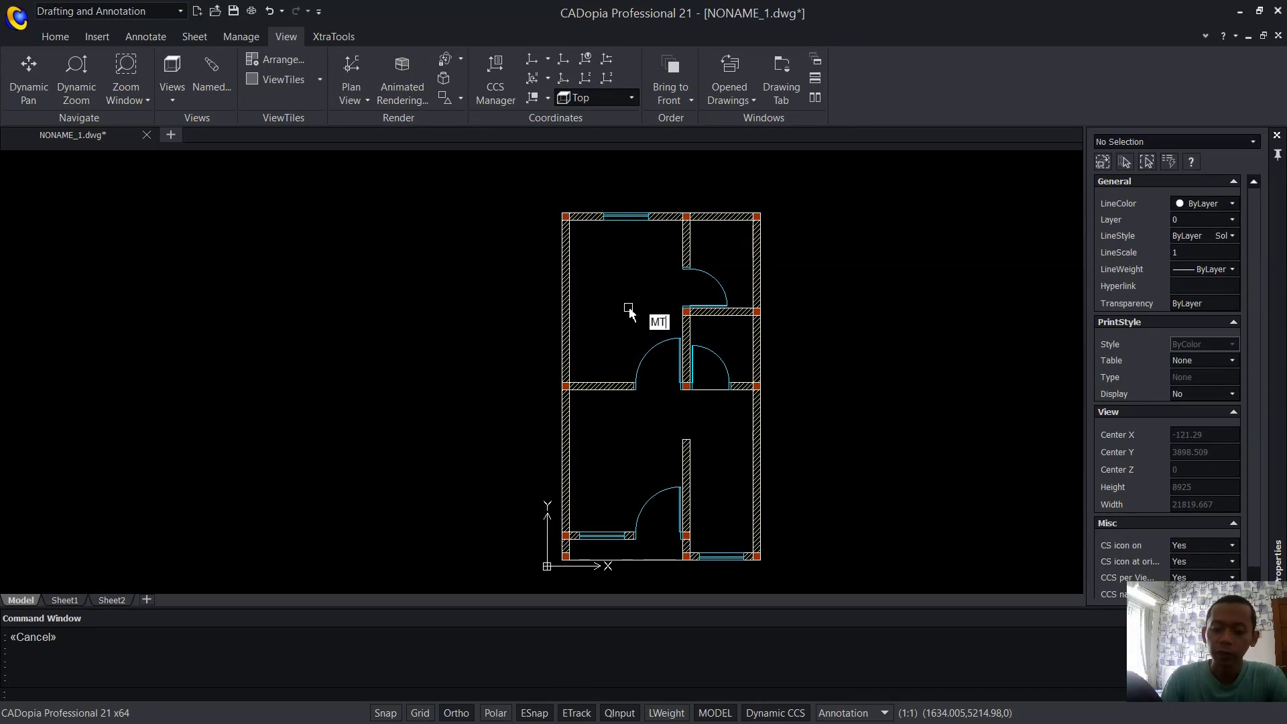
{"action": "key", "text": "Return"}
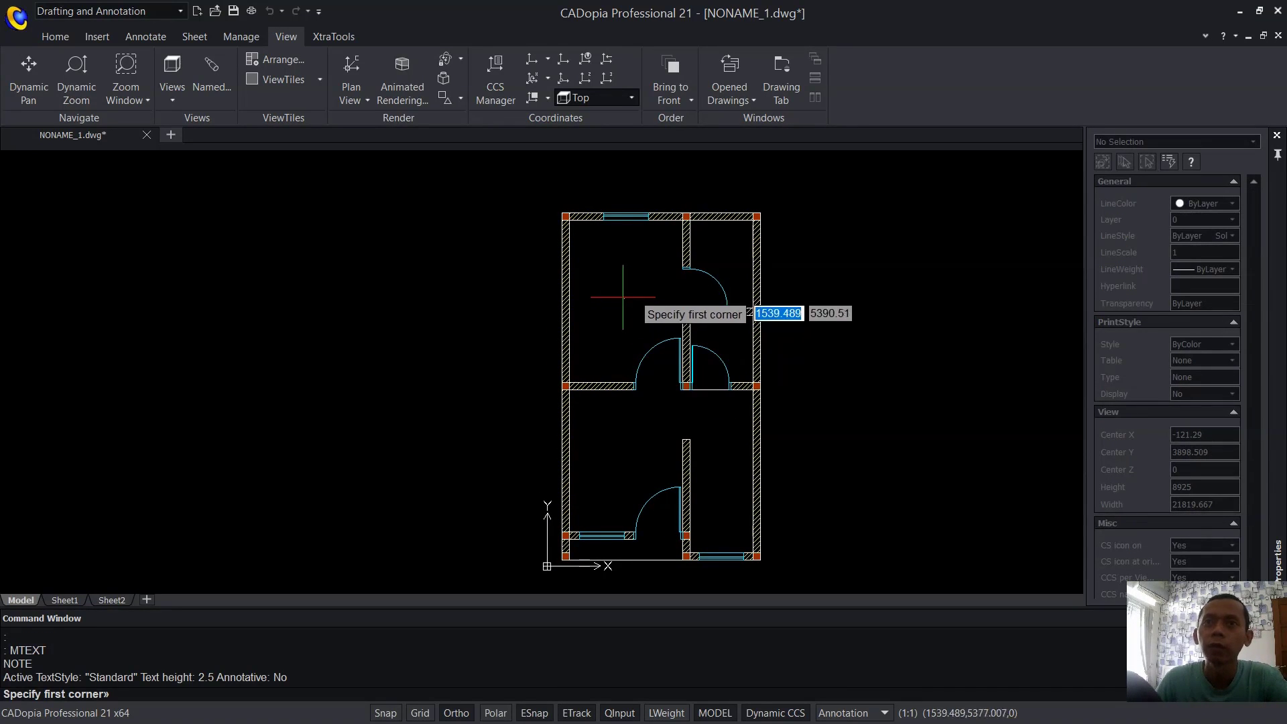
{"action": "left_click", "coordinate": [593, 268]}
{"action": "left_click", "coordinate": [655, 303]}
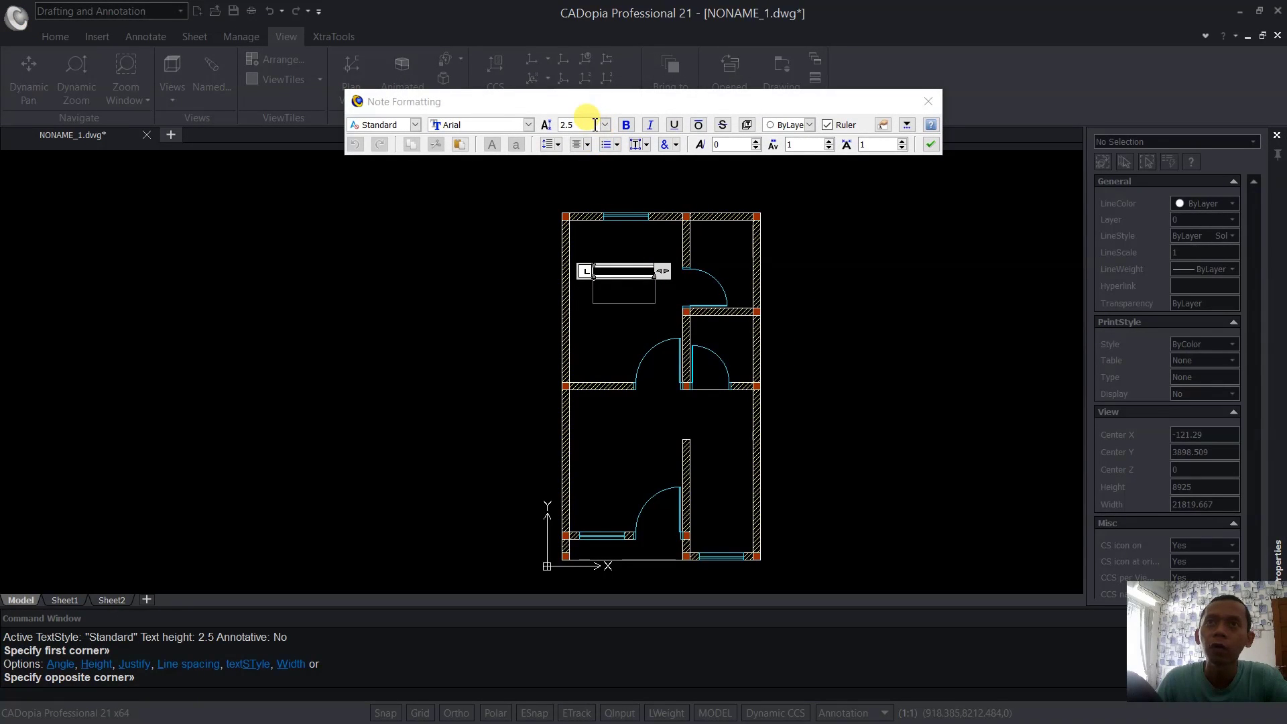
{"action": "left_click_drag", "start_coordinate": [594, 125], "coordinate": [553, 124]}
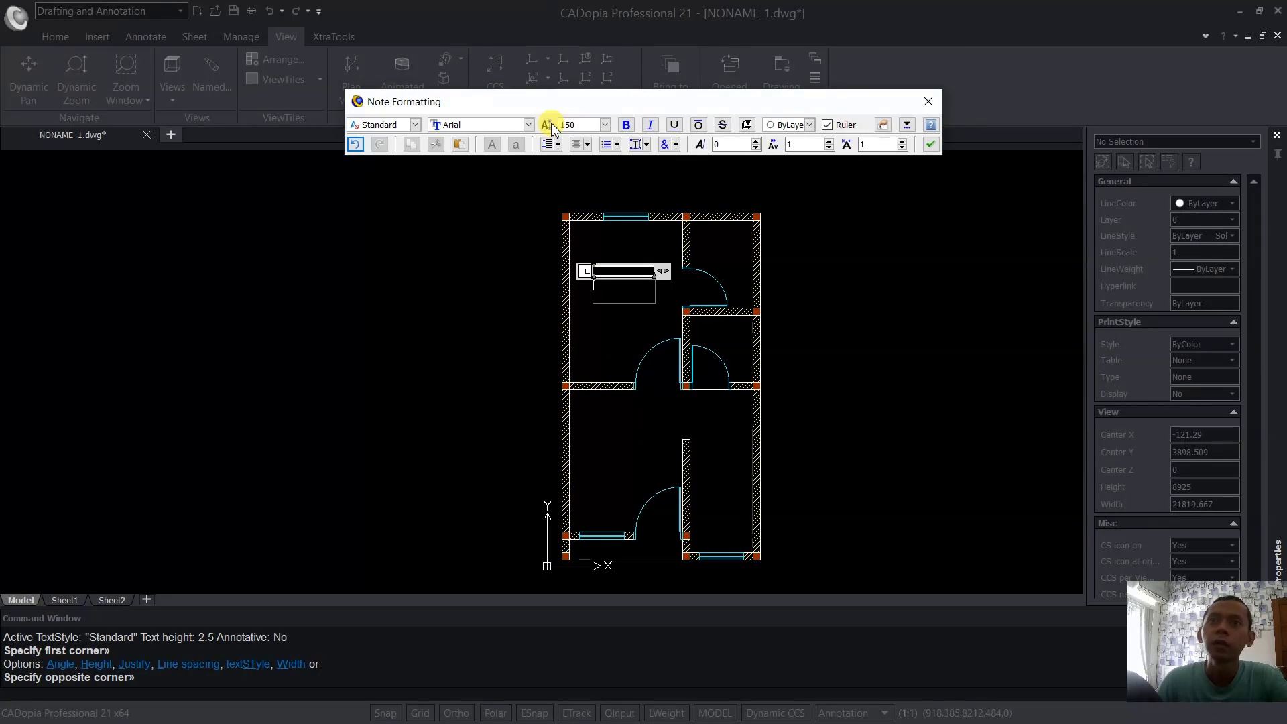
{"action": "left_click", "coordinate": [632, 289]}
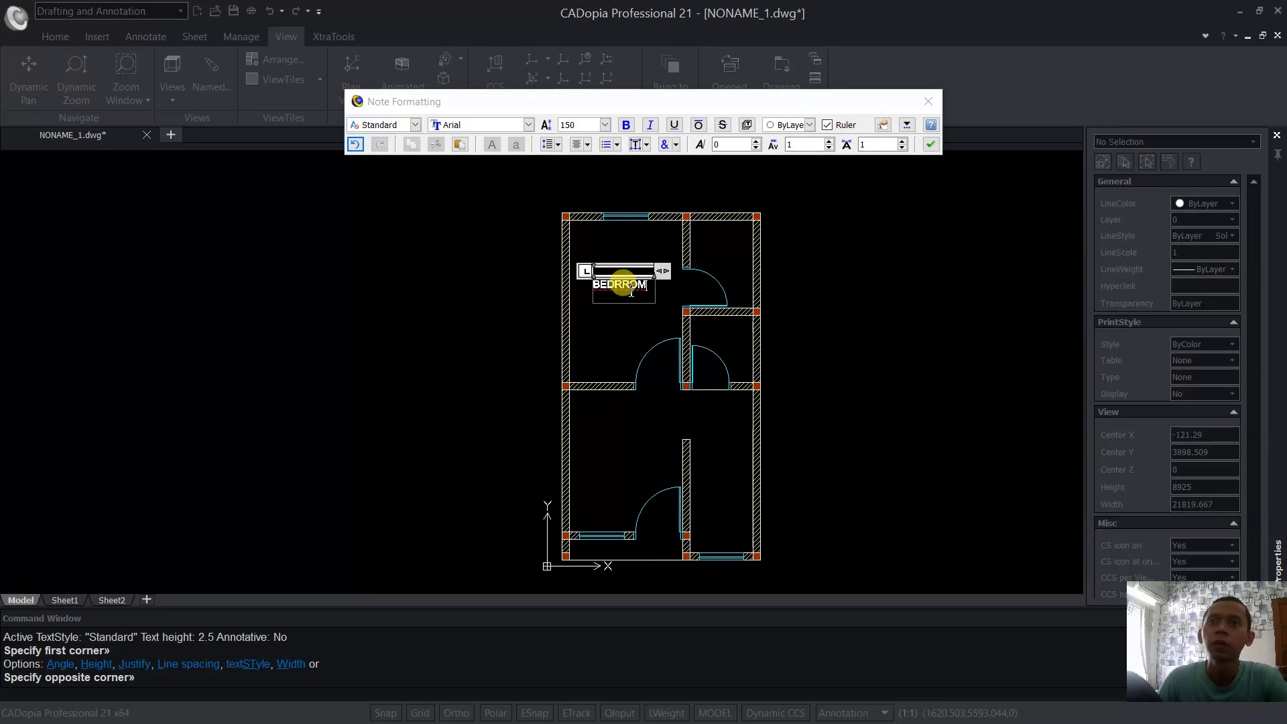
{"action": "key", "text": "BackSpace"}
{"action": "key", "text": "BackSpace"}
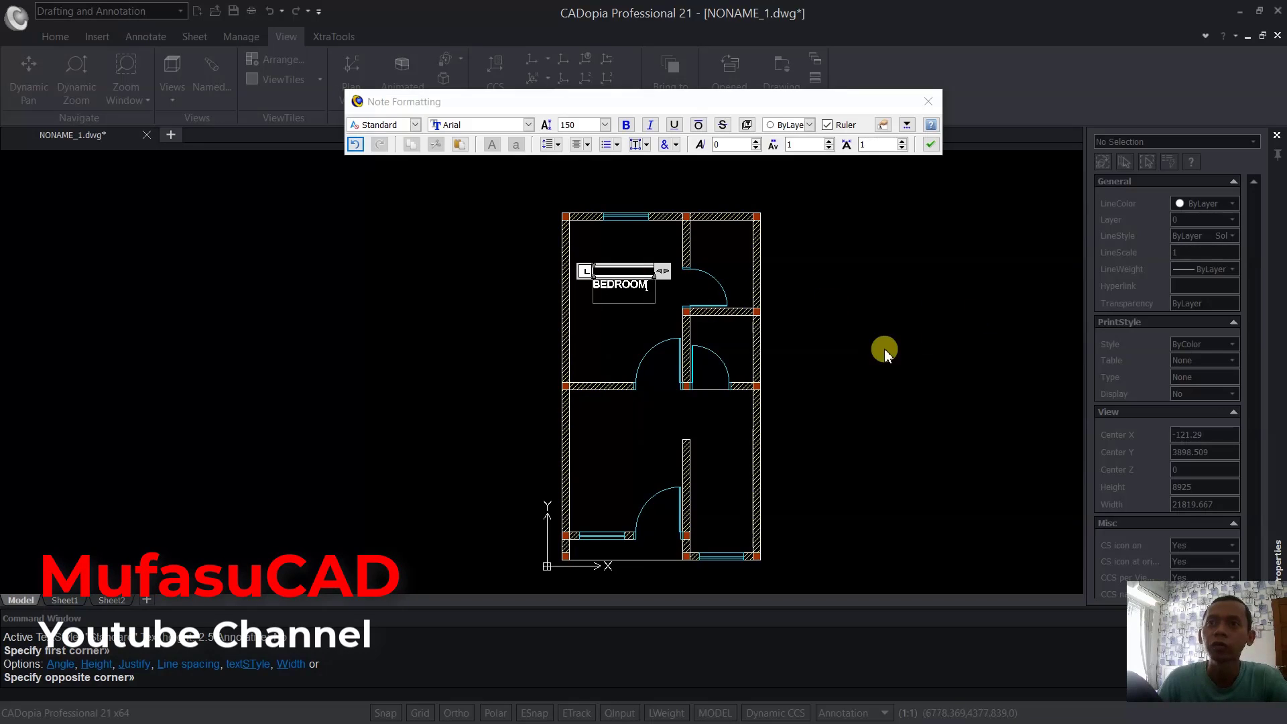
{"action": "left_click", "coordinate": [878, 315]}
Set the line colour of the BEDROOM note to Color 30 and deselect it.
{"action": "left_click", "coordinate": [647, 288]}
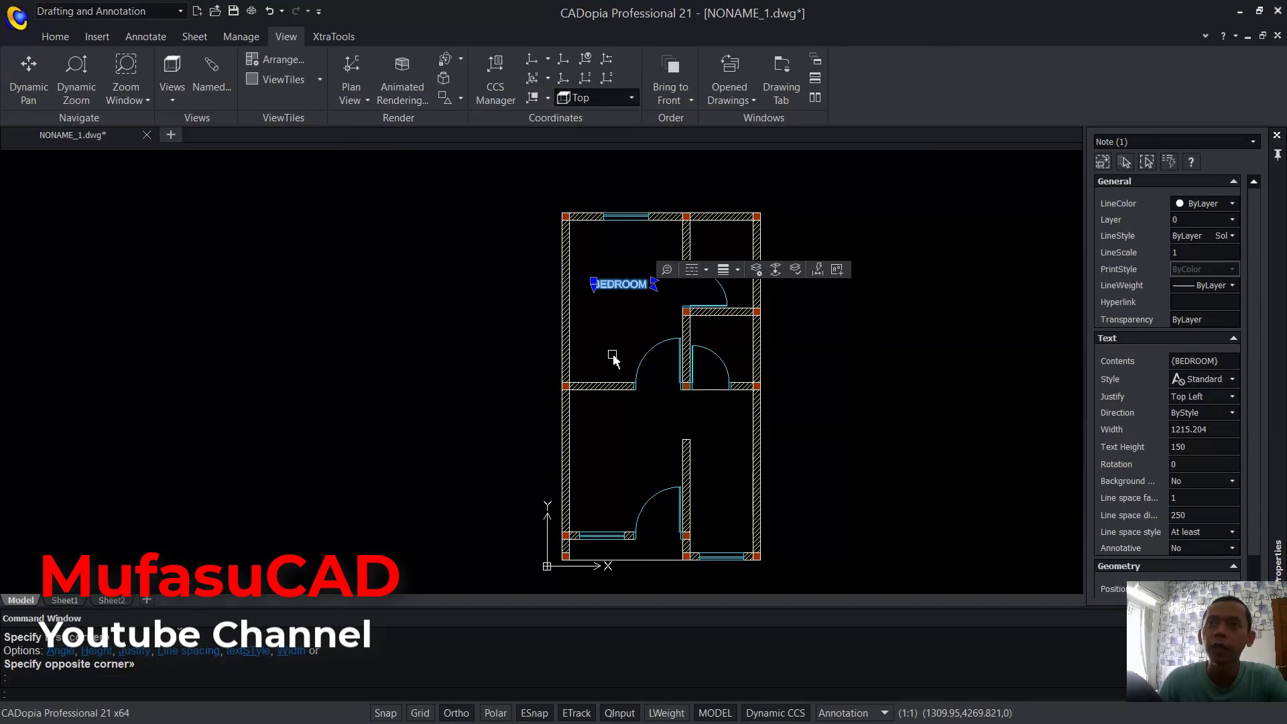
{"action": "left_click", "coordinate": [1226, 204]}
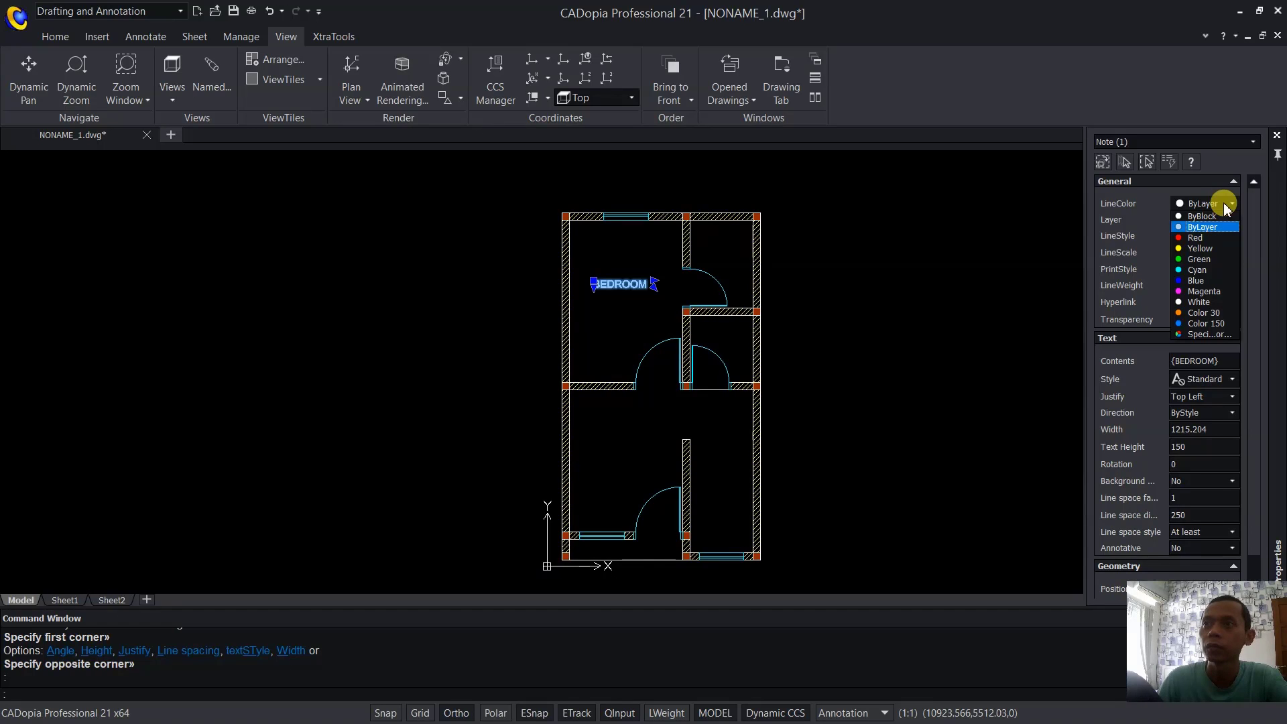
{"action": "left_click", "coordinate": [1210, 315]}
{"action": "key", "text": "Escape"}
Move the BEDROOM label slightly to the right with Ortho on, towards the middle of the room's width.
{"action": "scroll", "coordinate": [647, 308], "scroll_direction": "up", "scroll_amount": 2}
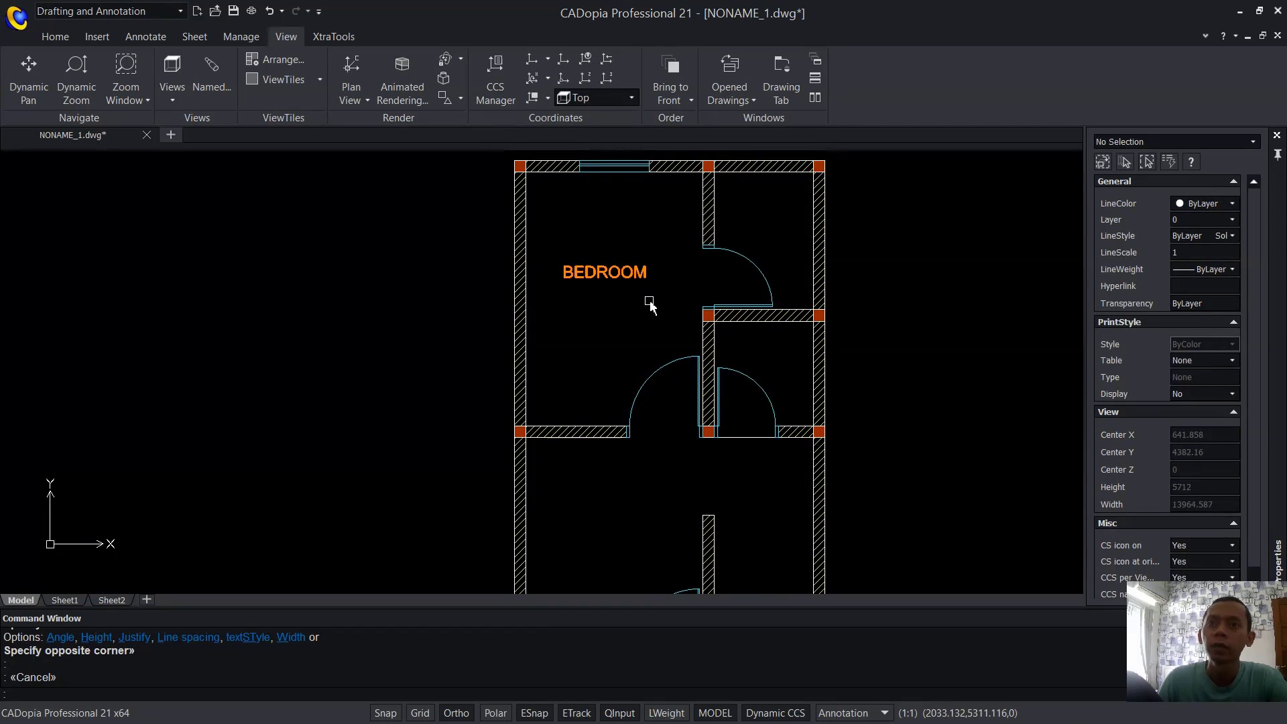
{"action": "type", "text": "m"}
{"action": "key", "text": "Return"}
{"action": "left_click", "coordinate": [608, 272]}
{"action": "key", "text": "Return"}
{"action": "left_click", "coordinate": [570, 329]}
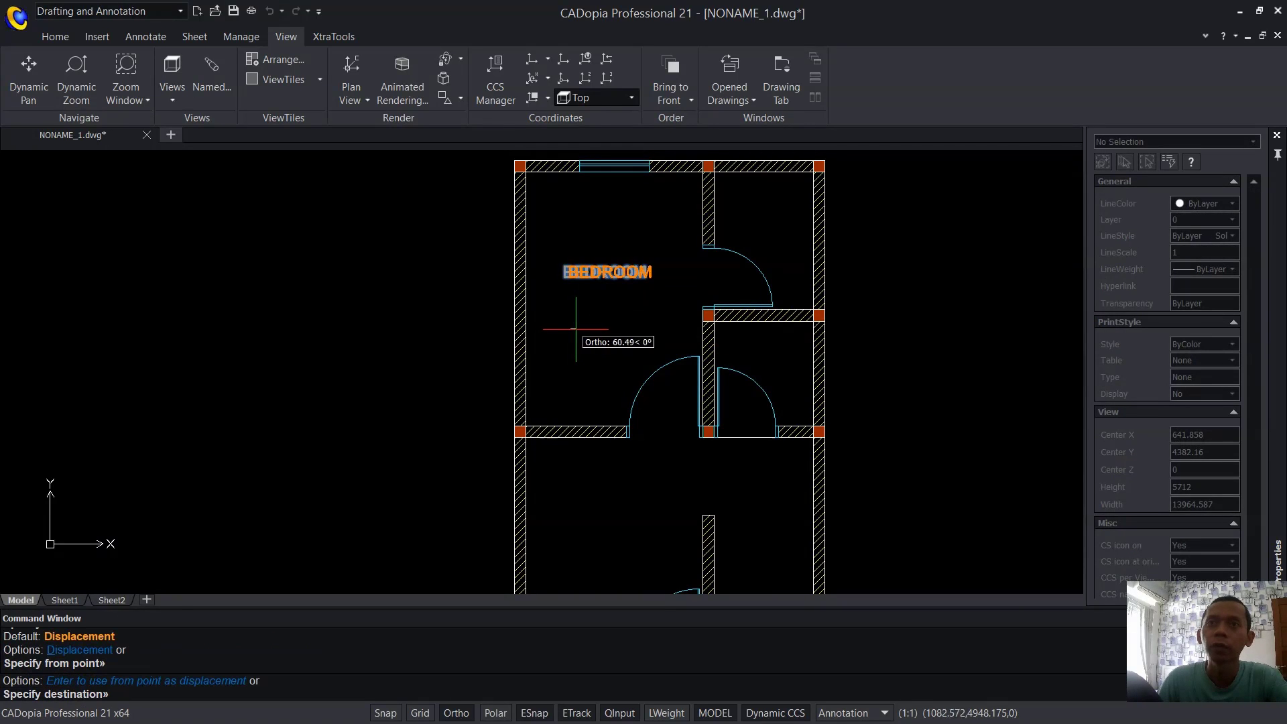
{"action": "key", "text": "Escape"}
Move the BEDROOM label slightly straight down within the room.
{"action": "type", "text": "m"}
{"action": "key", "text": "Return"}
{"action": "left_click", "coordinate": [612, 275]}
{"action": "key", "text": "Return"}
{"action": "left_click", "coordinate": [603, 306]}
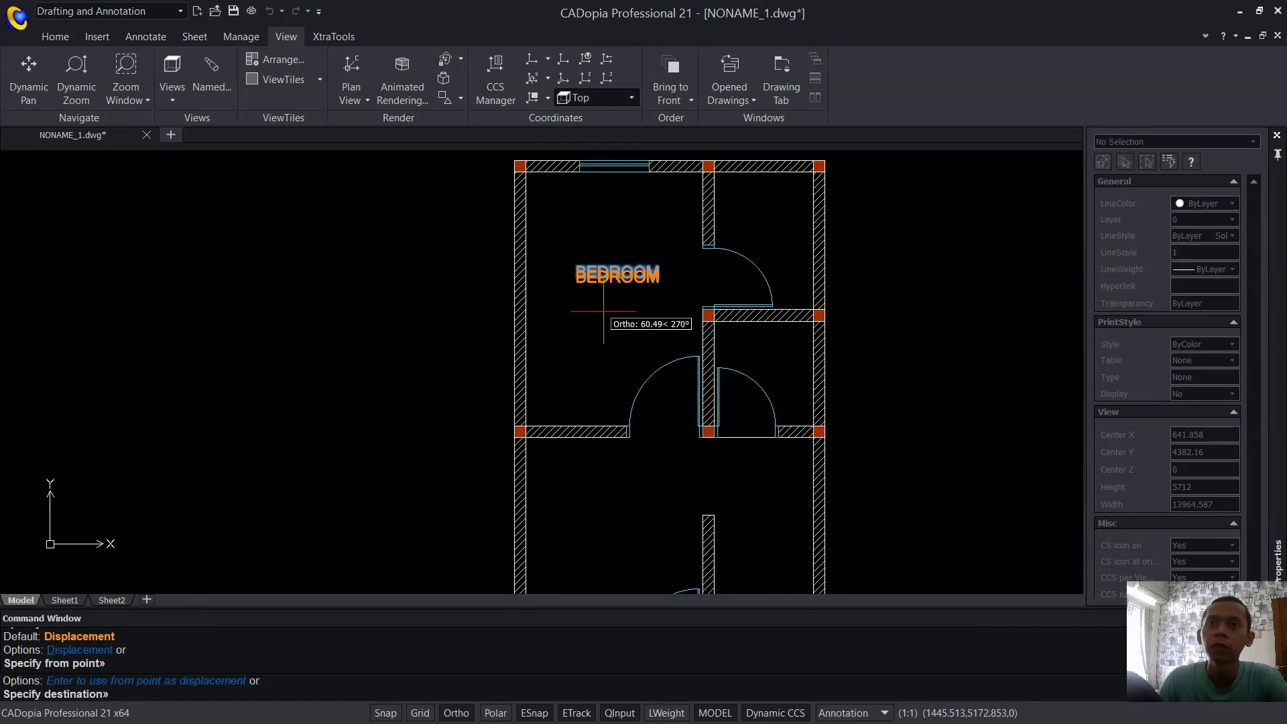
{"action": "left_click", "coordinate": [603, 329]}
{"action": "key", "text": "Escape"}
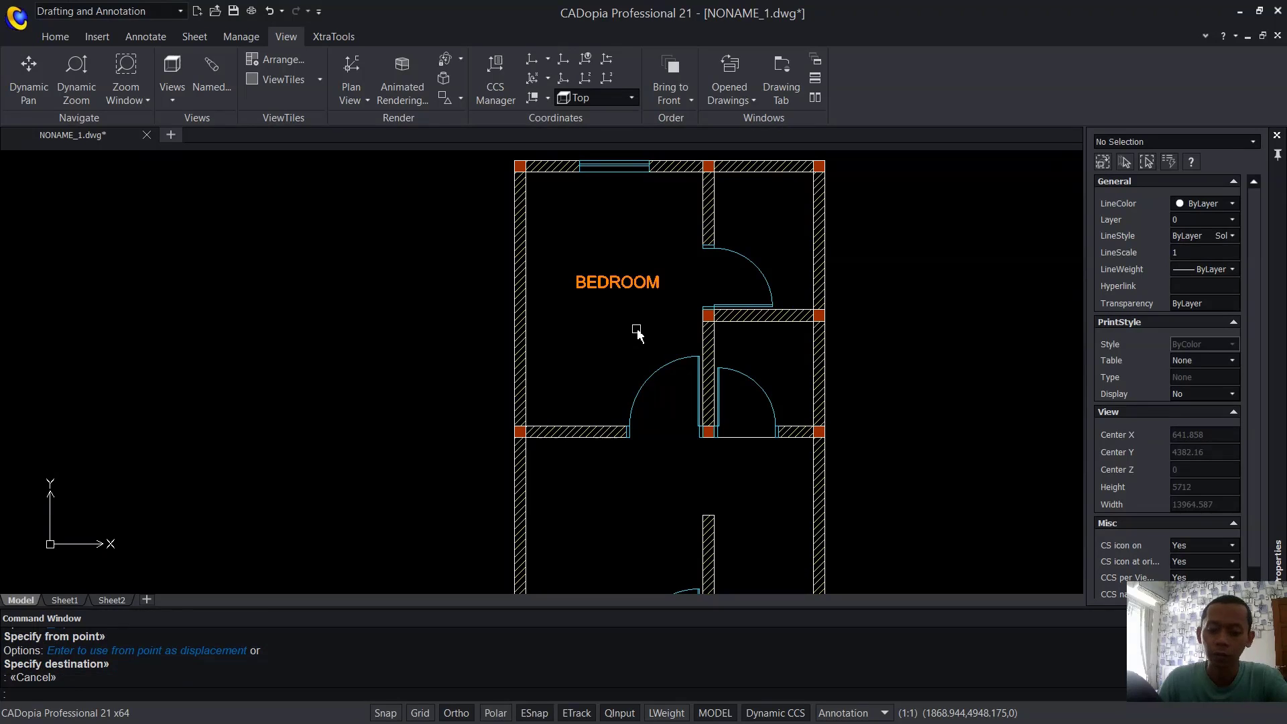
Copy the BEDROOM label into the upper right room, the small room below it, the lower right room and the lower left room.
{"action": "key", "text": "Return"}
{"action": "left_click", "coordinate": [636, 282]}
{"action": "key", "text": "Return"}
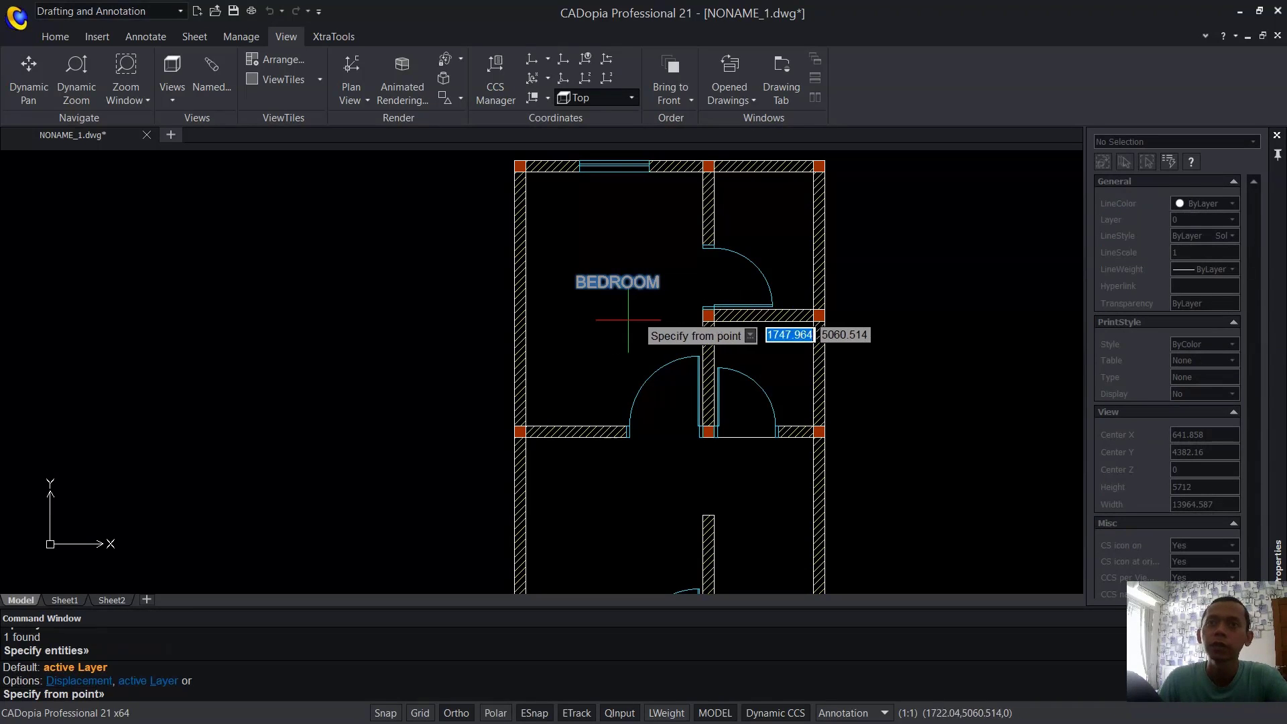
{"action": "left_click", "coordinate": [617, 304]}
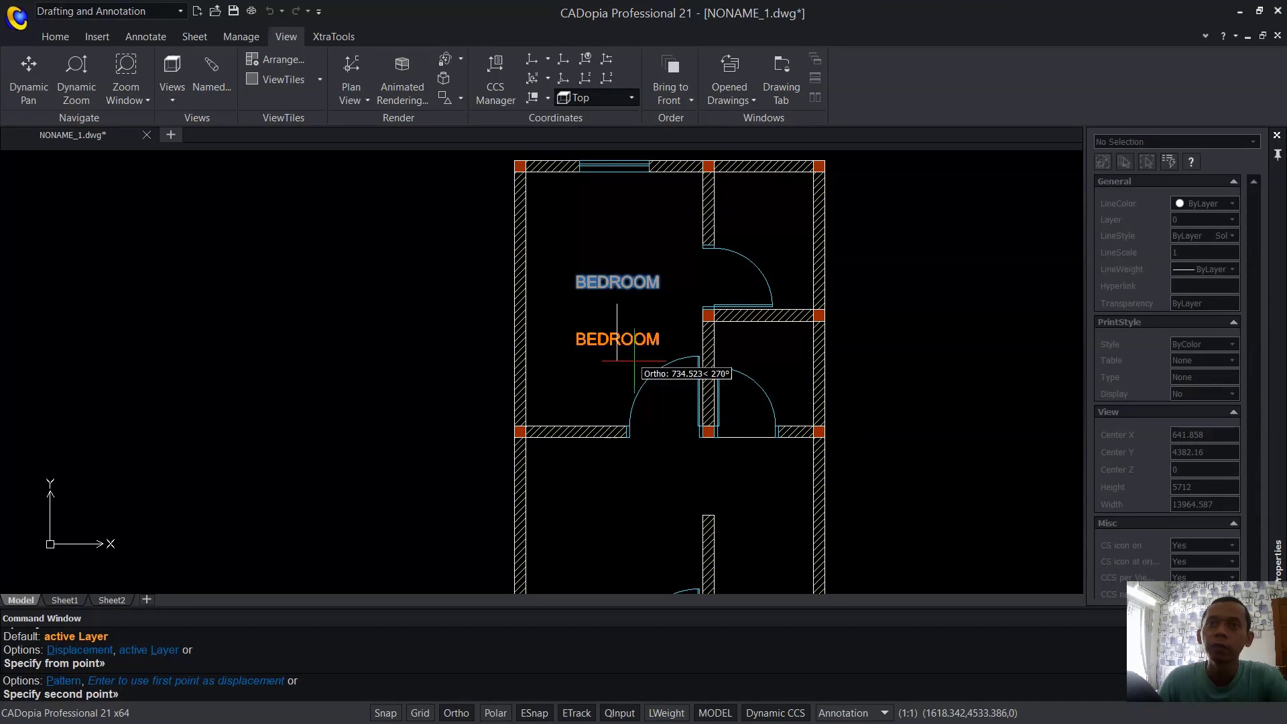
{"action": "left_click", "coordinate": [765, 258]}
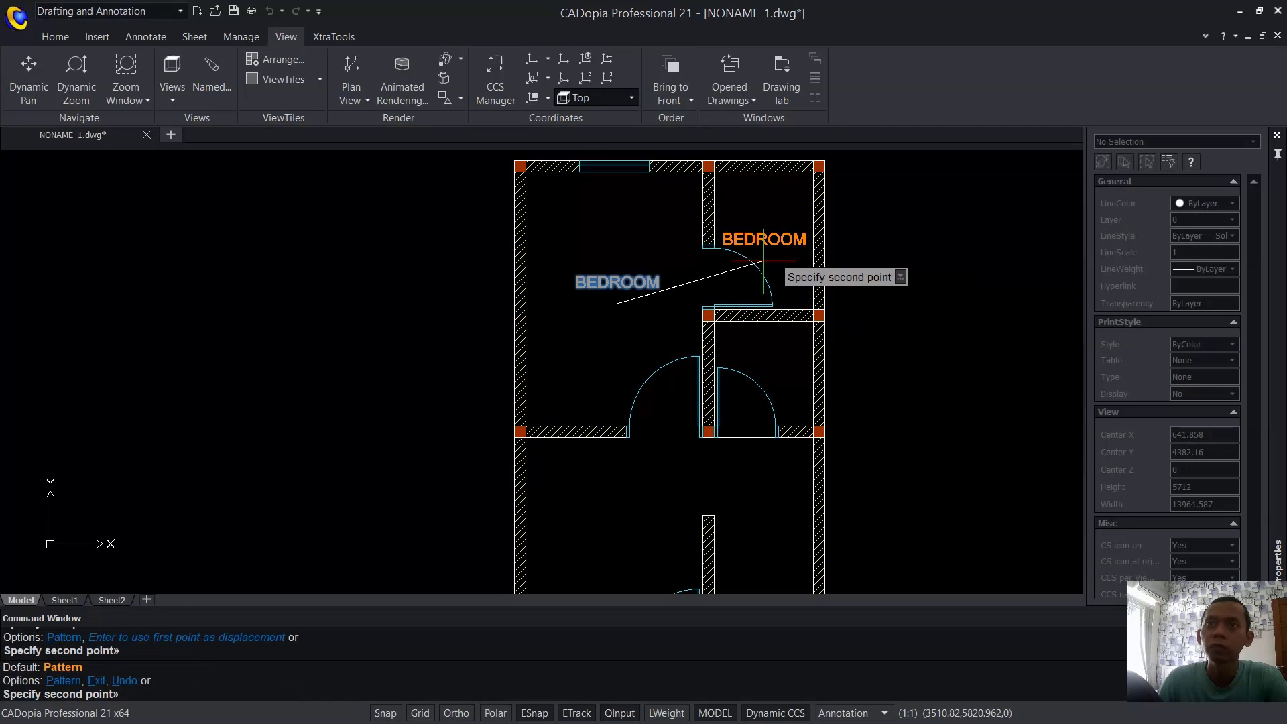
{"action": "left_click", "coordinate": [765, 388]}
{"action": "middle_click_drag", "start_coordinate": [762, 477], "coordinate": [781, 265]}
{"action": "left_click", "coordinate": [785, 383]}
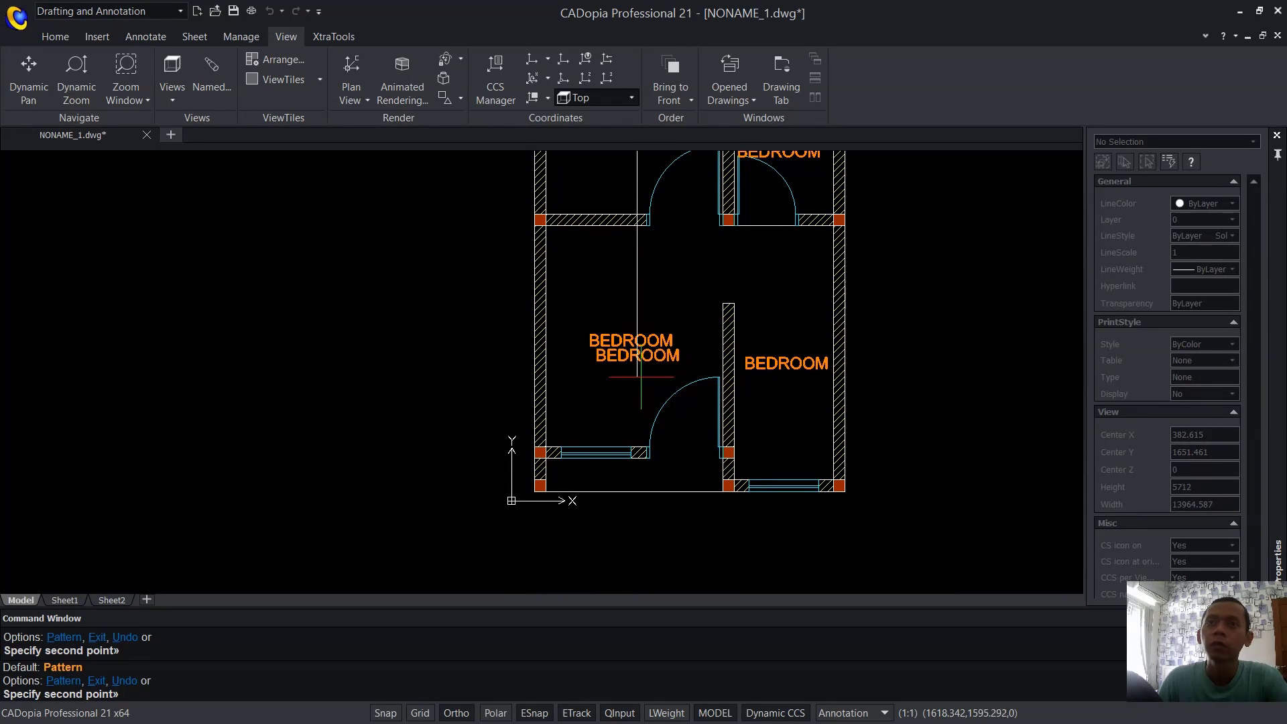
{"action": "key", "text": "Escape"}
Change the label text in the lower left room to LIVINGROOM.
{"action": "double_click", "coordinate": [643, 339]}
{"action": "left_click_drag", "start_coordinate": [671, 339], "coordinate": [573, 328]}
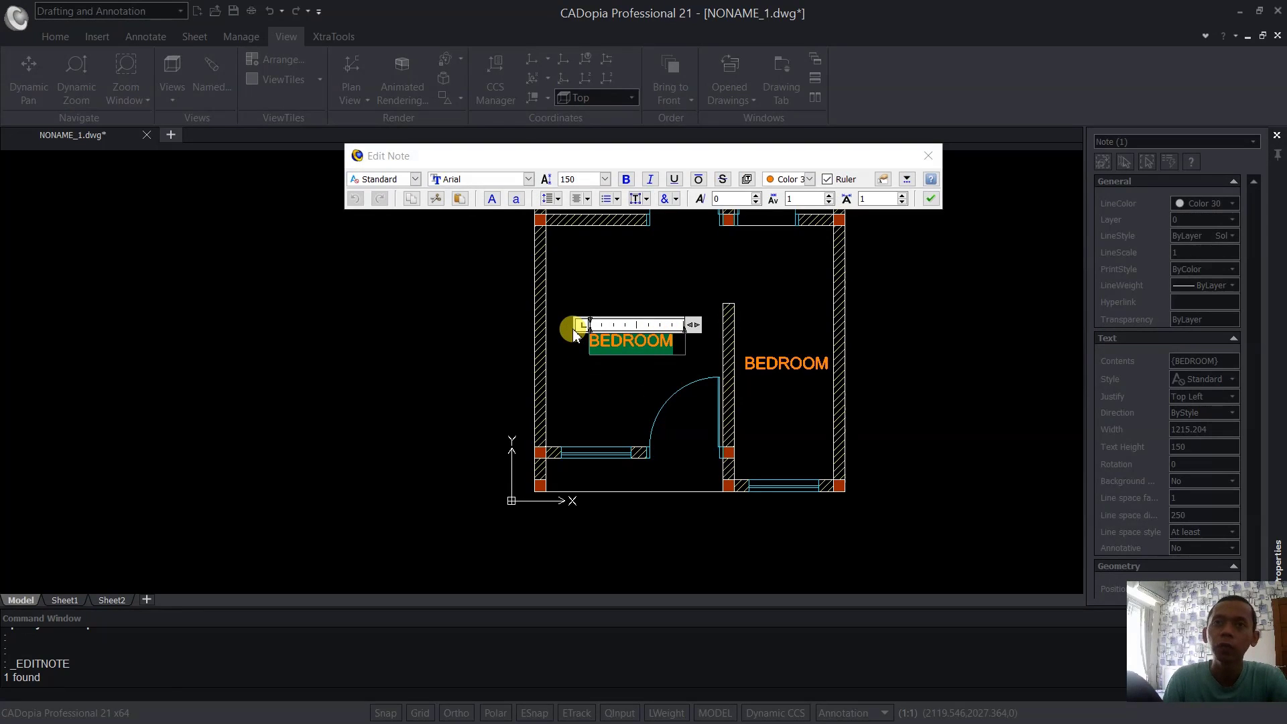
{"action": "type", "text": "LIVINGROOM"}
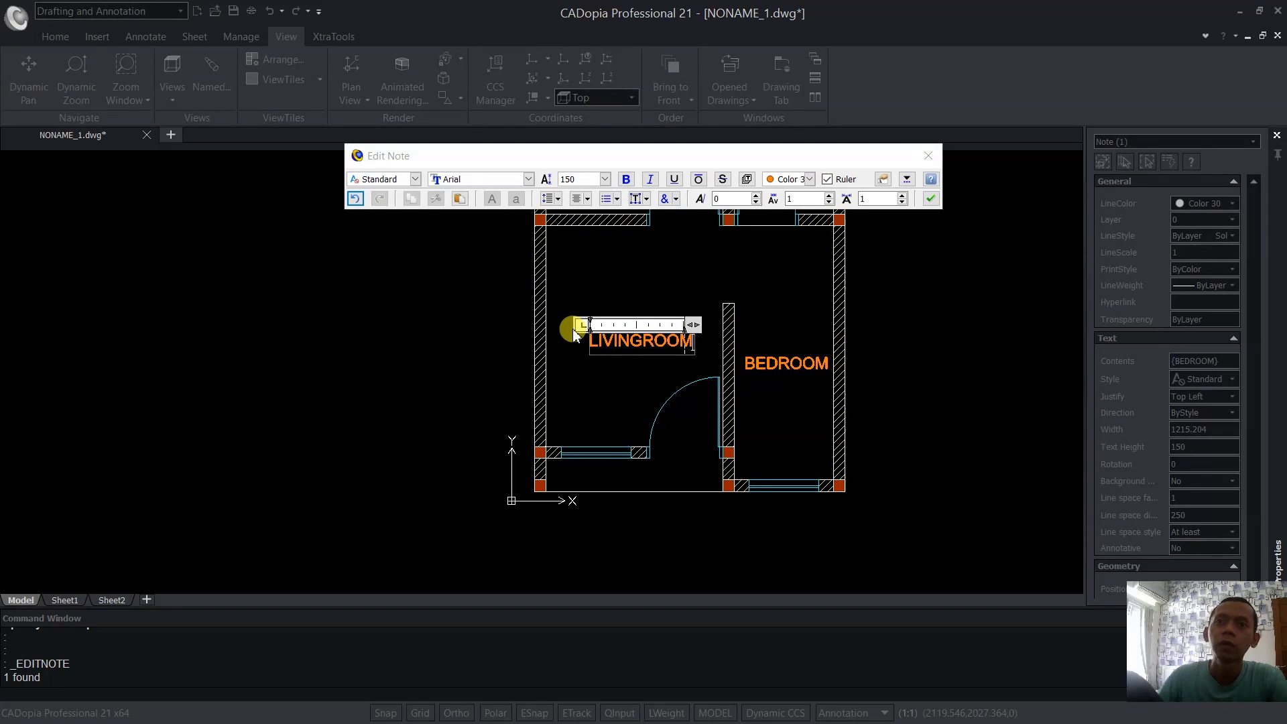
{"action": "left_click", "coordinate": [862, 368]}
Change the label text in the lower right room to KITCHEN.
{"action": "double_click", "coordinate": [785, 369]}
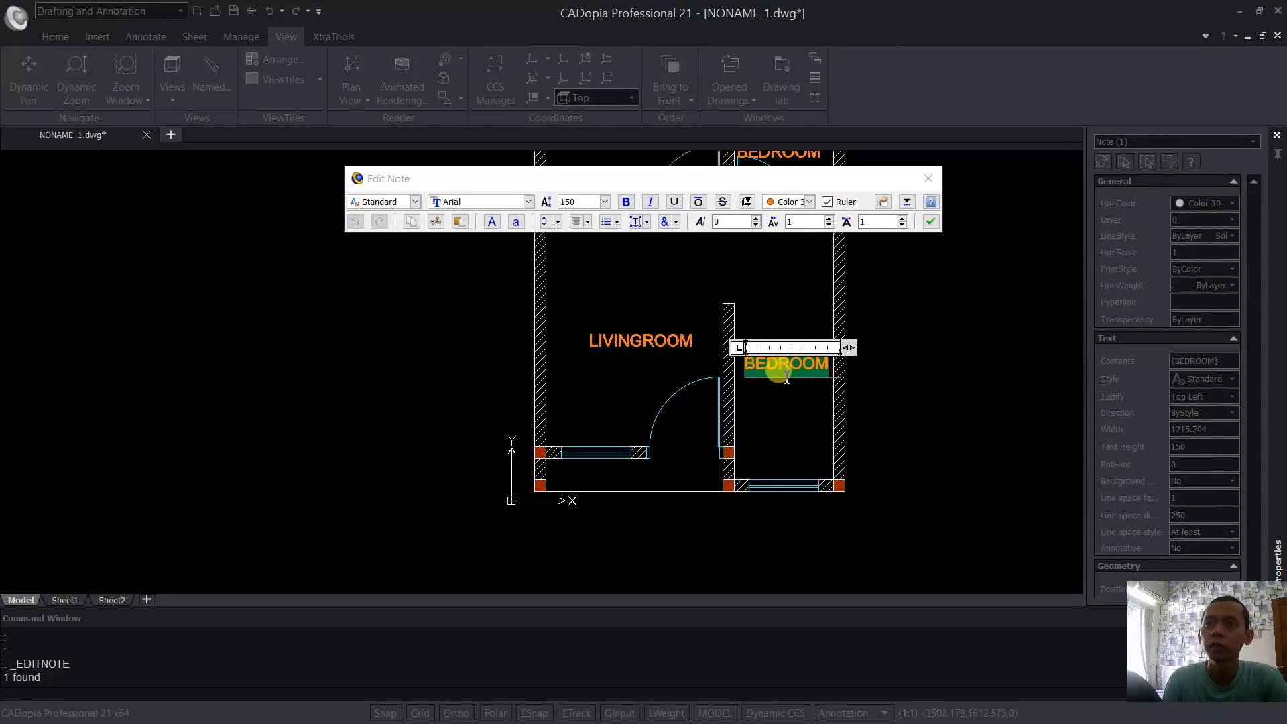
{"action": "type", "text": "KITCHEN"}
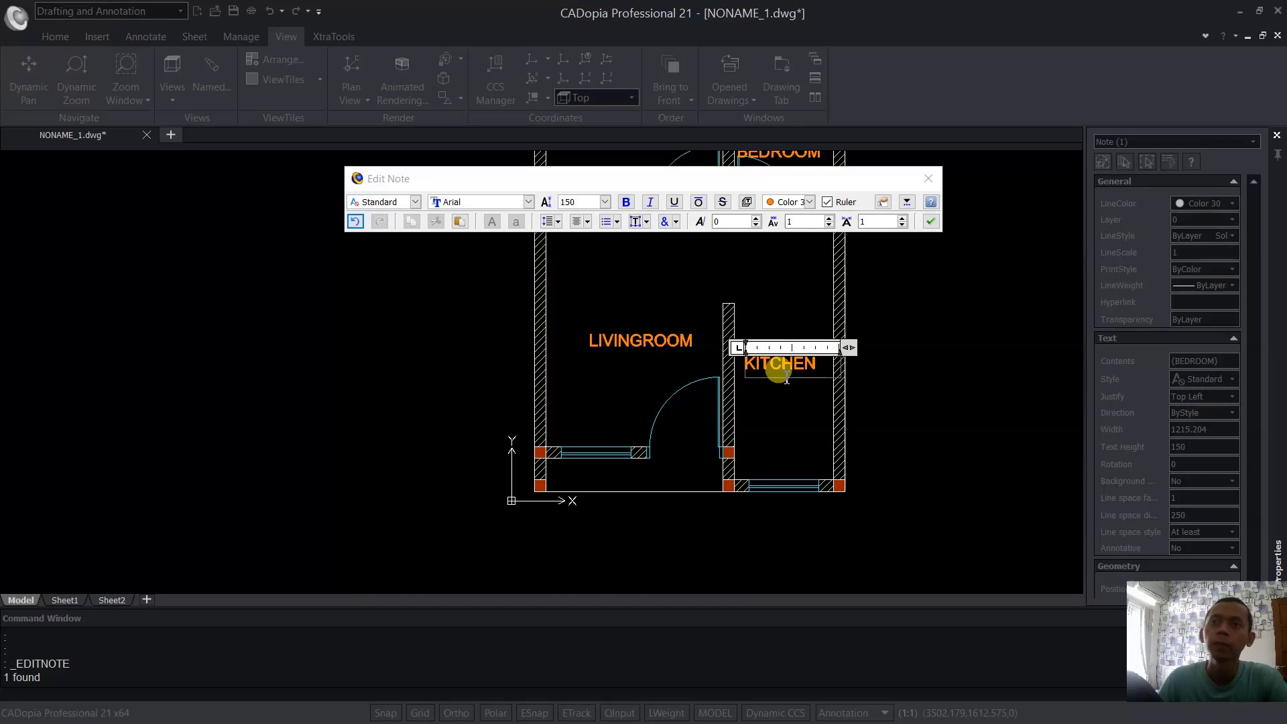
{"action": "left_click", "coordinate": [884, 403]}
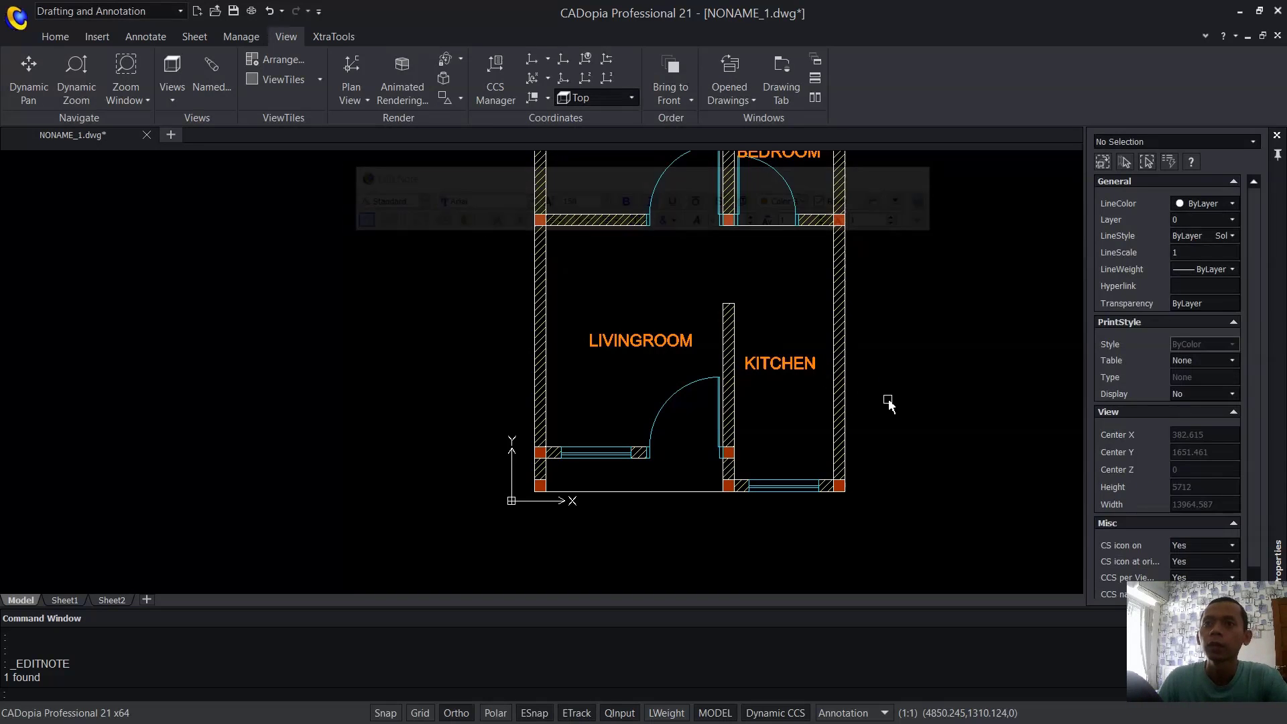
Change the label text in the small middle right room to TOILET.
{"action": "scroll", "coordinate": [881, 405], "scroll_direction": "up", "scroll_amount": 5}
{"action": "left_click", "coordinate": [773, 399]}
{"action": "double_click", "coordinate": [774, 399]}
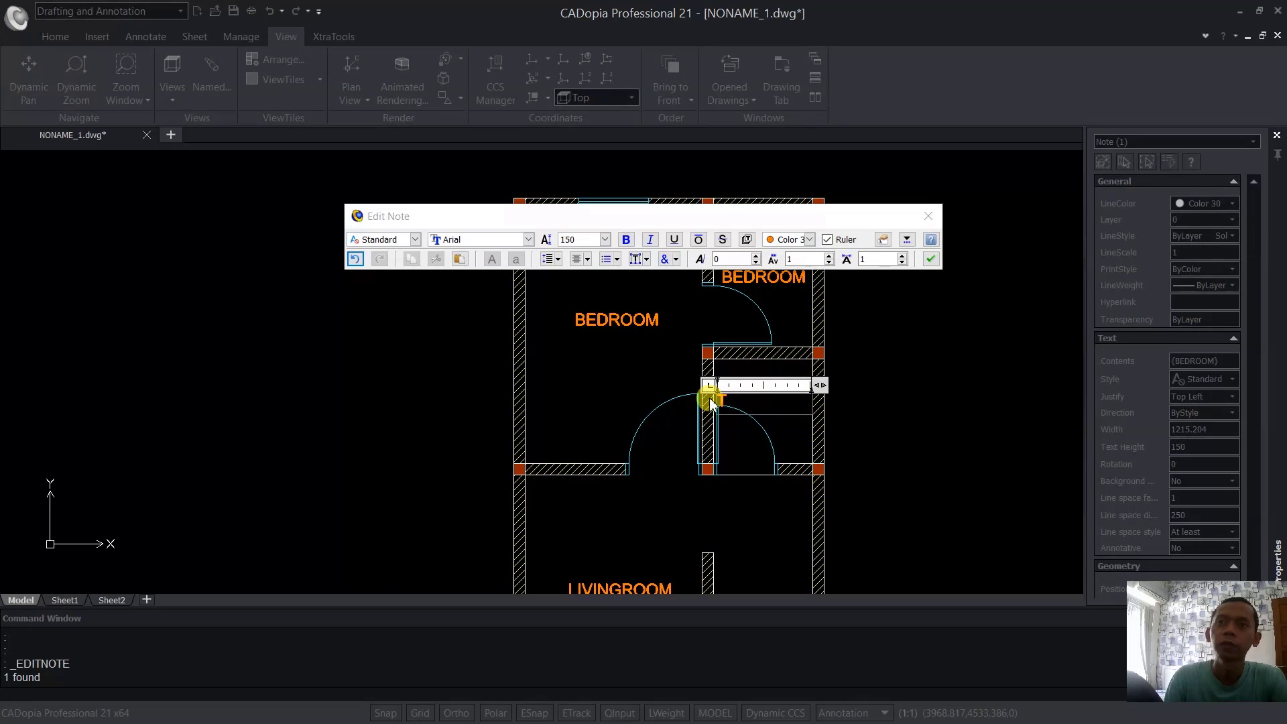
{"action": "left_click", "coordinate": [887, 419]}
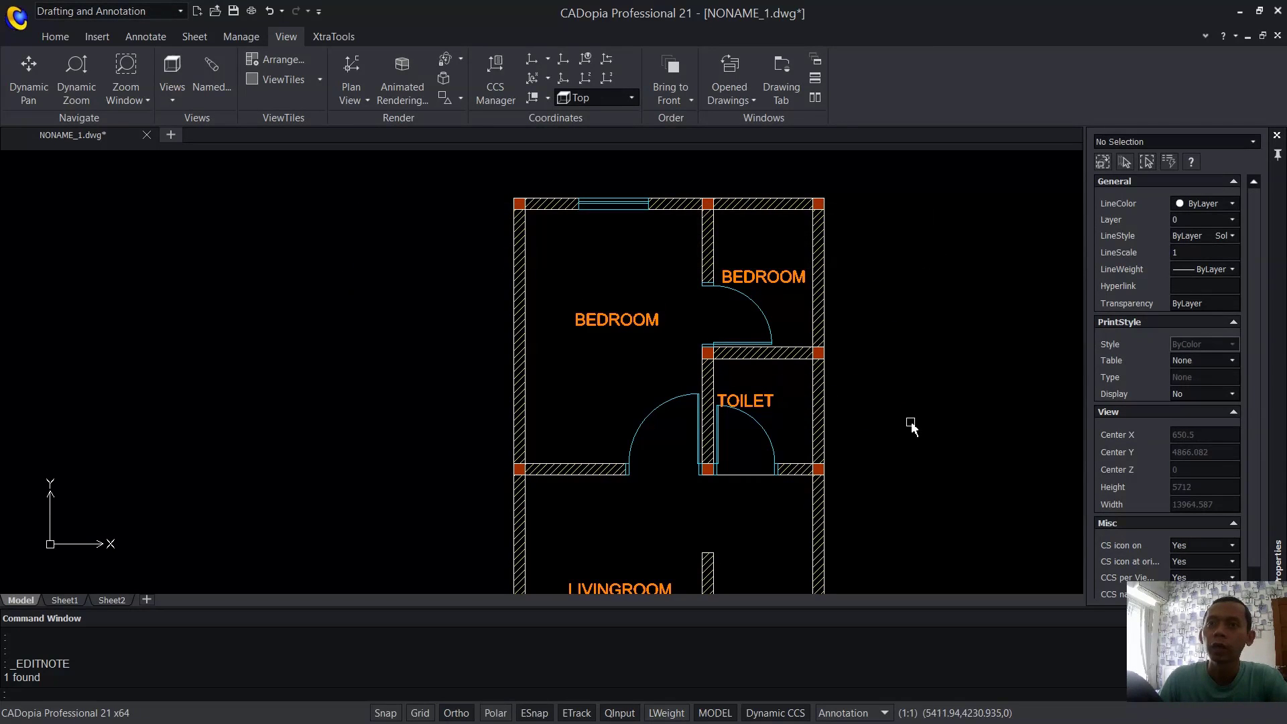
Move the TOILET label horizontally to the right, to the middle of its room's width.
{"action": "type", "text": "m"}
{"action": "key", "text": "Return"}
{"action": "key", "text": "Return"}
{"action": "left_click", "coordinate": [870, 385]}
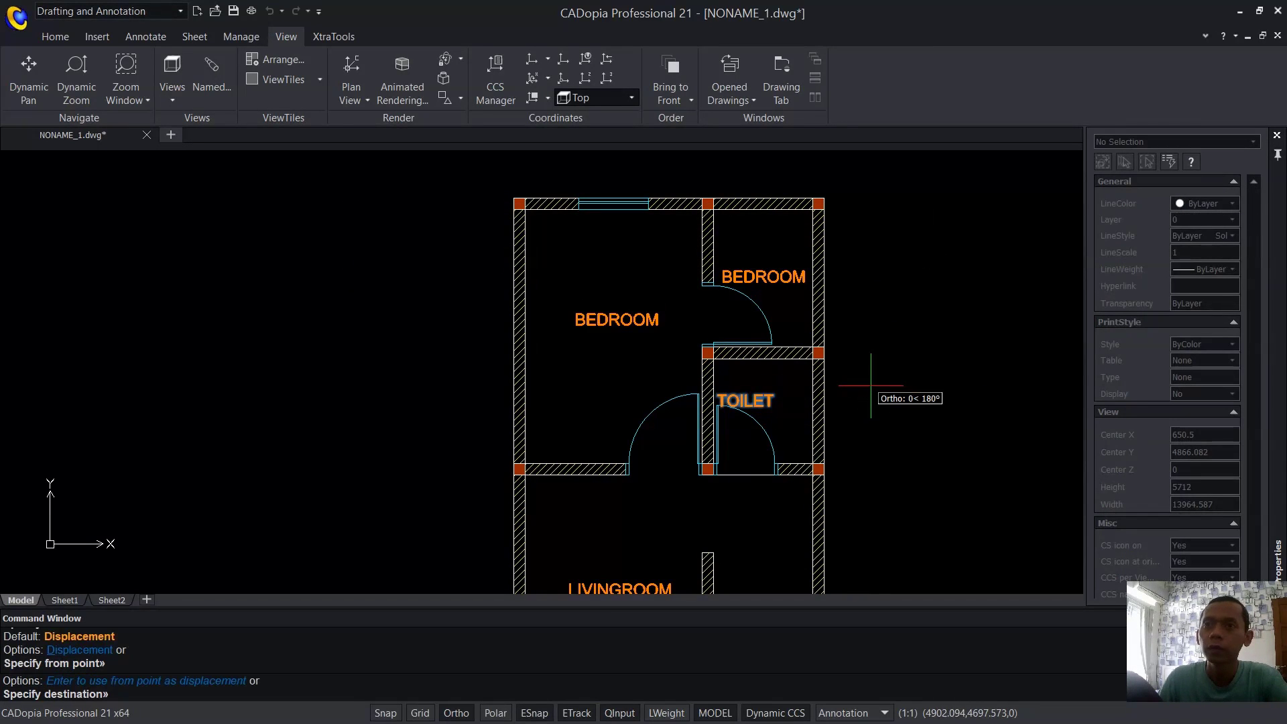
{"action": "left_click", "coordinate": [887, 384]}
{"action": "key", "text": "Return"}
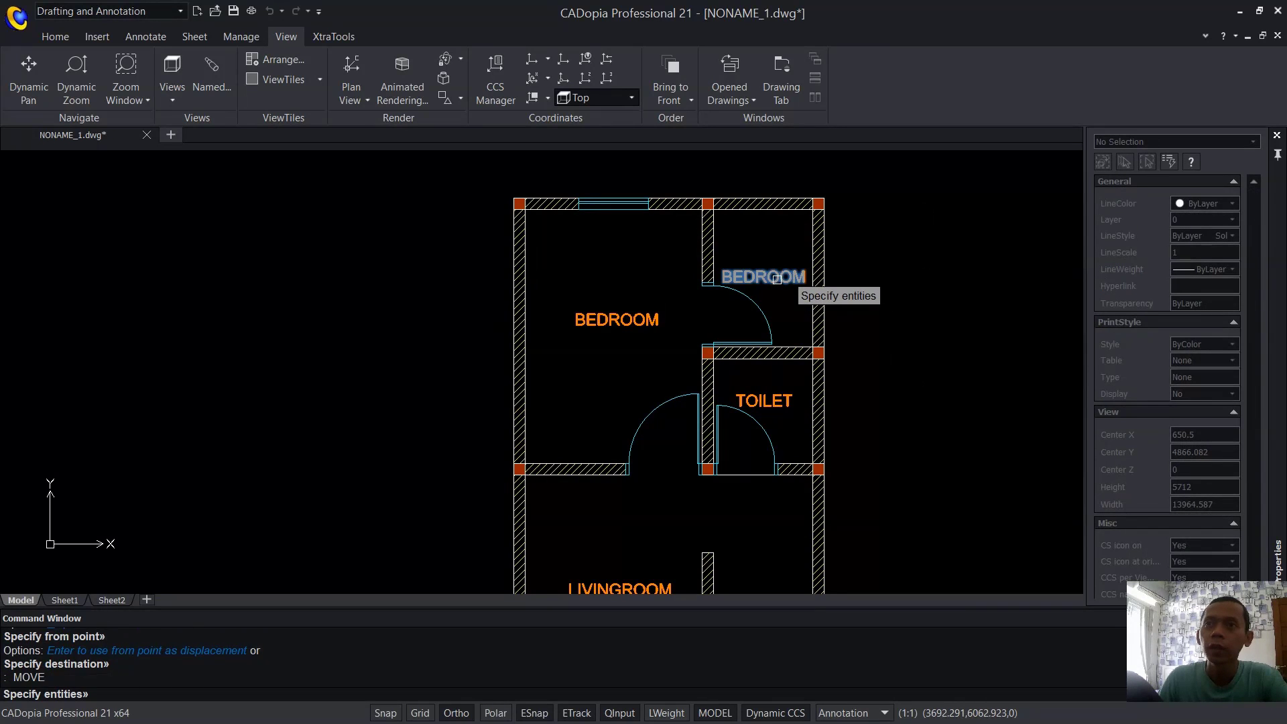
{"action": "left_click", "coordinate": [777, 279]}
{"action": "key", "text": "Escape"}
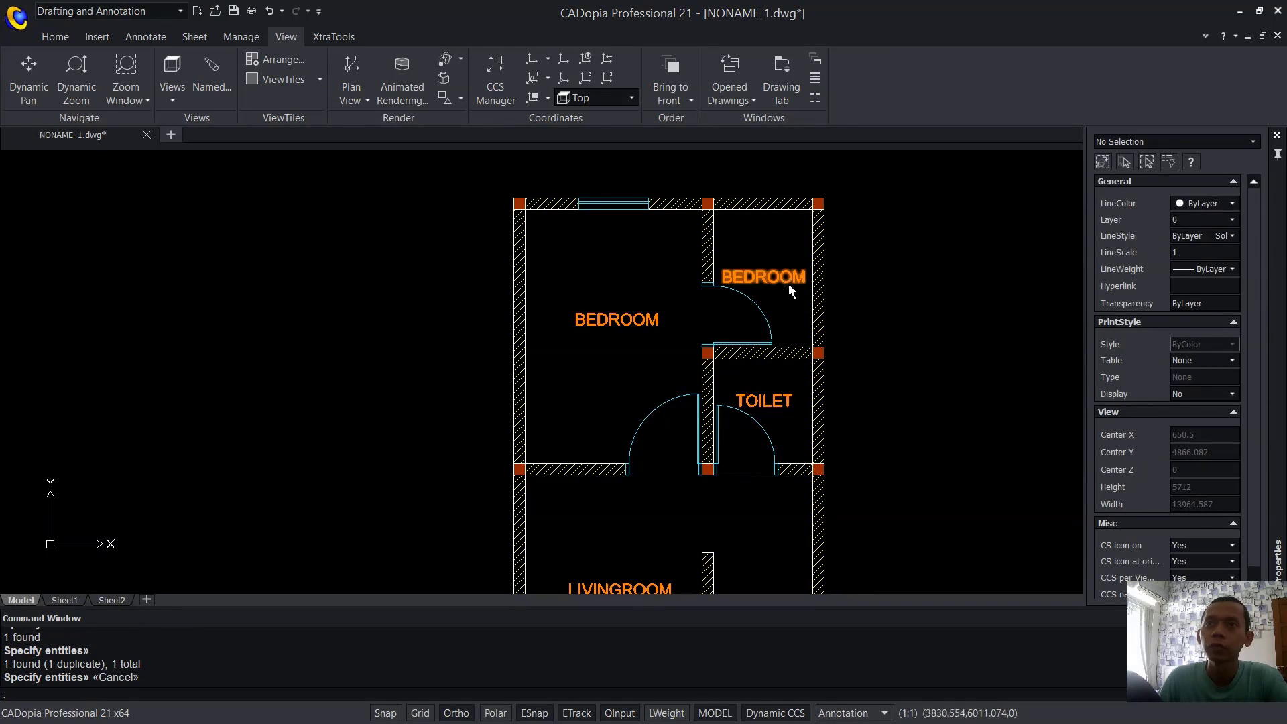
Change the label text in the upper right room to GARDEN.
{"action": "double_click", "coordinate": [811, 285]}
{"action": "key", "text": "ctrl+a"}
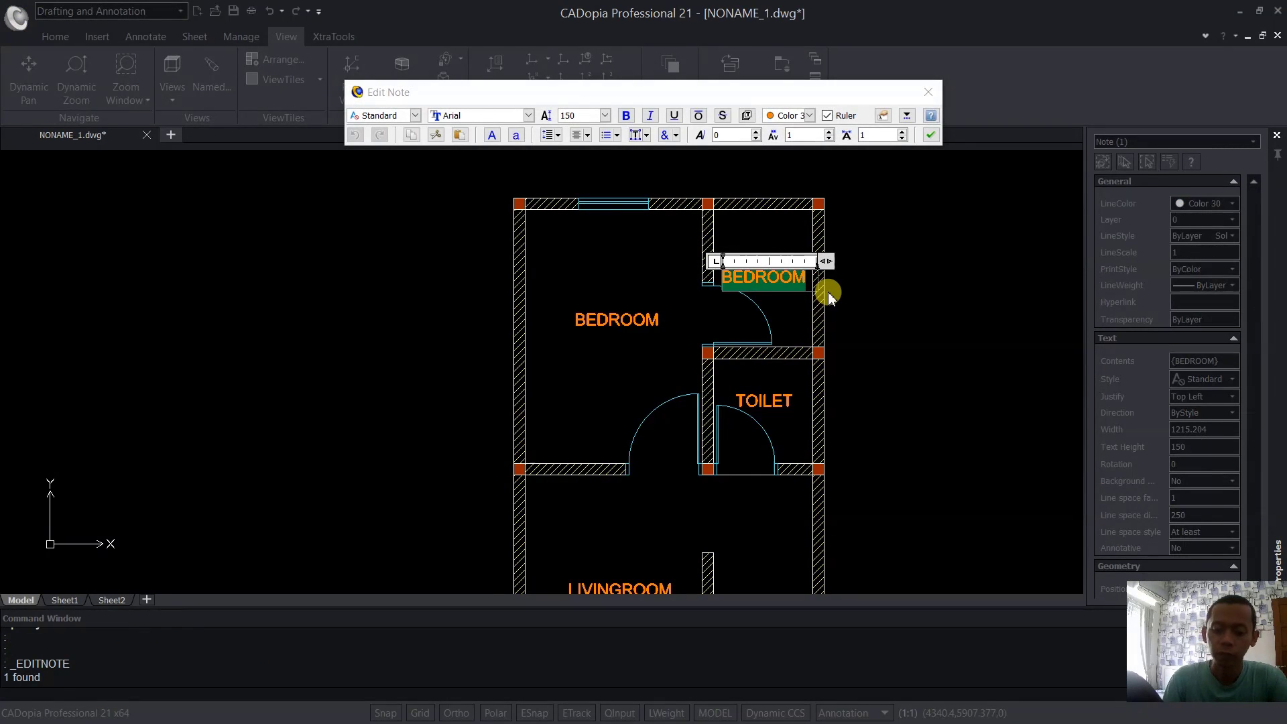
{"action": "type", "text": "GARDEN"}
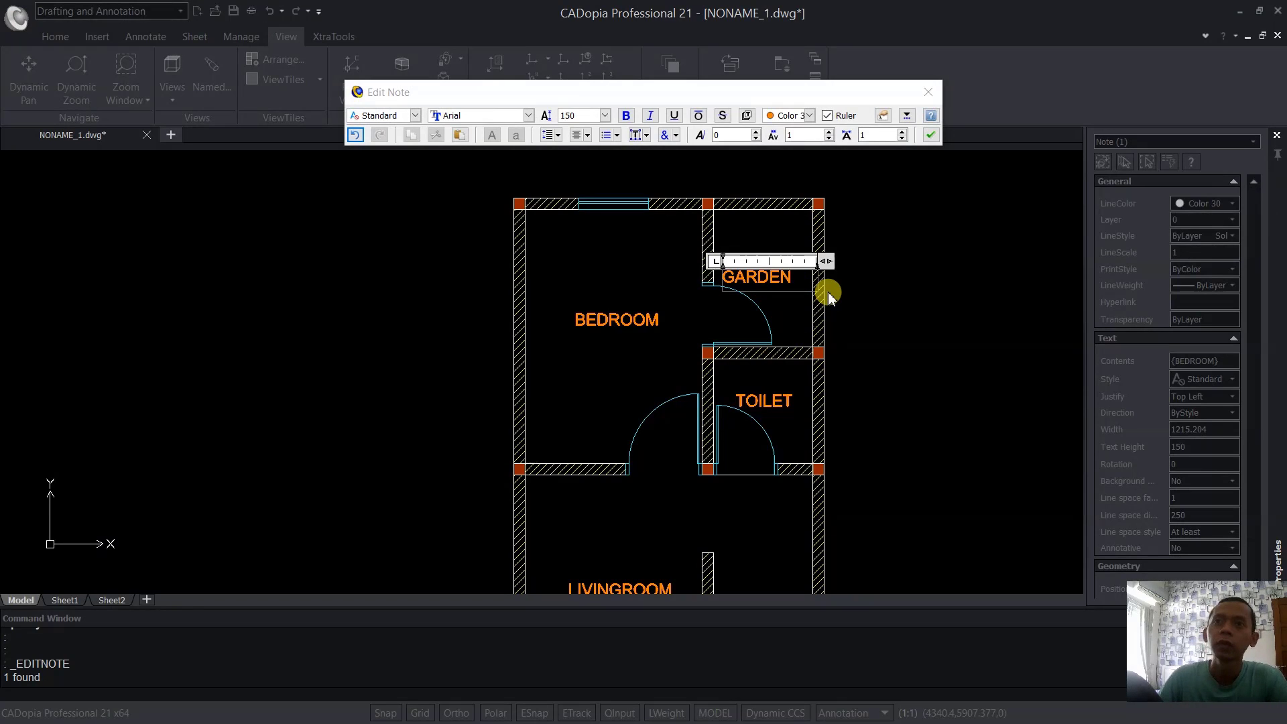
{"action": "left_click", "coordinate": [894, 330]}
Move the GARDEN label slightly to the right to centre it across its room.
{"action": "type", "text": "M"}
{"action": "key", "text": "Return"}
{"action": "left_click", "coordinate": [764, 271]}
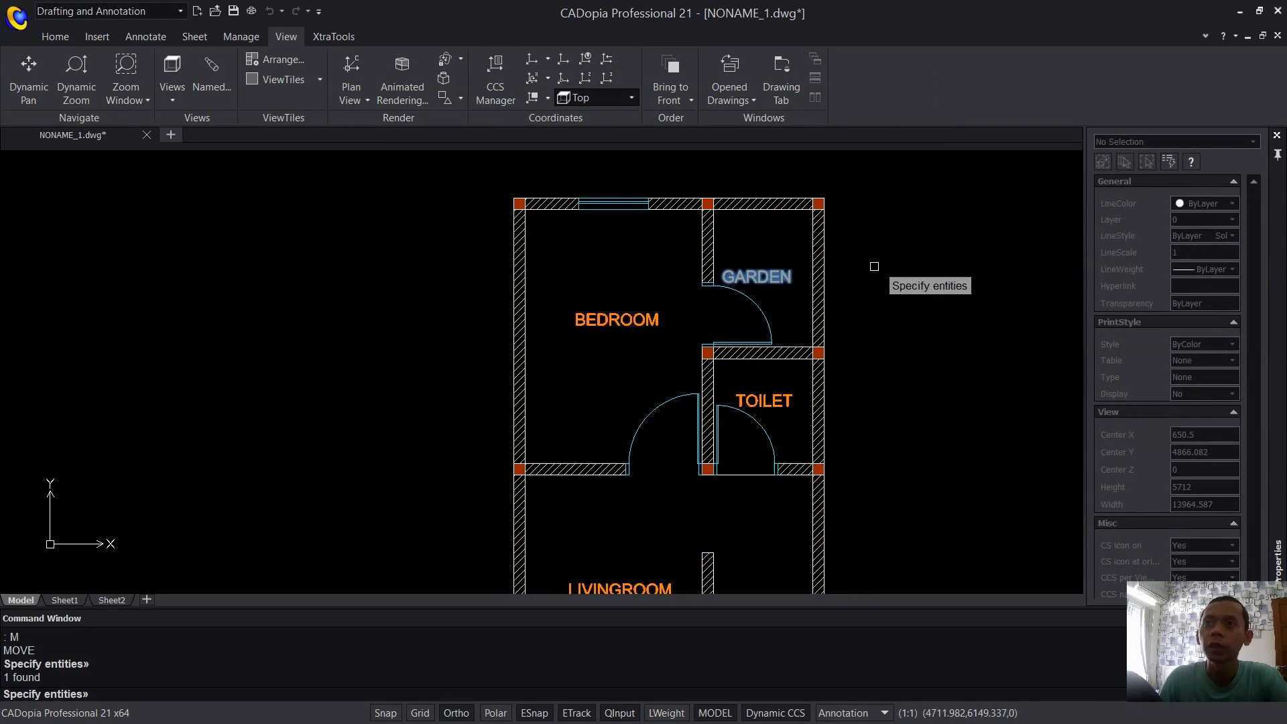
{"action": "key", "text": "Return"}
{"action": "left_click", "coordinate": [886, 263]}
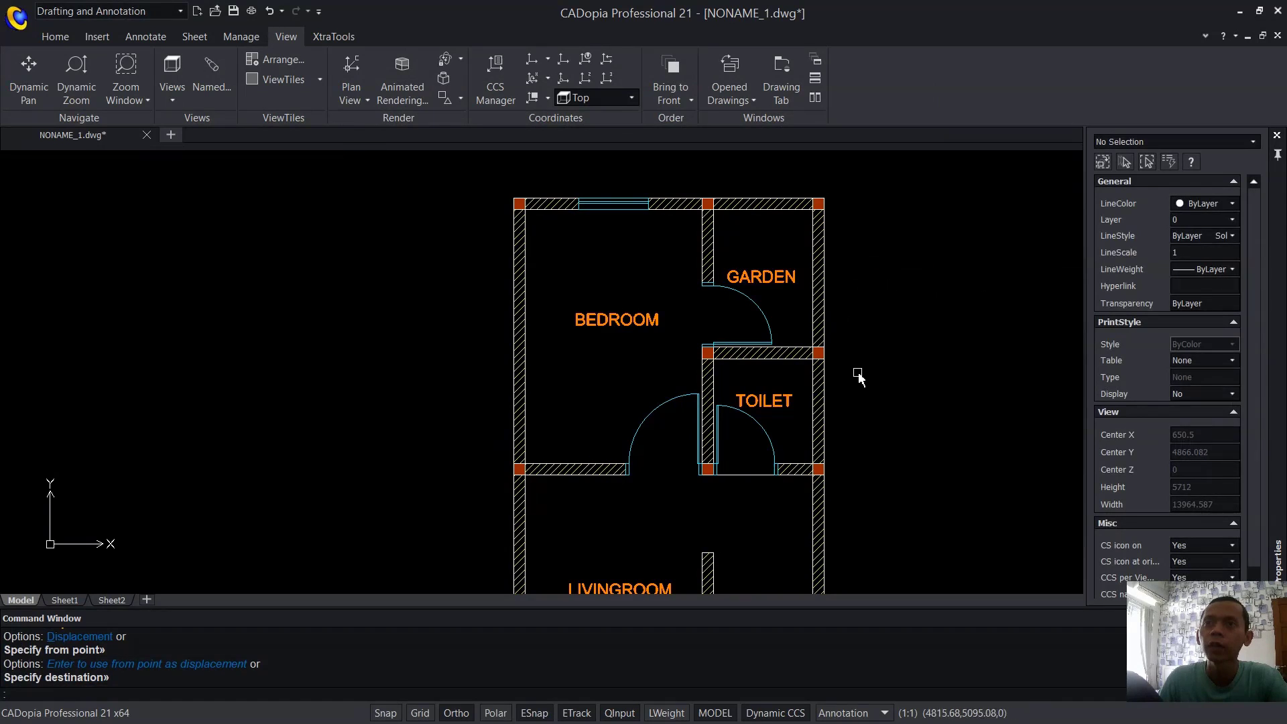
{"action": "scroll", "coordinate": [853, 382], "scroll_direction": "down", "scroll_amount": 2}
{"action": "key", "text": "Escape"}
{"action": "mouse_move", "coordinate": [870, 423]}
{"action": "middle_mouse_down"}
{"action": "mouse_move", "coordinate": [815, 339]}
{"action": "mouse_move", "coordinate": [804, 368]}
{"action": "middle_mouse_up"}
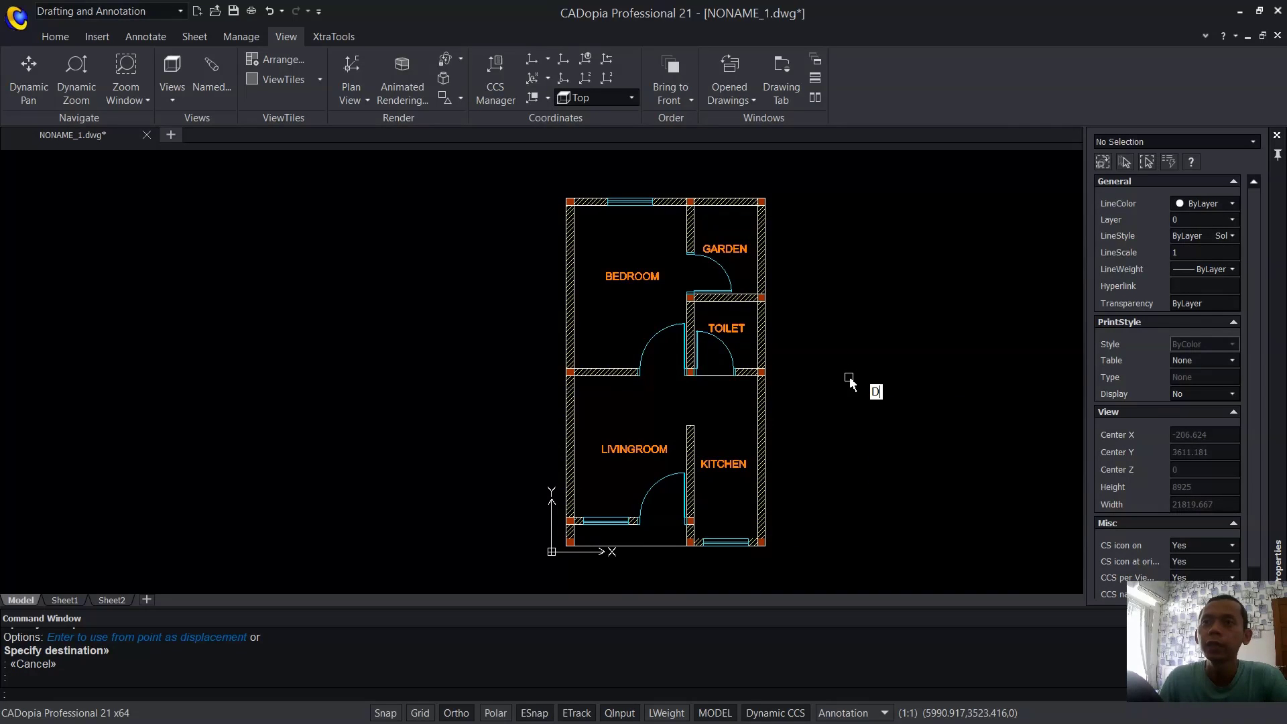
Open the dimension style settings and make Annotative the active dimension style.
{"action": "type", "text": "D"}
{"action": "key", "text": "Return"}
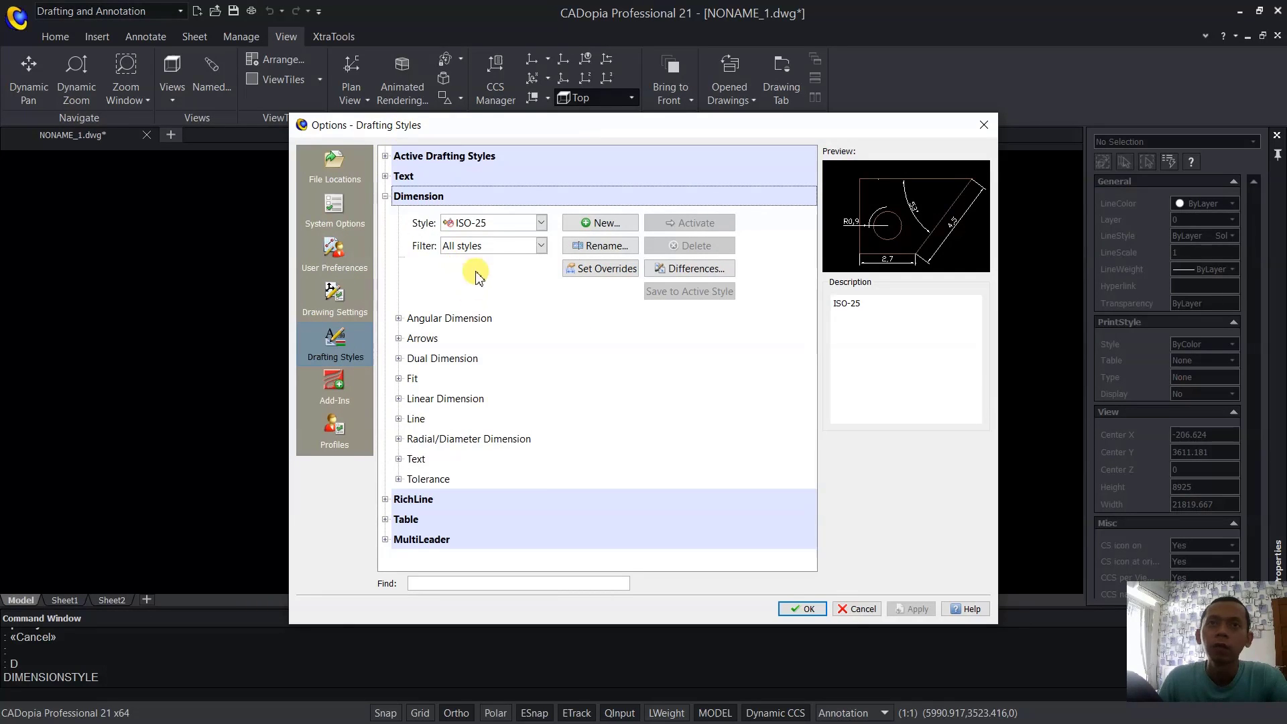
{"action": "left_click", "coordinate": [541, 223]}
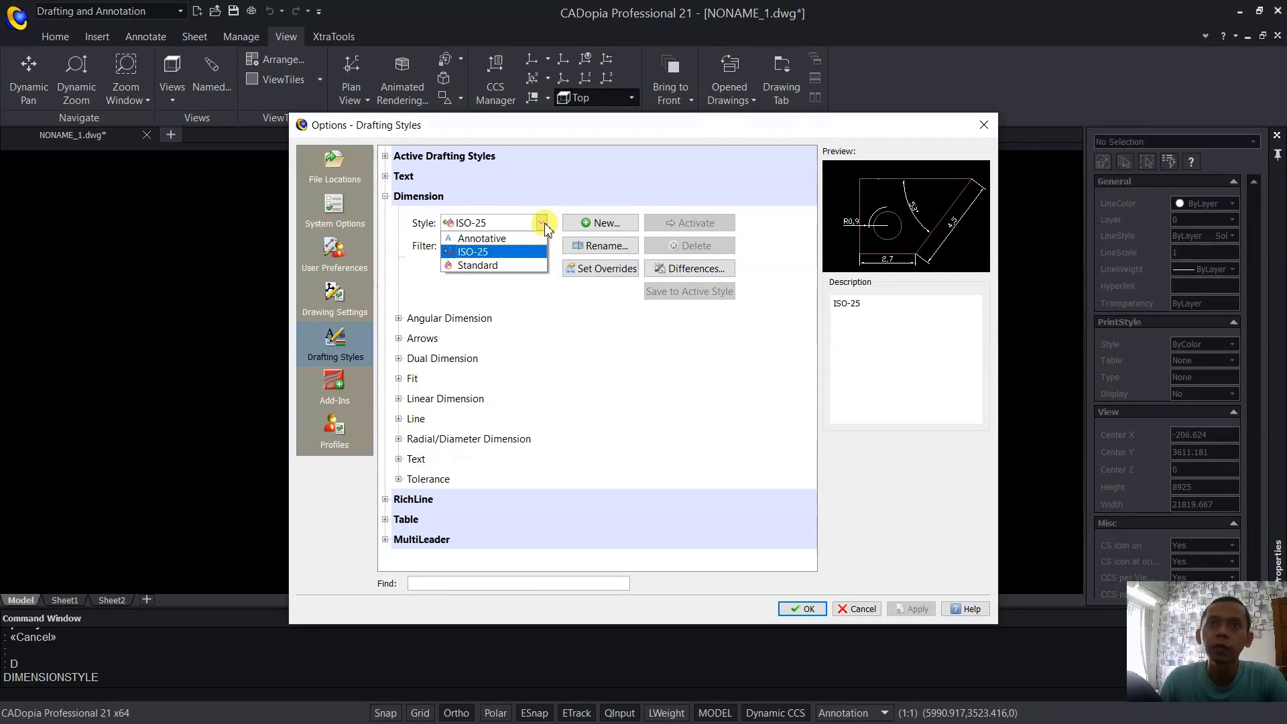
{"action": "left_click", "coordinate": [486, 239]}
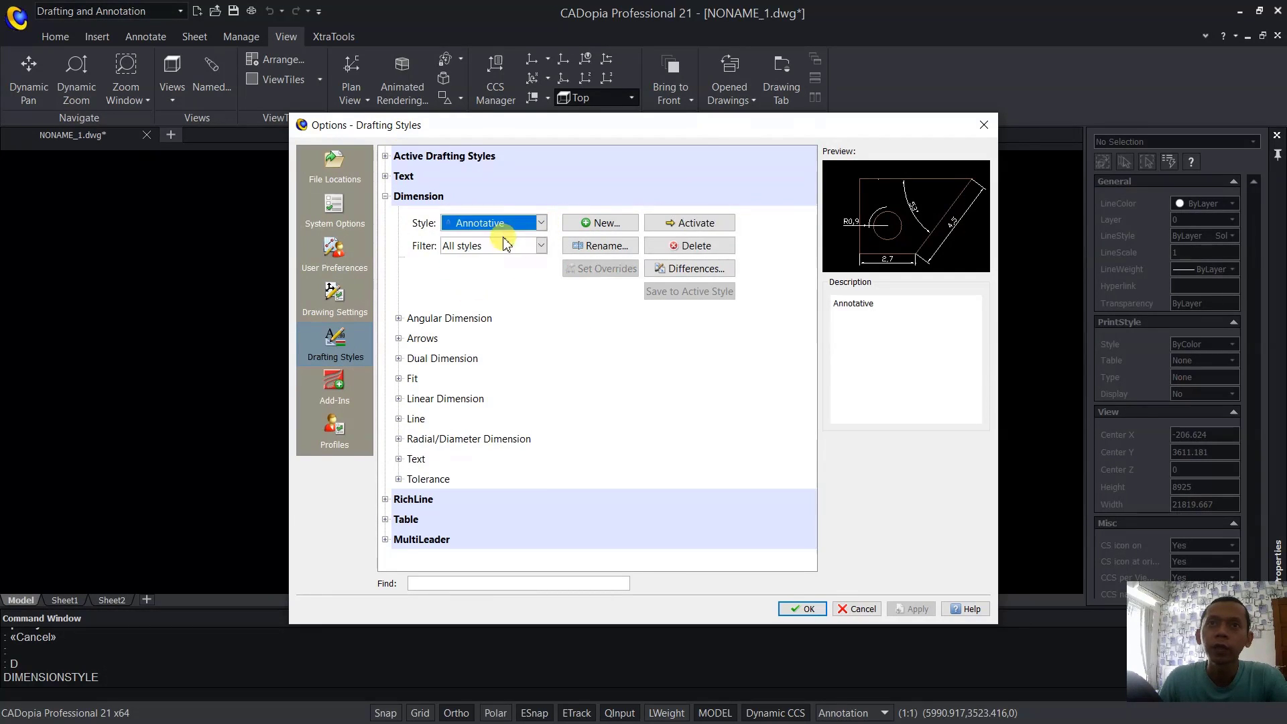
{"action": "left_click", "coordinate": [699, 226]}
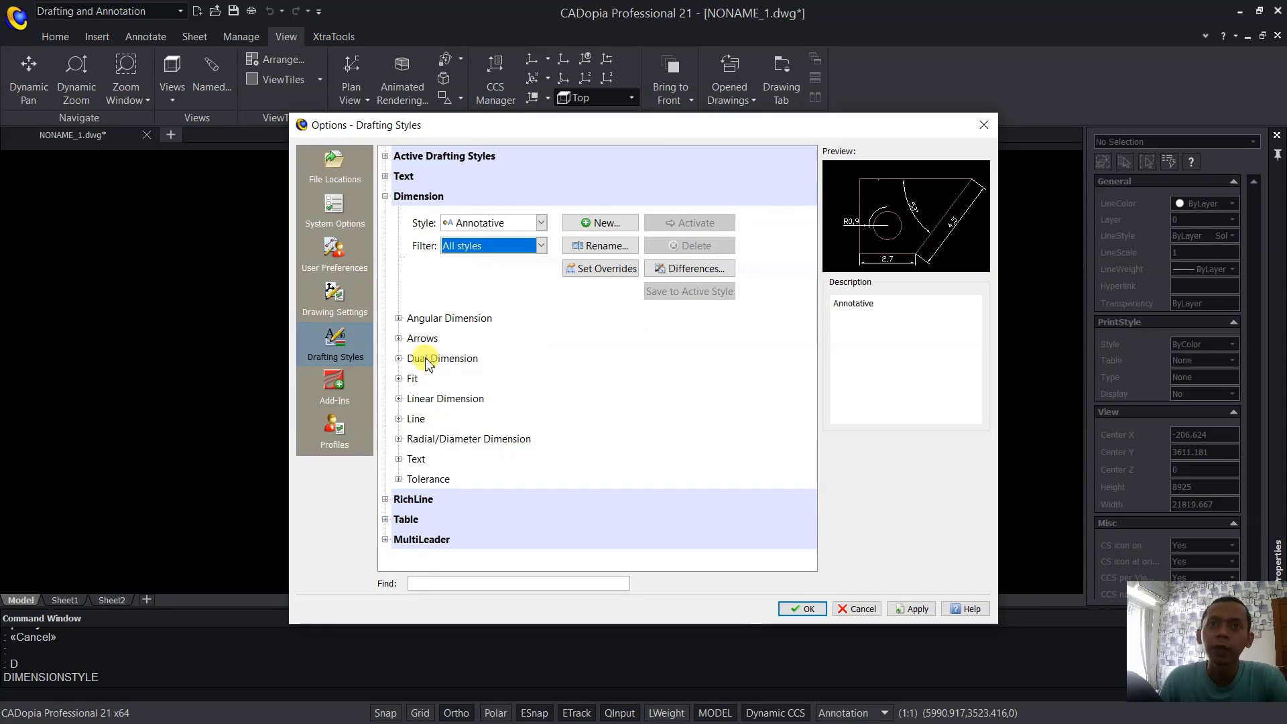
Set the Annotative dimension style's start and end arrows to Architectural tick.
{"action": "left_click", "coordinate": [399, 339]}
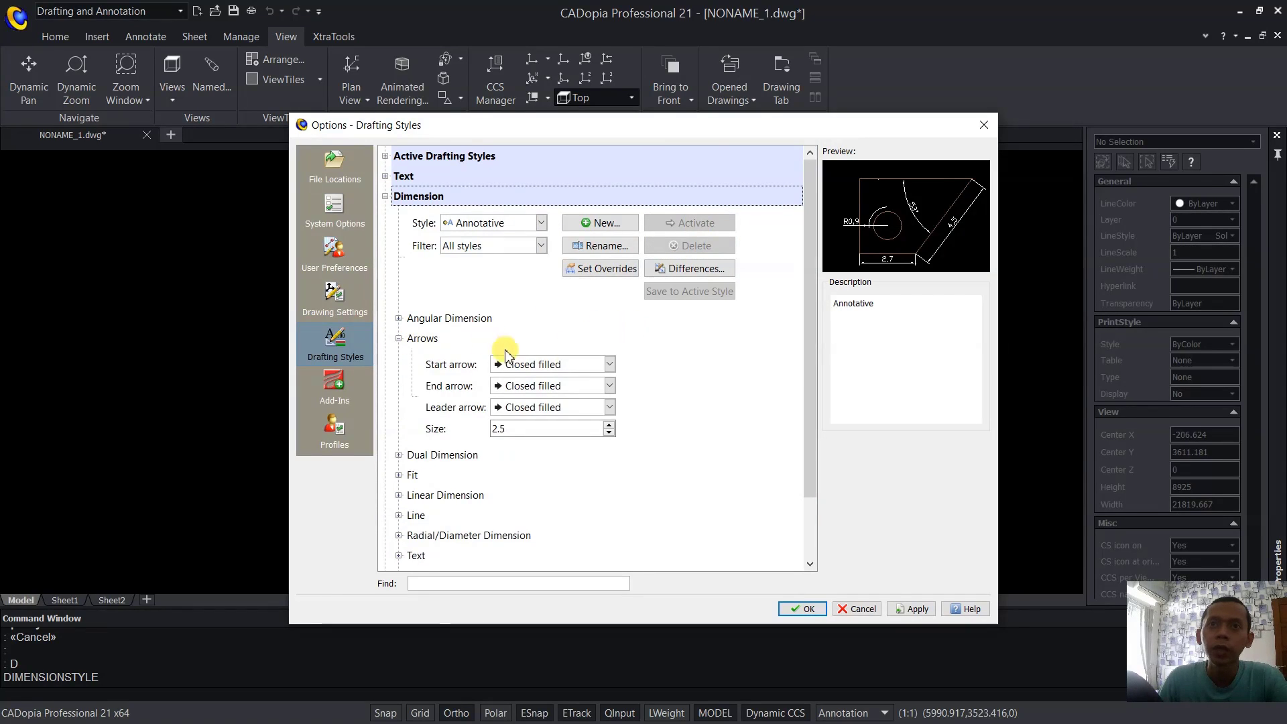
{"action": "left_click", "coordinate": [611, 364]}
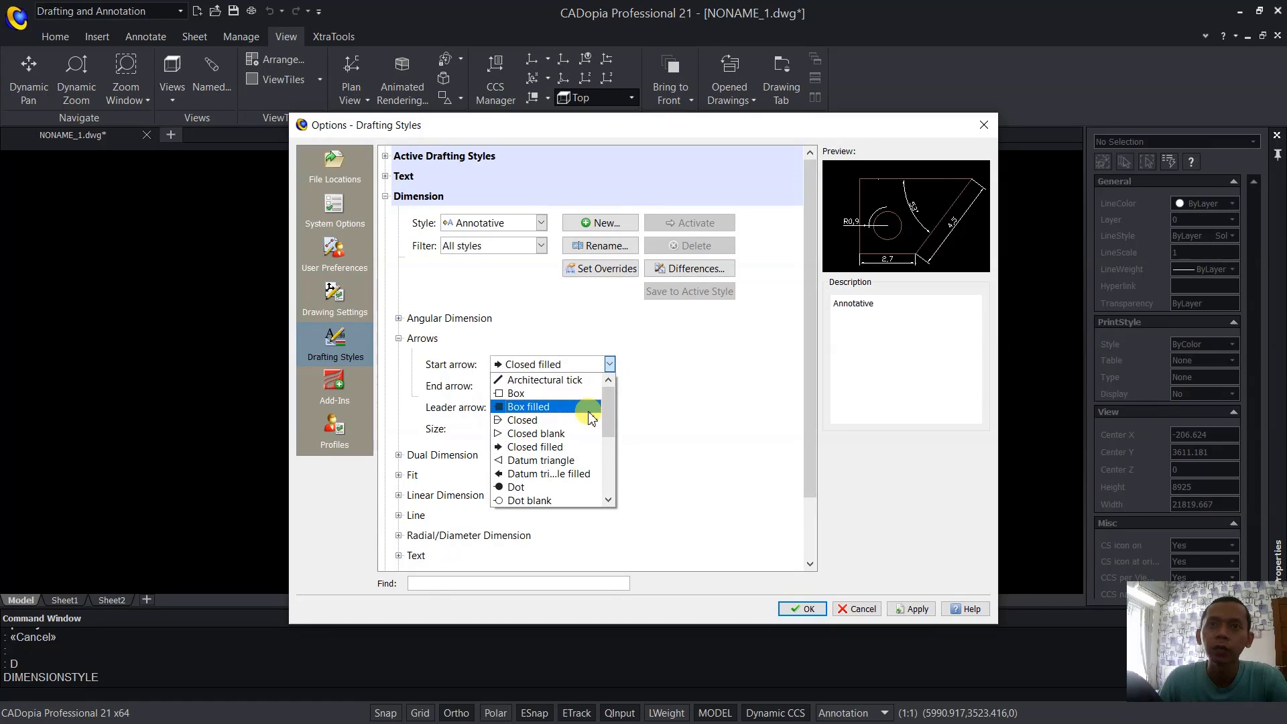
{"action": "left_click", "coordinate": [576, 380]}
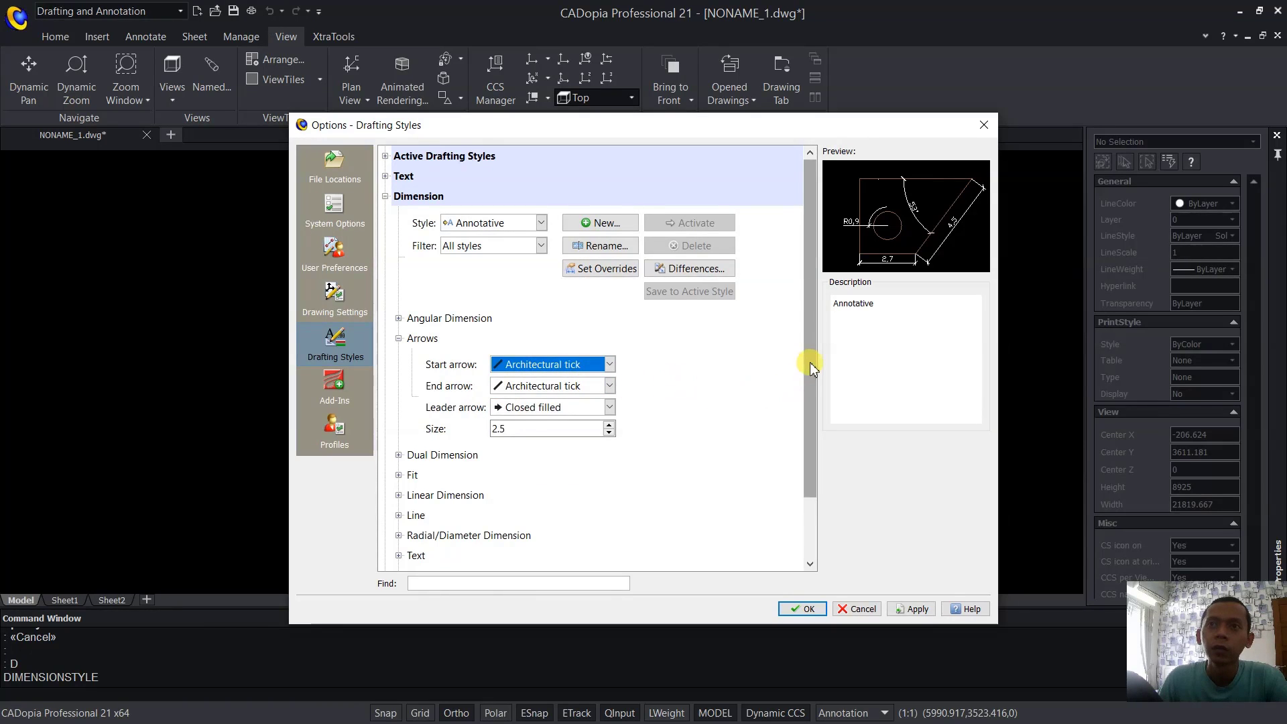
Set the linear dimension precision of the Annotative style to 0, without decimals.
{"action": "left_click_drag", "start_coordinate": [809, 366], "coordinate": [806, 429]}
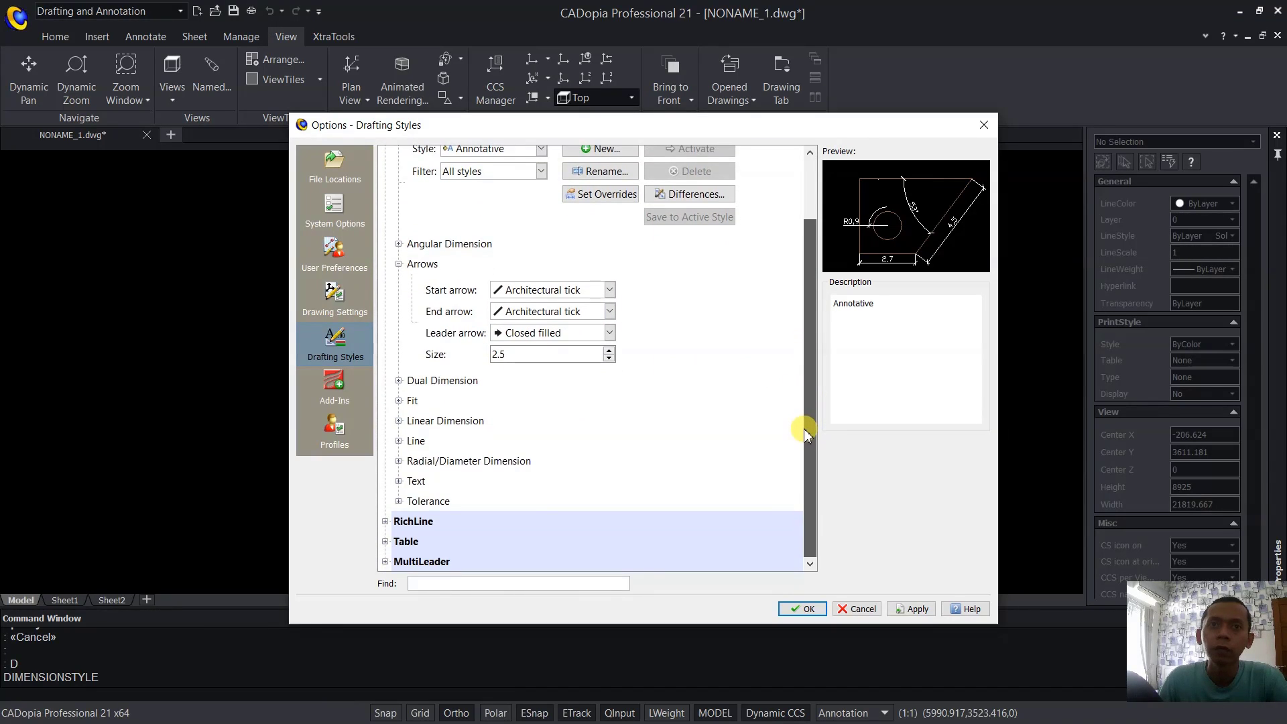
{"action": "left_click", "coordinate": [398, 421]}
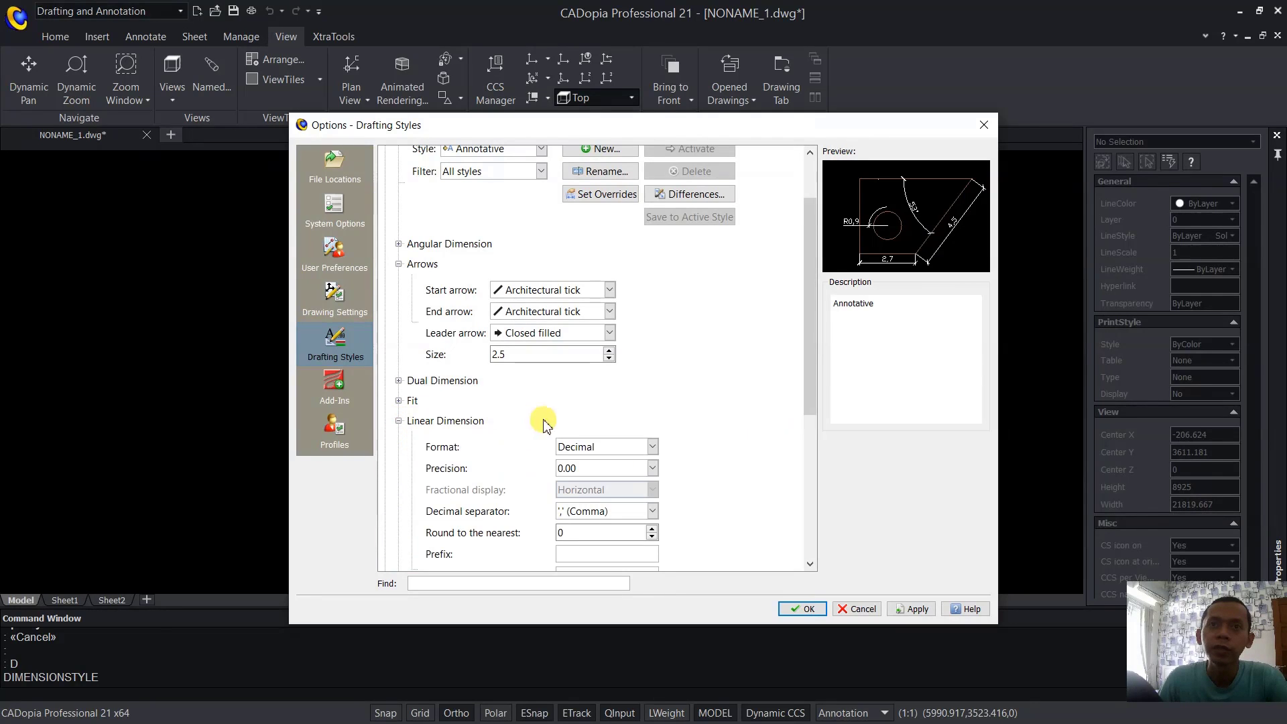
{"action": "left_click_drag", "start_coordinate": [807, 379], "coordinate": [805, 410]}
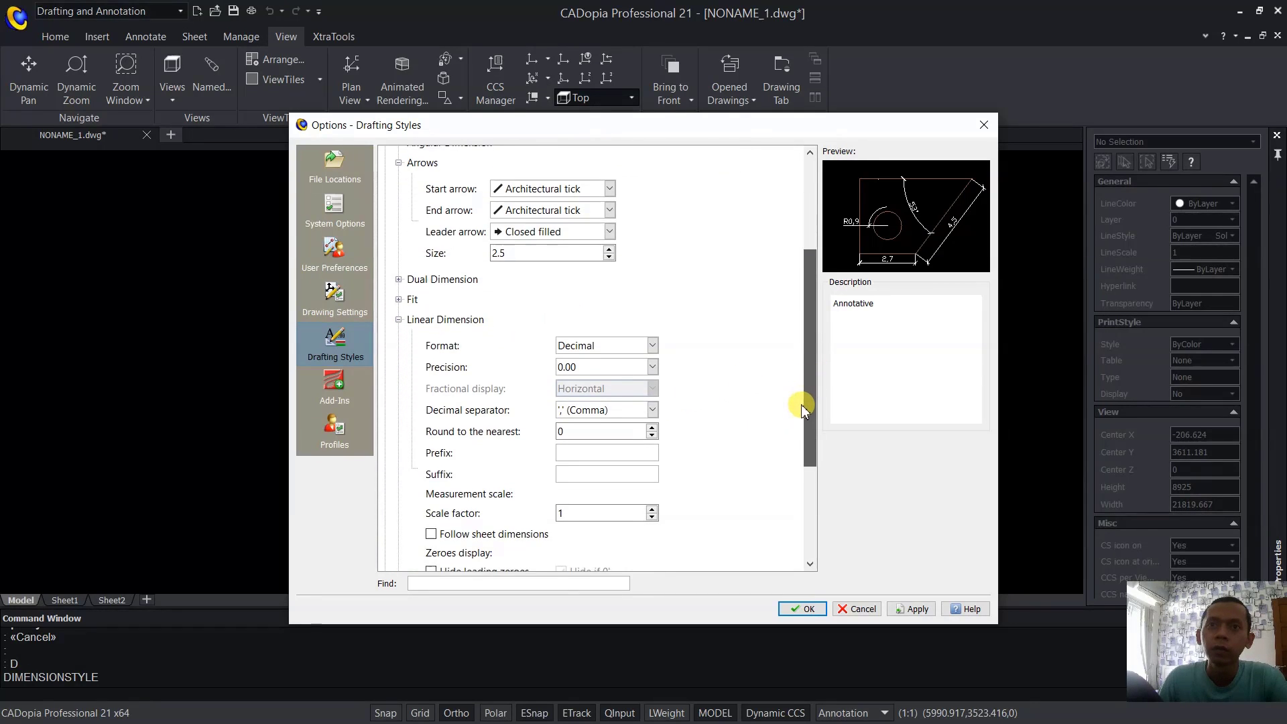
{"action": "left_click", "coordinate": [649, 366]}
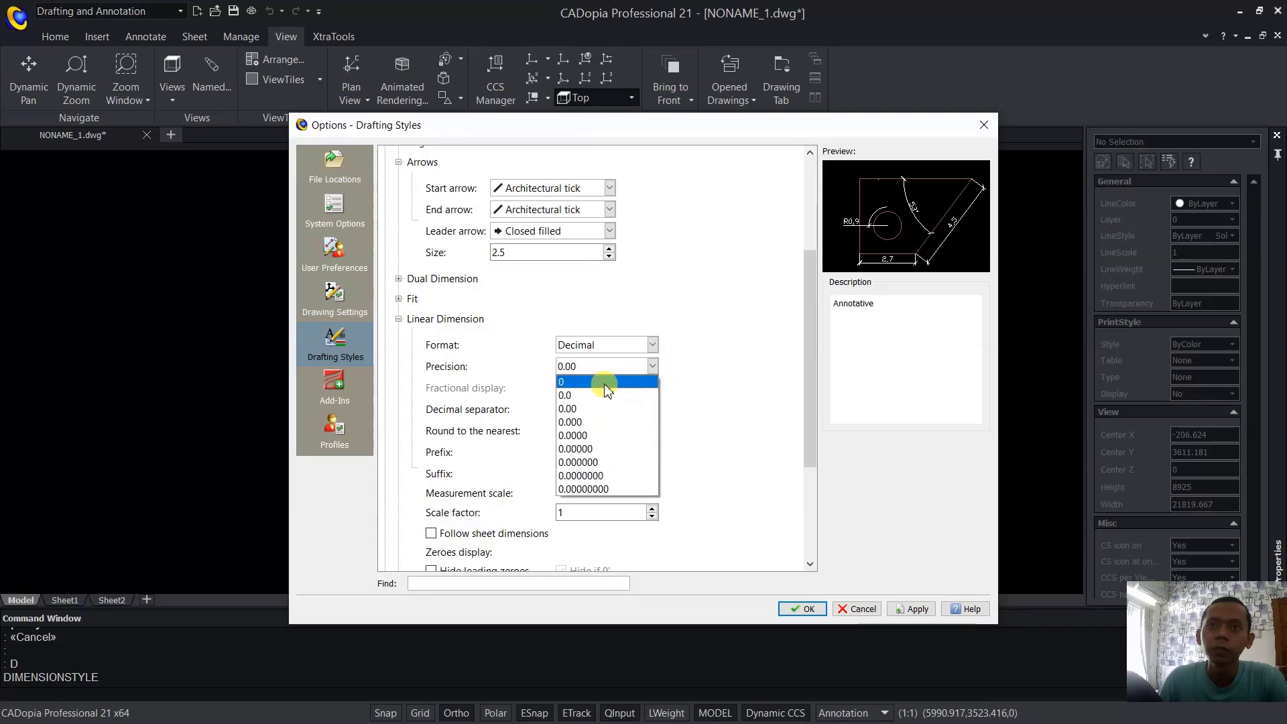
{"action": "left_click", "coordinate": [563, 377]}
{"action": "left_click", "coordinate": [398, 319]}
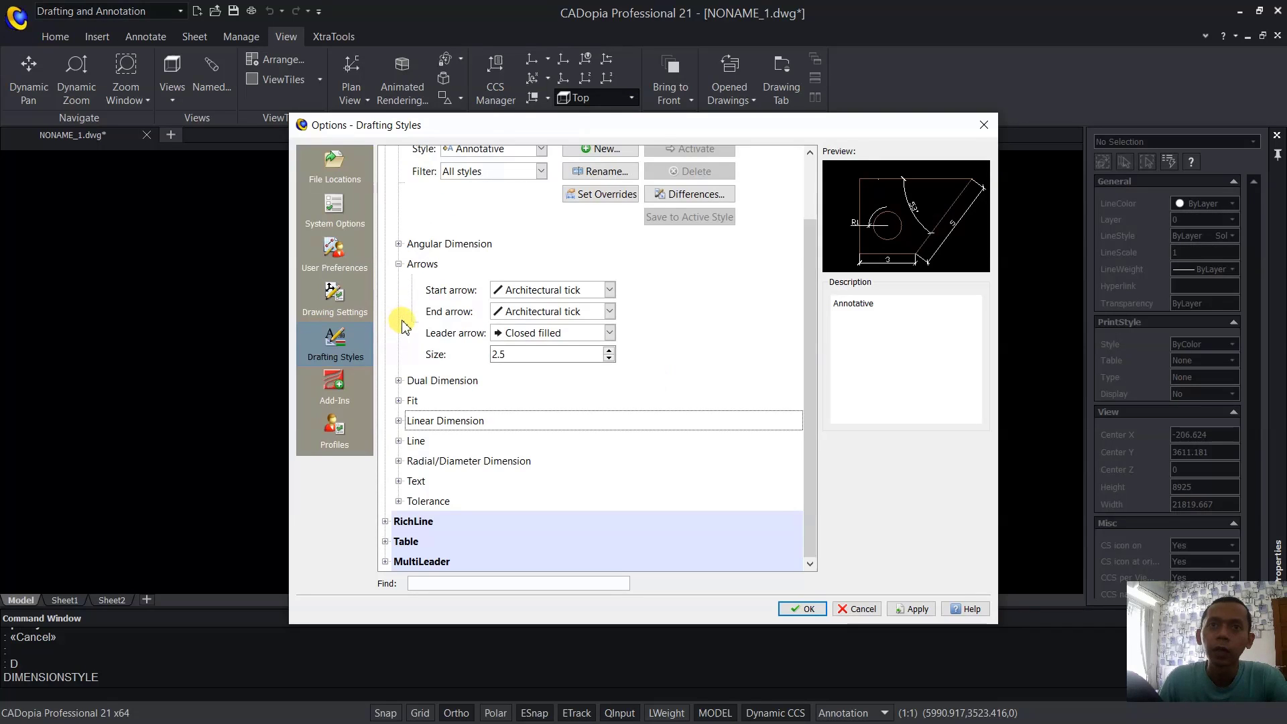
Set the dimension line color of the Annotative style to index color 150.
{"action": "left_click", "coordinate": [399, 441]}
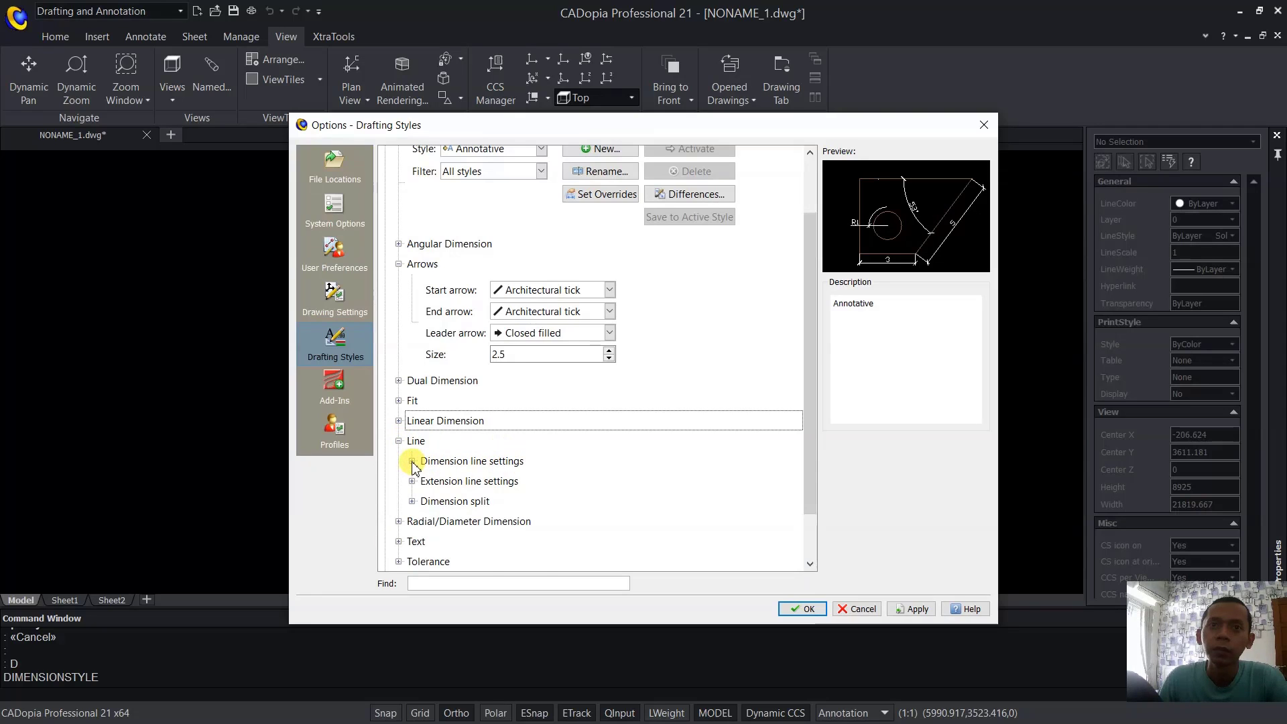
{"action": "left_click", "coordinate": [412, 461]}
{"action": "left_click_drag", "start_coordinate": [810, 336], "coordinate": [810, 492]}
{"action": "left_click", "coordinate": [563, 303]}
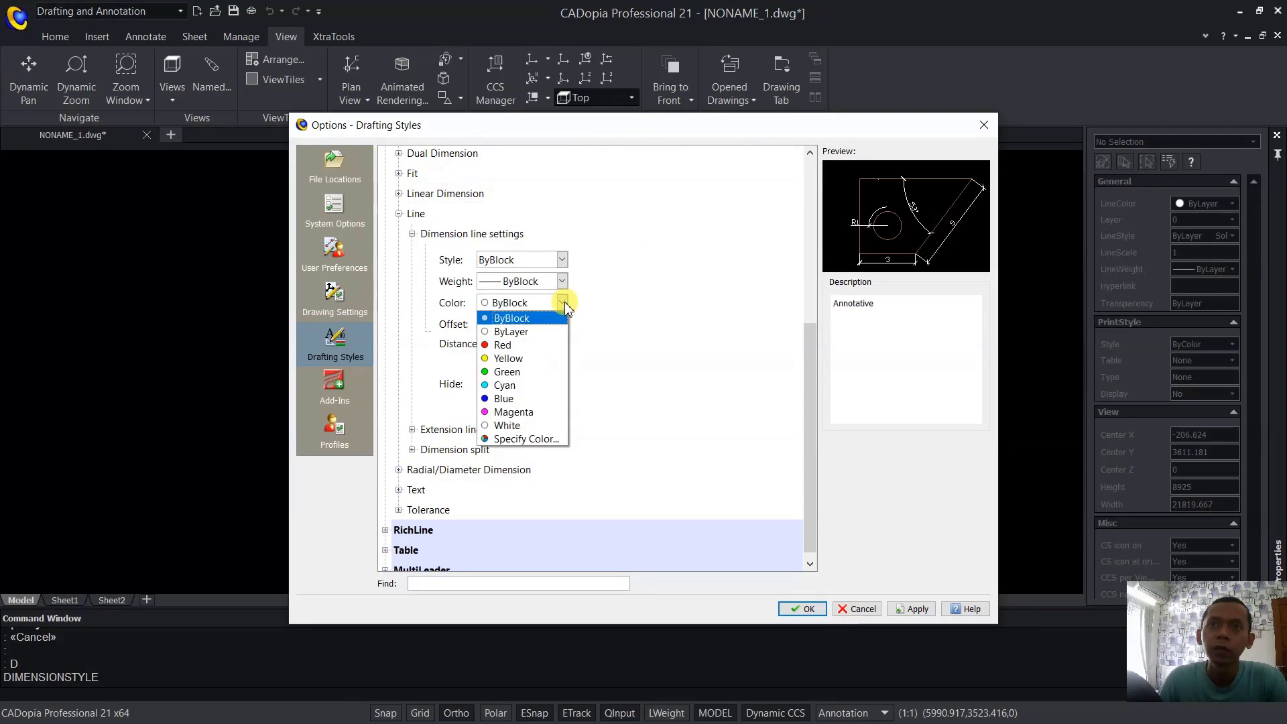
{"action": "left_click", "coordinate": [522, 439]}
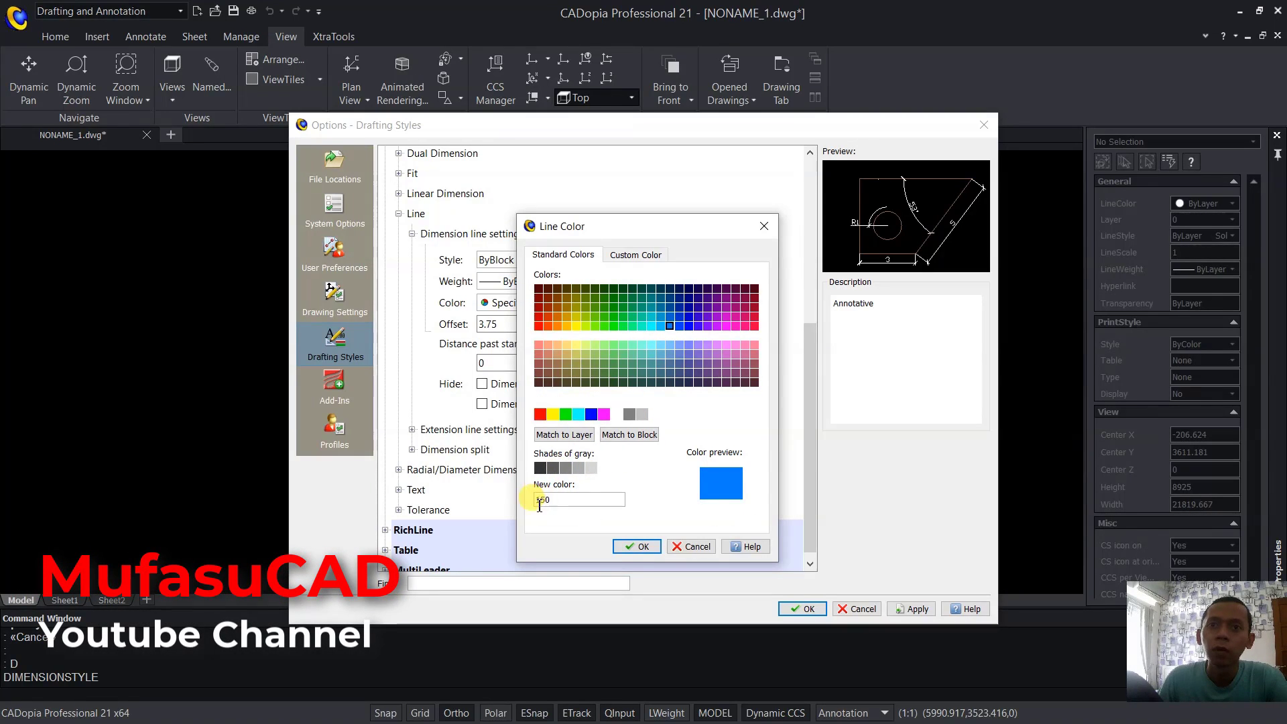
{"action": "left_click", "coordinate": [643, 546]}
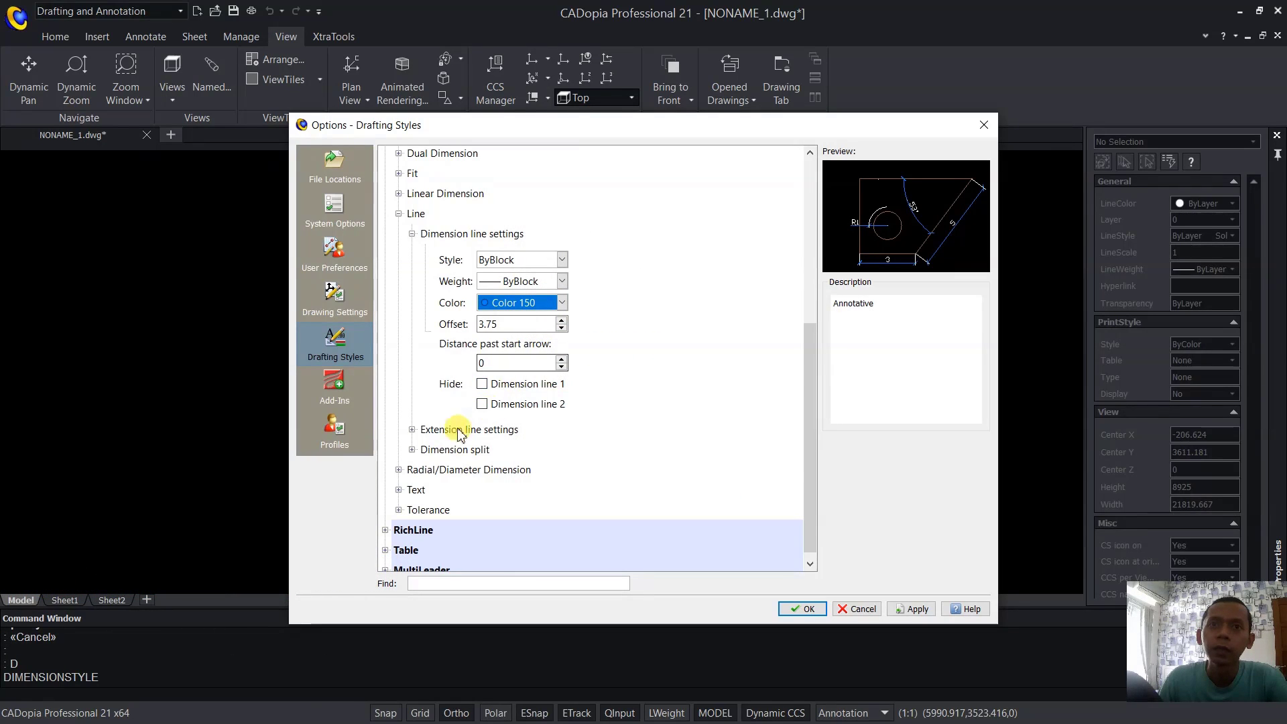
Set the extension lines of the Annotative style to Color 150 with an offset of 2.
{"action": "left_click", "coordinate": [412, 430]}
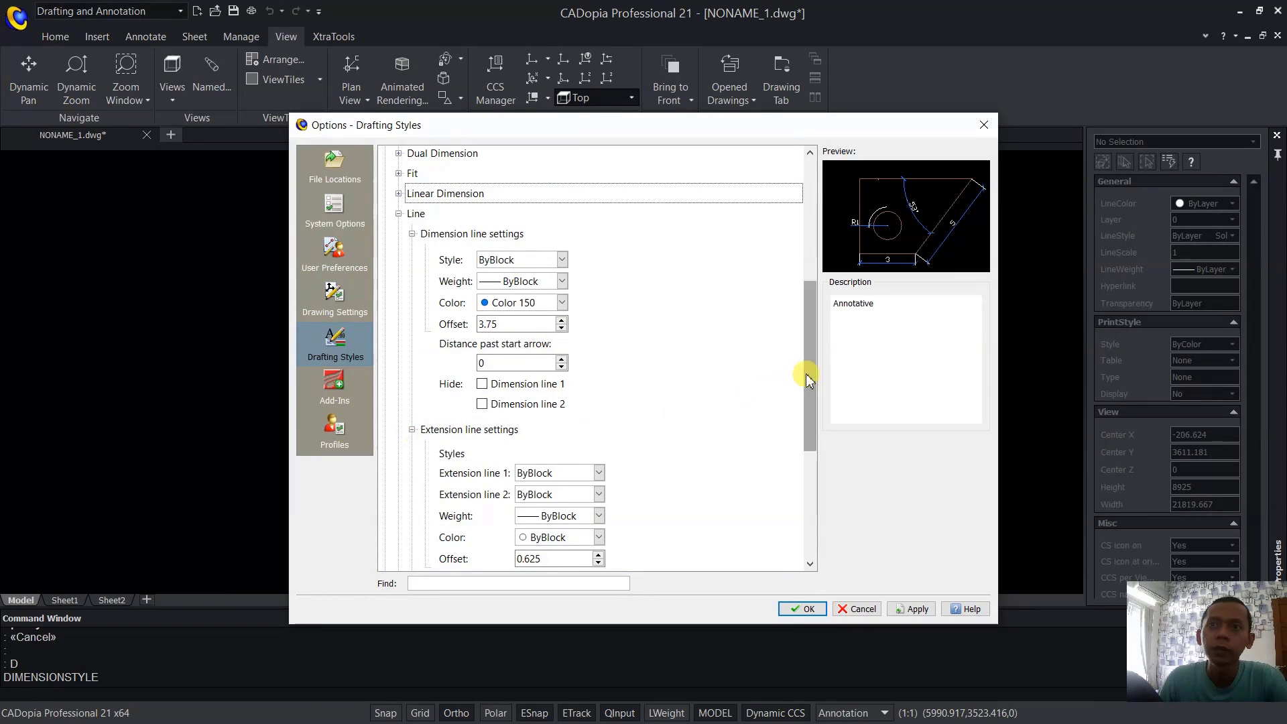
{"action": "scroll", "coordinate": [805, 373], "scroll_direction": "down", "scroll_amount": 5}
{"action": "left_click", "coordinate": [556, 429]}
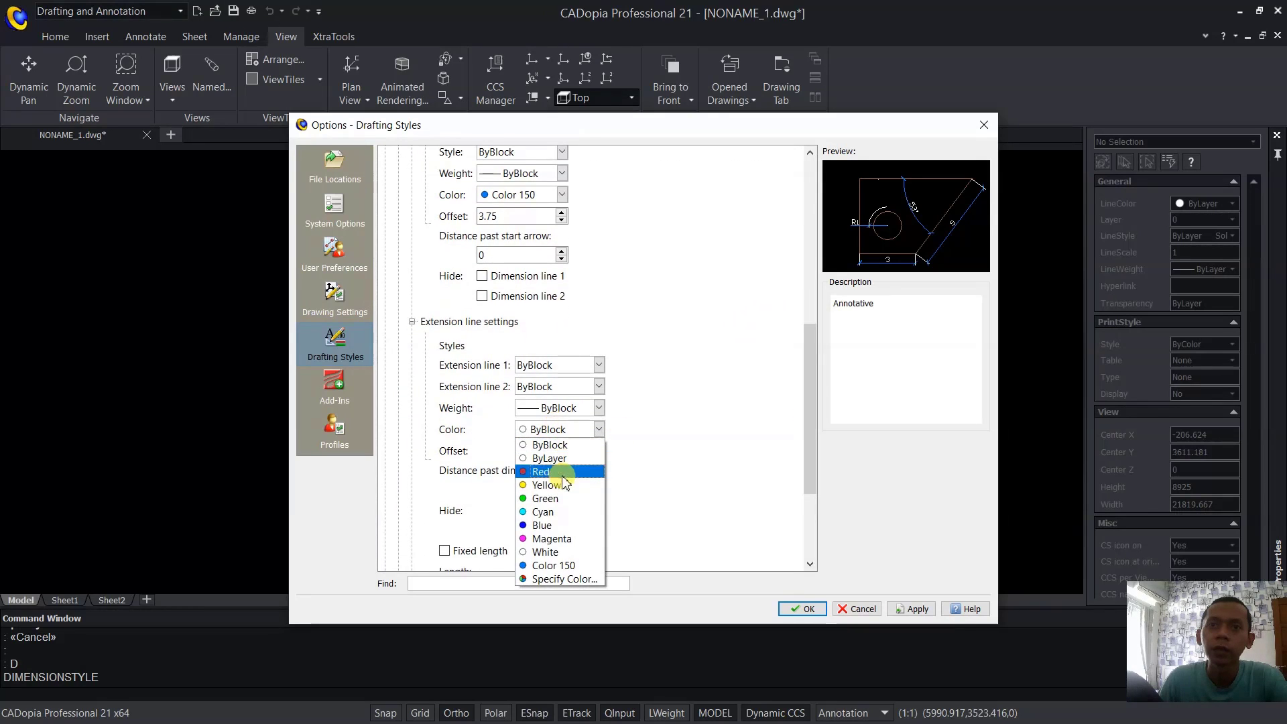
{"action": "left_click", "coordinate": [552, 566]}
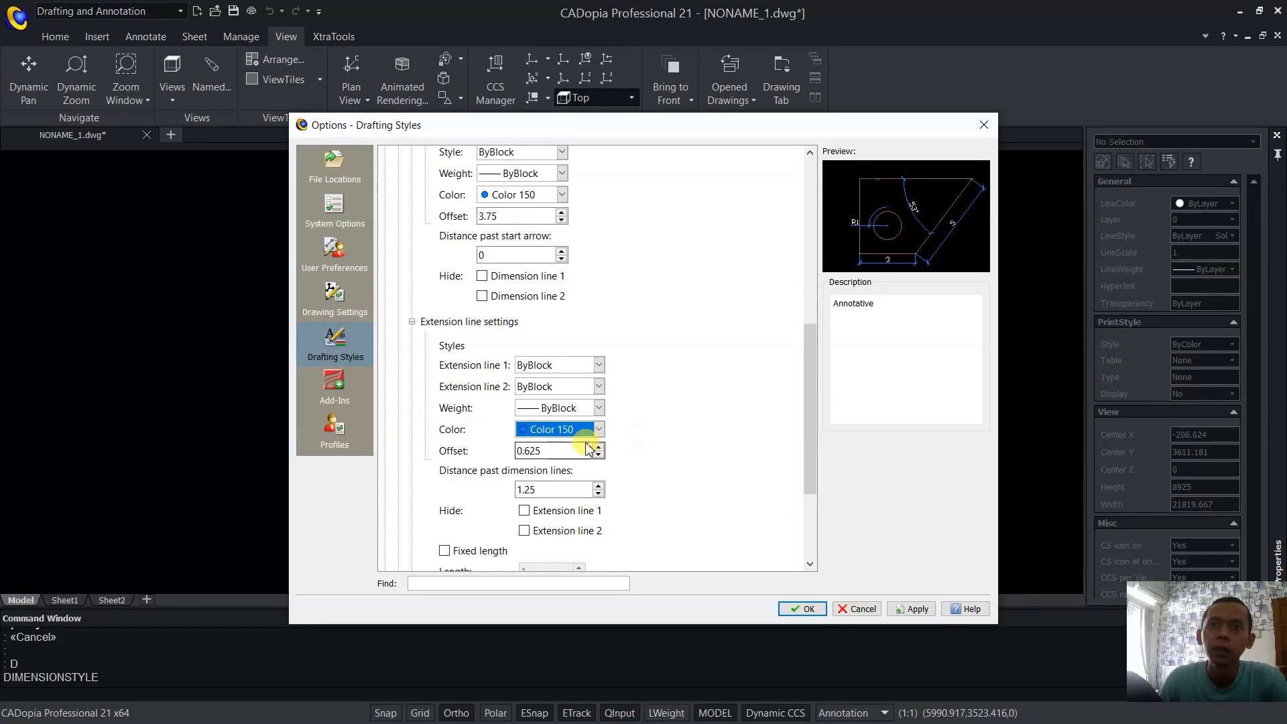
{"action": "double_click", "coordinate": [548, 450]}
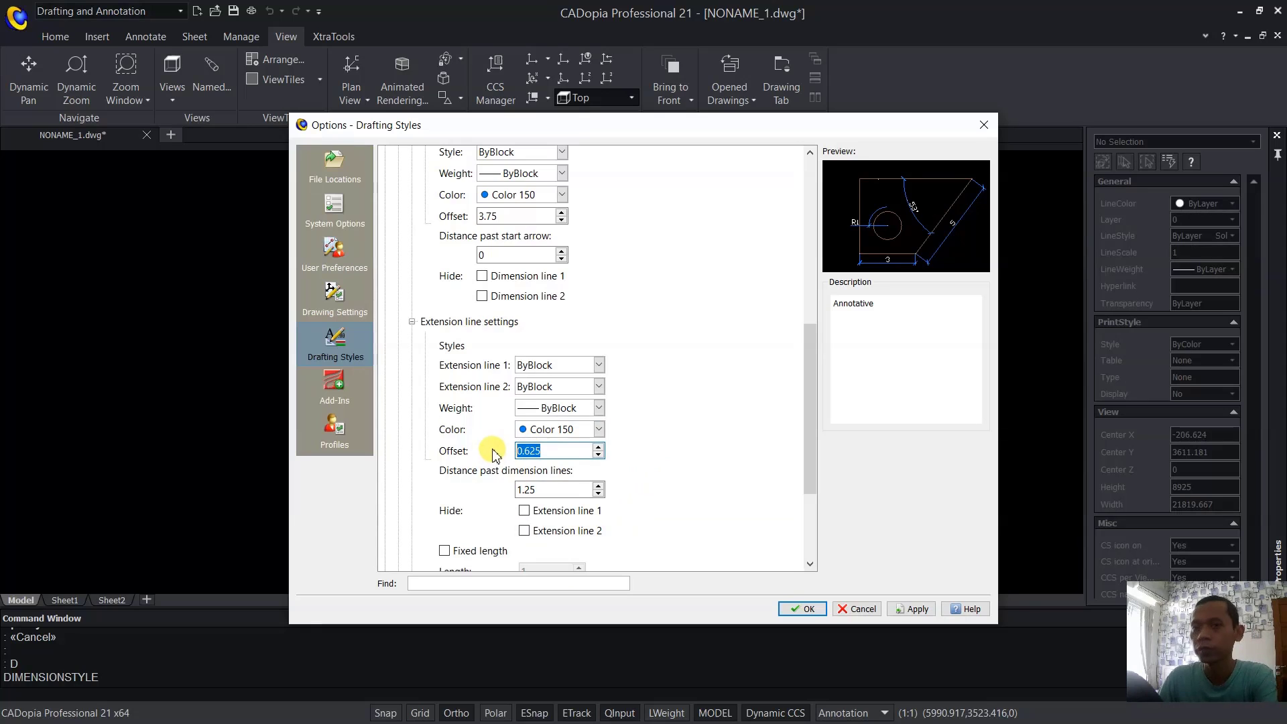
{"action": "type", "text": "2"}
Set the dimension text color of the Annotative style to orange index color 30.
{"action": "left_click_drag", "start_coordinate": [807, 409], "coordinate": [810, 471]}
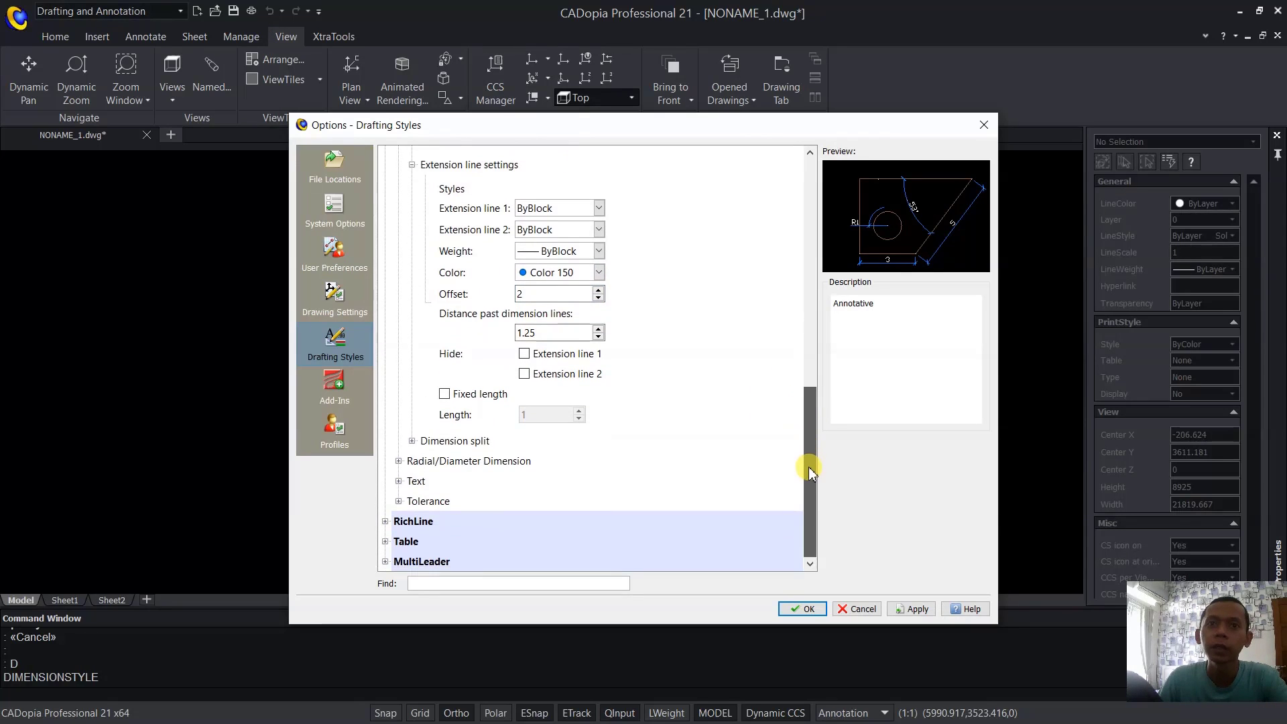
{"action": "left_click", "coordinate": [412, 441]}
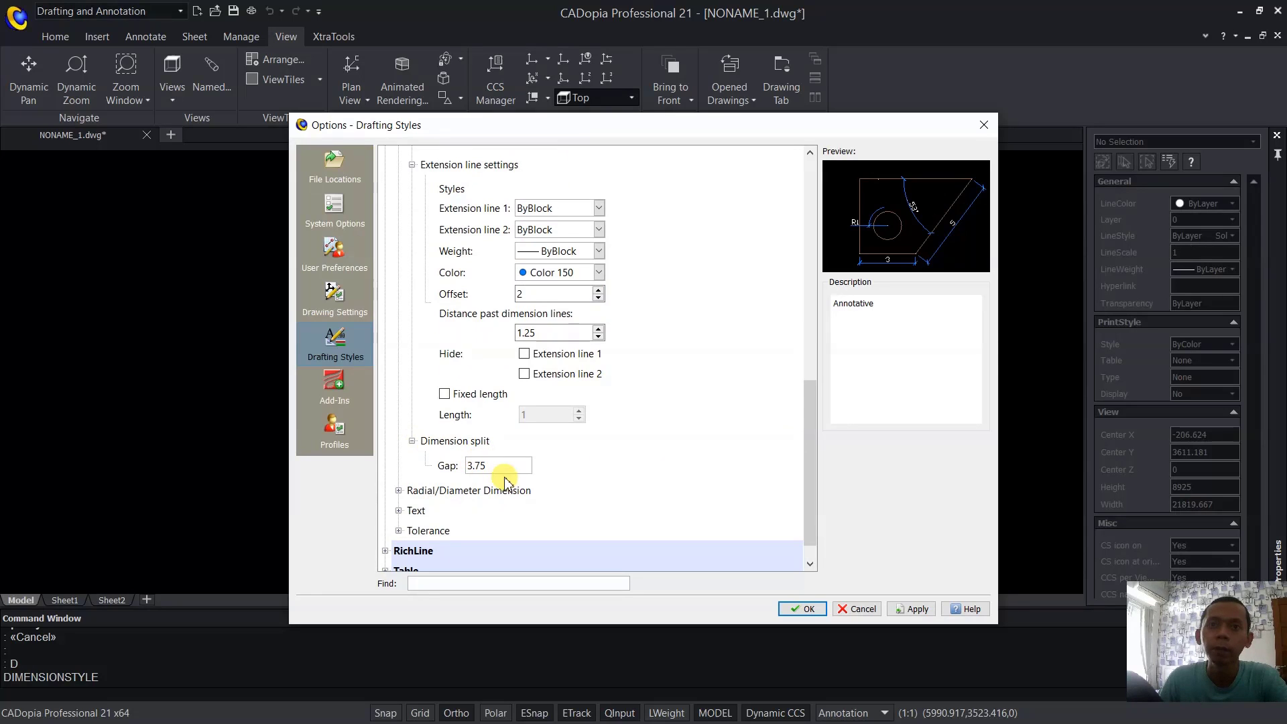
{"action": "left_click", "coordinate": [399, 510]}
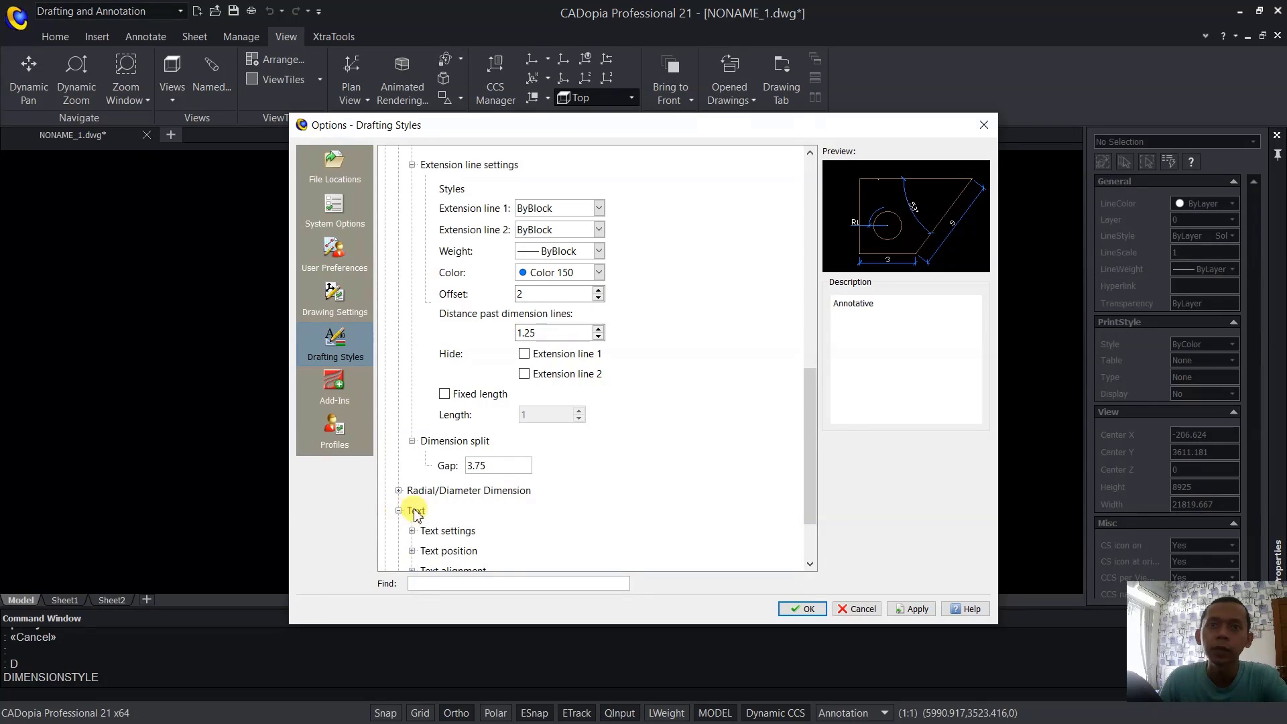
{"action": "scroll", "coordinate": [807, 423], "scroll_direction": "down", "scroll_amount": 3}
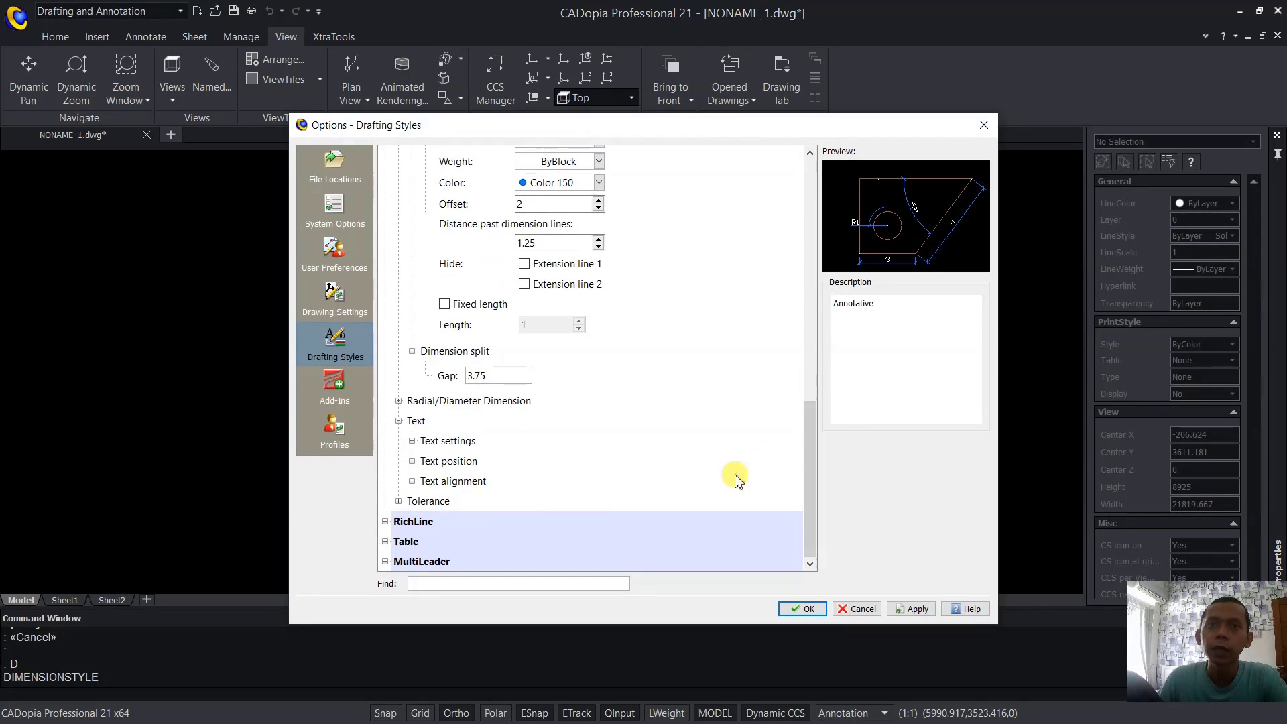
{"action": "left_click", "coordinate": [412, 441]}
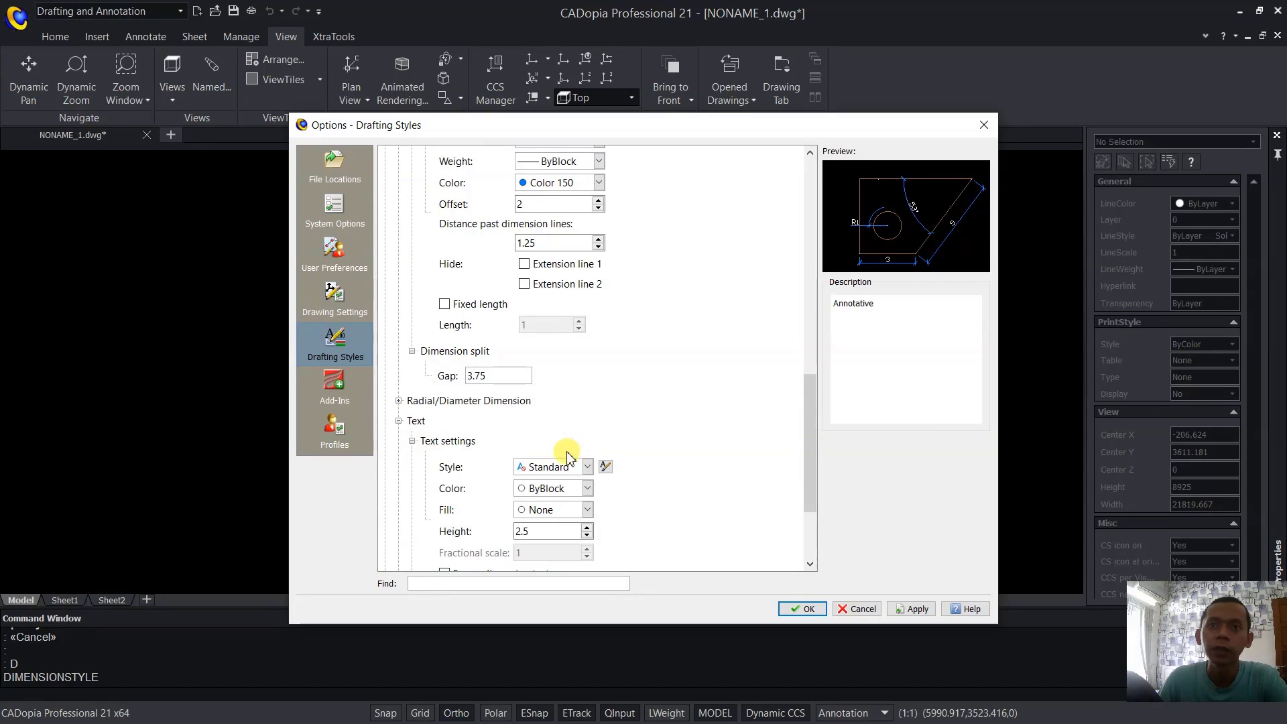
{"action": "left_click", "coordinate": [578, 490]}
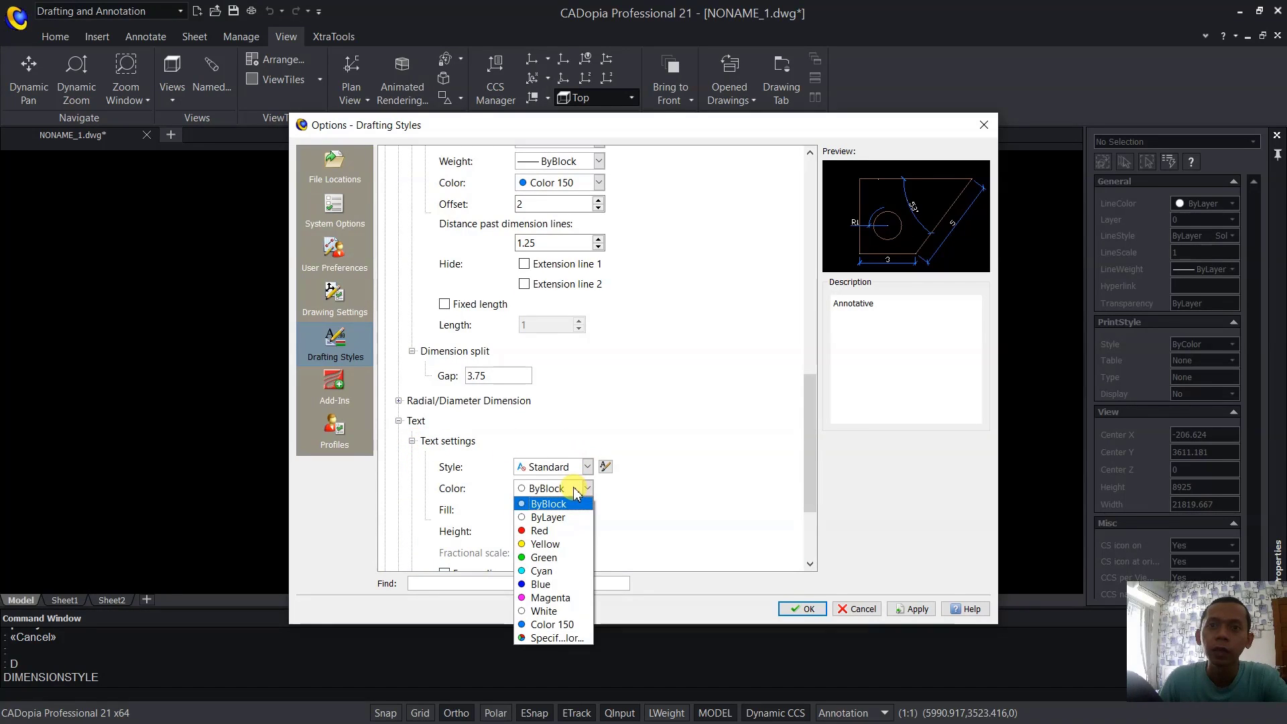
{"action": "left_click", "coordinate": [564, 638]}
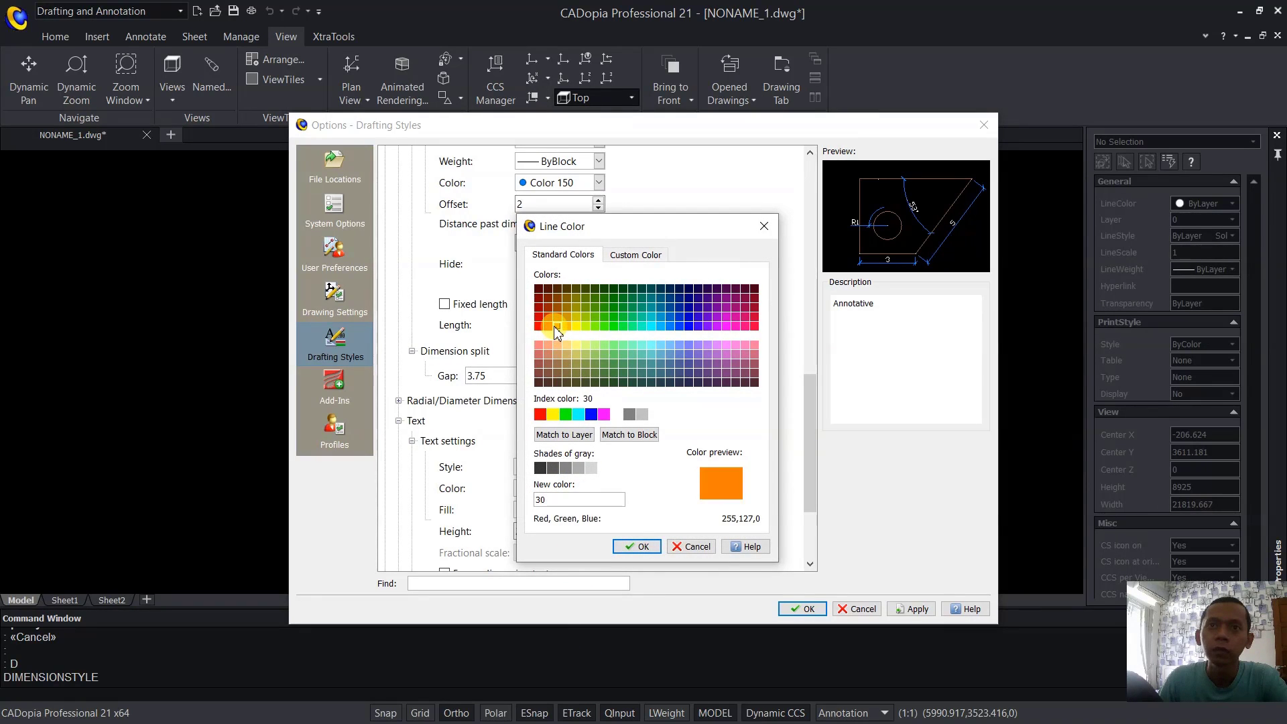
{"action": "left_click", "coordinate": [636, 546]}
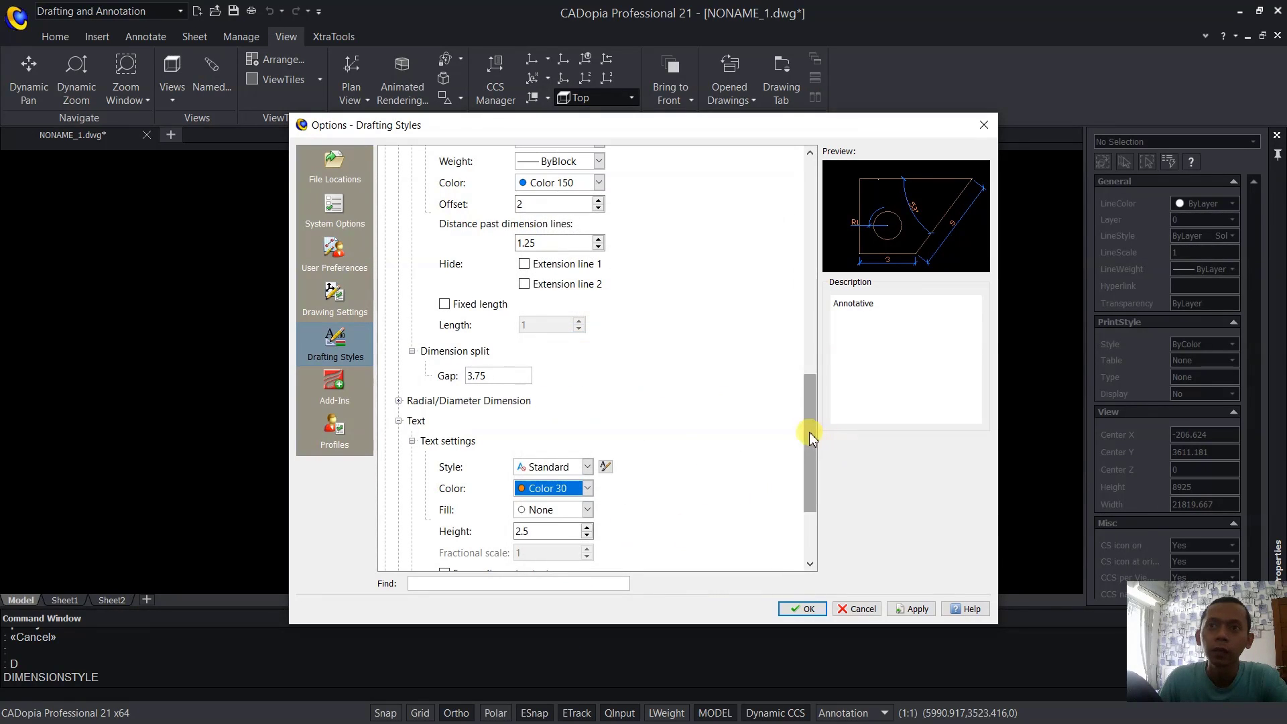
Set the dimension text's vertical position to Centered with an offset of 2 from the dimension lines, and apply the style changes.
{"action": "left_click_drag", "start_coordinate": [807, 431], "coordinate": [806, 456]}
{"action": "scroll", "coordinate": [806, 455], "scroll_direction": "down", "scroll_amount": 2}
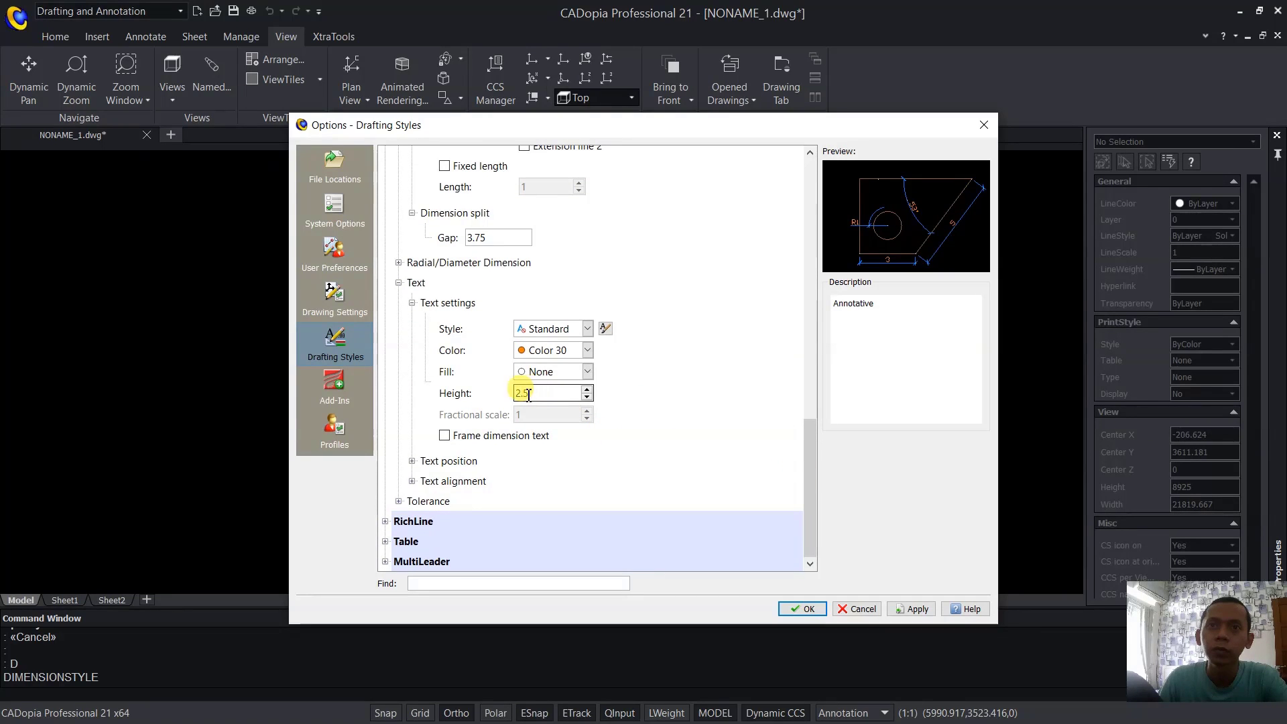
{"action": "left_click", "coordinate": [412, 461]}
{"action": "scroll", "coordinate": [804, 449], "scroll_direction": "down", "scroll_amount": 3}
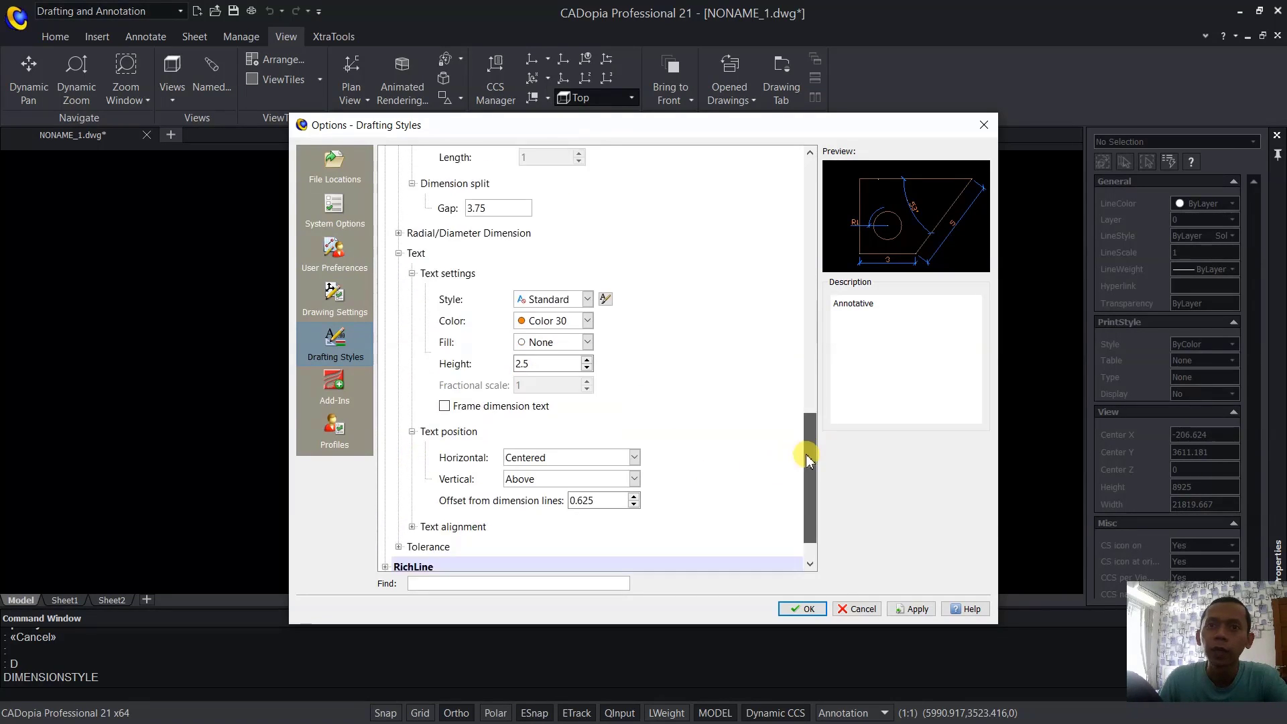
{"action": "left_click", "coordinate": [634, 434]}
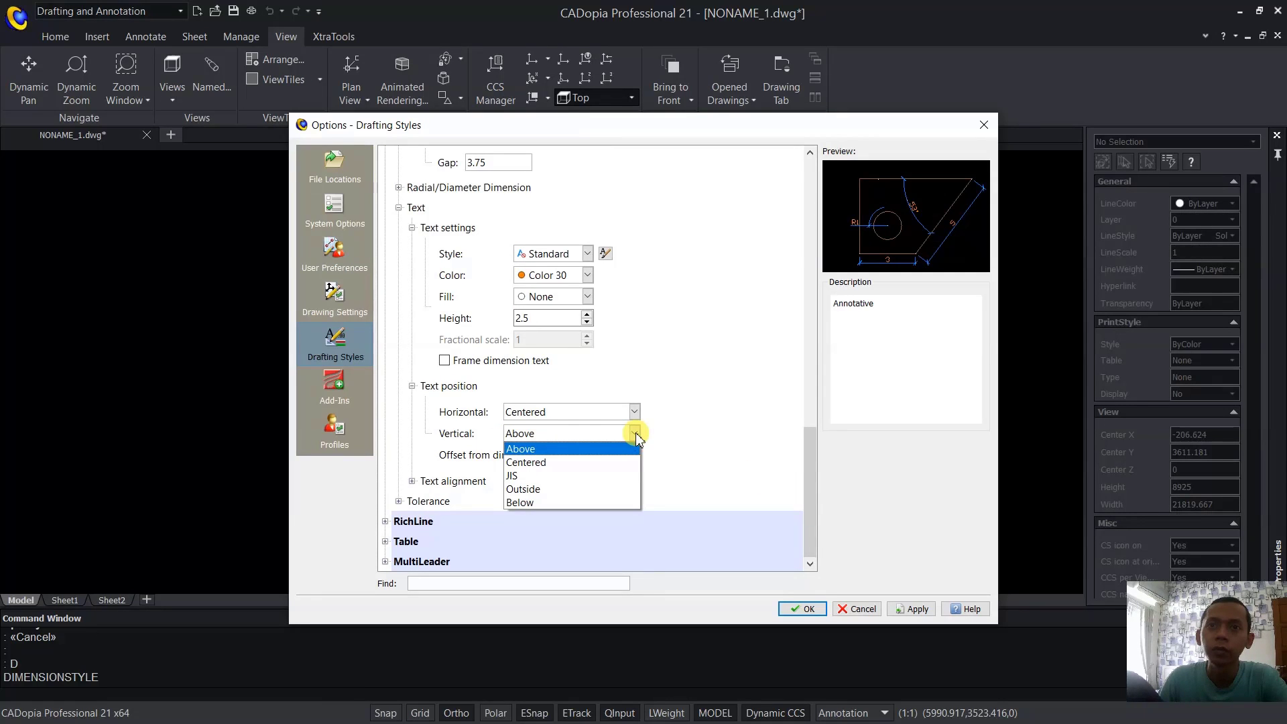
{"action": "left_click", "coordinate": [537, 465]}
{"action": "left_click_drag", "start_coordinate": [616, 454], "coordinate": [571, 457]}
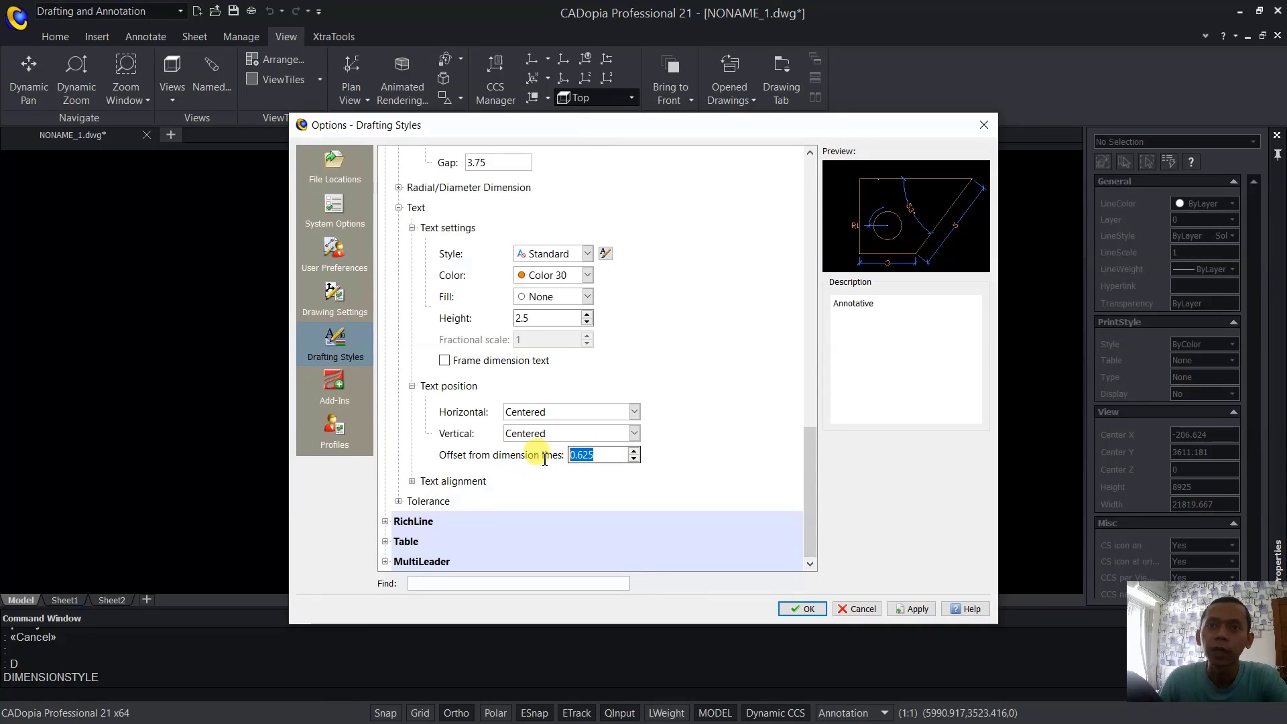
{"action": "type", "text": "2"}
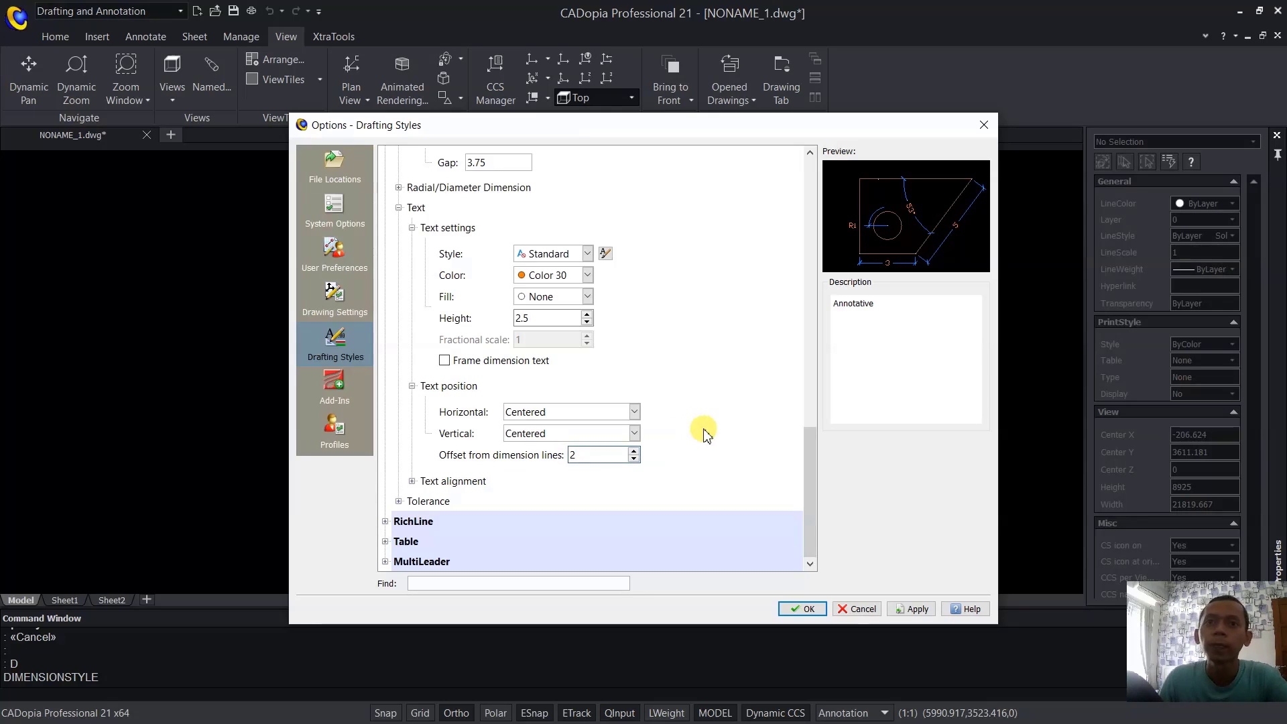
{"action": "left_click", "coordinate": [412, 481]}
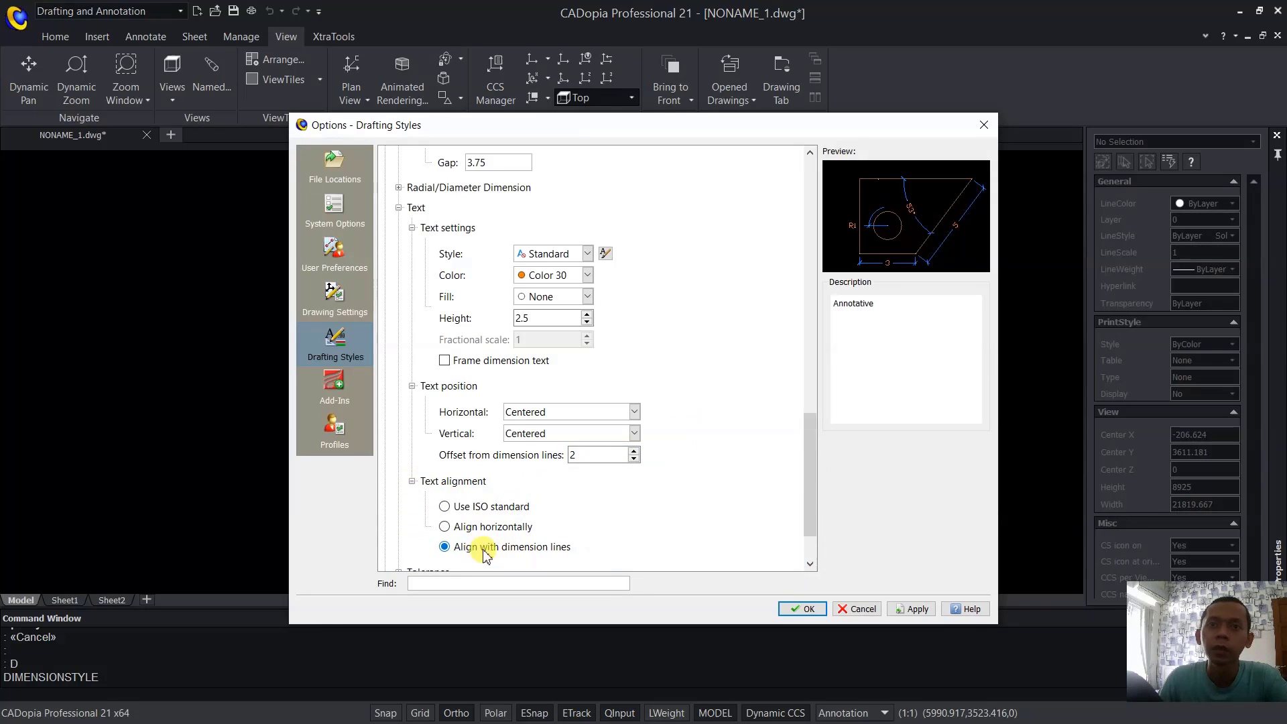
{"action": "left_click", "coordinate": [910, 610]}
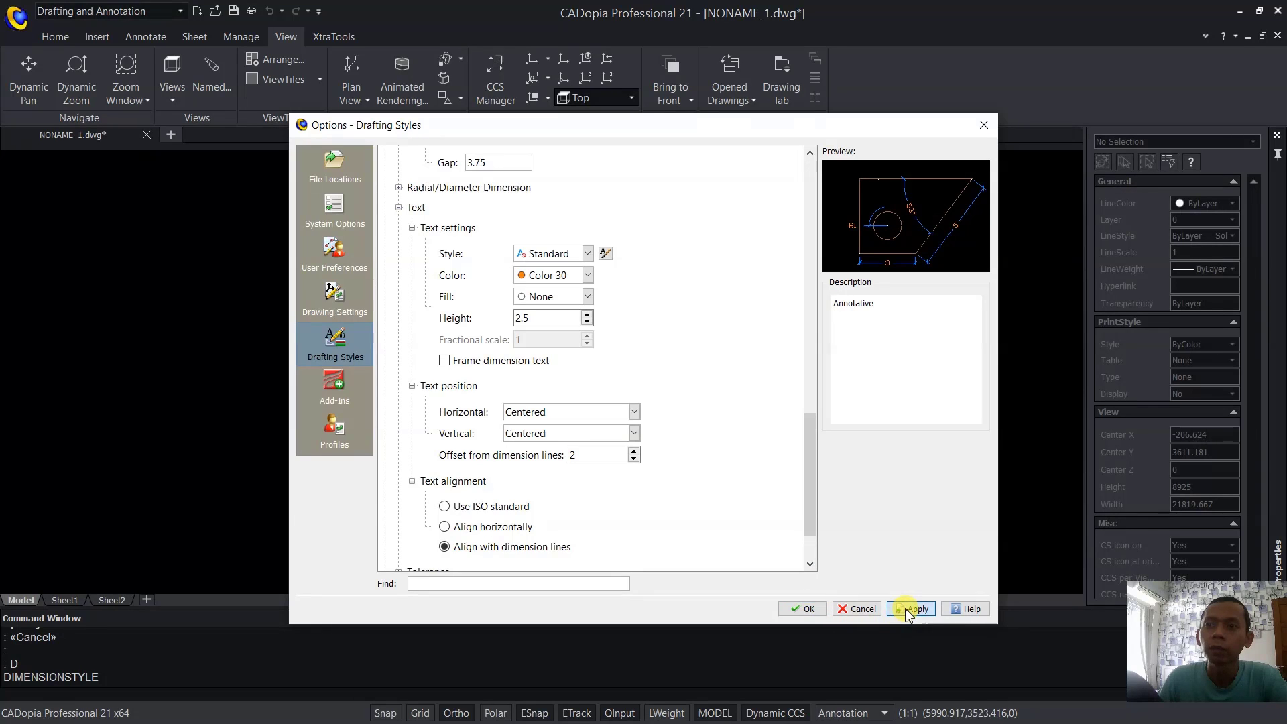
Accept the dimension style settings and start a linear dimension with the annotation scale set to 1:50.
{"action": "left_click", "coordinate": [799, 610]}
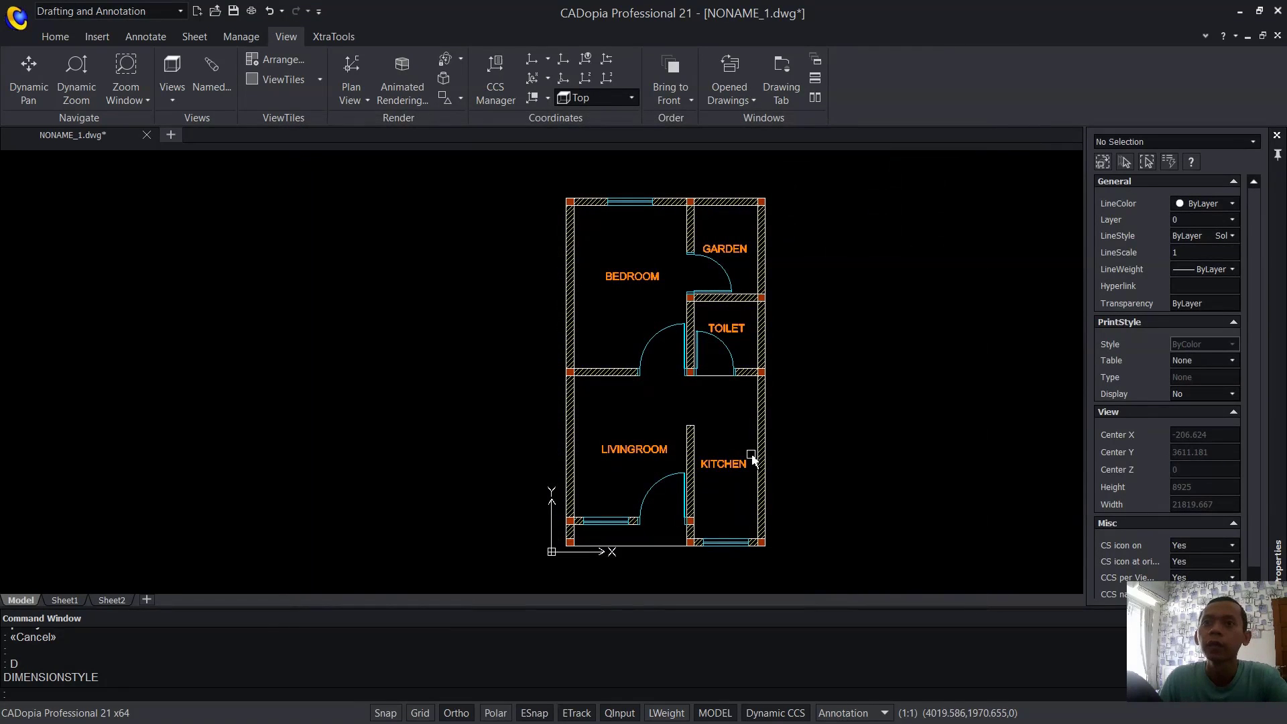
{"action": "middle_click_drag", "start_coordinate": [813, 451], "coordinate": [822, 416]}
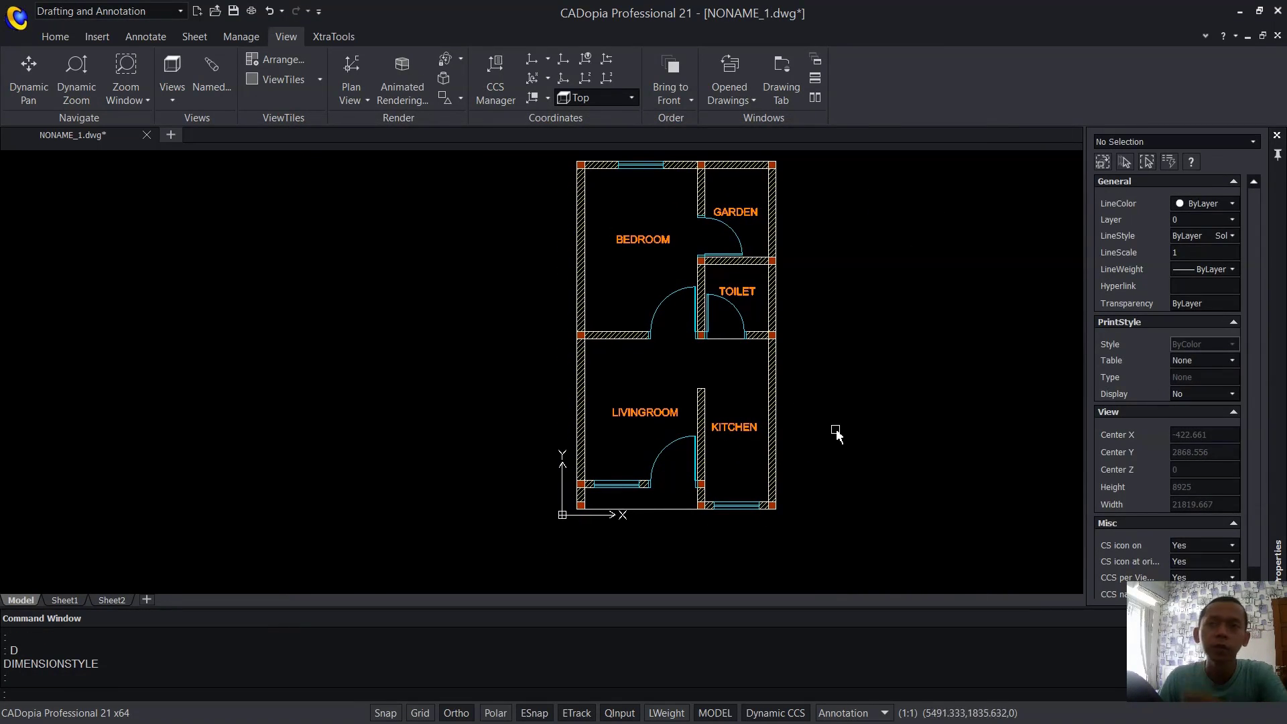
{"action": "scroll", "coordinate": [710, 505], "scroll_direction": "up", "scroll_amount": 1}
{"action": "type", "text": "DIMLIN"}
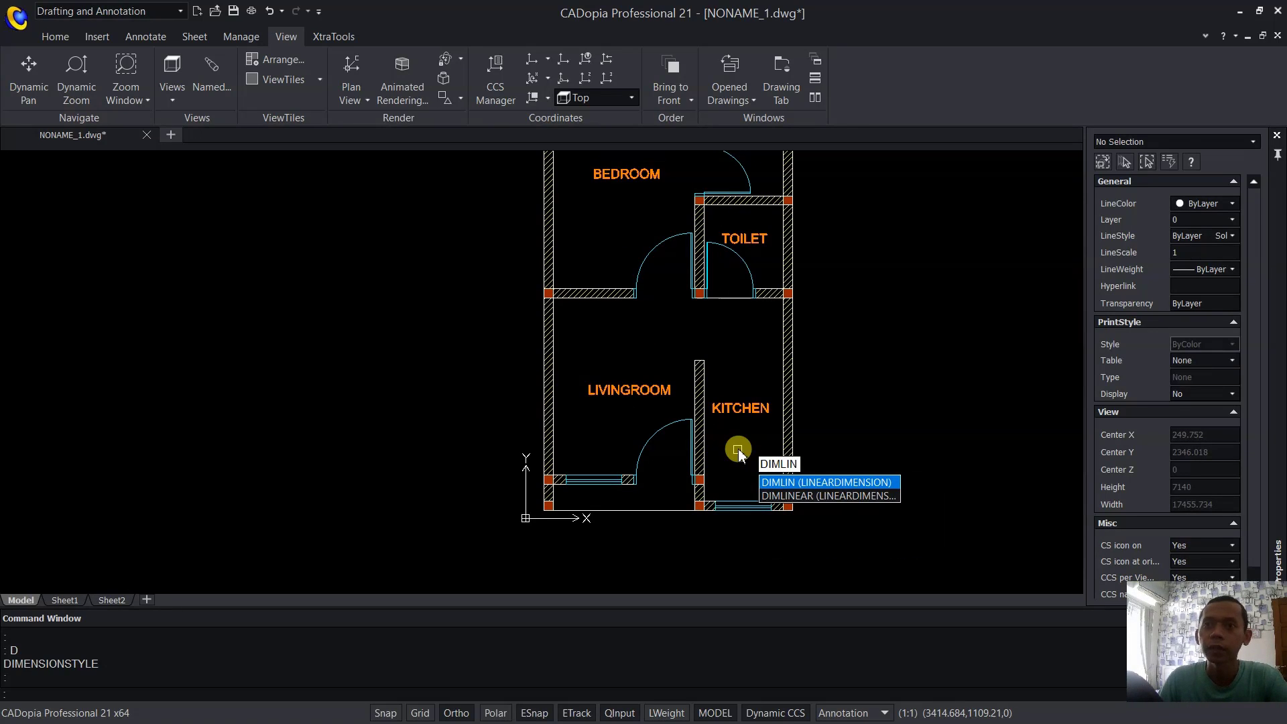
{"action": "key", "text": "Return"}
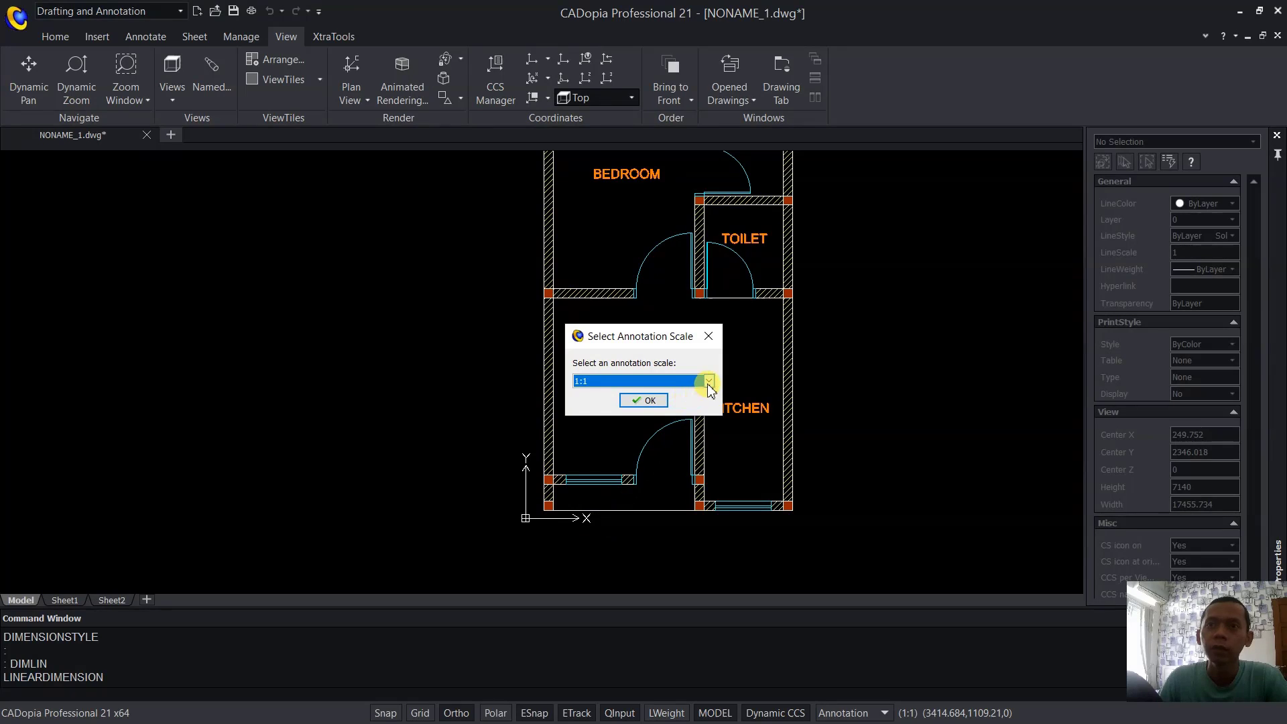
{"action": "left_click", "coordinate": [707, 382]}
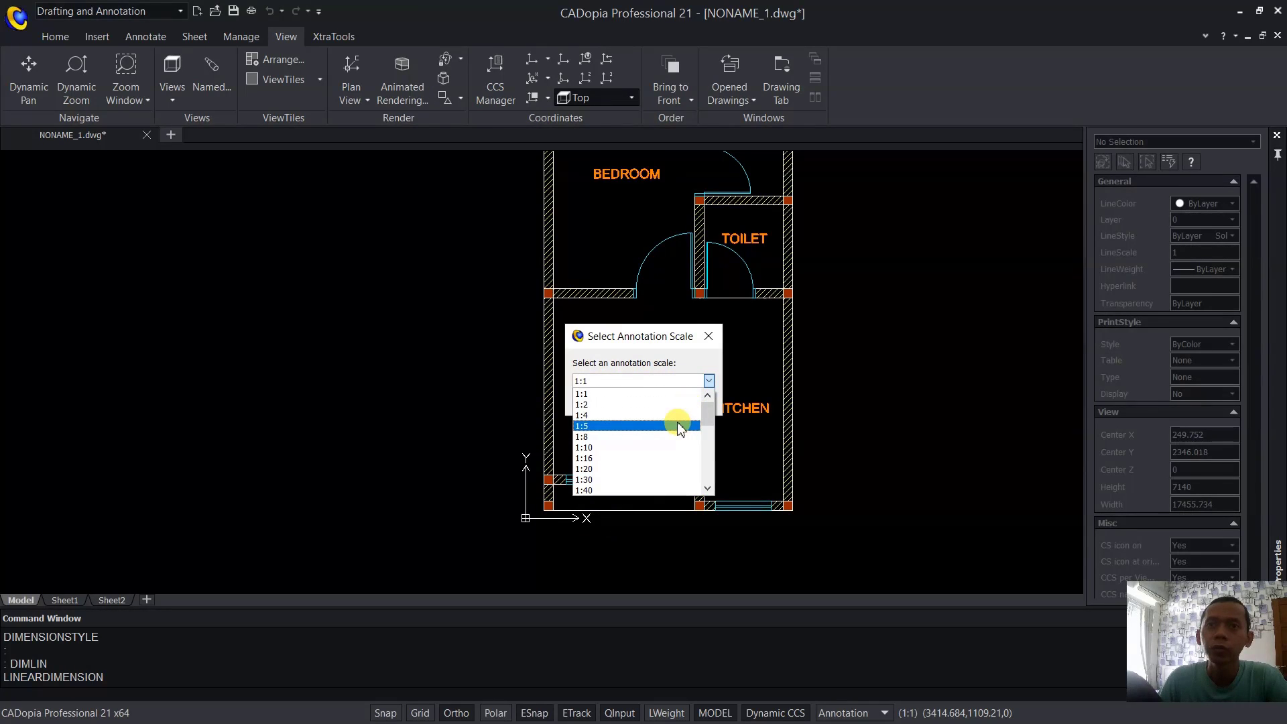
{"action": "left_click", "coordinate": [670, 469]}
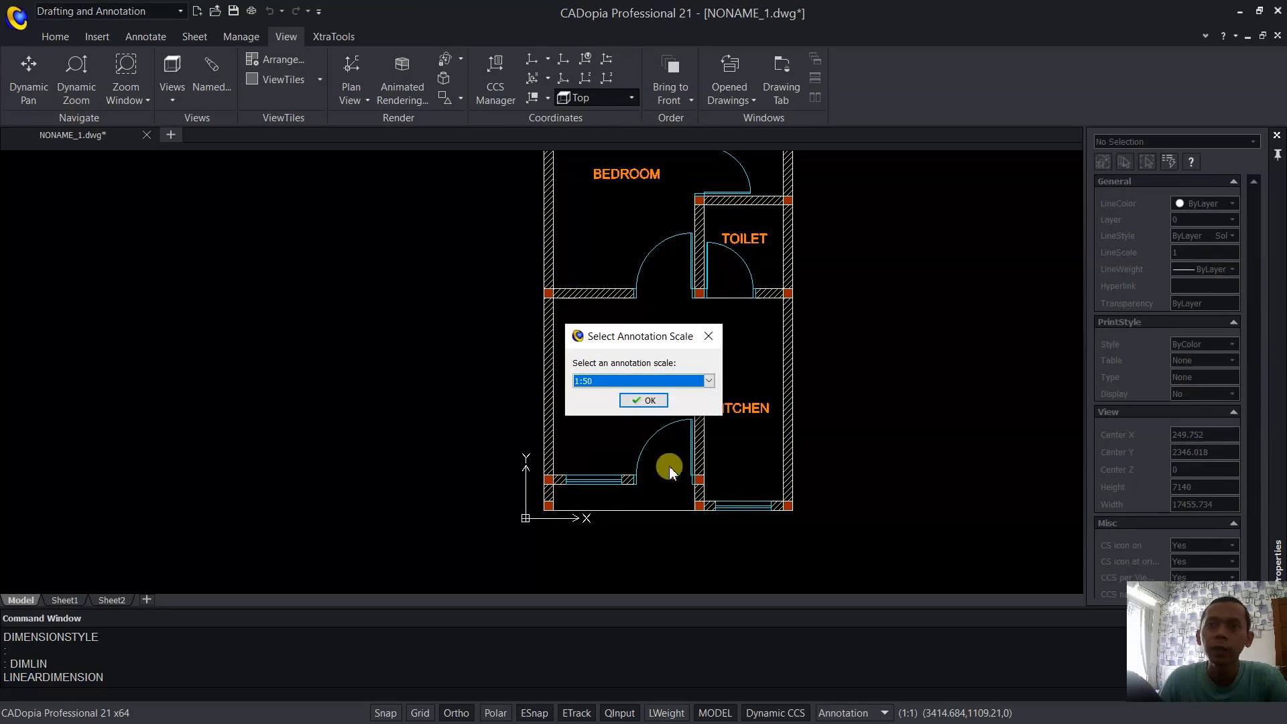
{"action": "left_click", "coordinate": [648, 401]}
With Ortho off, dimension the front from the plan's lower-left outer corner to the midpoint of the middle column's bottom edge, placing it below the plan.
{"action": "scroll", "coordinate": [548, 510], "scroll_direction": "up", "scroll_amount": 6}
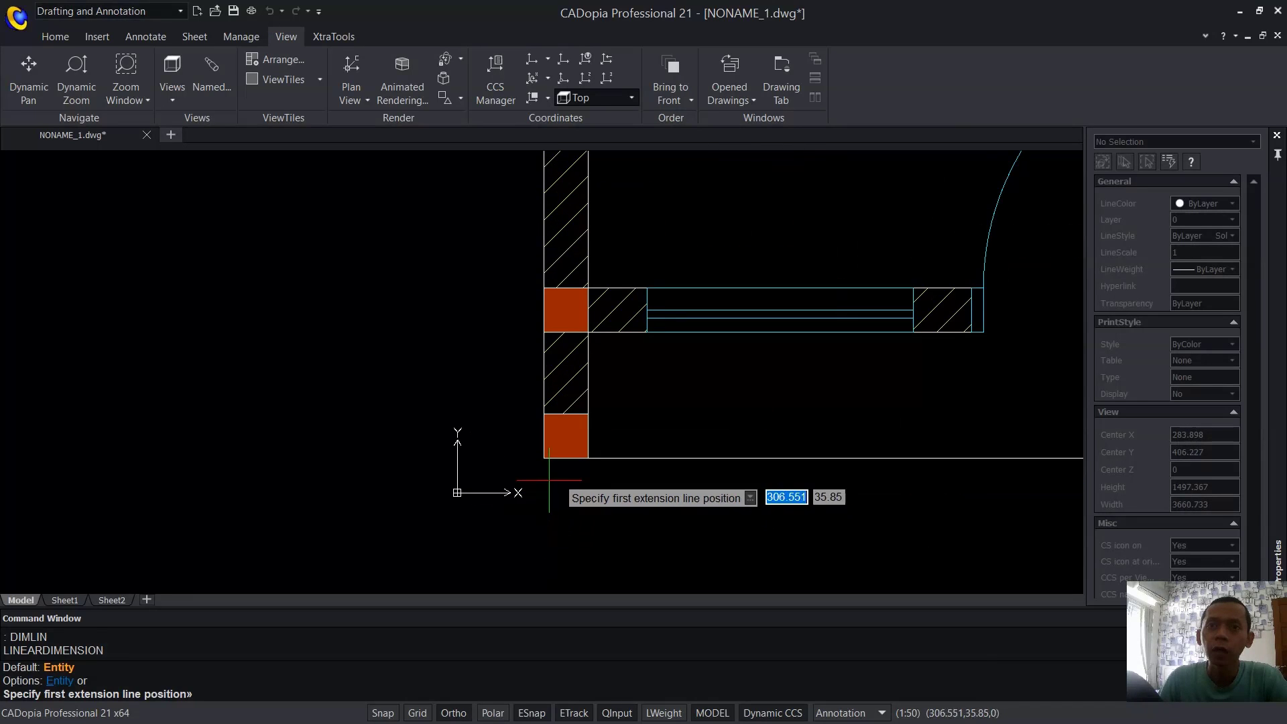
{"action": "left_click", "coordinate": [544, 458]}
{"action": "scroll", "coordinate": [745, 494], "scroll_direction": "down", "scroll_amount": 4}
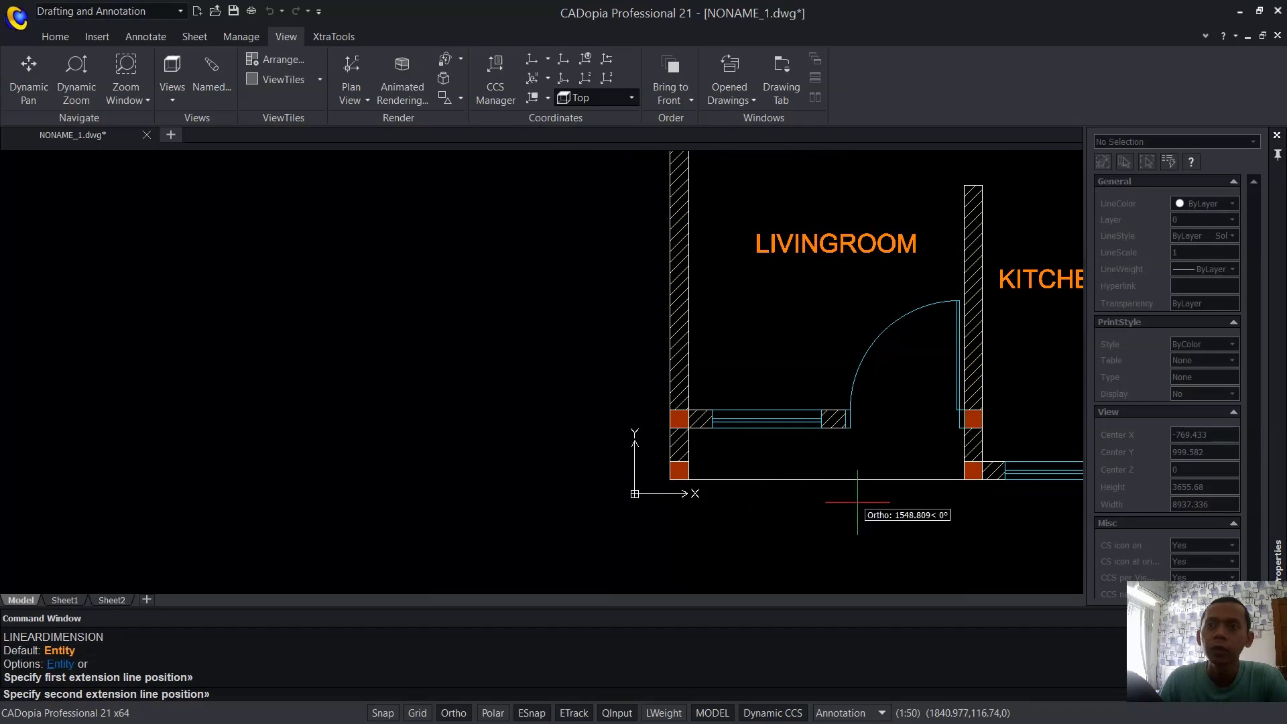
{"action": "scroll", "coordinate": [654, 494], "scroll_direction": "up", "scroll_amount": 3}
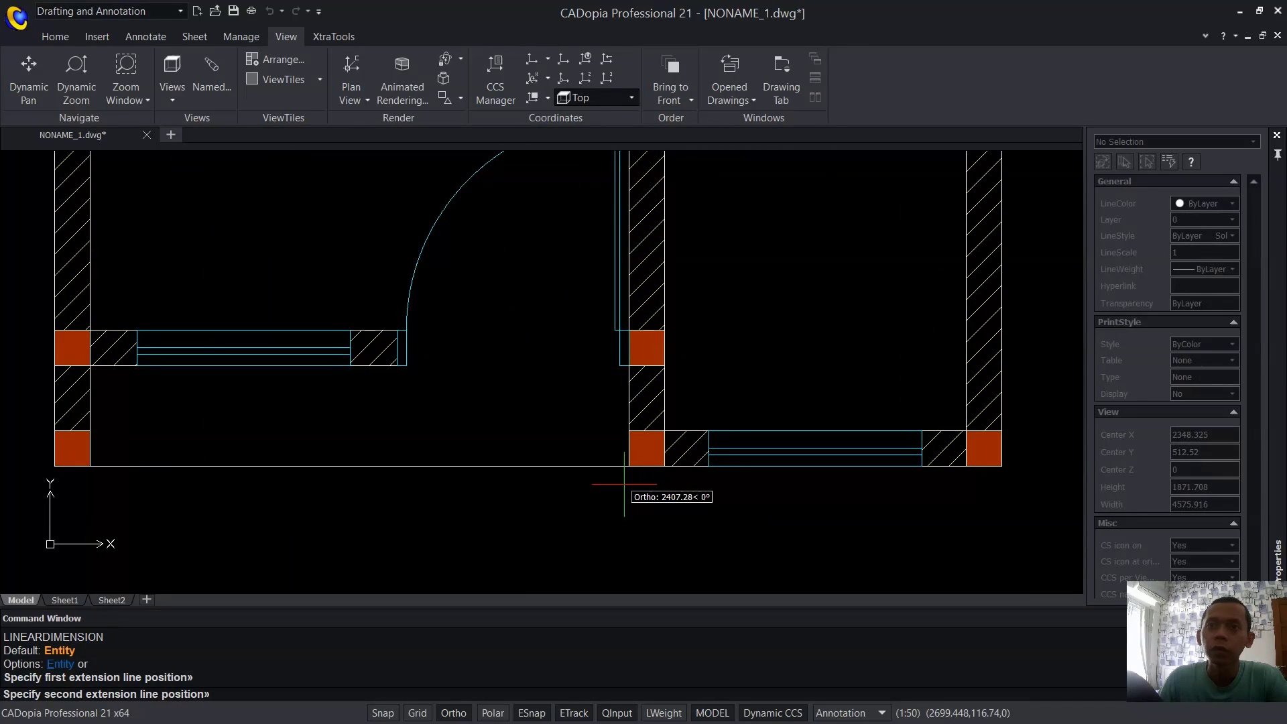
{"action": "left_click", "coordinate": [475, 652]}
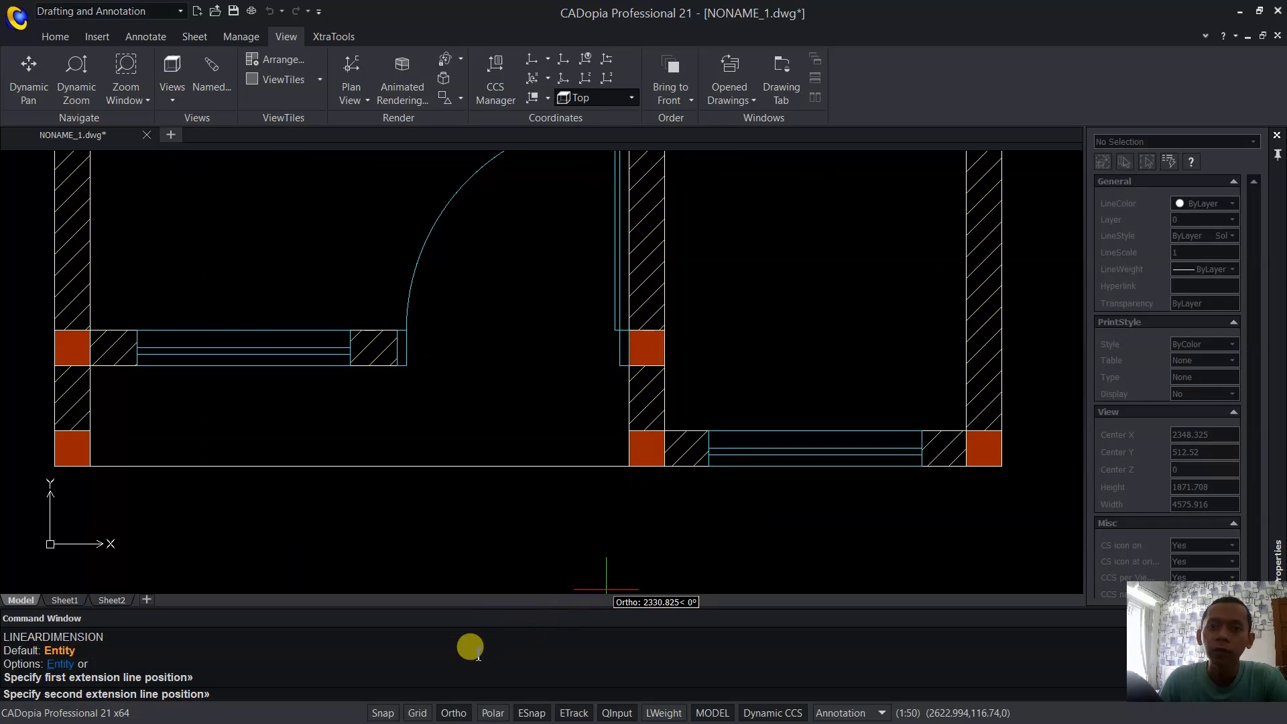
{"action": "left_click", "coordinate": [453, 712]}
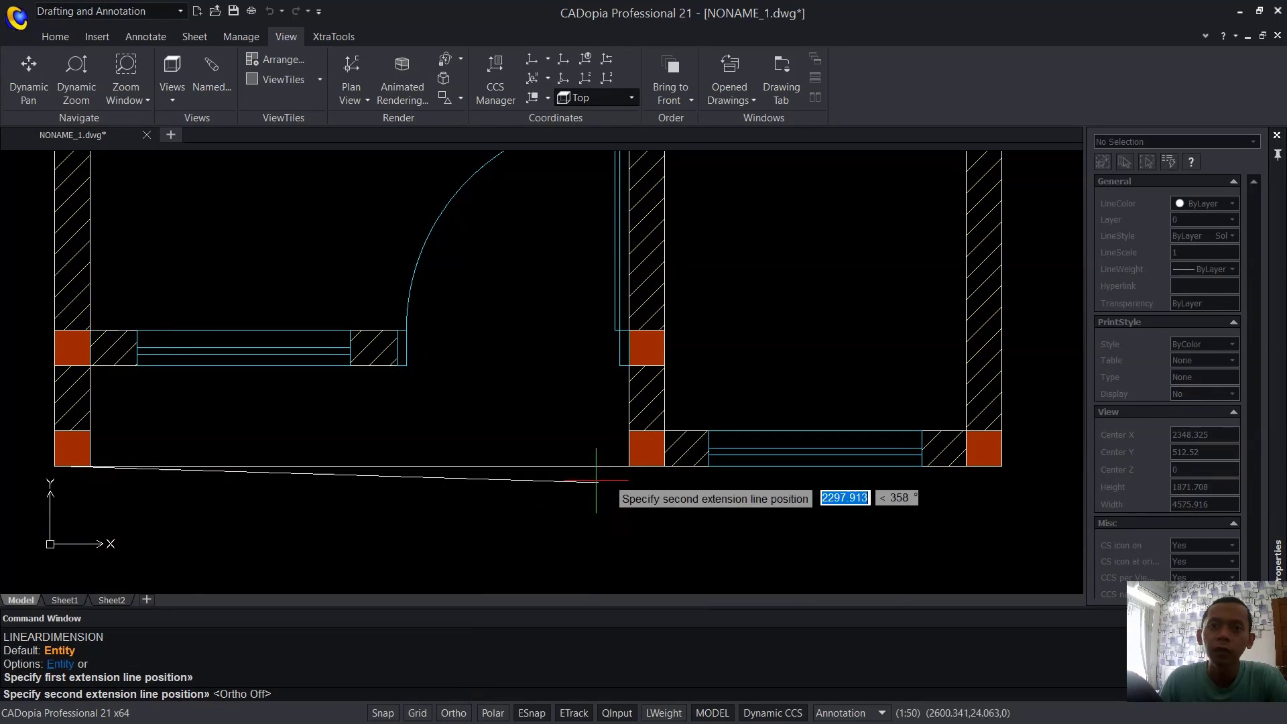
{"action": "right_click", "coordinate": [640, 494], "text": "shift"}
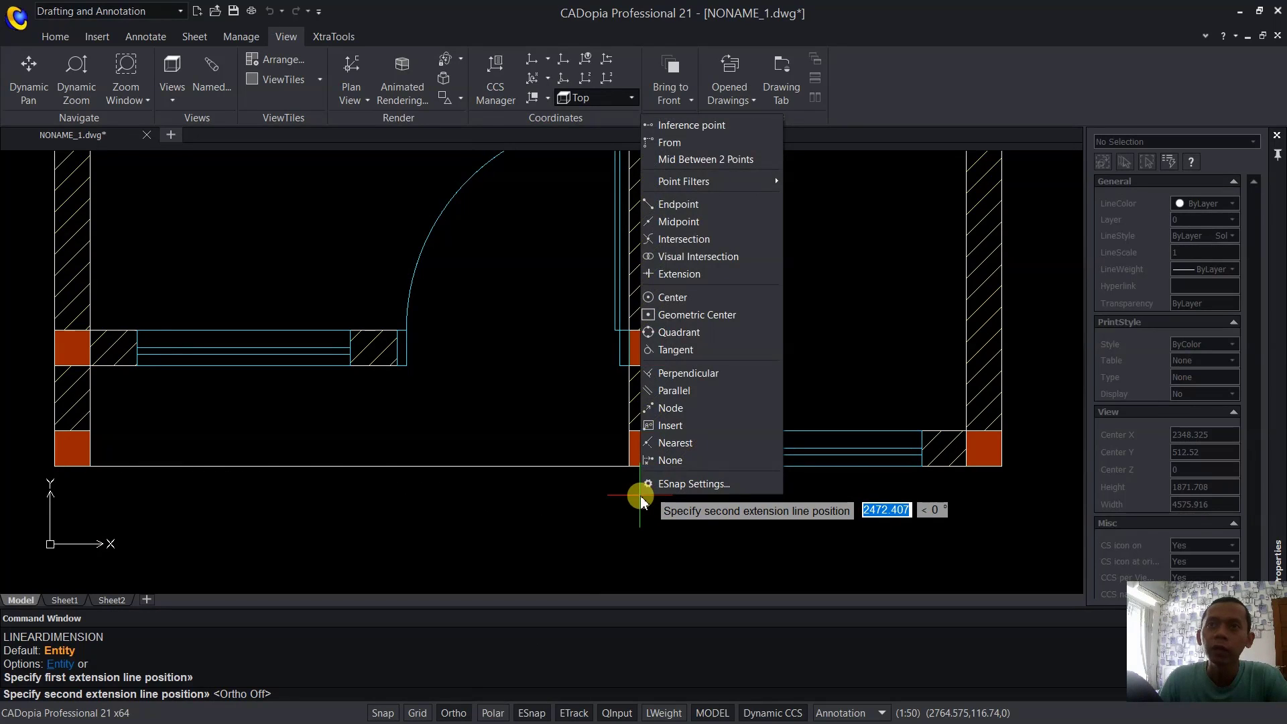
{"action": "left_click", "coordinate": [721, 161]}
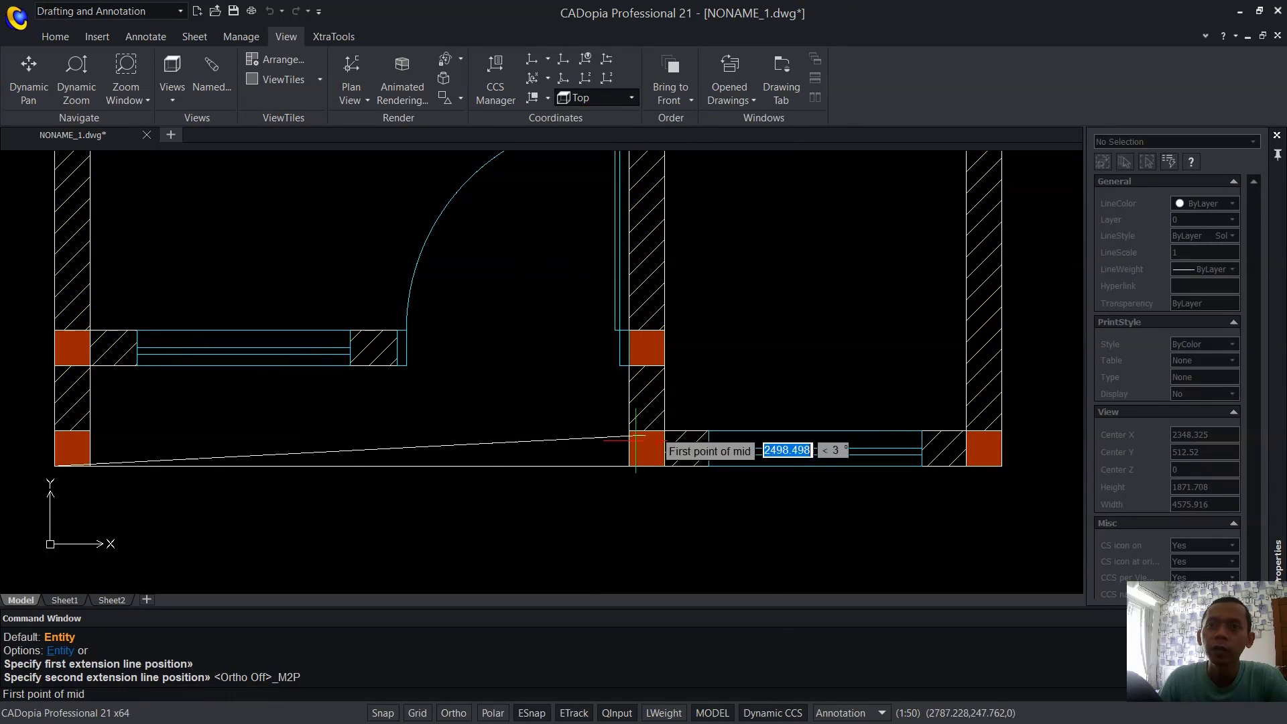
{"action": "left_click", "coordinate": [628, 466]}
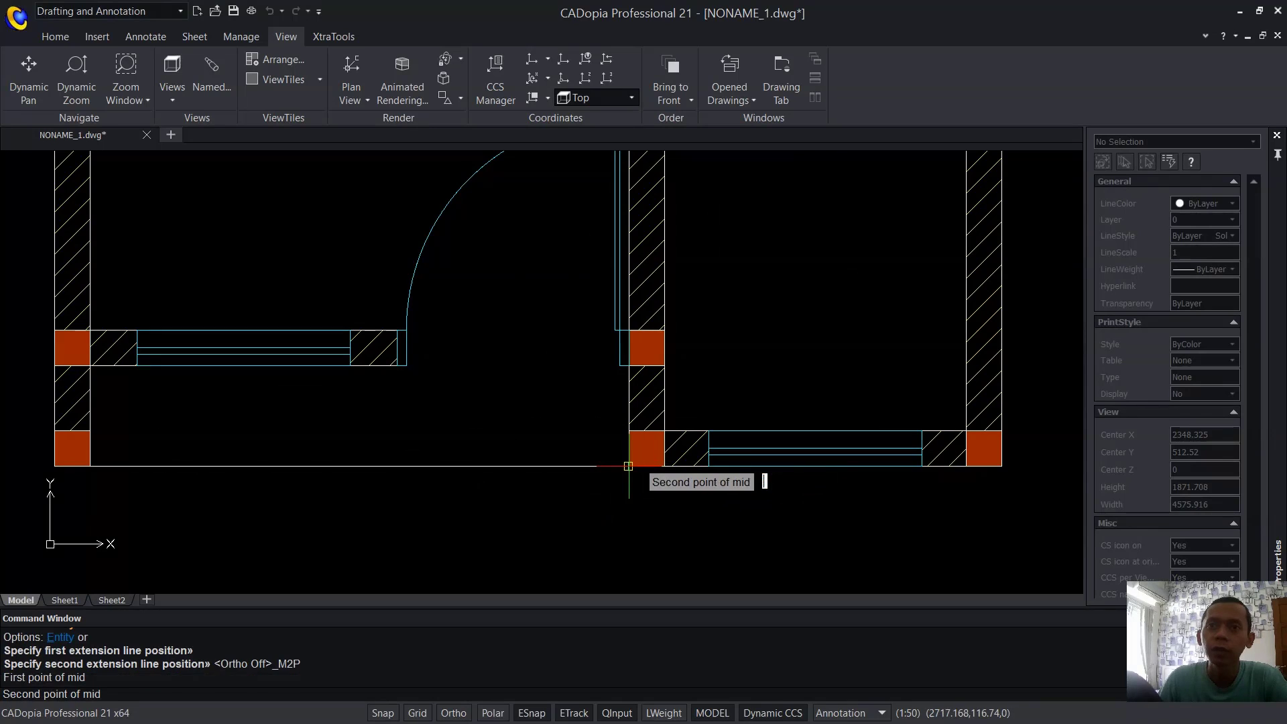
{"action": "left_click", "coordinate": [664, 465]}
{"action": "middle_click_drag", "start_coordinate": [603, 528], "coordinate": [601, 439]}
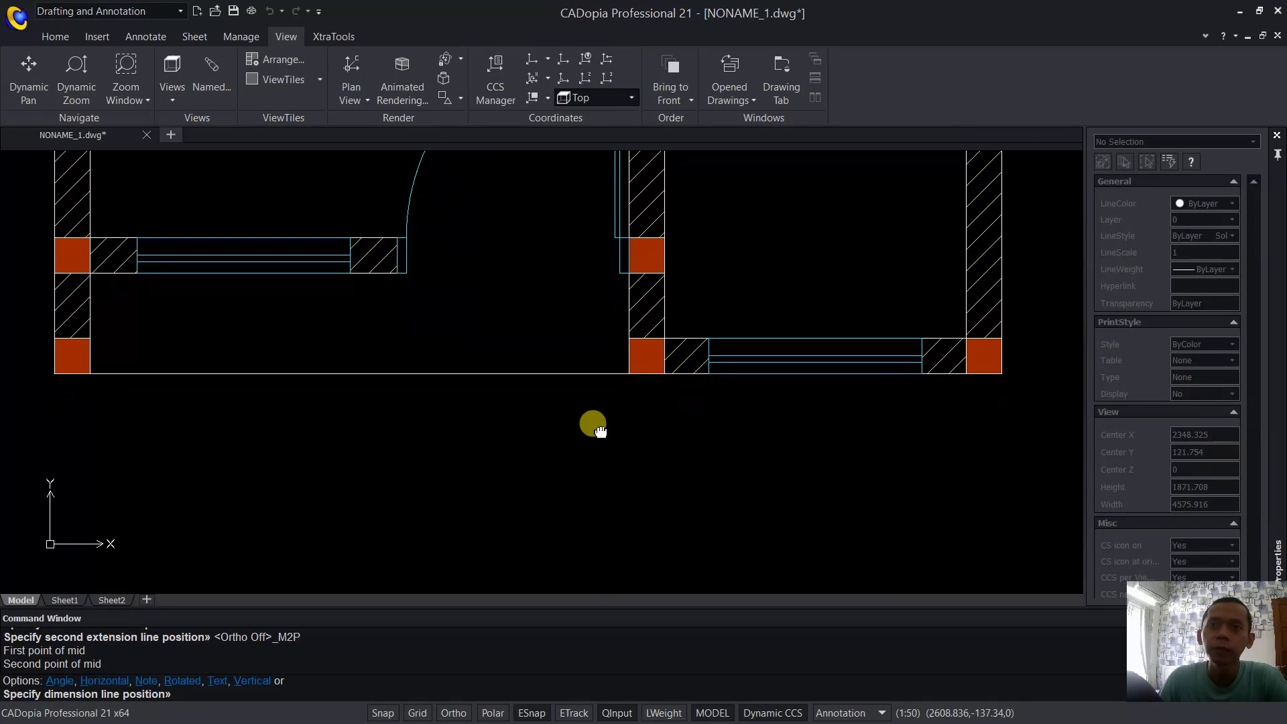
{"action": "left_click", "coordinate": [601, 485]}
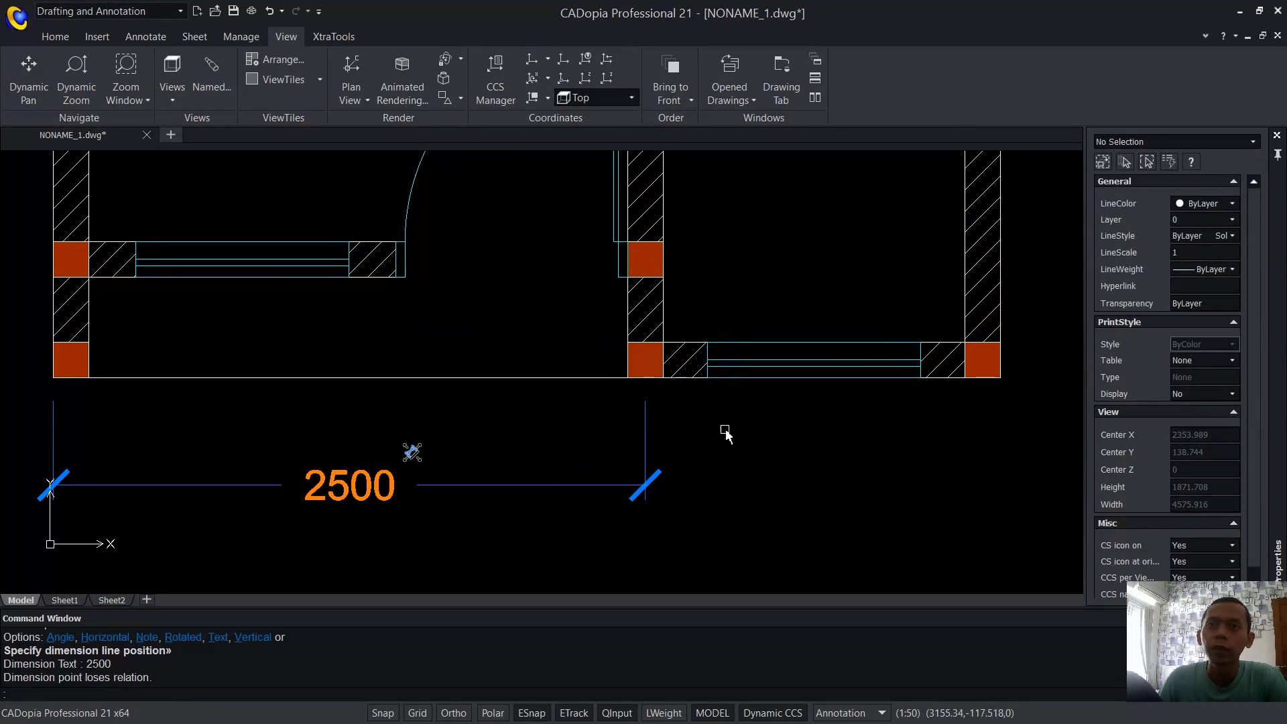
Dimension the kitchen's width from the middle column's centre to the lower-right outer corner, in line with the first dimension.
{"action": "key", "text": "Return"}
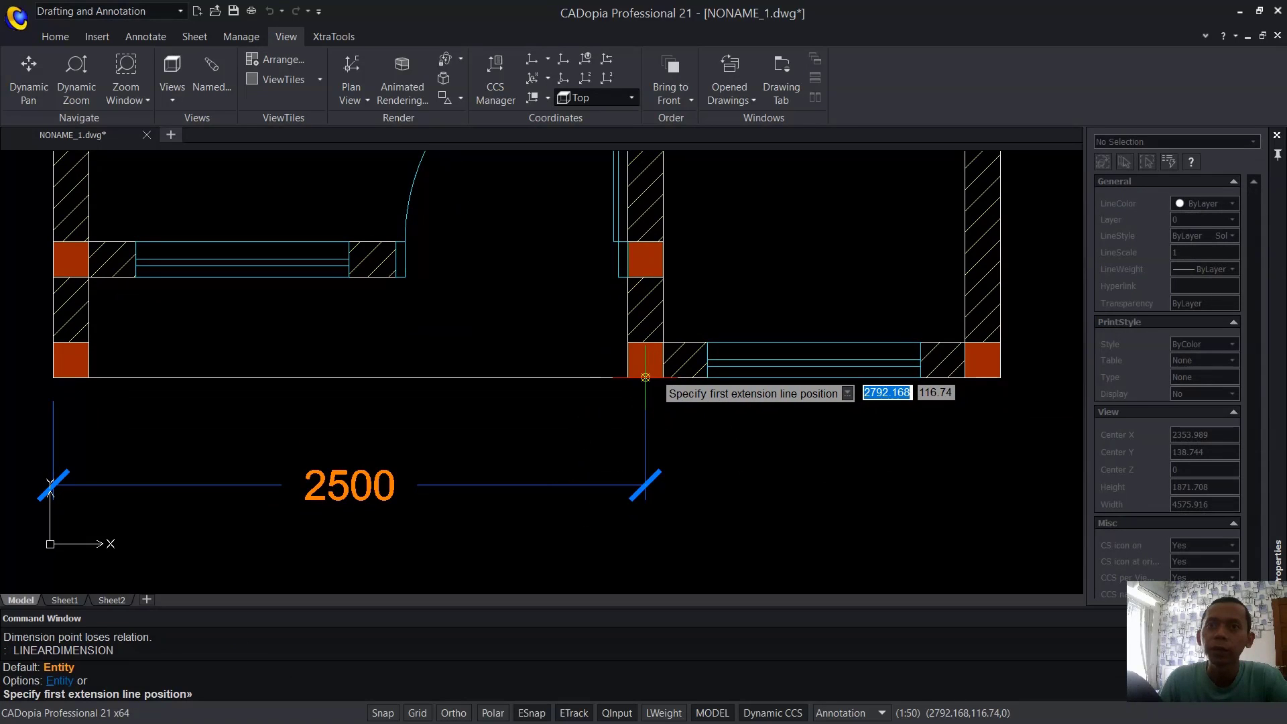
{"action": "left_click", "coordinate": [657, 377]}
{"action": "left_click", "coordinate": [999, 377]}
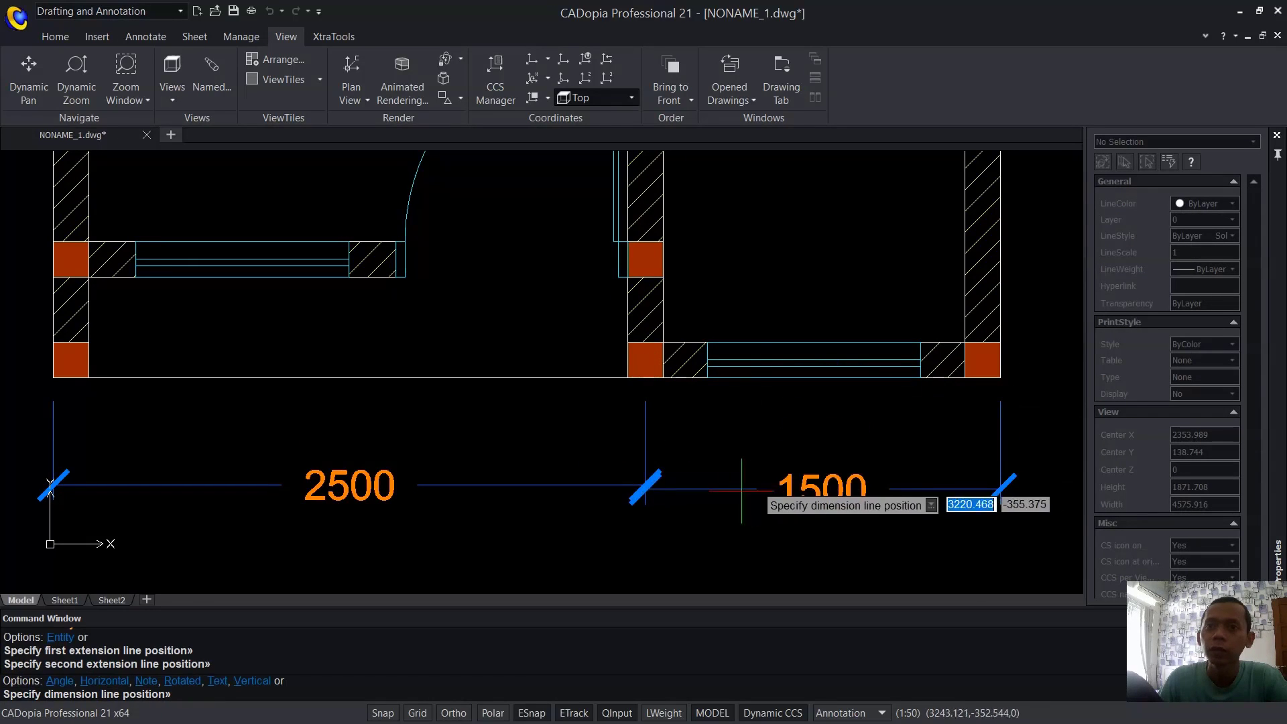
{"action": "left_click", "coordinate": [645, 485]}
Dimension the plan's overall width between its lower outer corners, placing the dimension line below the two partial dimensions.
{"action": "key", "text": "Return"}
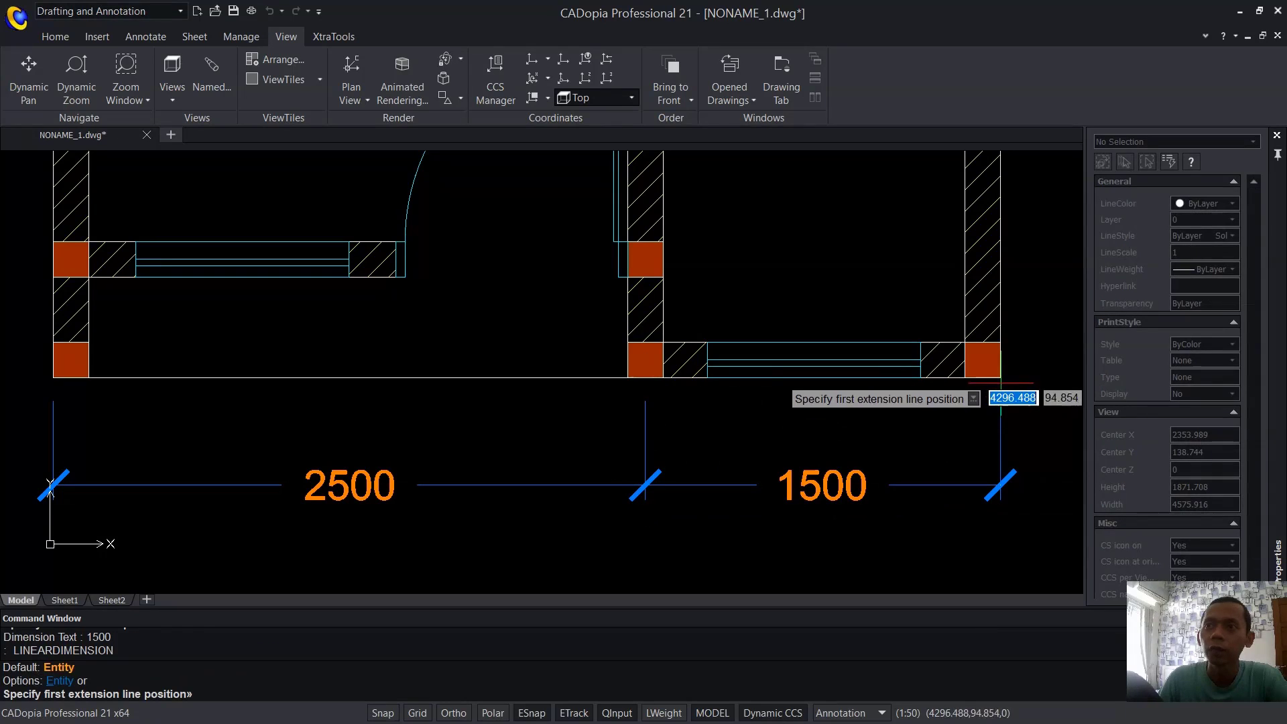
{"action": "left_click", "coordinate": [999, 377]}
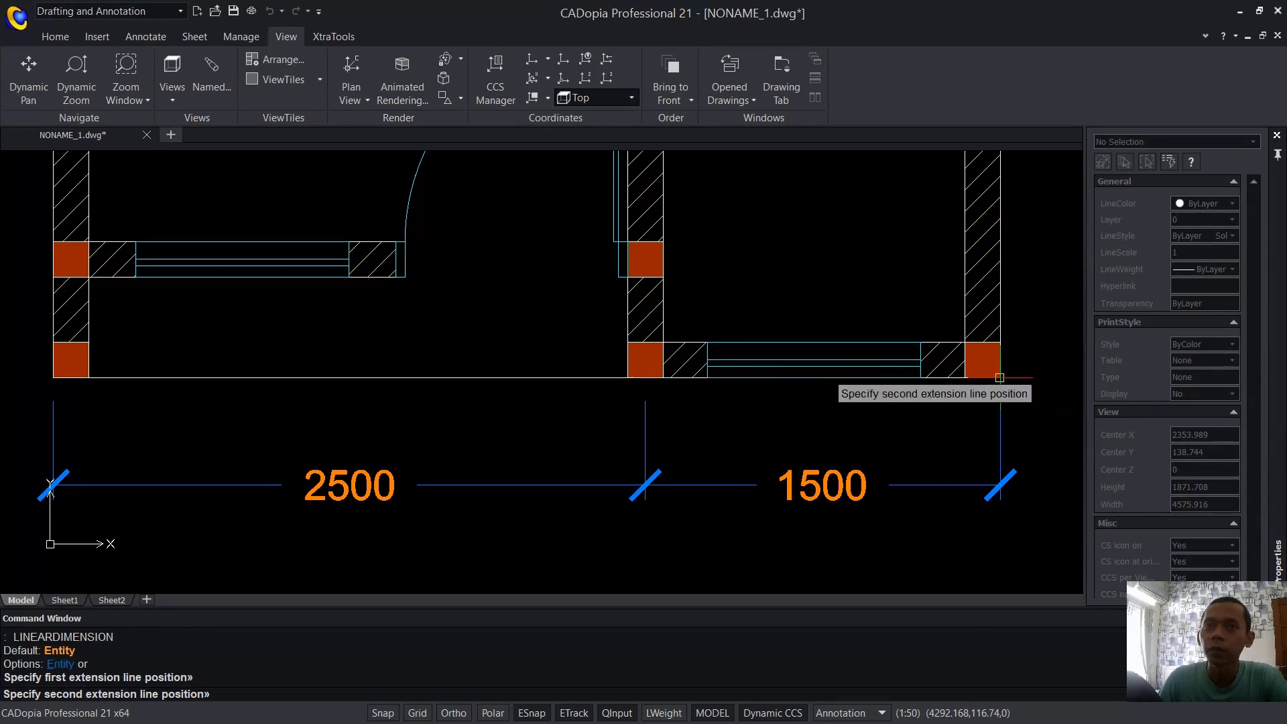
{"action": "left_click", "coordinate": [53, 377]}
{"action": "middle_click_drag", "start_coordinate": [491, 437], "coordinate": [488, 375]}
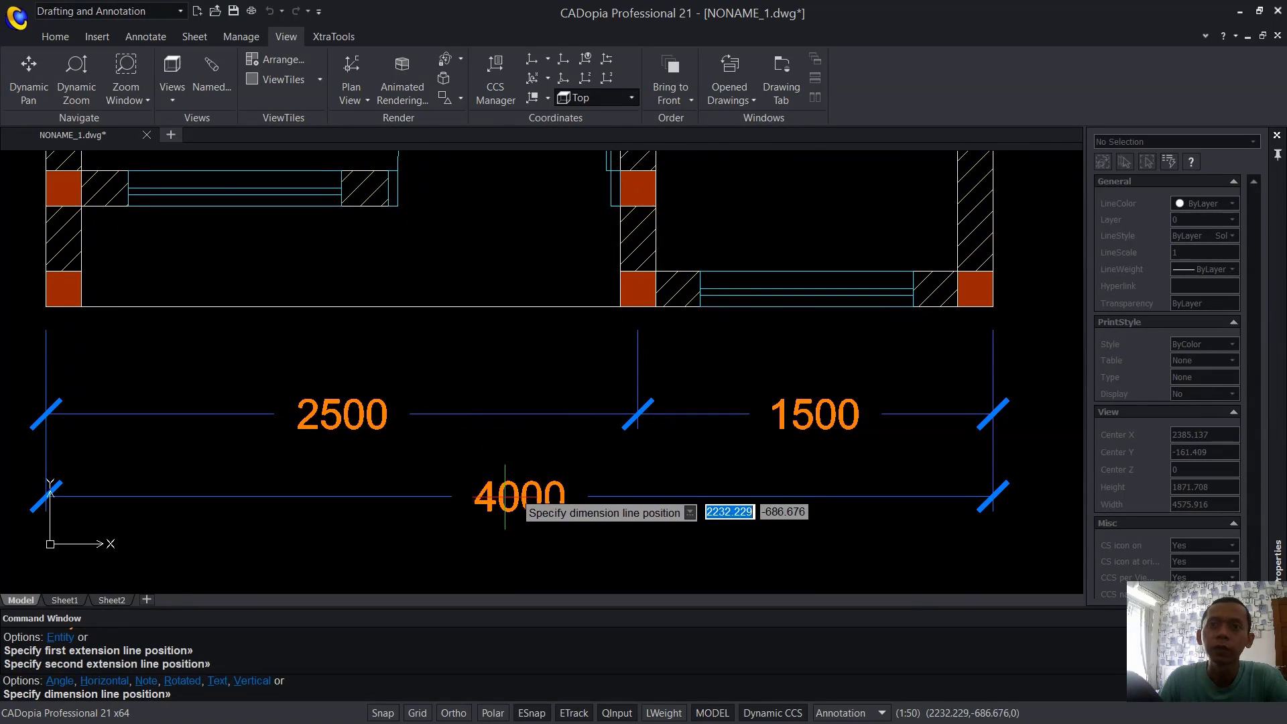
{"action": "left_click", "coordinate": [508, 498]}
Dimension the right side vertically from the lower-right outer corner to the midpoint of the outer column's edge at the toilet's lower wall.
{"action": "scroll", "coordinate": [617, 362], "scroll_direction": "down", "scroll_amount": 4}
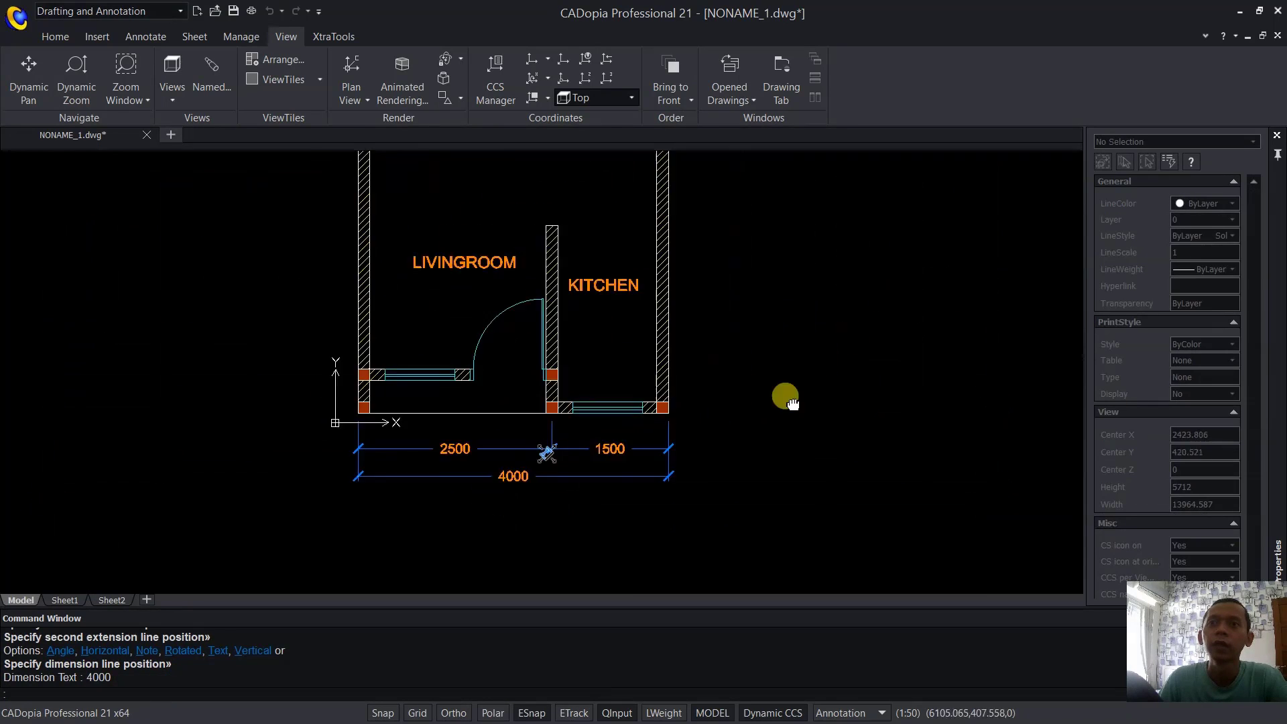
{"action": "scroll", "coordinate": [738, 415], "scroll_direction": "up", "scroll_amount": 3}
{"action": "key", "text": "Return"}
{"action": "left_click", "coordinate": [569, 477]}
{"action": "scroll", "coordinate": [661, 422], "scroll_direction": "down", "scroll_amount": 3}
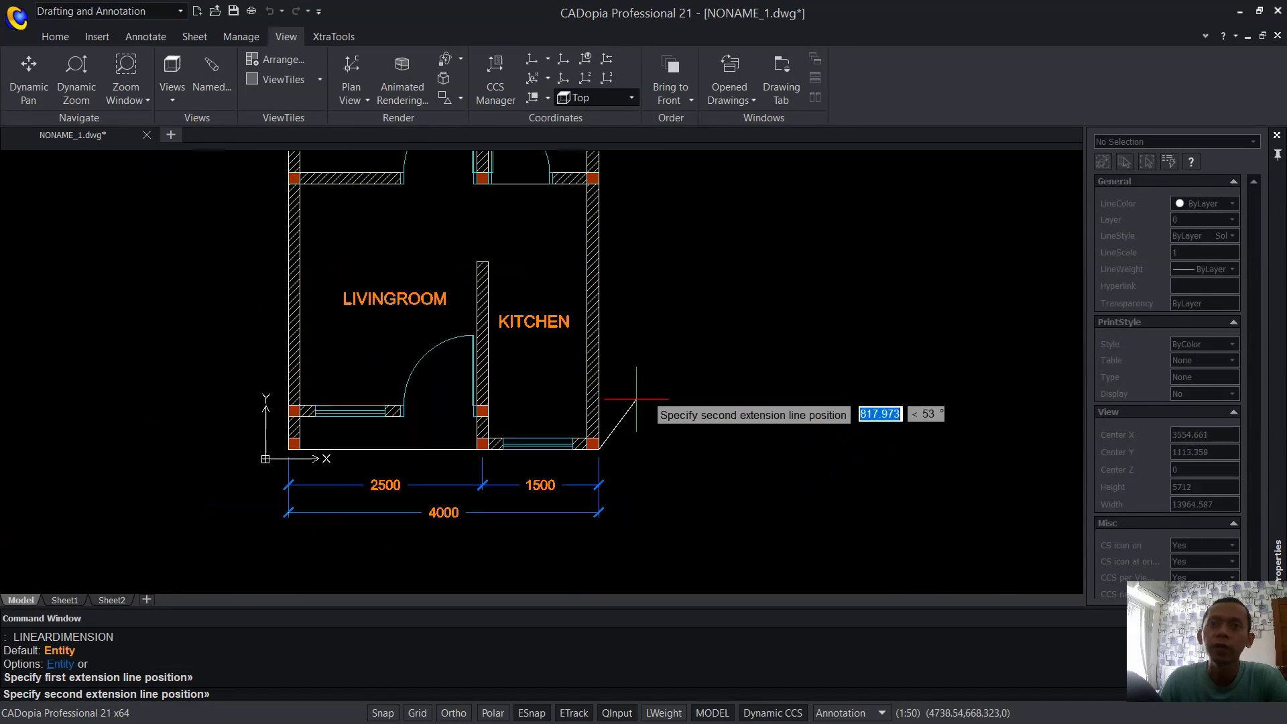
{"action": "middle_click_drag", "start_coordinate": [661, 422], "coordinate": [643, 610]}
{"action": "scroll", "coordinate": [636, 360], "scroll_direction": "up", "scroll_amount": 3}
{"action": "right_click", "coordinate": [623, 339], "text": "shift"}
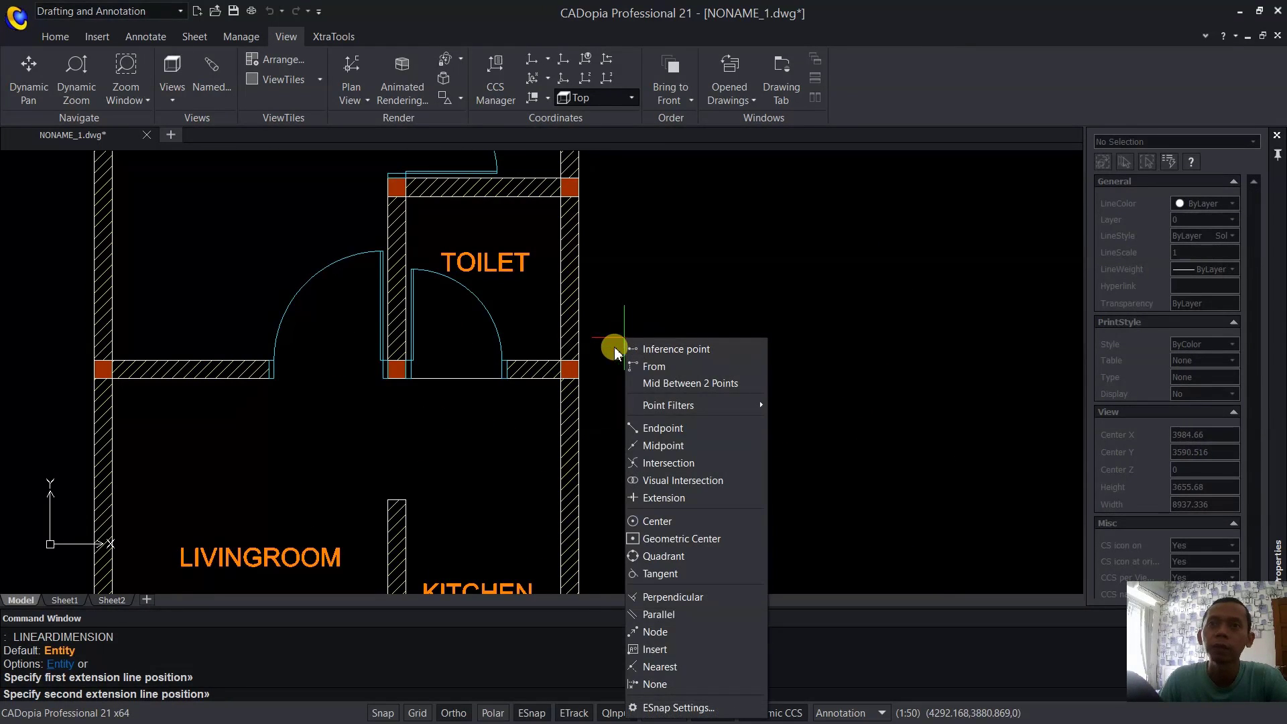
{"action": "left_click", "coordinate": [662, 376]}
{"action": "scroll", "coordinate": [620, 362], "scroll_direction": "up", "scroll_amount": 4}
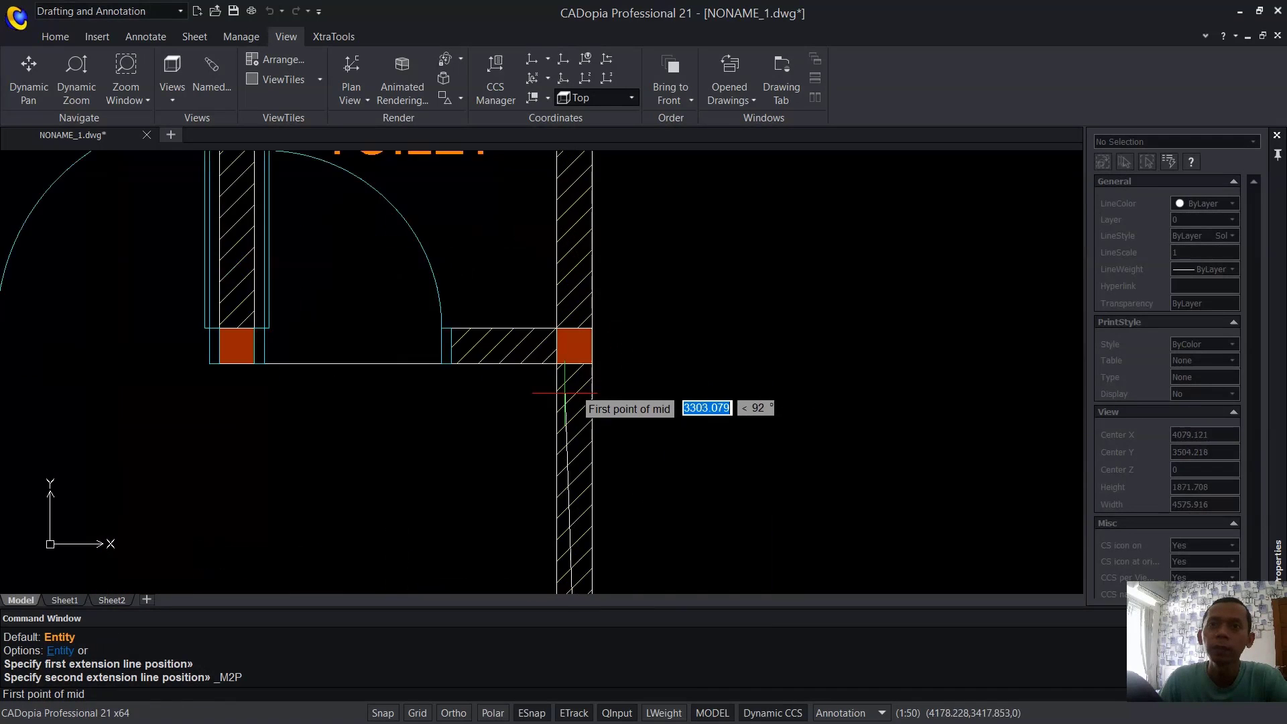
{"action": "left_click", "coordinate": [597, 357]}
{"action": "left_click", "coordinate": [598, 312]}
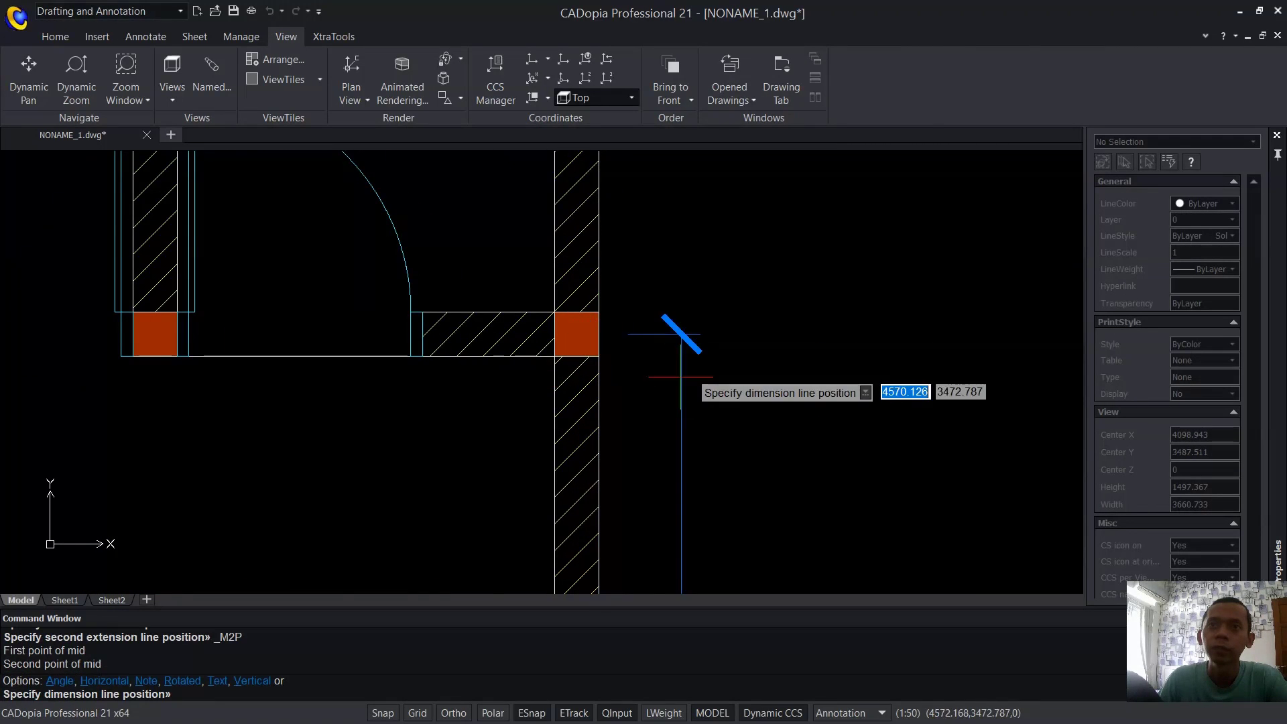
{"action": "scroll", "coordinate": [697, 388], "scroll_direction": "down", "scroll_amount": 5}
{"action": "mouse_move", "coordinate": [704, 398]}
{"action": "middle_mouse_down"}
{"action": "mouse_move", "coordinate": [667, 234]}
{"action": "mouse_move", "coordinate": [706, 336]}
{"action": "mouse_move", "coordinate": [712, 505]}
{"action": "middle_mouse_up"}
{"action": "left_click", "coordinate": [675, 246]}
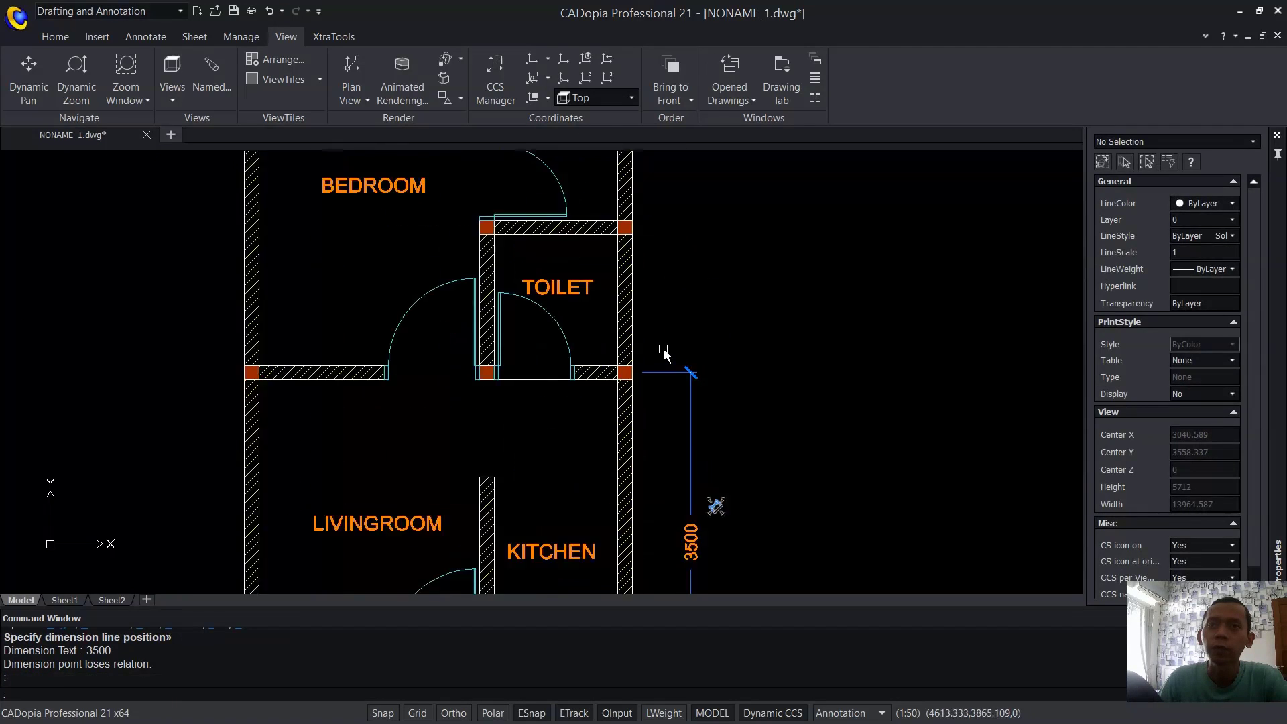
Dimension the toilet's depth between the midpoints of its two outer columns' edges, in line with the kitchen's vertical dimension.
{"action": "key", "text": "Return"}
{"action": "scroll", "coordinate": [615, 386], "scroll_direction": "up", "scroll_amount": 4}
{"action": "left_click", "coordinate": [615, 386]}
{"action": "scroll", "coordinate": [667, 351], "scroll_direction": "down", "scroll_amount": 3}
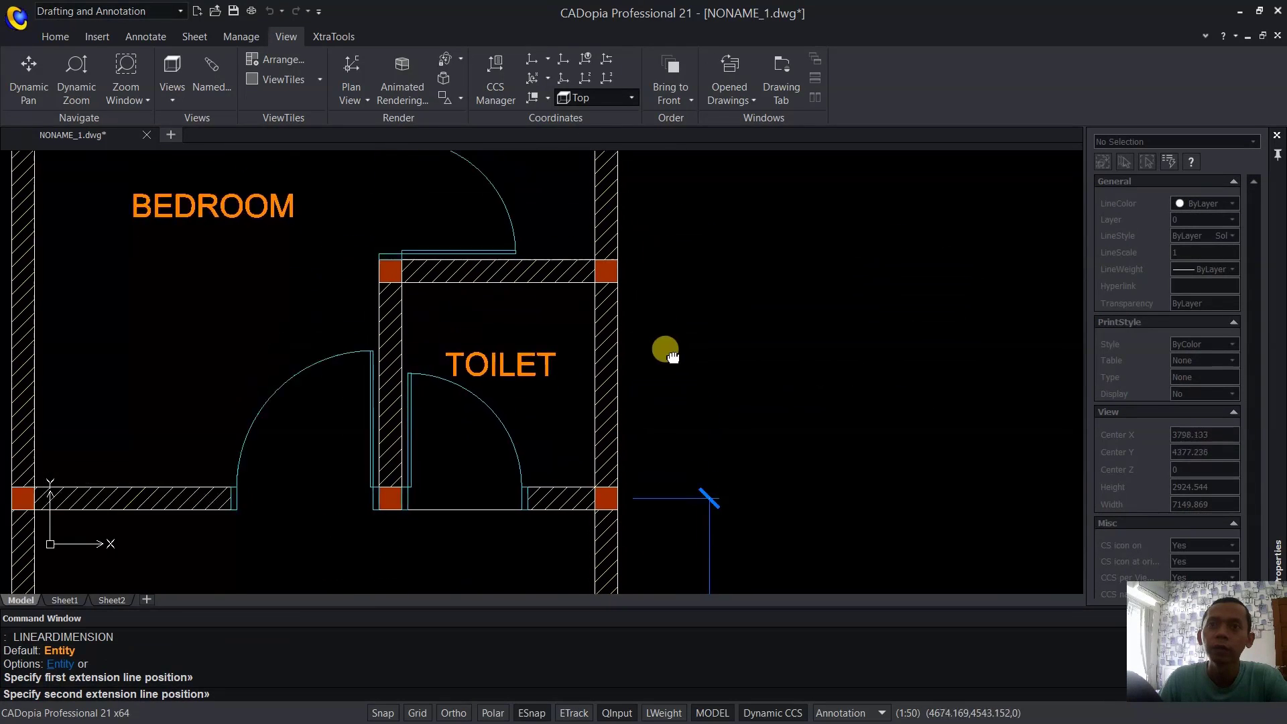
{"action": "scroll", "coordinate": [661, 282], "scroll_direction": "up", "scroll_amount": 3}
{"action": "right_click", "coordinate": [659, 252], "text": "shift"}
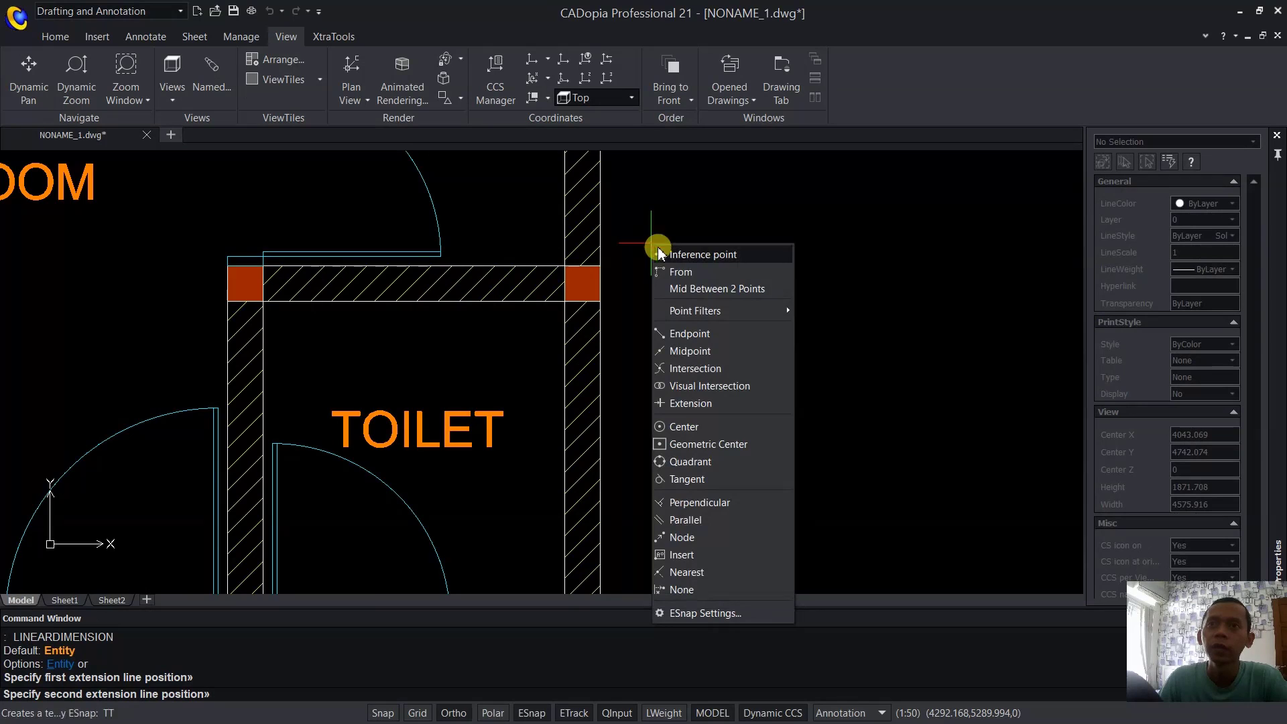
{"action": "left_click", "coordinate": [685, 288]}
{"action": "left_click", "coordinate": [600, 301]}
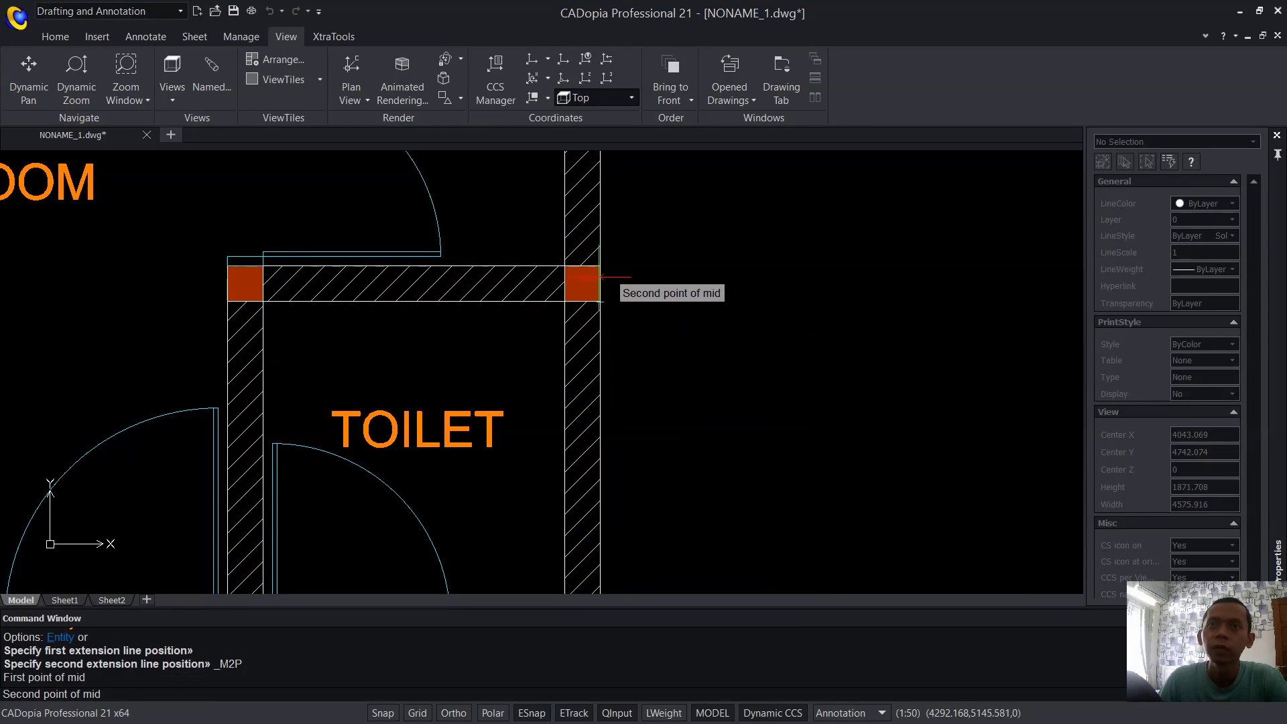
{"action": "left_click", "coordinate": [600, 266]}
{"action": "scroll", "coordinate": [713, 355], "scroll_direction": "down", "scroll_amount": 3}
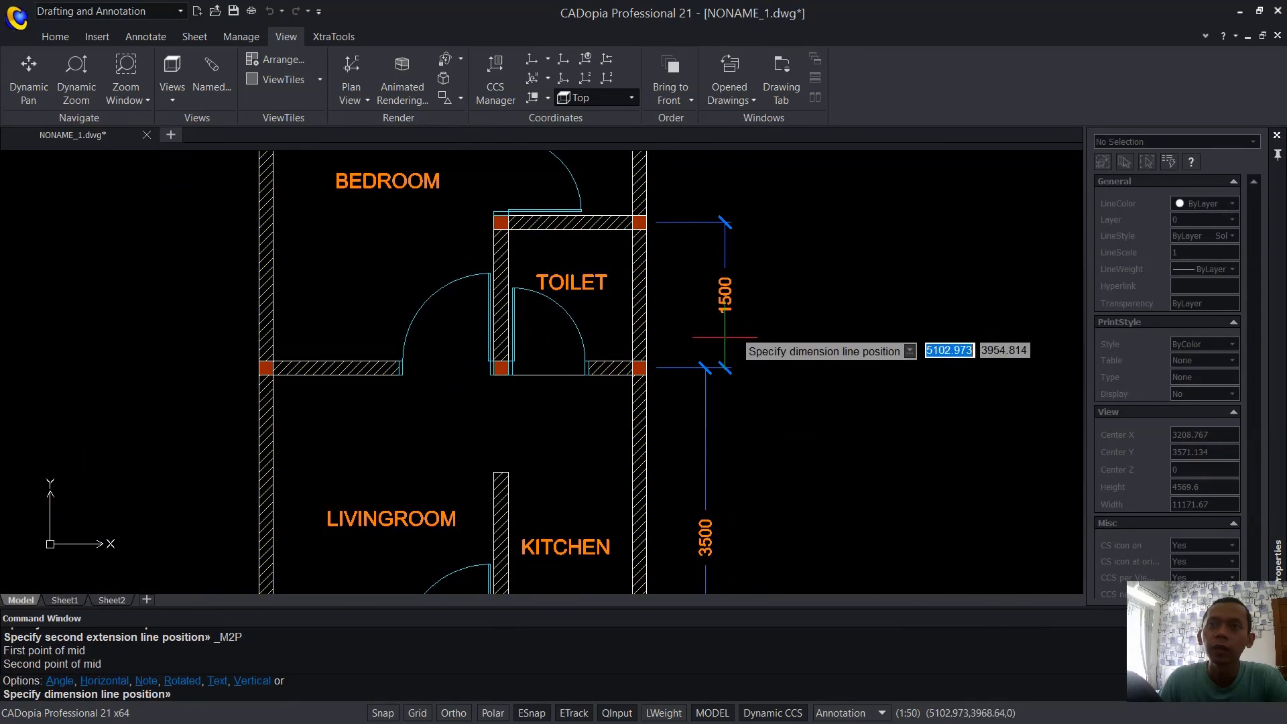
{"action": "left_click", "coordinate": [704, 368]}
Dimension the plan's overall height between its upper-right and lower-right outer corners, placing it outside the partial vertical dimensions.
{"action": "mouse_move", "coordinate": [751, 180]}
{"action": "middle_mouse_down"}
{"action": "mouse_move", "coordinate": [722, 369]}
{"action": "mouse_move", "coordinate": [663, 256]}
{"action": "middle_mouse_up"}
{"action": "key", "text": "Return"}
{"action": "left_click", "coordinate": [642, 218]}
{"action": "scroll", "coordinate": [698, 375], "scroll_direction": "down", "scroll_amount": 3}
{"action": "scroll", "coordinate": [634, 465], "scroll_direction": "up", "scroll_amount": 5}
{"action": "left_click", "coordinate": [586, 429]}
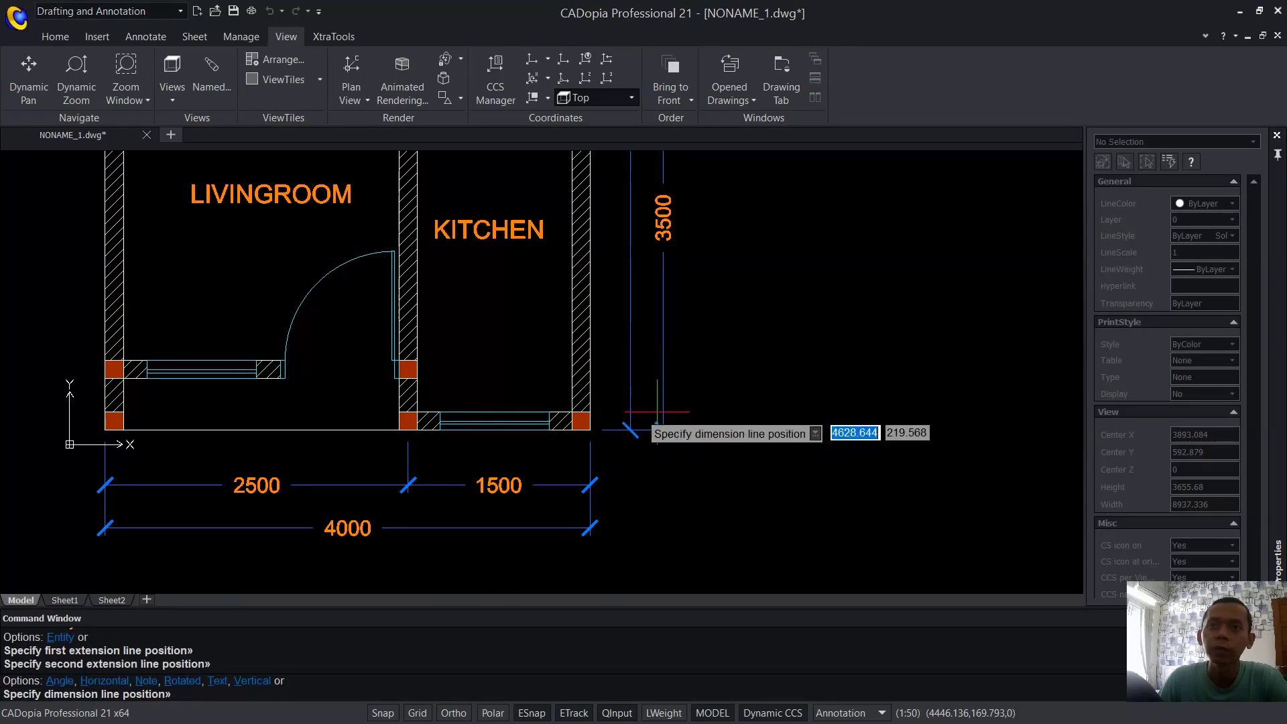
{"action": "scroll", "coordinate": [727, 376], "scroll_direction": "down", "scroll_amount": 5}
{"action": "left_click", "coordinate": [766, 299]}
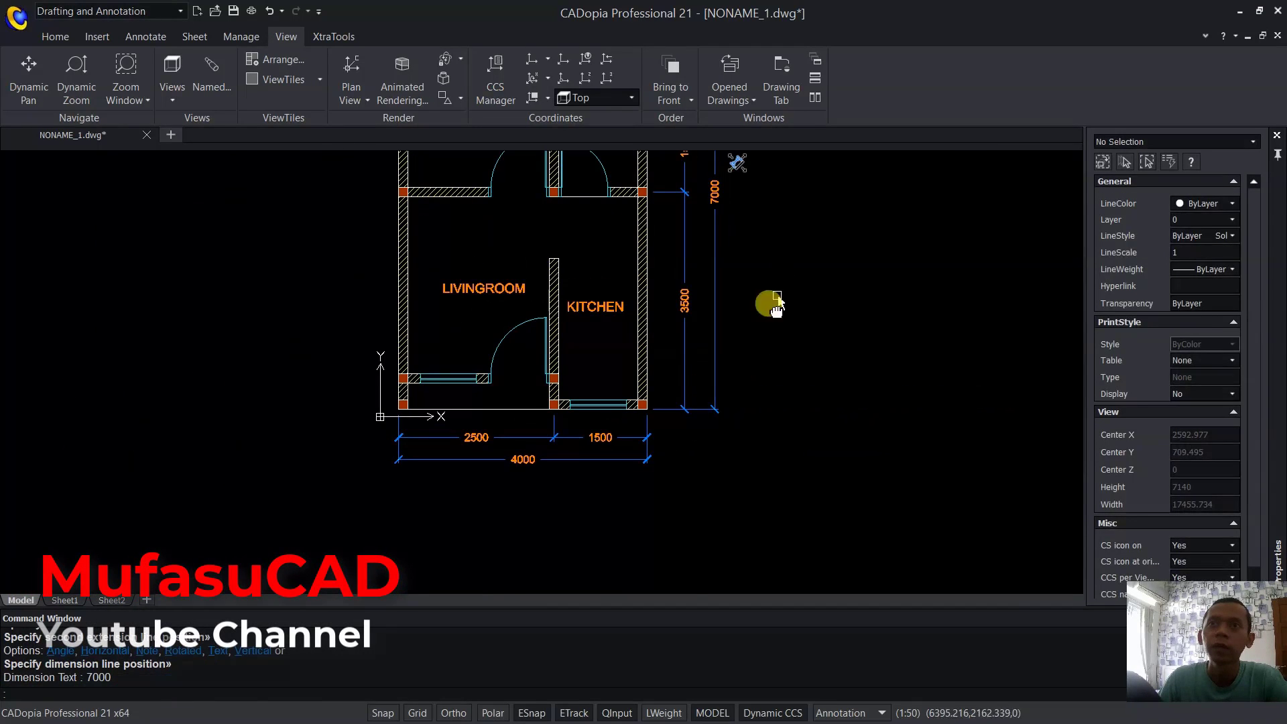
Dimension the garden's depth from the outer column at the toilet's upper wall to the plan's upper-right corner, in line with the toilet's vertical dimension.
{"action": "key", "text": "Return"}
{"action": "scroll", "coordinate": [700, 302], "scroll_direction": "up", "scroll_amount": 4}
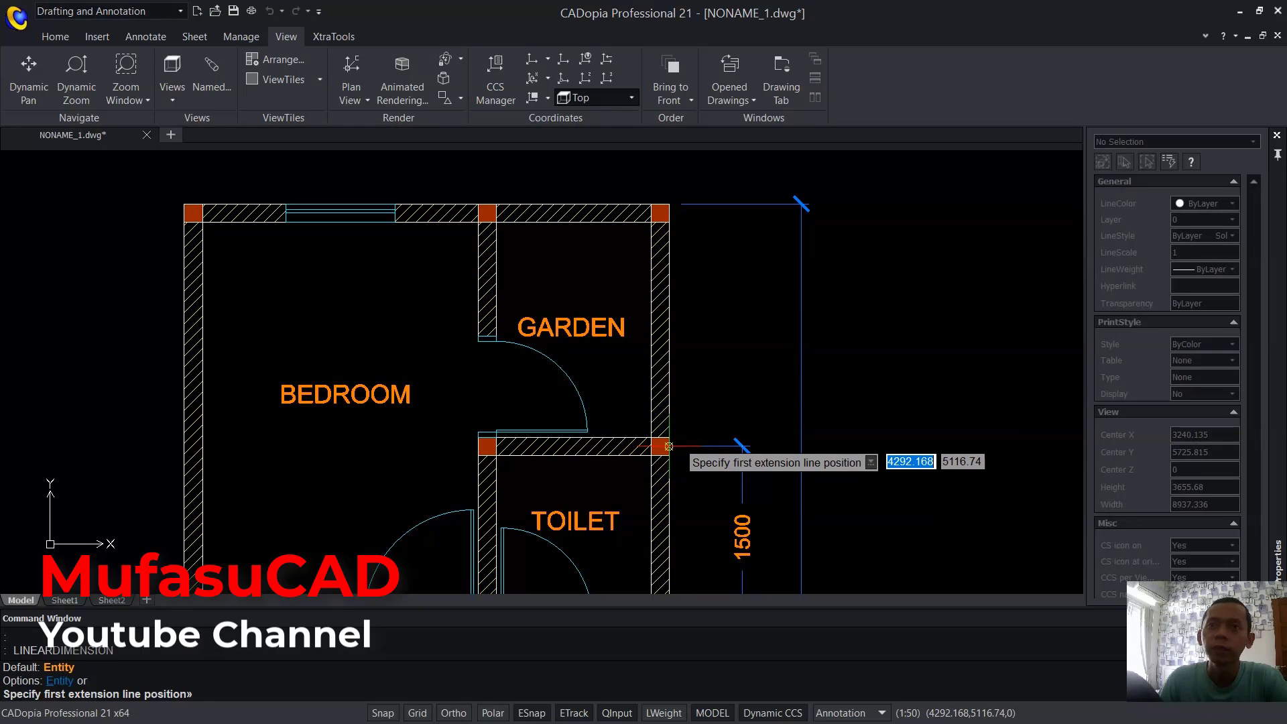
{"action": "left_click", "coordinate": [670, 437]}
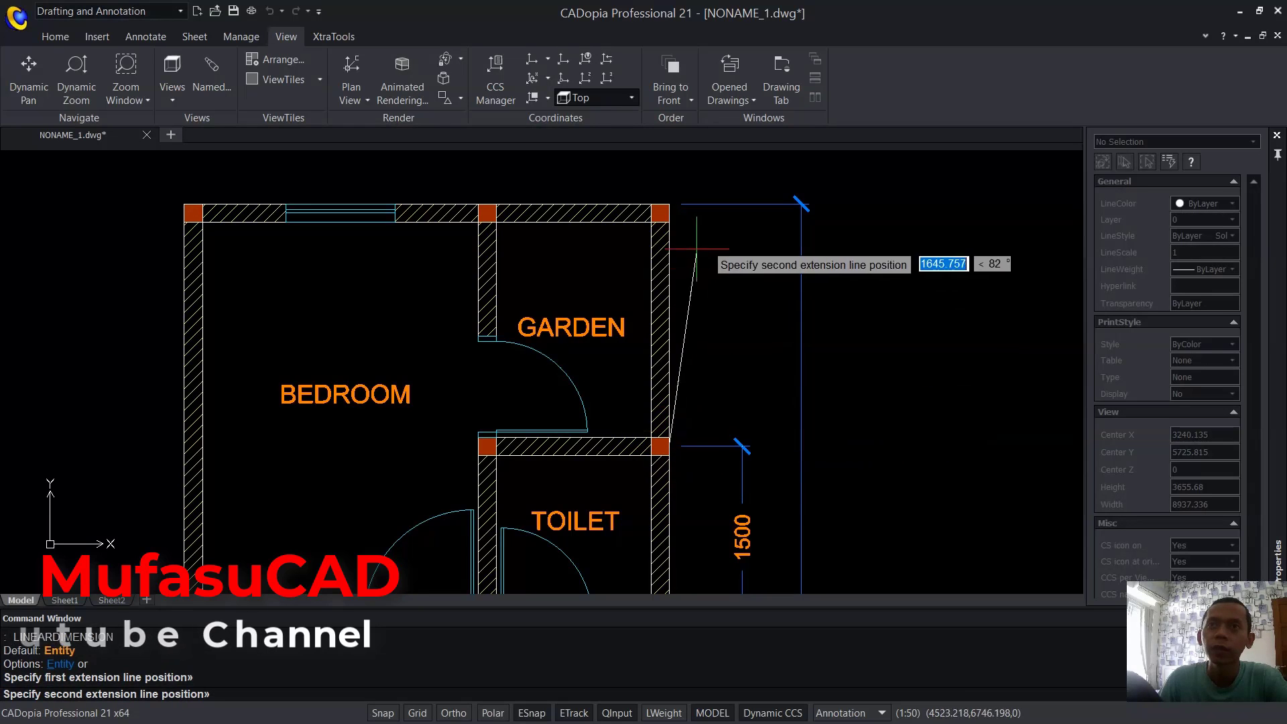
{"action": "left_click", "coordinate": [742, 446]}
Dimension the garden's width above the plan, from the upper-right outer corner to the midpoint of the middle column's upper edge.
{"action": "middle_click_drag", "start_coordinate": [499, 239], "coordinate": [750, 415]}
{"action": "scroll", "coordinate": [872, 325], "scroll_direction": "up", "scroll_amount": 2}
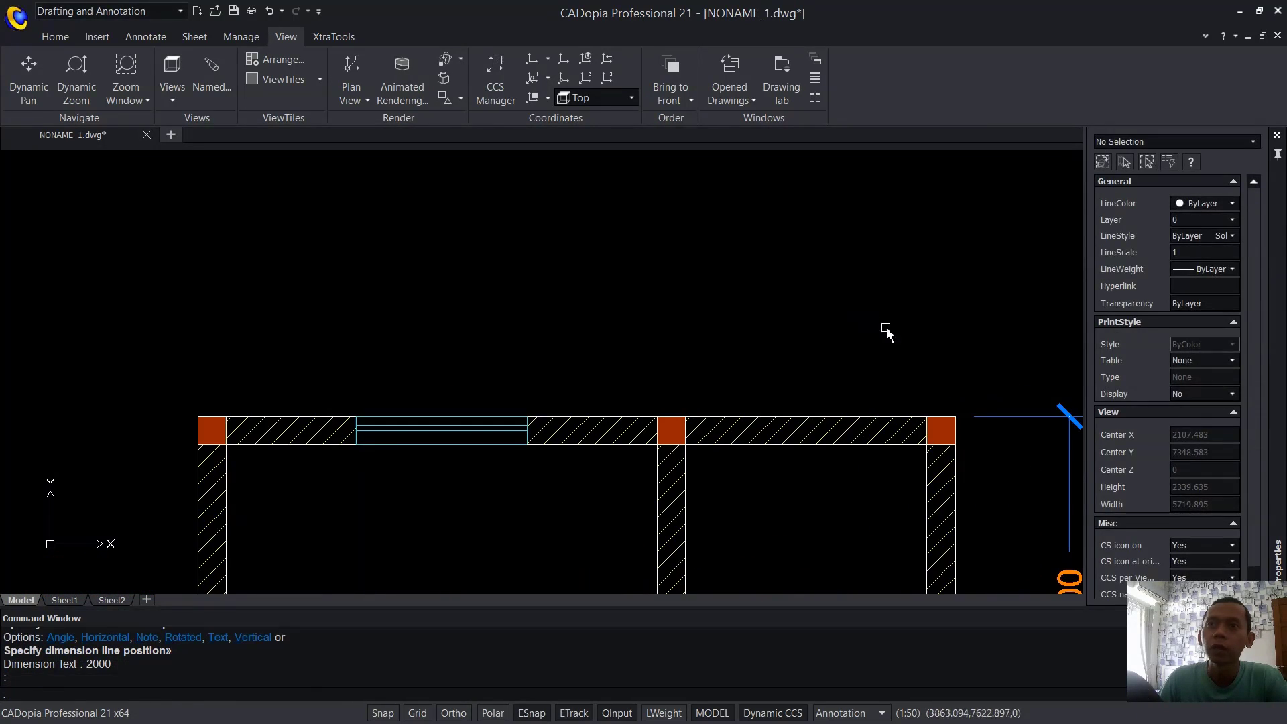
{"action": "key", "text": "Return"}
{"action": "left_click", "coordinate": [954, 417]}
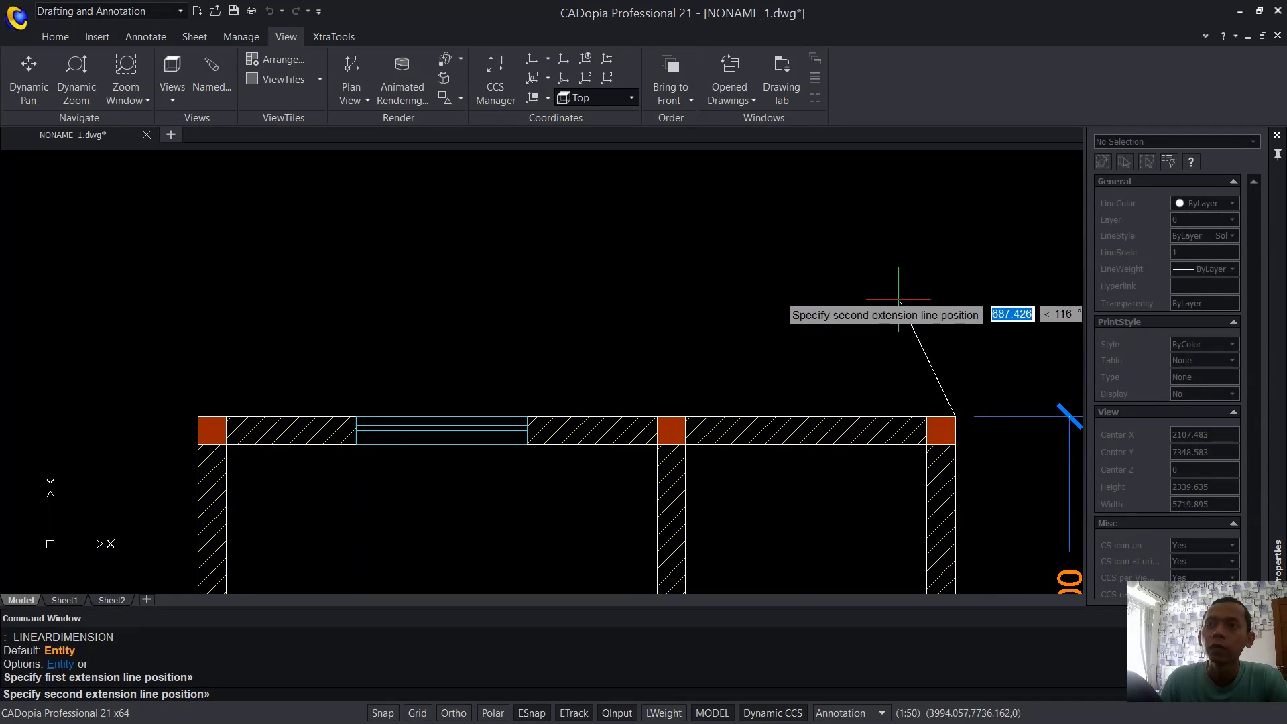
{"action": "middle_click_drag", "start_coordinate": [958, 295], "coordinate": [806, 235]}
{"action": "right_click", "coordinate": [635, 243], "text": "shift"}
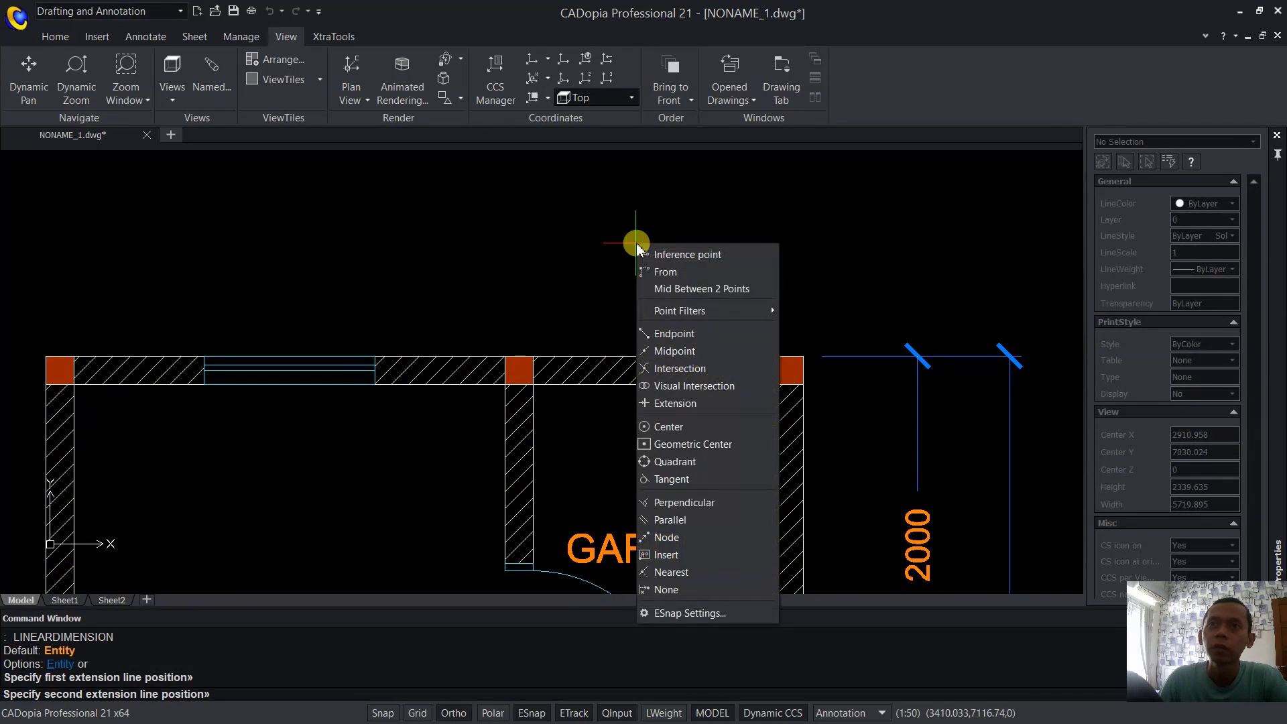
{"action": "left_click", "coordinate": [697, 289]}
{"action": "scroll", "coordinate": [545, 349], "scroll_direction": "up", "scroll_amount": 3}
{"action": "left_click", "coordinate": [461, 350]}
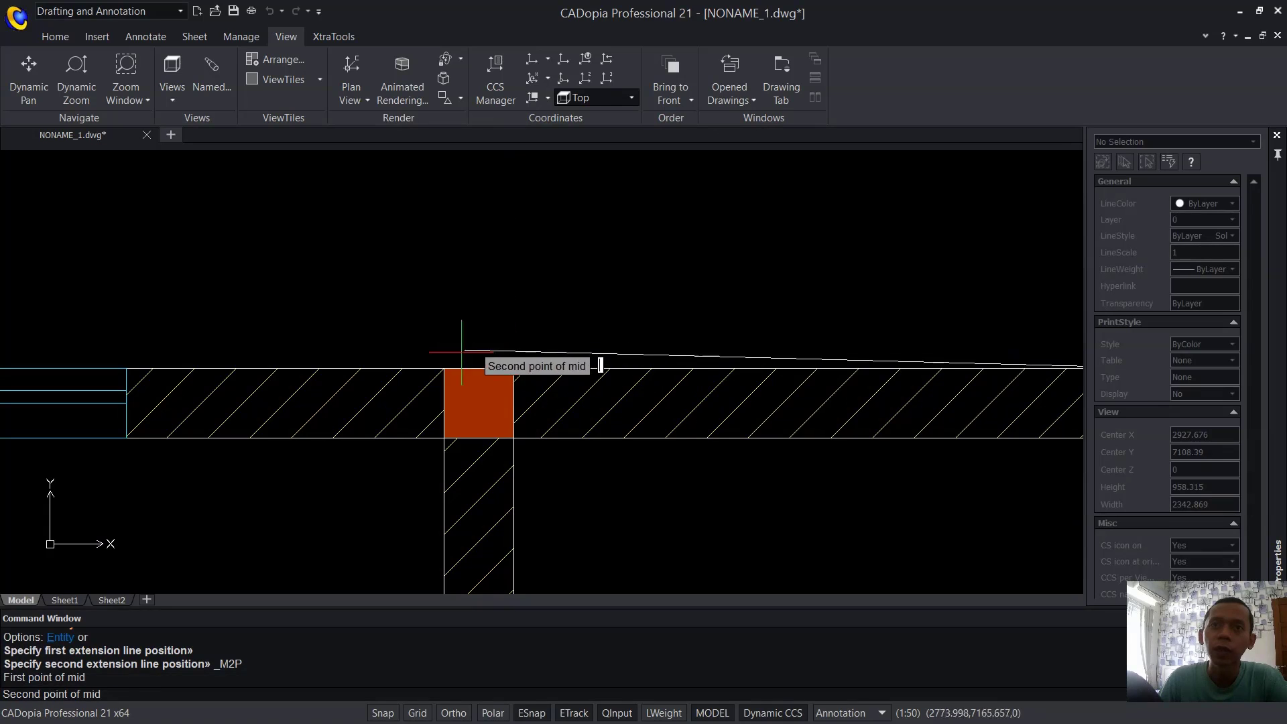
{"action": "left_click", "coordinate": [444, 368]}
{"action": "scroll", "coordinate": [703, 268], "scroll_direction": "down", "scroll_amount": 5}
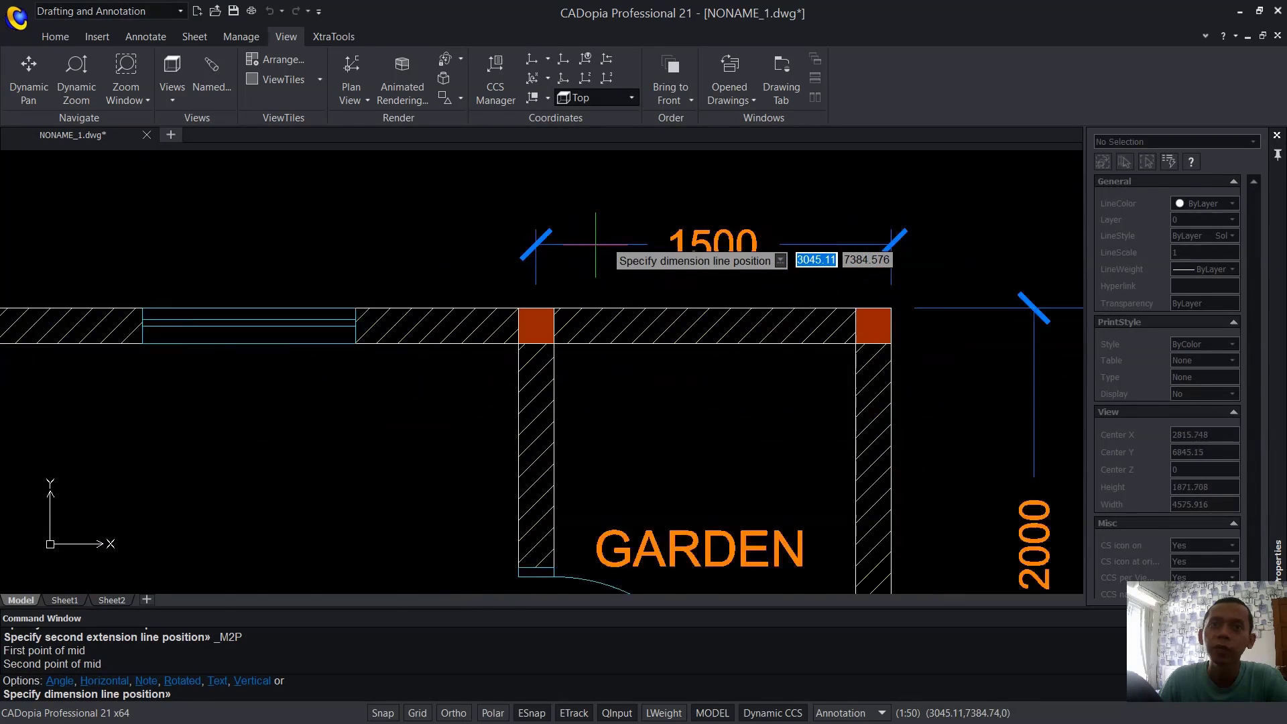
{"action": "middle_click_drag", "start_coordinate": [655, 207], "coordinate": [637, 282]}
{"action": "left_click", "coordinate": [637, 281]}
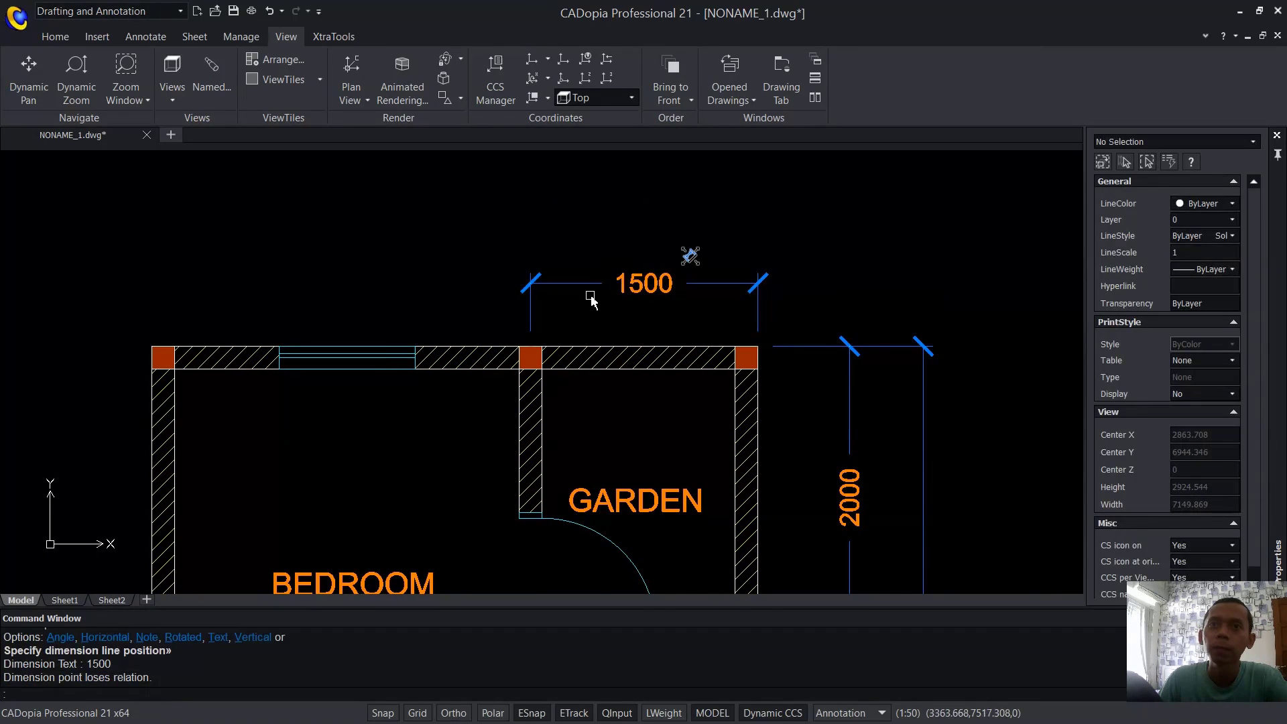
Dimension the bedroom's width from the middle column's upper midpoint to the upper-left outer corner, in line with the garden's width dimension.
{"action": "scroll", "coordinate": [523, 328], "scroll_direction": "up", "scroll_amount": 2}
{"action": "key", "text": "Return"}
{"action": "left_click", "coordinate": [537, 357]}
{"action": "middle_click_drag", "start_coordinate": [395, 290], "coordinate": [667, 244]}
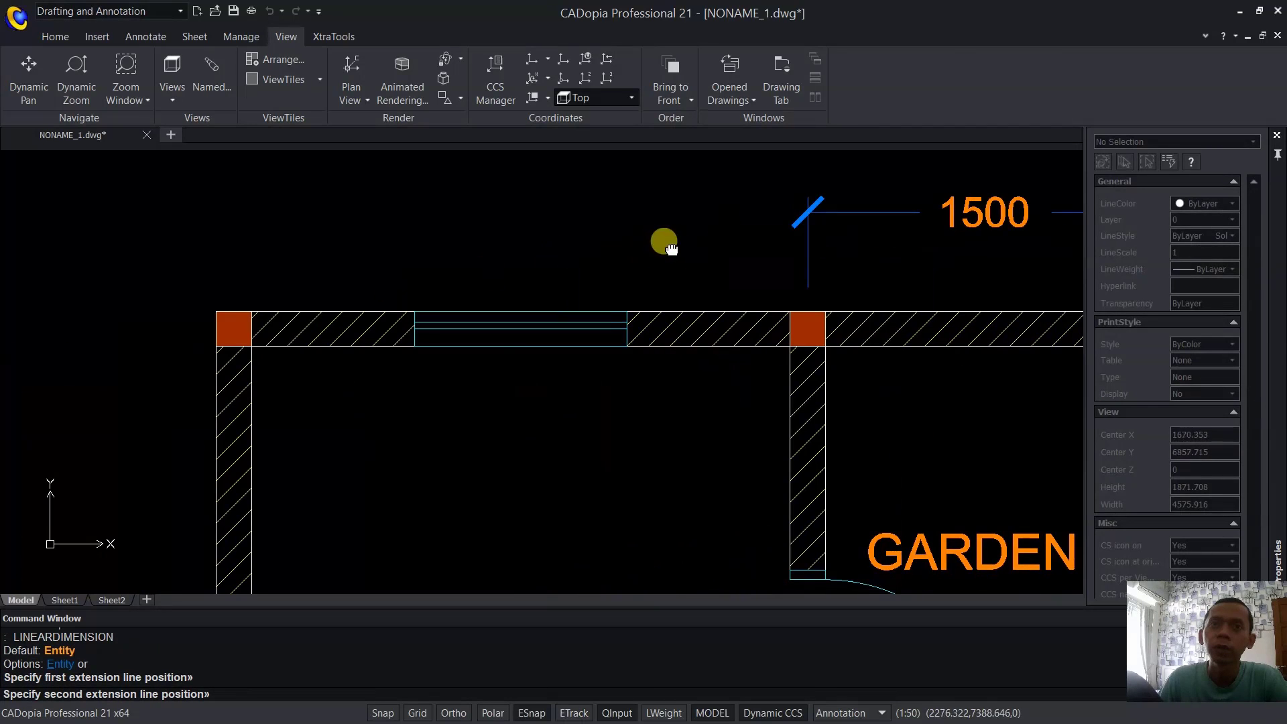
{"action": "left_click", "coordinate": [216, 311]}
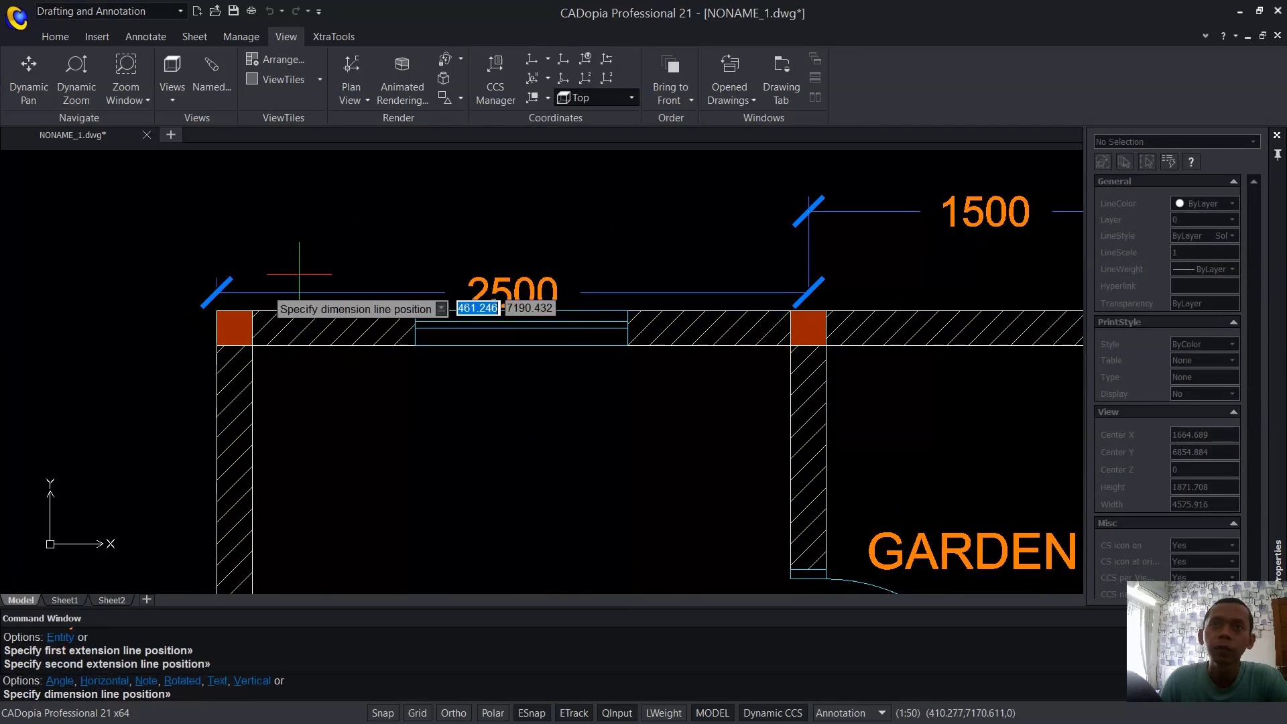
{"action": "left_click", "coordinate": [812, 212]}
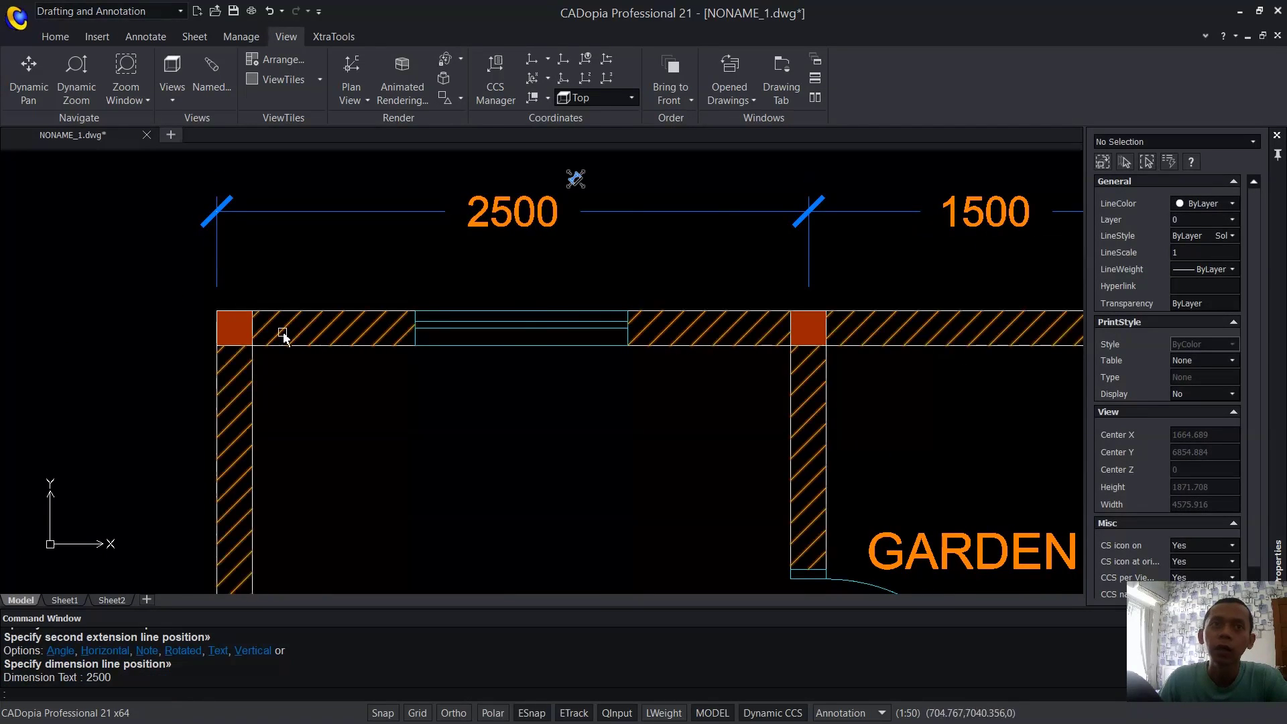
Dimension the plan's overall width between its upper outer corners, placing the dimension line above the two partial dimensions.
{"action": "key", "text": "Return"}
{"action": "left_click", "coordinate": [216, 310]}
{"action": "scroll", "coordinate": [499, 221], "scroll_direction": "down", "scroll_amount": 3}
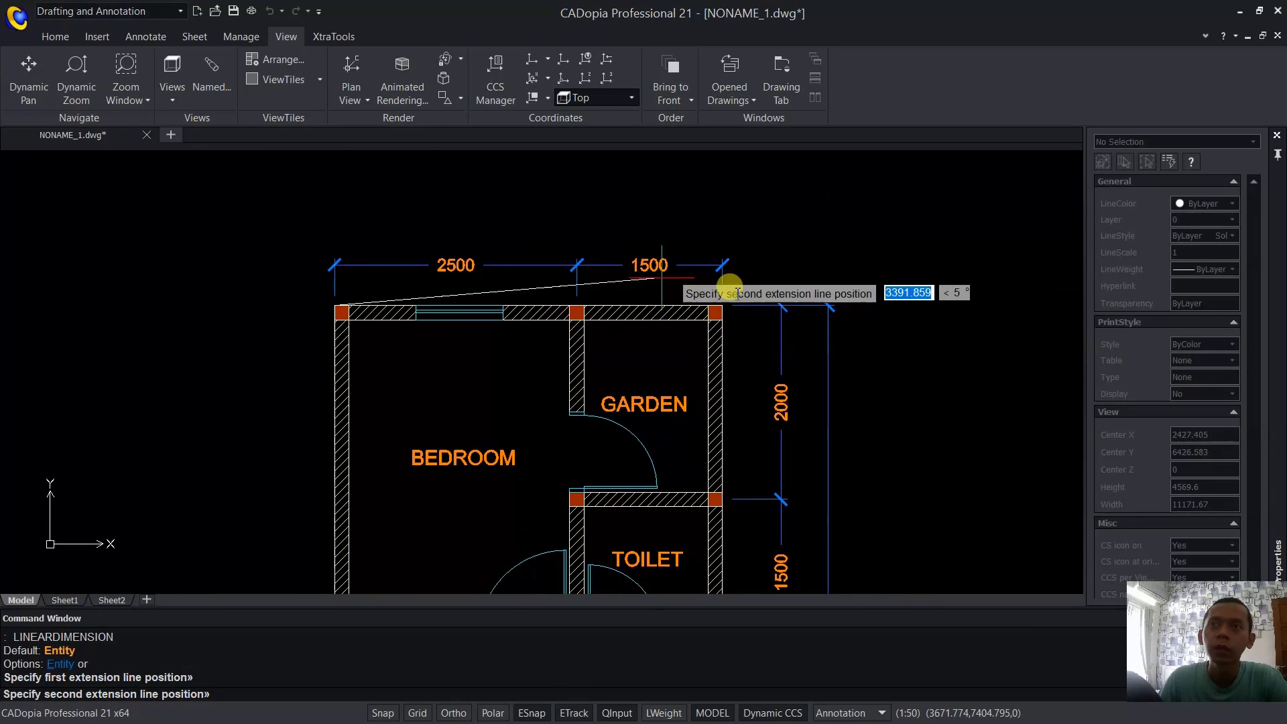
{"action": "scroll", "coordinate": [726, 291], "scroll_direction": "up", "scroll_amount": 5}
{"action": "left_click", "coordinate": [696, 346]}
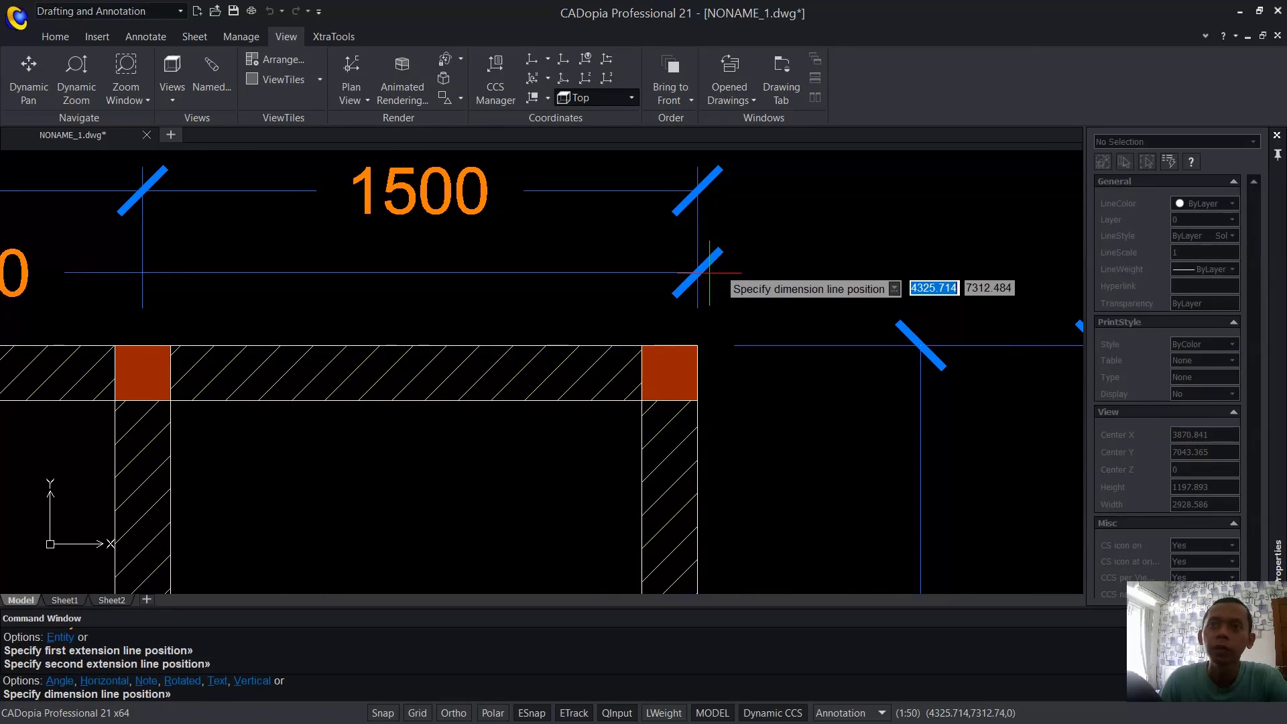
{"action": "scroll", "coordinate": [727, 278], "scroll_direction": "down", "scroll_amount": 5}
{"action": "left_click", "coordinate": [707, 203]}
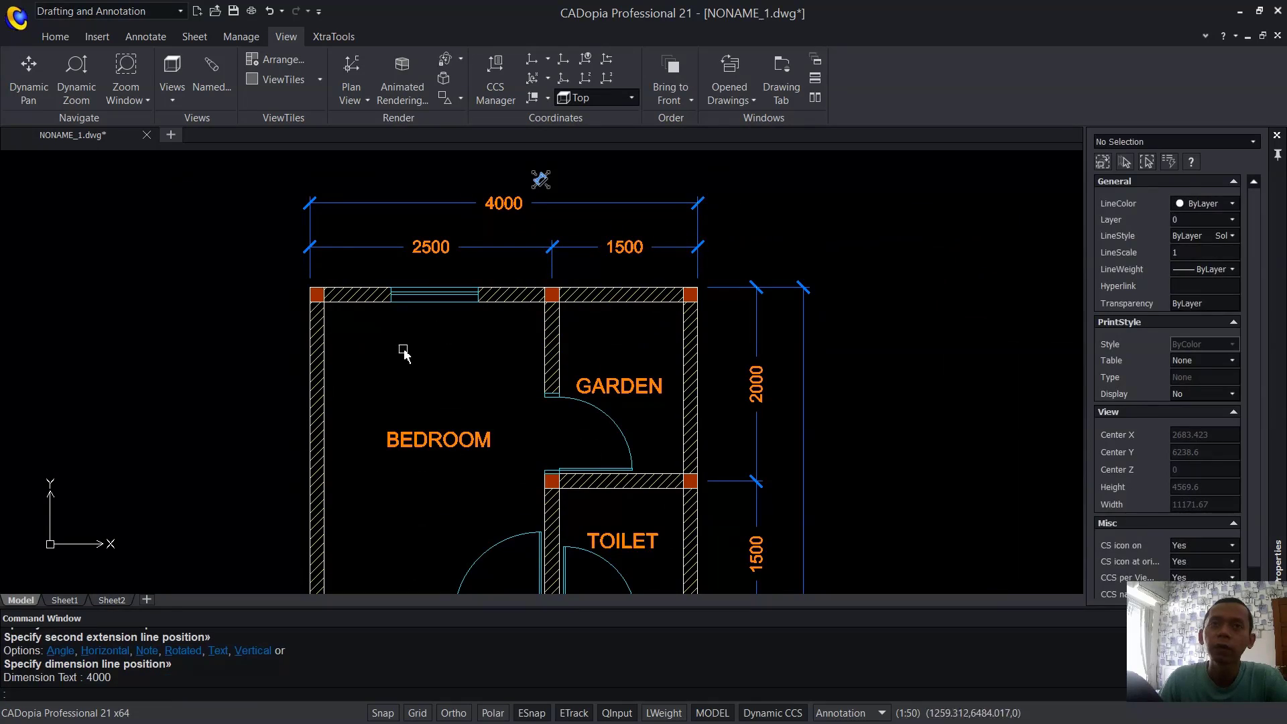
Dimension the bedroom's depth on the left side, from the upper-left outer corner to the midpoint of the outer column's edge at the bedroom's lower wall.
{"action": "middle_click_drag", "start_coordinate": [410, 351], "coordinate": [503, 365]}
{"action": "scroll", "coordinate": [503, 365], "scroll_direction": "up", "scroll_amount": 5}
{"action": "key", "text": "Return"}
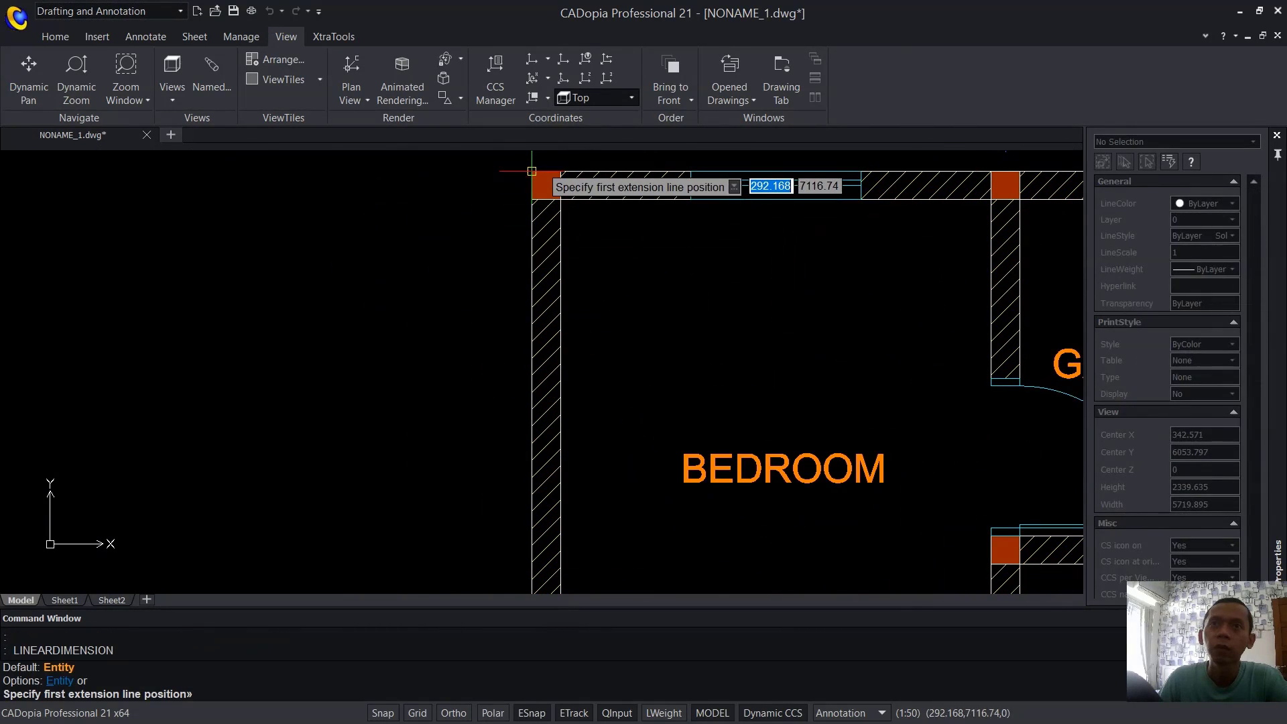
{"action": "left_click", "coordinate": [532, 172]}
{"action": "scroll", "coordinate": [517, 381], "scroll_direction": "down", "scroll_amount": 5}
{"action": "scroll", "coordinate": [513, 384], "scroll_direction": "up", "scroll_amount": 2}
{"action": "scroll", "coordinate": [513, 384], "scroll_direction": "up", "scroll_amount": 3}
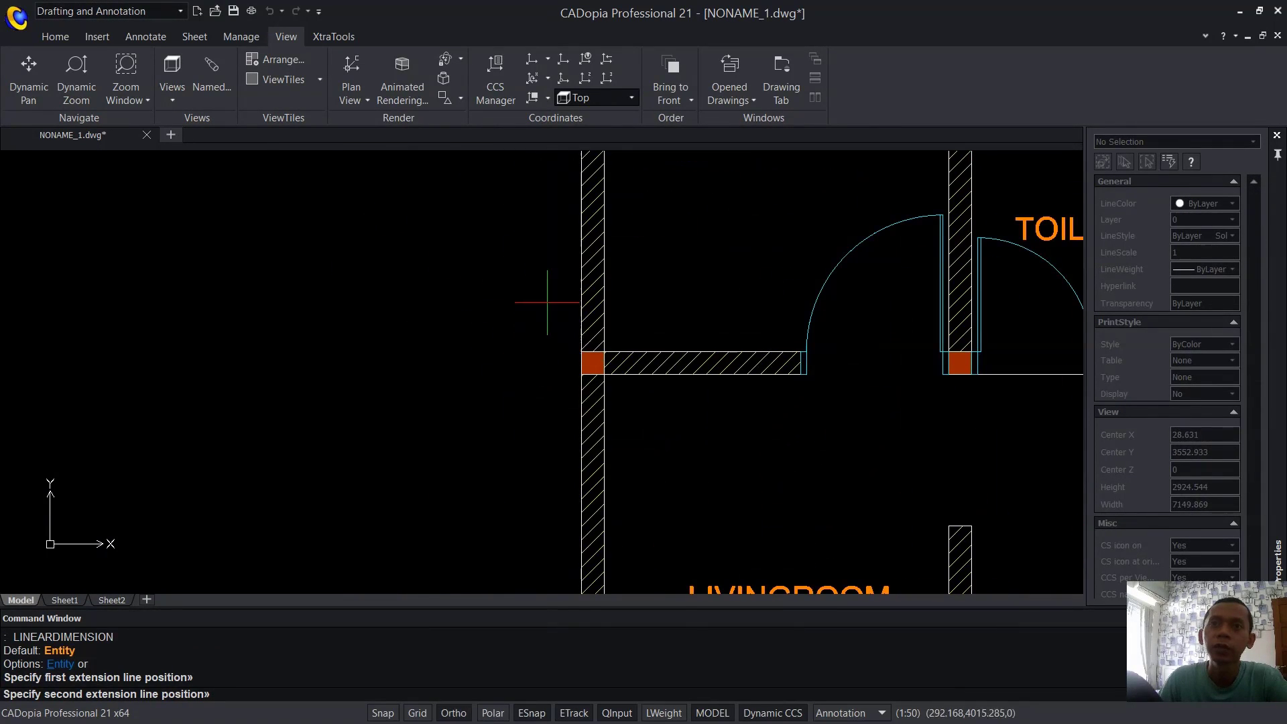
{"action": "right_click", "coordinate": [548, 301], "text": "shift"}
{"action": "left_click", "coordinate": [596, 346]}
{"action": "scroll", "coordinate": [586, 355], "scroll_direction": "up", "scroll_amount": 2}
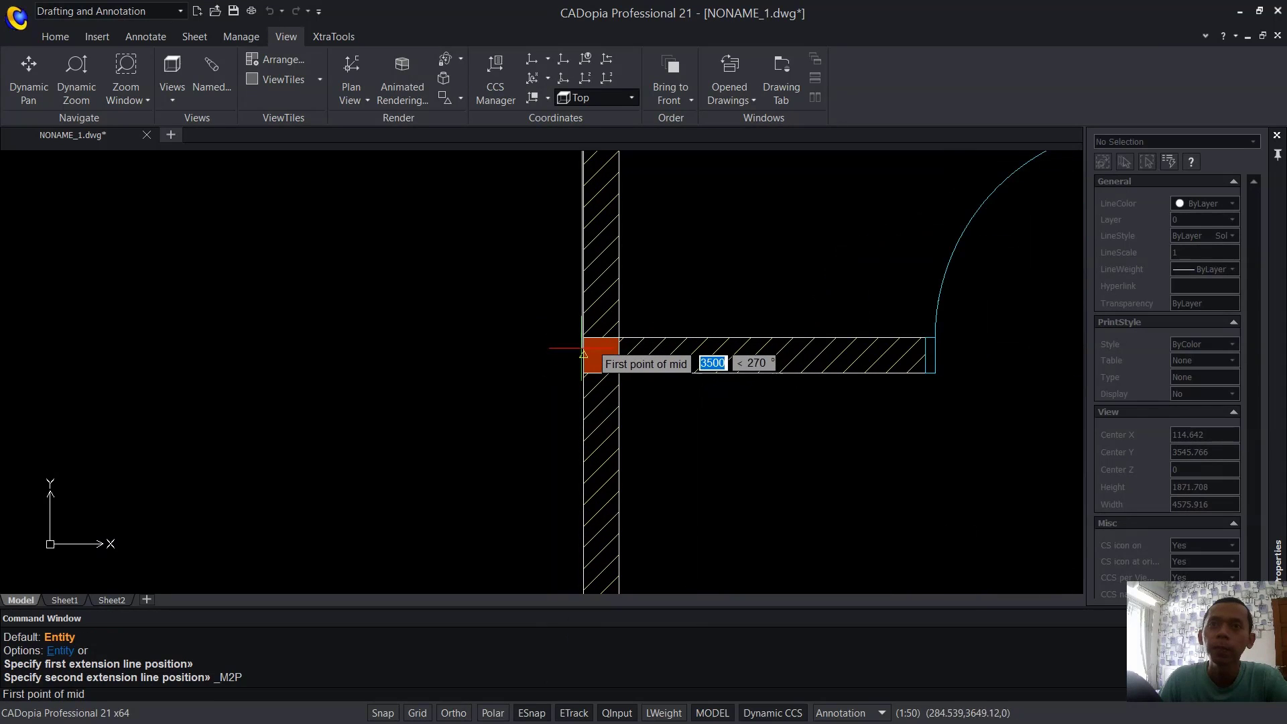
{"action": "left_click", "coordinate": [583, 337]}
{"action": "left_click", "coordinate": [584, 372]}
{"action": "scroll", "coordinate": [511, 351], "scroll_direction": "down", "scroll_amount": 5}
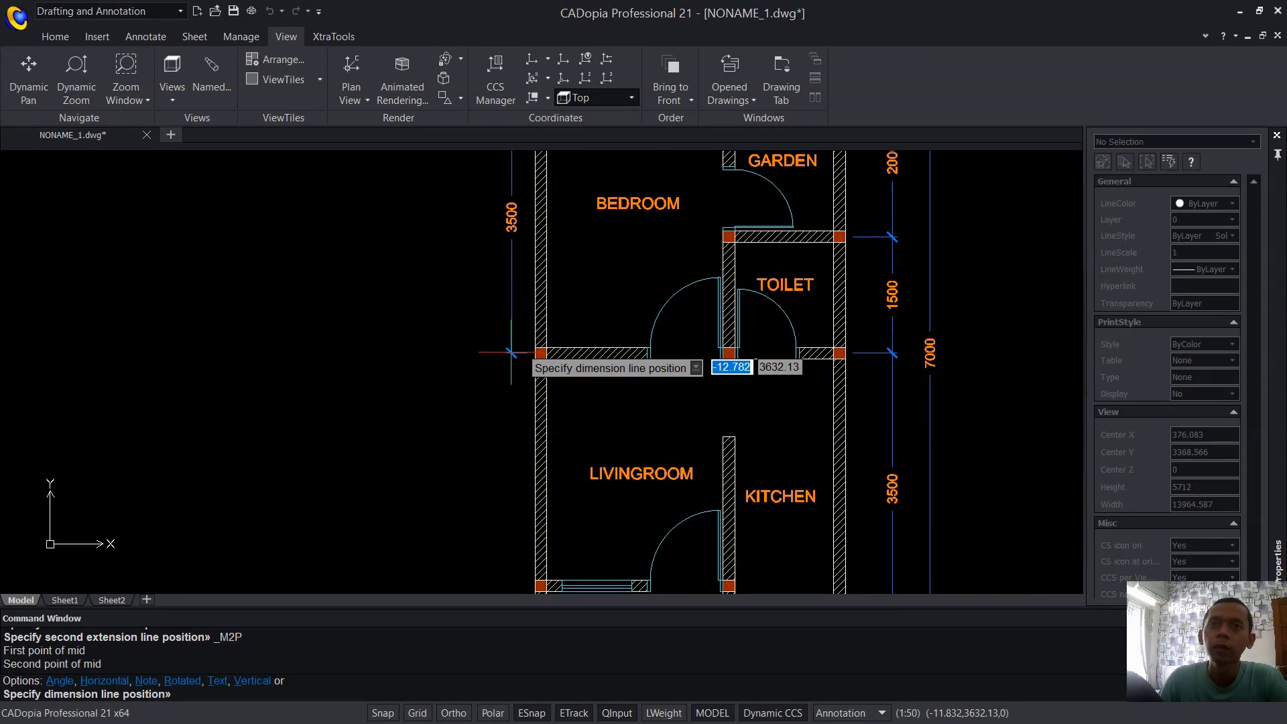
{"action": "left_click", "coordinate": [491, 350]}
Dimension the living room's depth between the midpoints of its two left columns' outer edges, in line with the bedroom's vertical dimension.
{"action": "scroll", "coordinate": [500, 344], "scroll_direction": "down", "scroll_amount": 4}
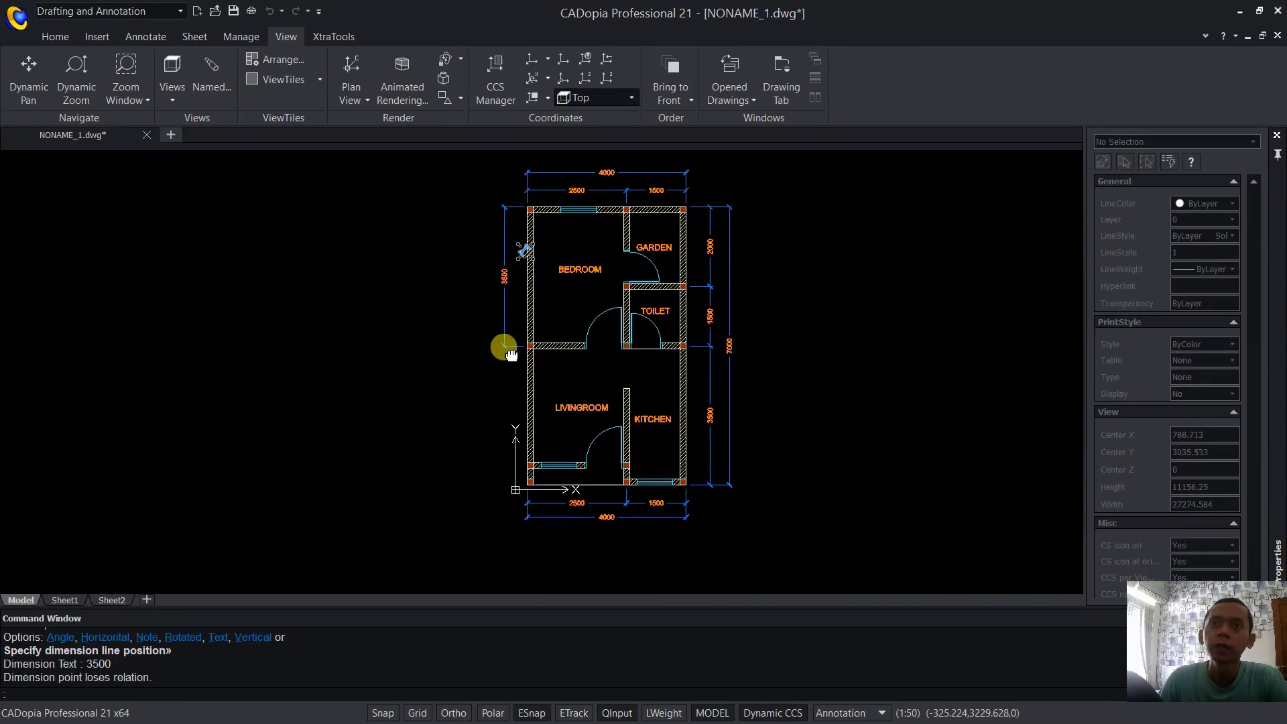
{"action": "scroll", "coordinate": [509, 349], "scroll_direction": "up", "scroll_amount": 5}
{"action": "key", "text": "Return"}
{"action": "left_click", "coordinate": [581, 295]}
{"action": "scroll", "coordinate": [512, 253], "scroll_direction": "down", "scroll_amount": 1}
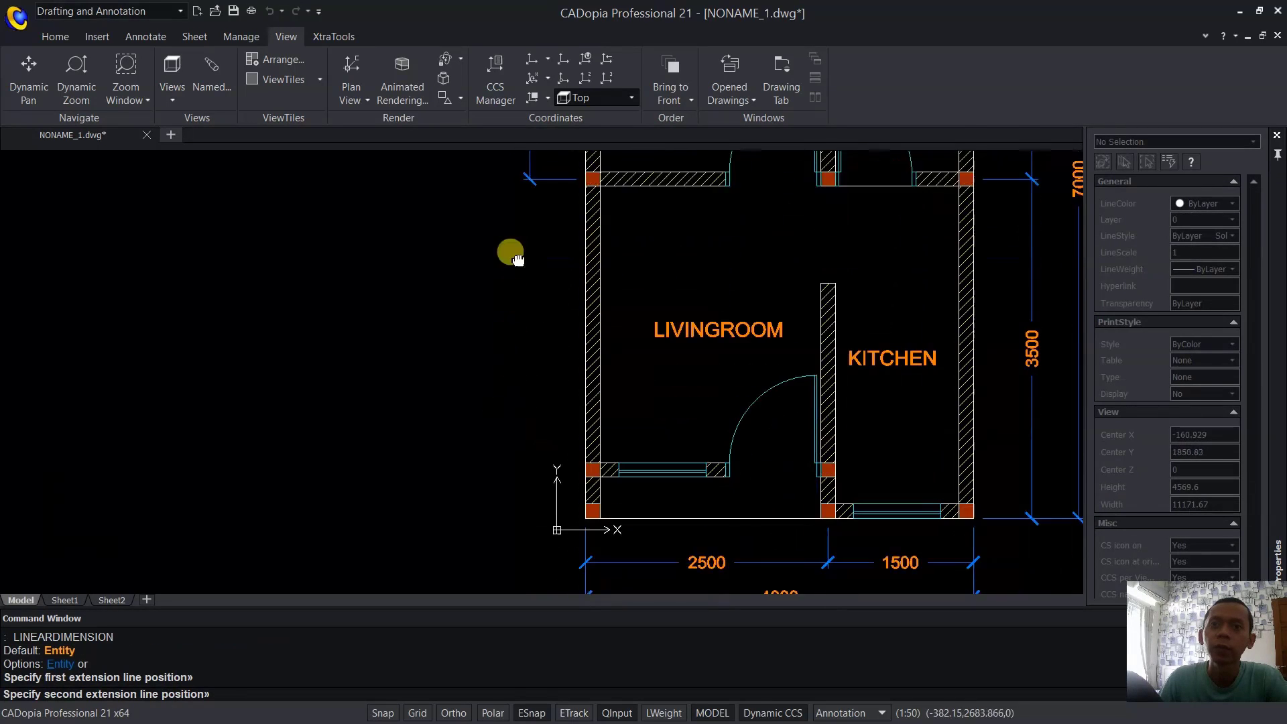
{"action": "scroll", "coordinate": [545, 442], "scroll_direction": "up", "scroll_amount": 5}
{"action": "right_click", "coordinate": [544, 360], "text": "shift"}
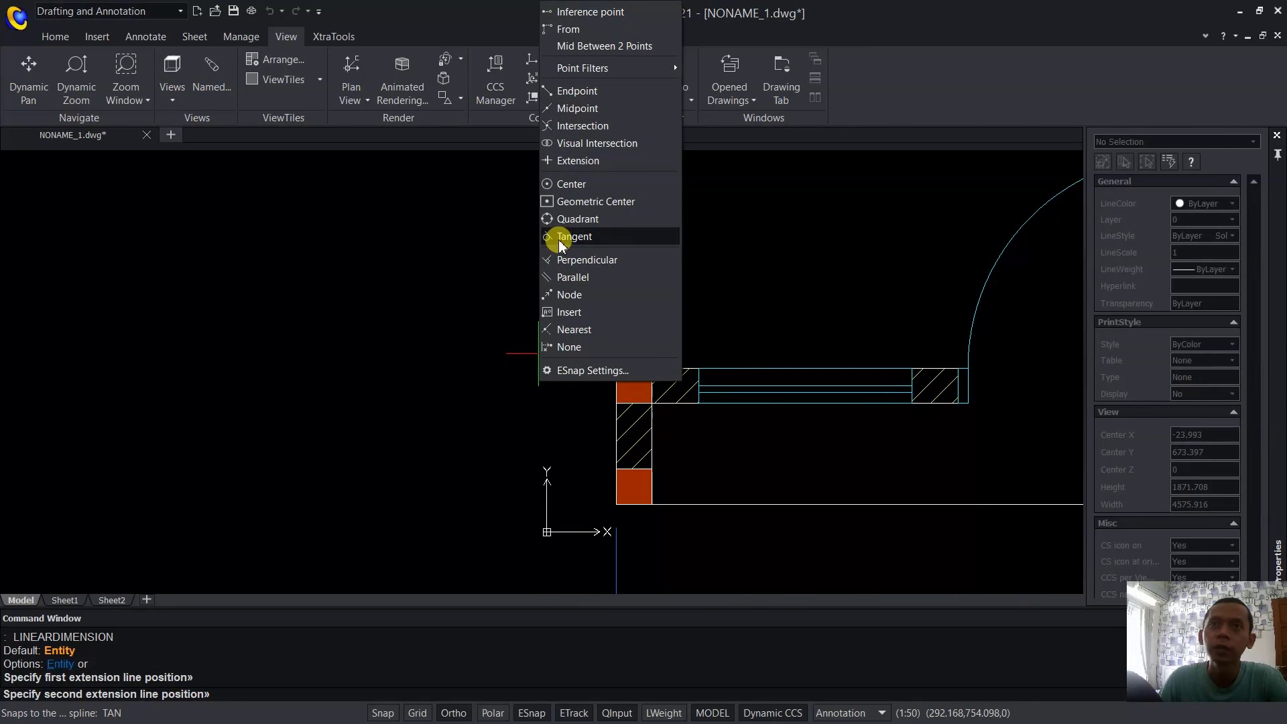
{"action": "left_click", "coordinate": [590, 46]}
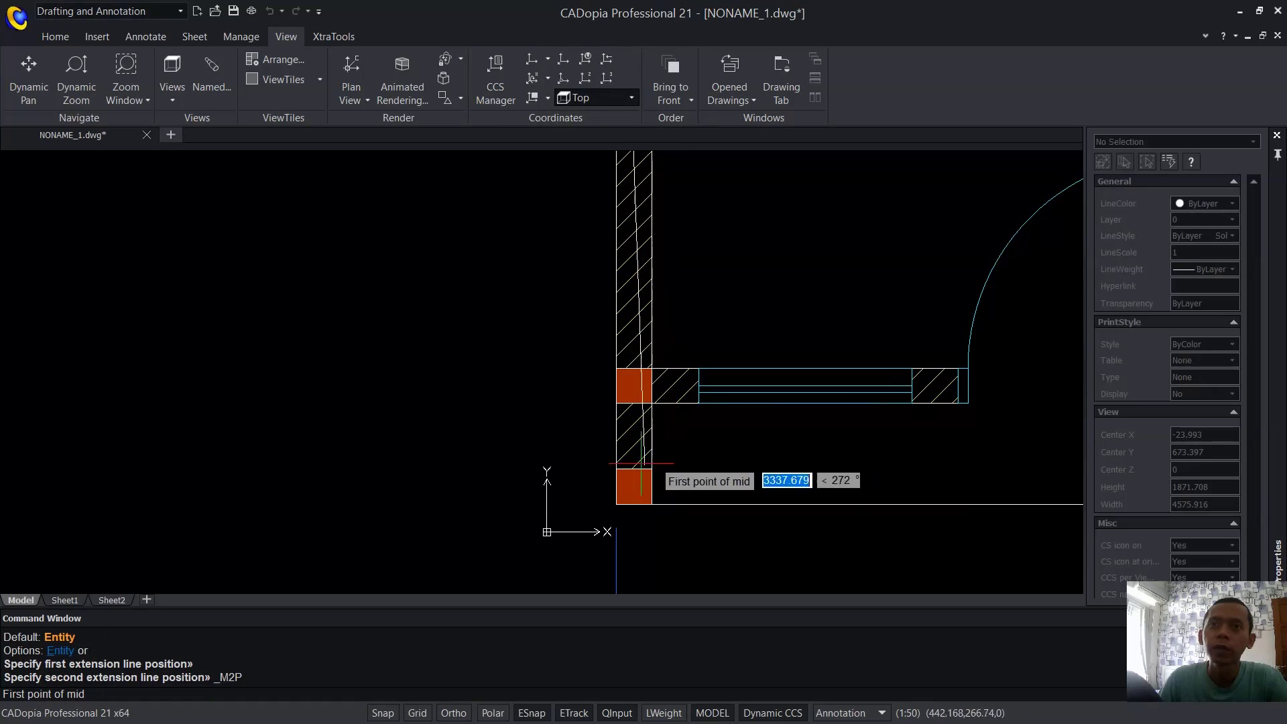
{"action": "scroll", "coordinate": [608, 391], "scroll_direction": "up", "scroll_amount": 2}
{"action": "left_click", "coordinate": [627, 399]}
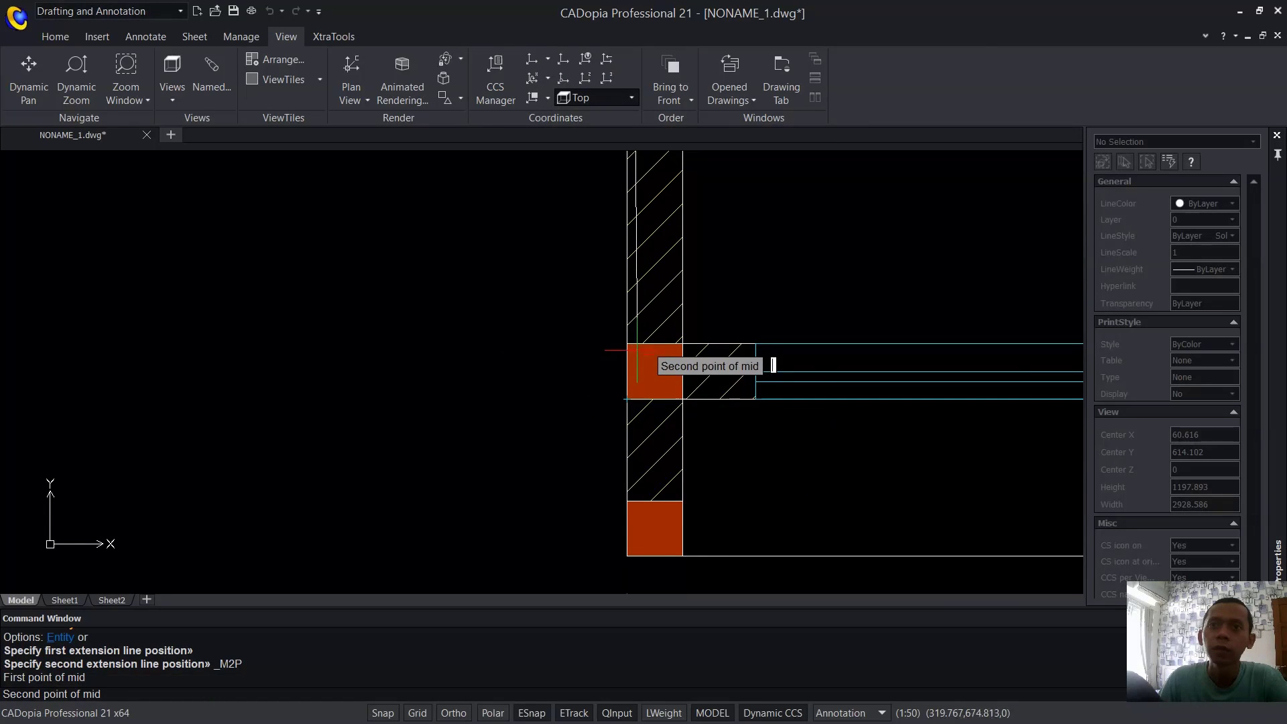
{"action": "left_click", "coordinate": [627, 344]}
{"action": "scroll", "coordinate": [626, 344], "scroll_direction": "down", "scroll_amount": 5}
{"action": "middle_click_drag", "start_coordinate": [567, 393], "coordinate": [546, 503]}
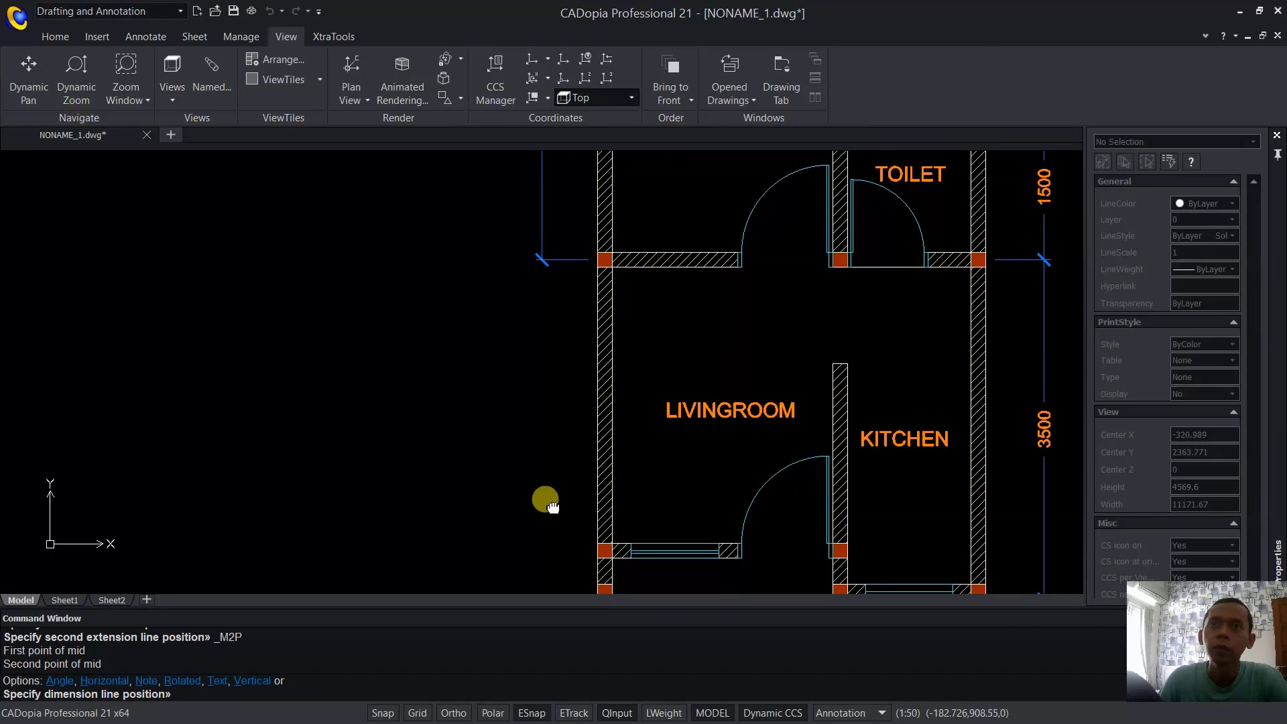
{"action": "left_click", "coordinate": [541, 262]}
Dimension the setback from the lower-left outer corner to the living room's front wall column, in line with the living room's vertical dimension.
{"action": "middle_click_drag", "start_coordinate": [554, 431], "coordinate": [598, 324]}
{"action": "scroll", "coordinate": [612, 451], "scroll_direction": "up", "scroll_amount": 3}
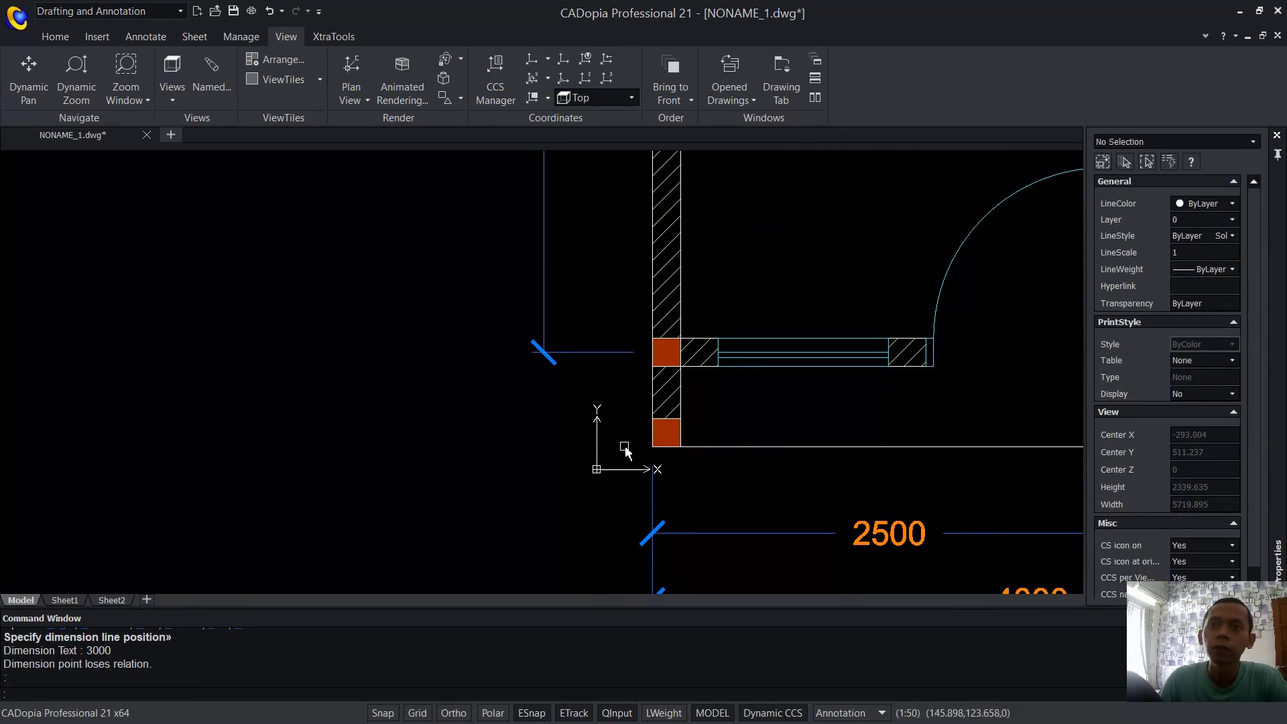
{"action": "key", "text": "Return"}
{"action": "left_click", "coordinate": [651, 447]}
{"action": "left_click", "coordinate": [653, 352]}
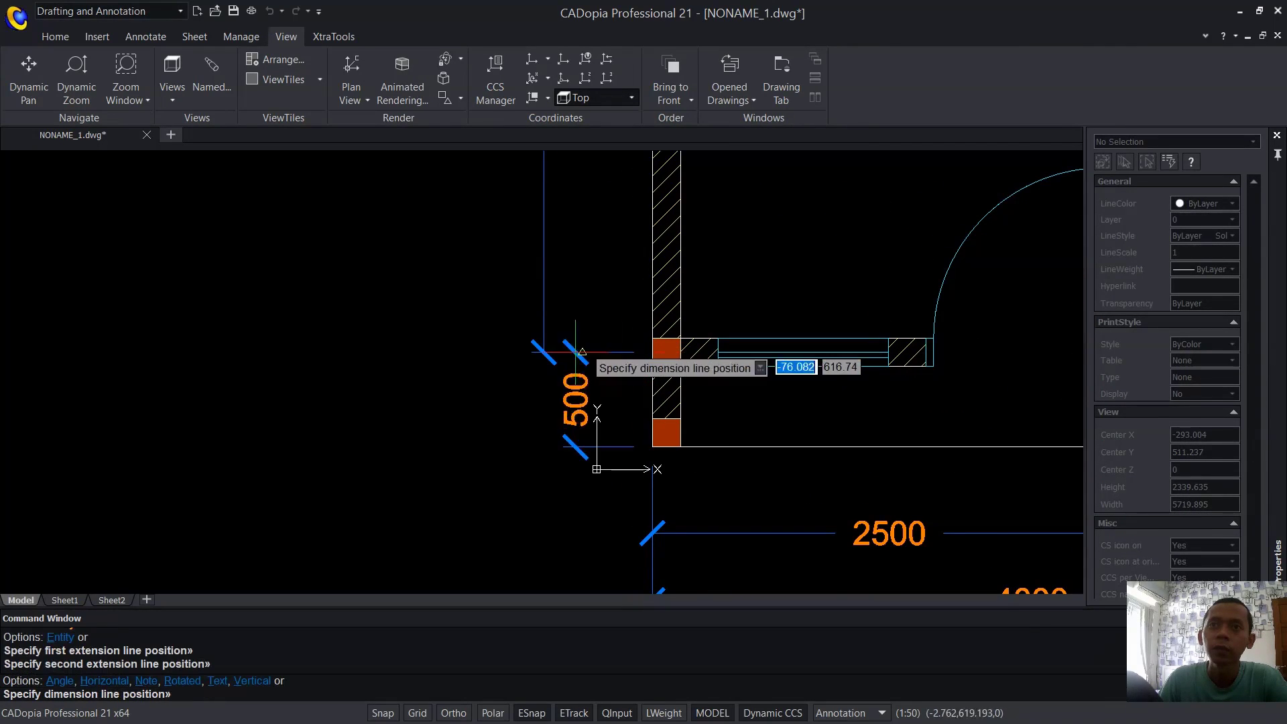
{"action": "left_click", "coordinate": [542, 353]}
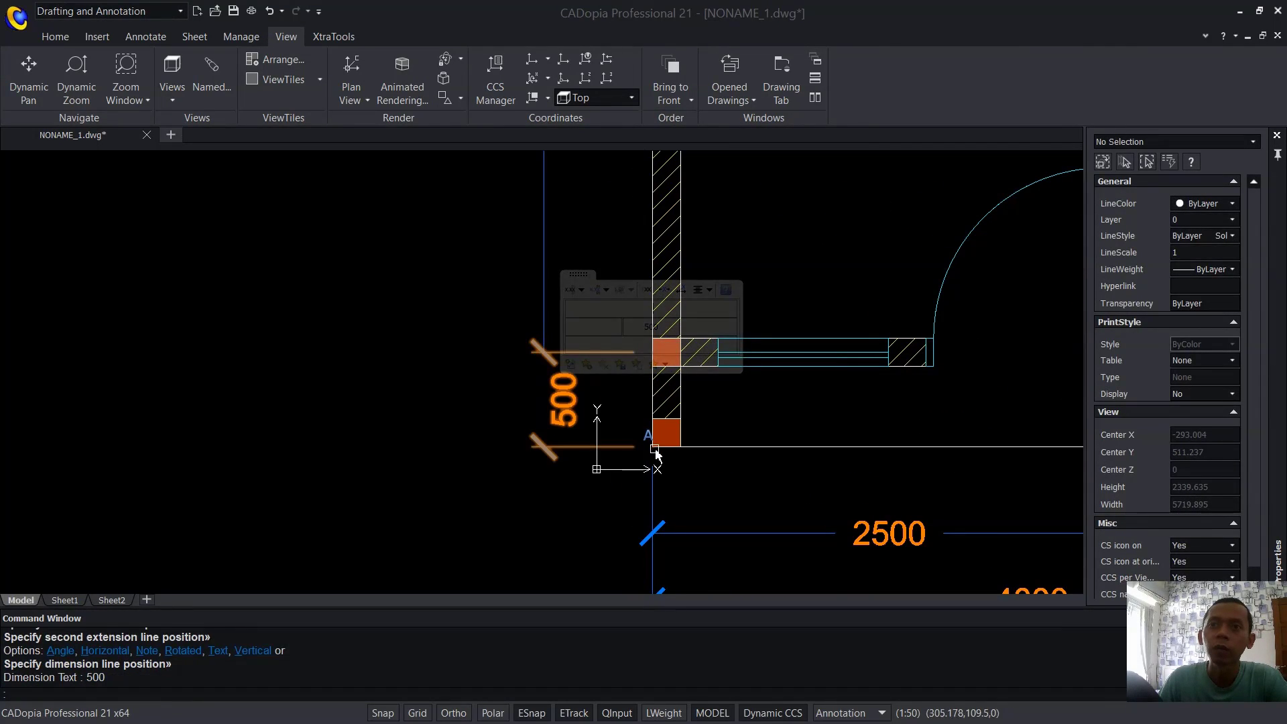
Dimension the plan's overall height between its lower-left and upper-left outer corners, placing it outside the partial vertical dimensions.
{"action": "key", "text": "Return"}
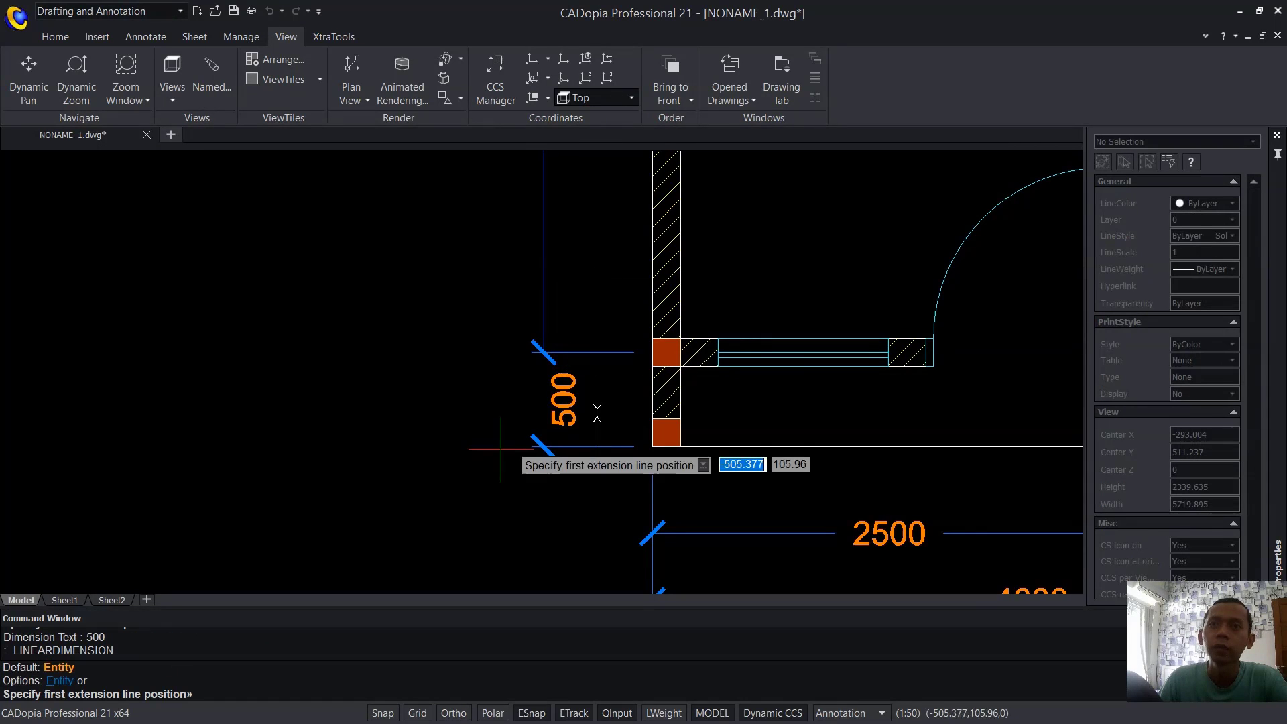
{"action": "left_click", "coordinate": [652, 447]}
{"action": "scroll", "coordinate": [657, 281], "scroll_direction": "down", "scroll_amount": 5}
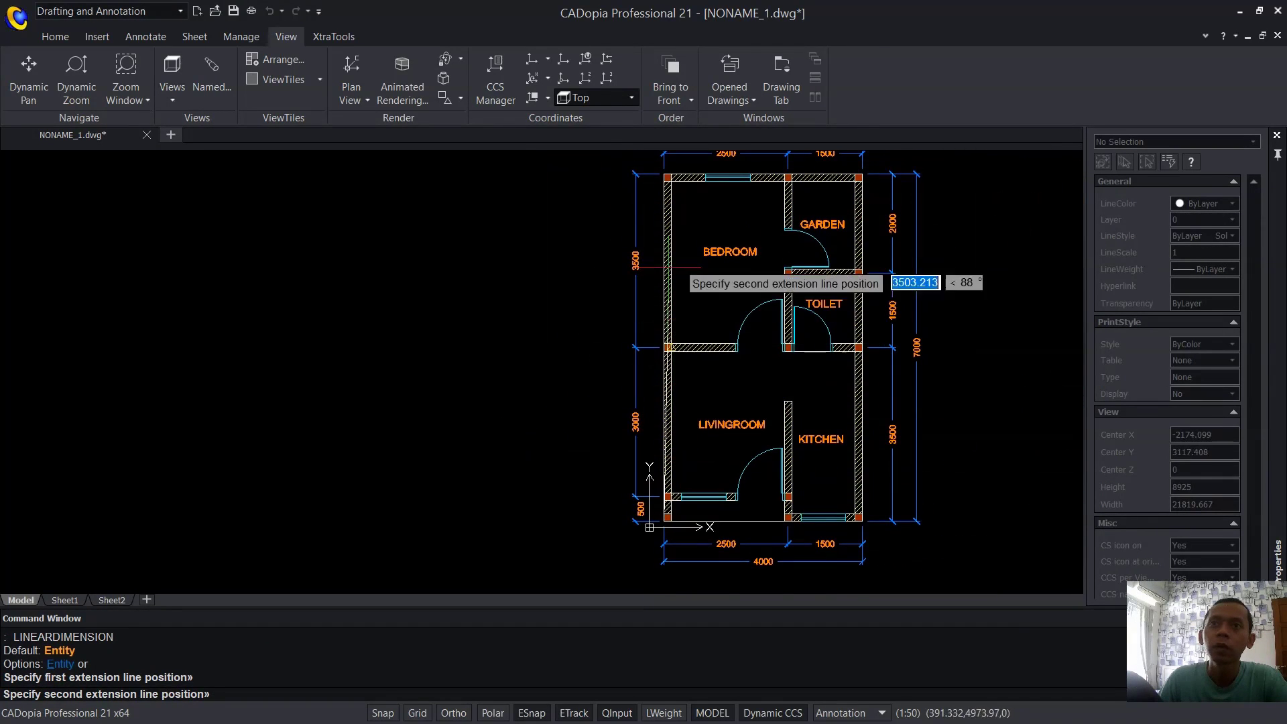
{"action": "scroll", "coordinate": [647, 251], "scroll_direction": "up", "scroll_amount": 4}
{"action": "left_click", "coordinate": [666, 264]}
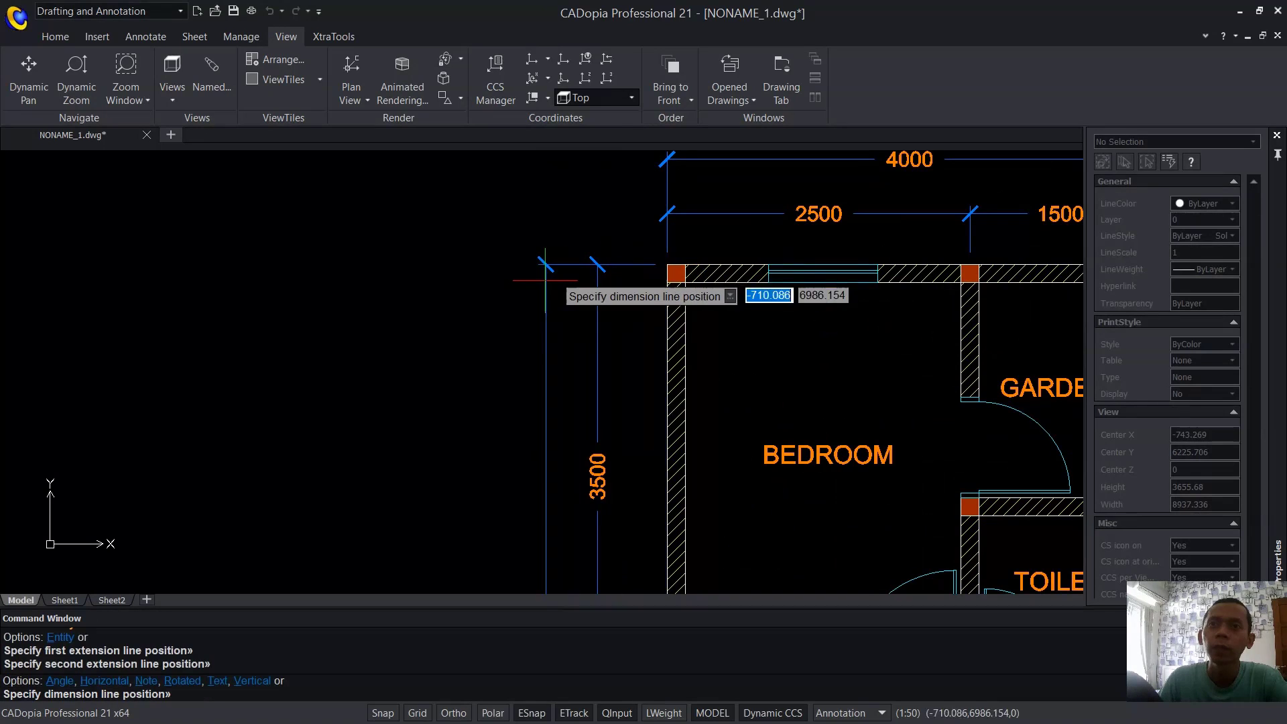
{"action": "left_click", "coordinate": [537, 281]}
{"action": "scroll", "coordinate": [703, 335], "scroll_direction": "down", "scroll_amount": 4}
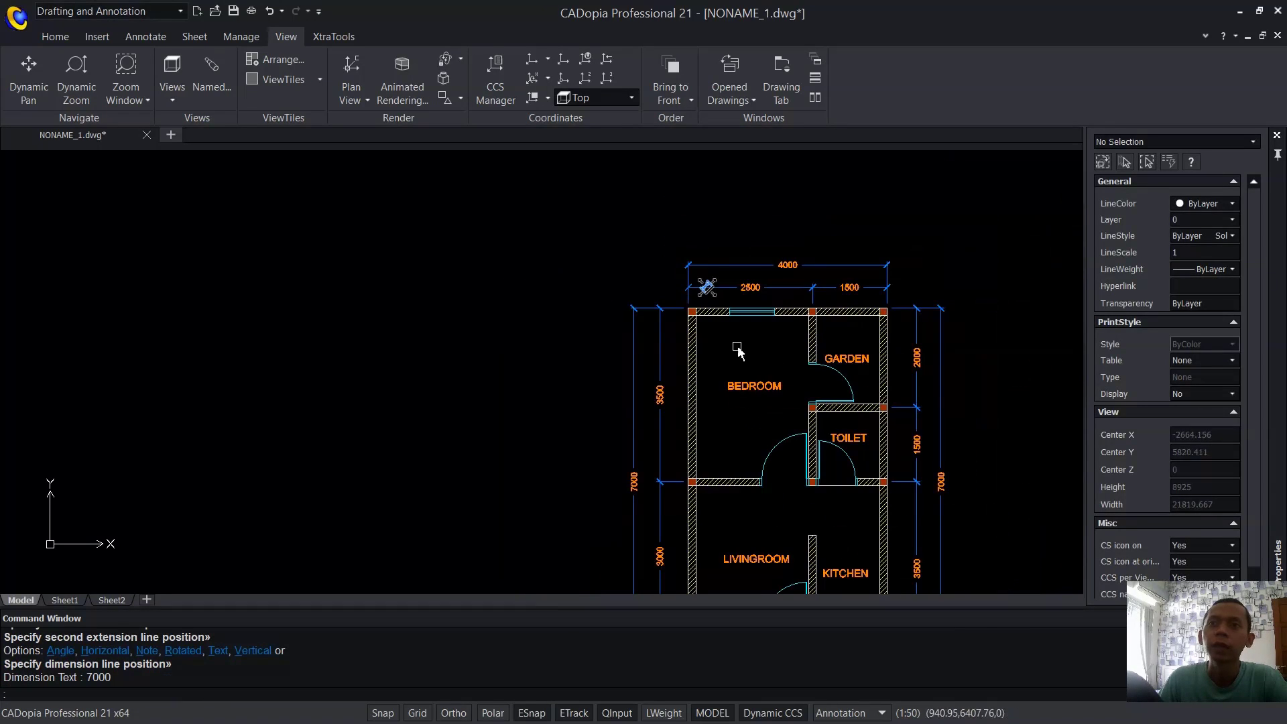
{"action": "middle_click_drag", "start_coordinate": [794, 382], "coordinate": [652, 284]}
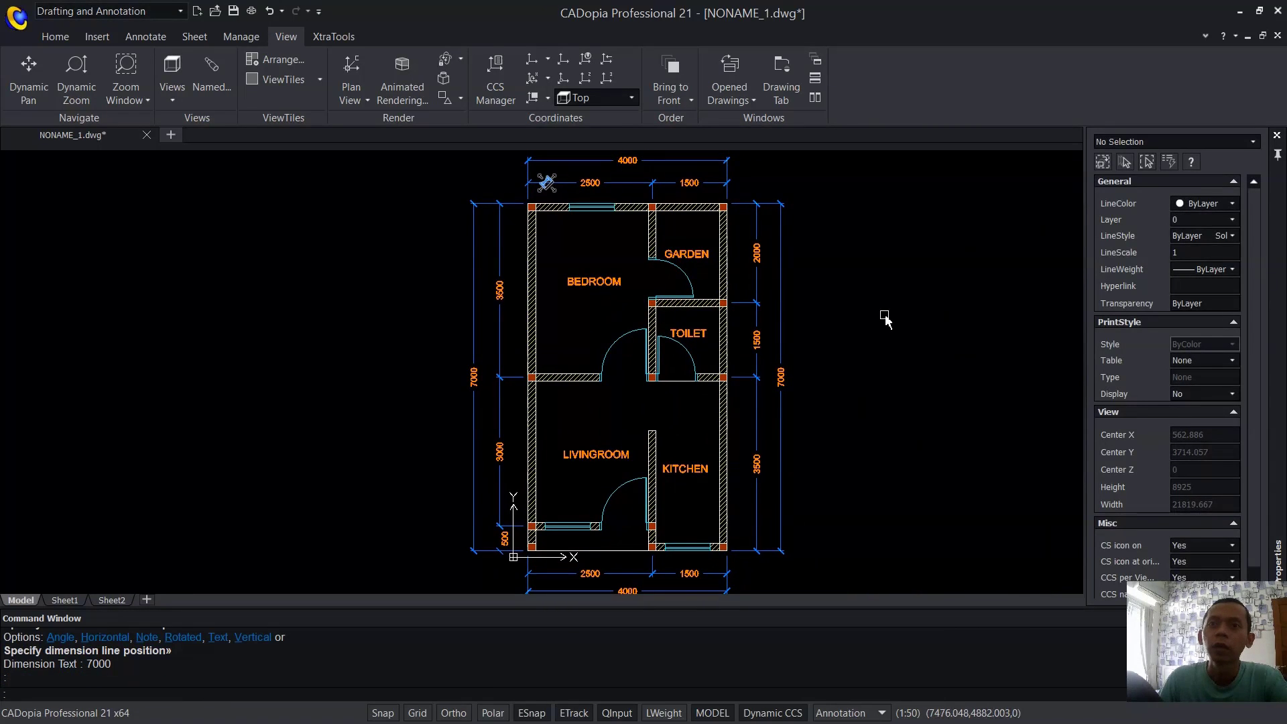